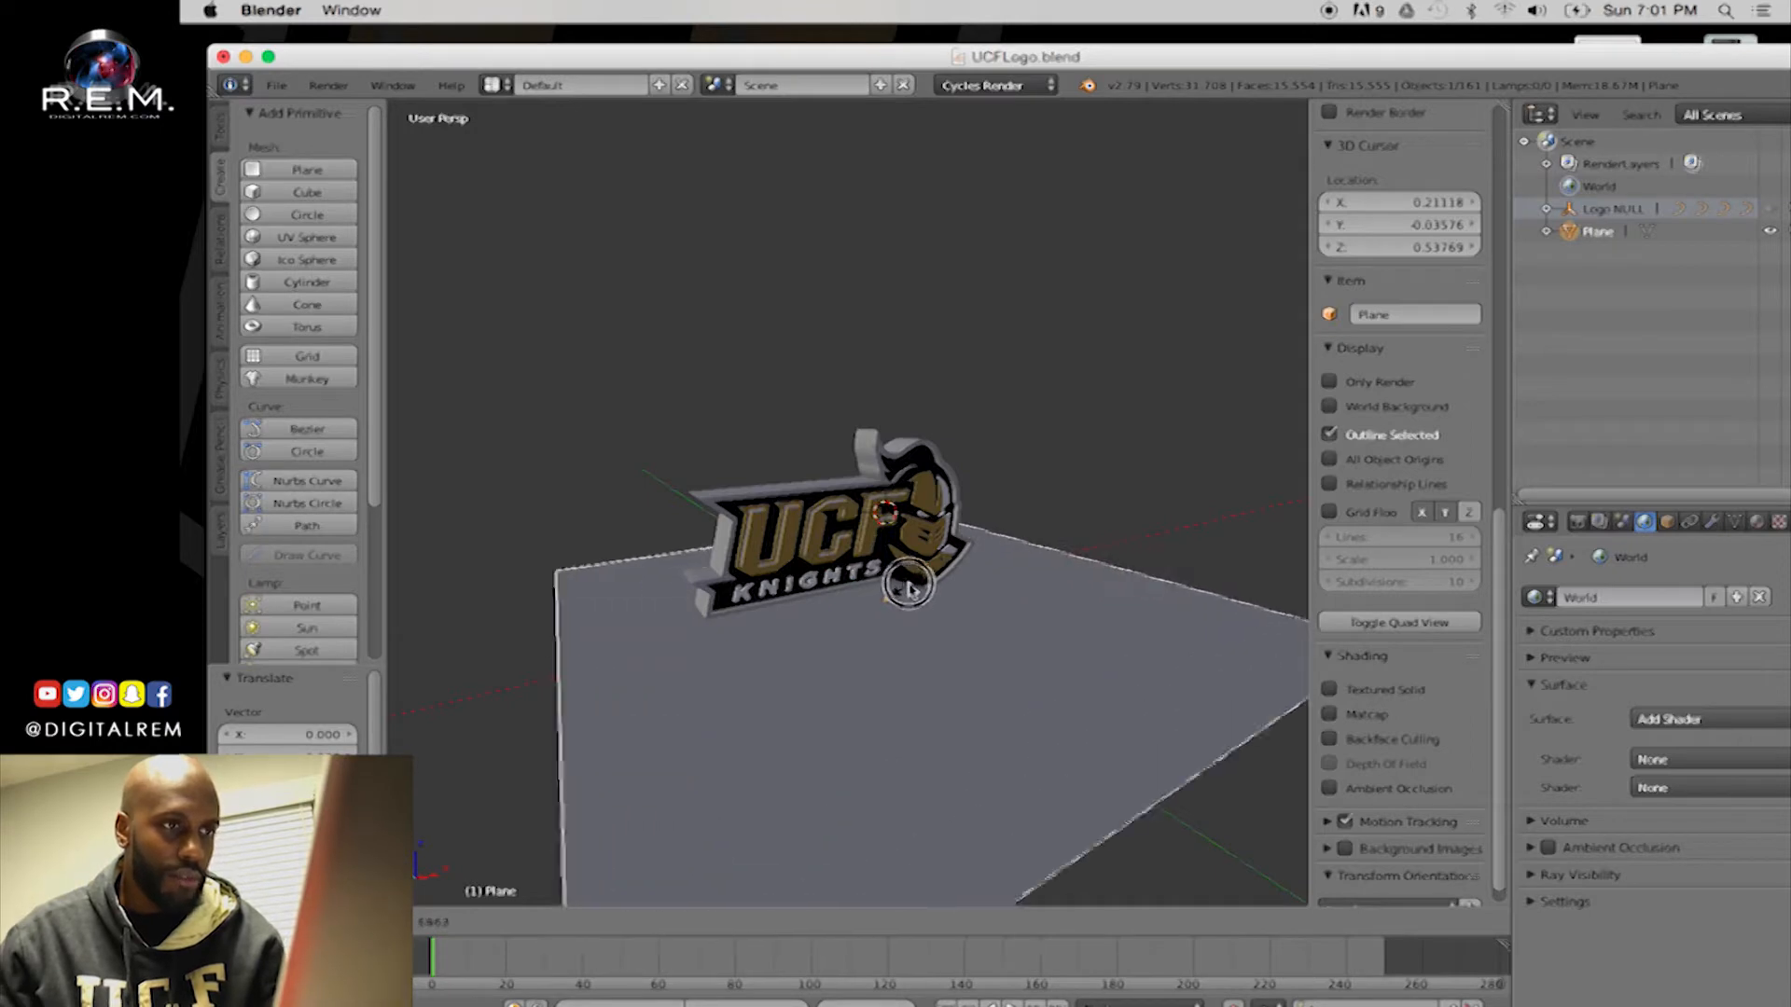
Move the plane into position beneath the UCF Knights logo as a floor
scroll(942, 572, "down", 5)
middle_click_drag(926, 567, 903, 585)
key("w")
left_click_drag(829, 550, 797, 523)
middle_click_drag(859, 552, 757, 551)
scroll(763, 533, "up", 3)
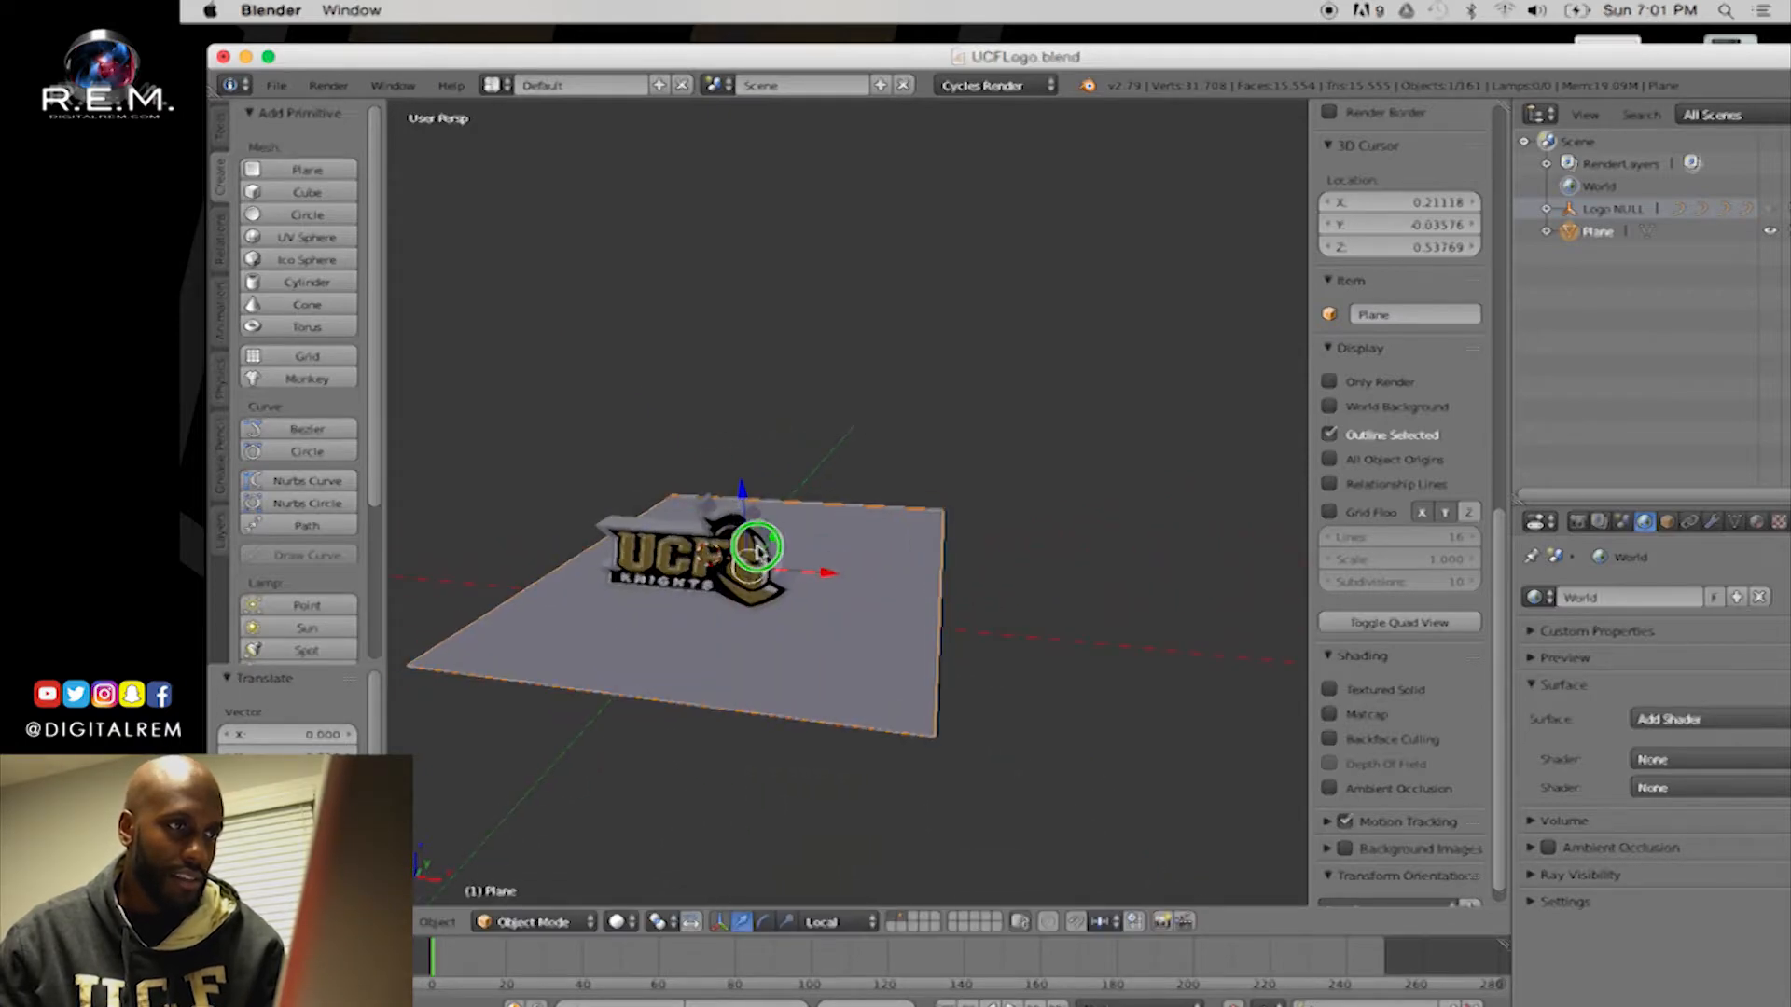
Scale the floor plane up to about 1.34 times its size and reposition it around the logo
key("e")
key("r")
left_click_drag(767, 564, 798, 547)
middle_click_drag(830, 566, 813, 528)
key("w")
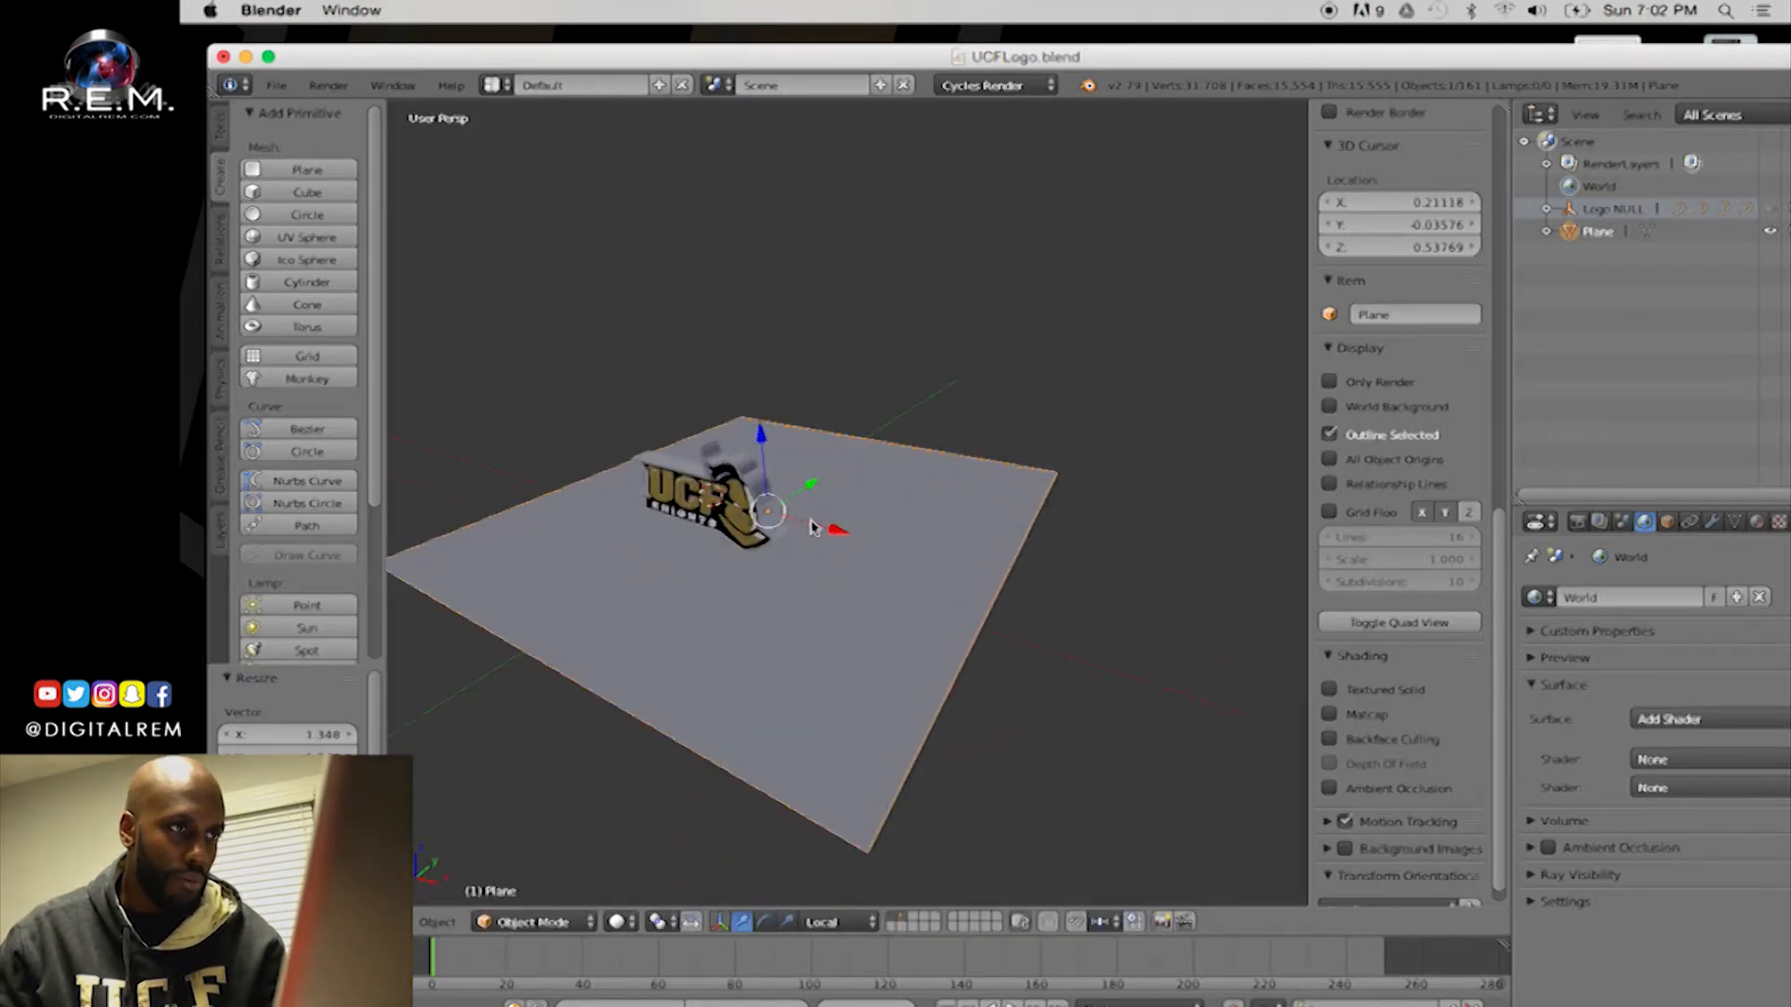
left_click_drag(808, 497, 842, 547)
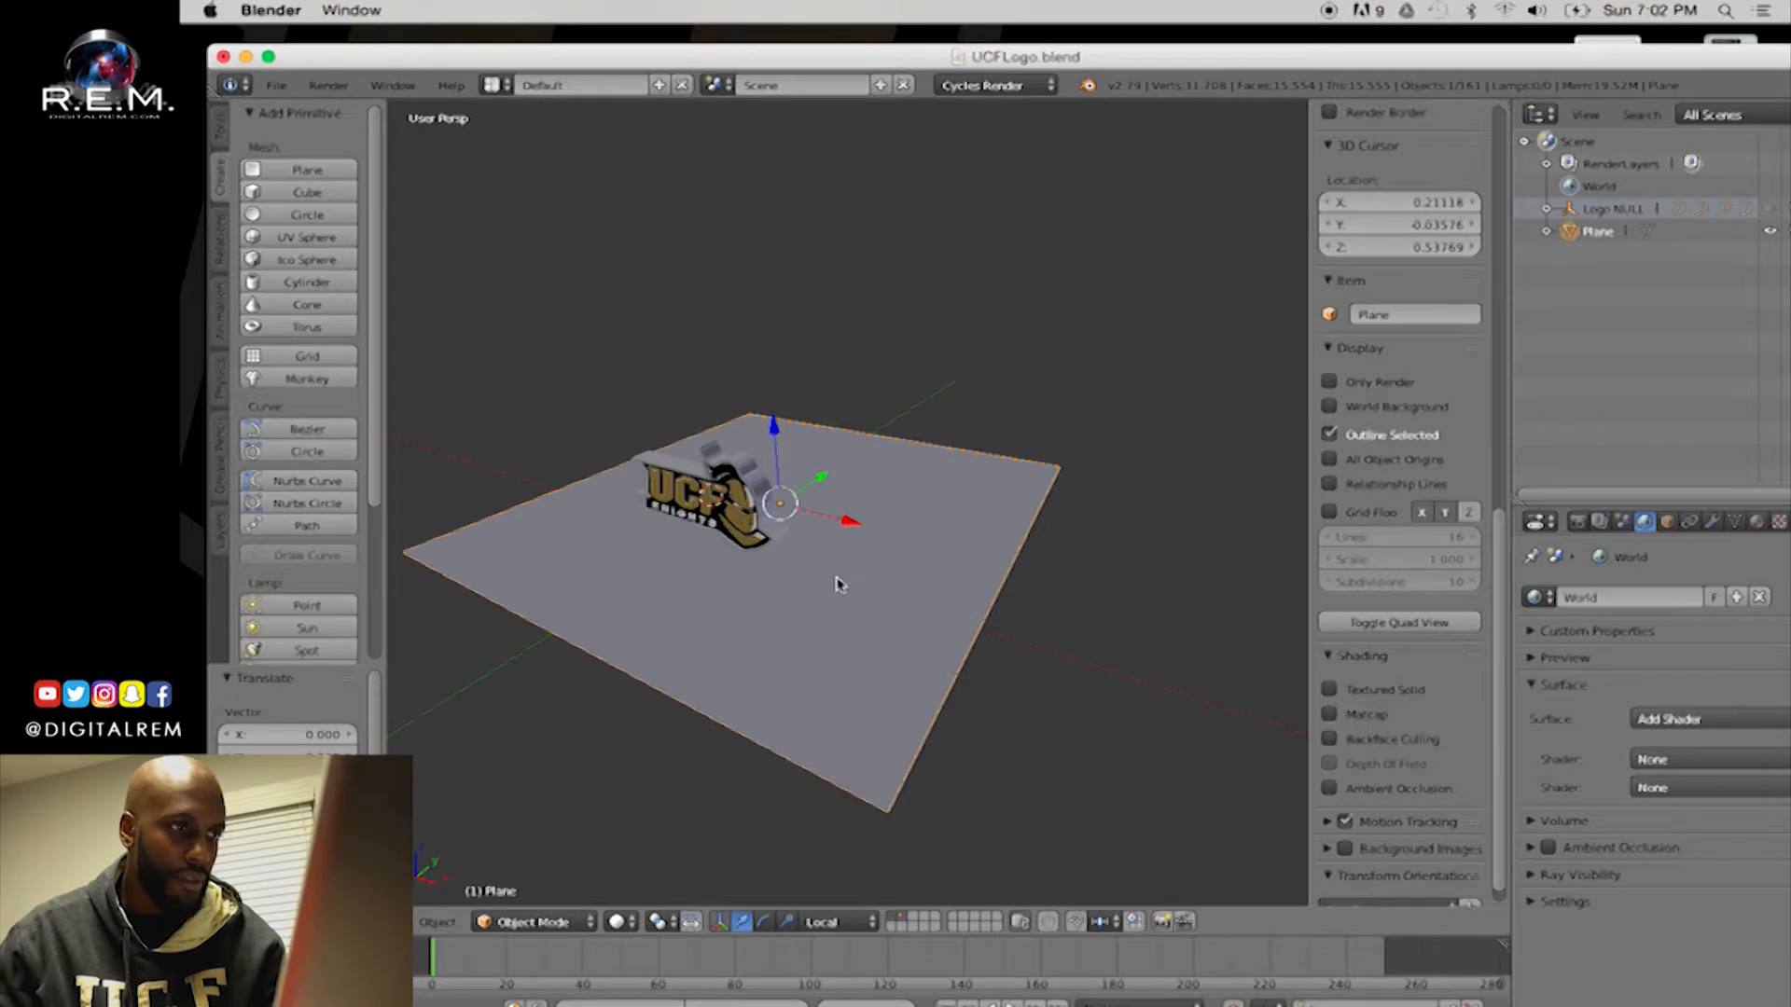
Enter Edit Mode on the plane and select its two side edges and back edge in edge select mode
left_click(580, 919)
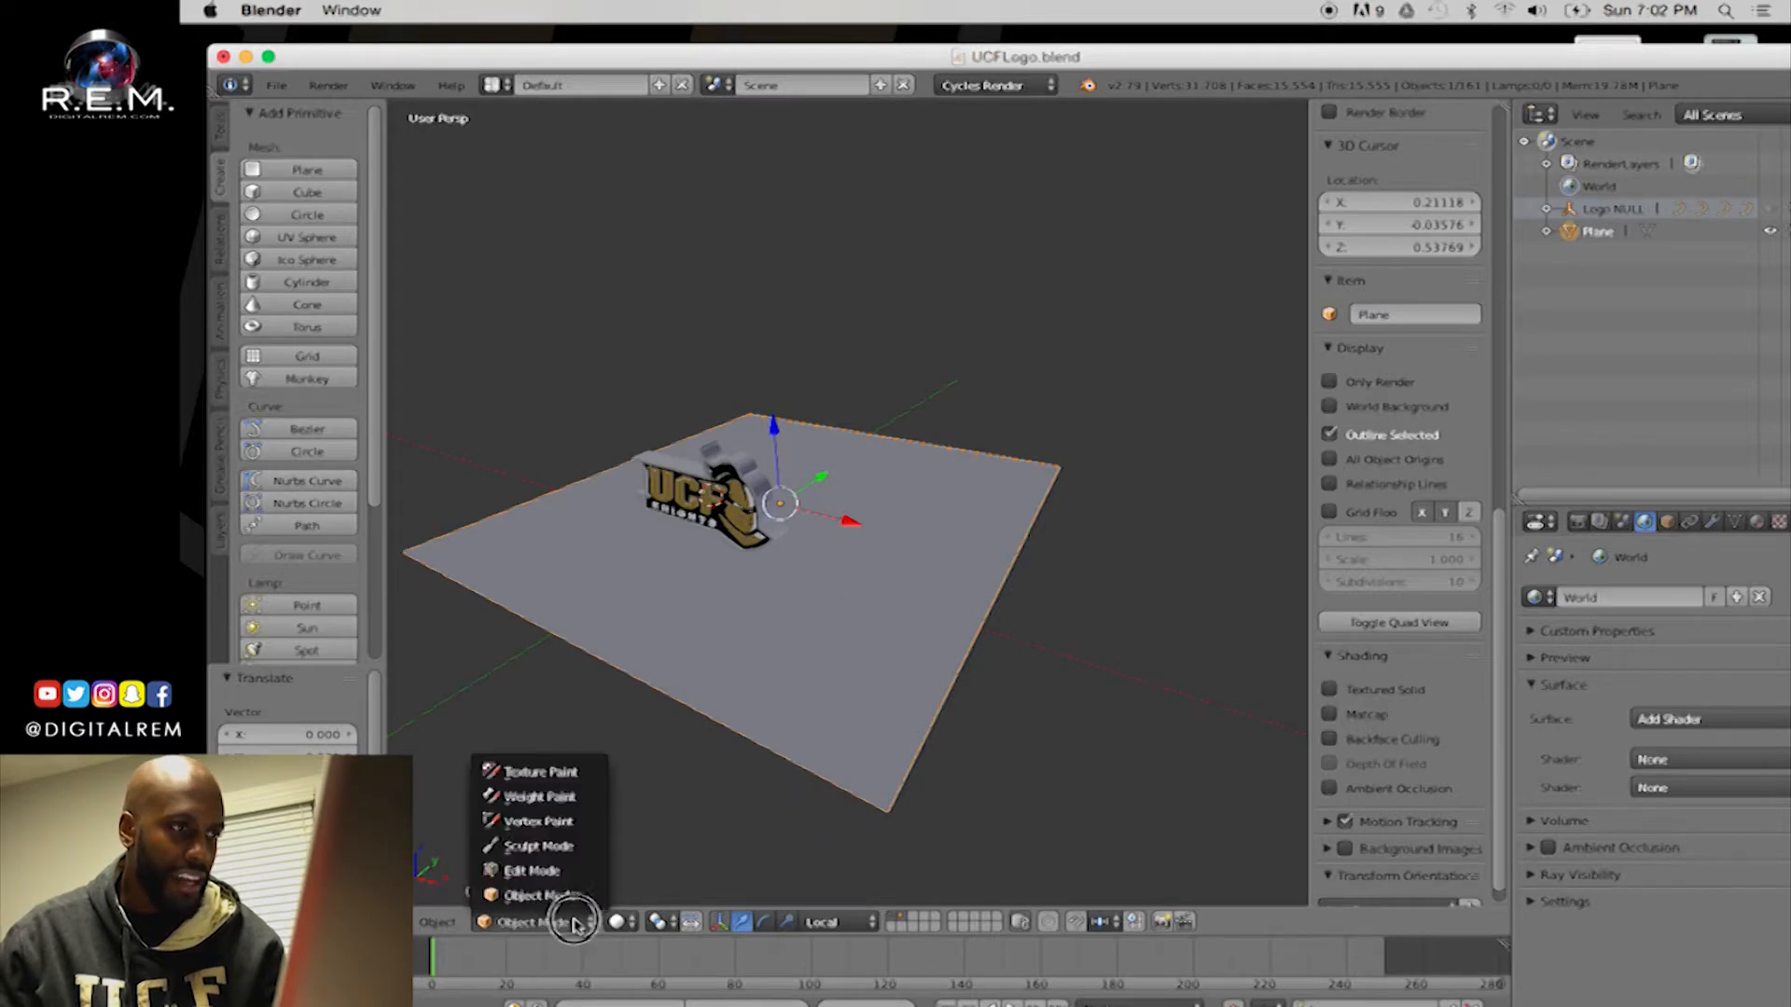
left_click(552, 873)
key("ctrl+Tab")
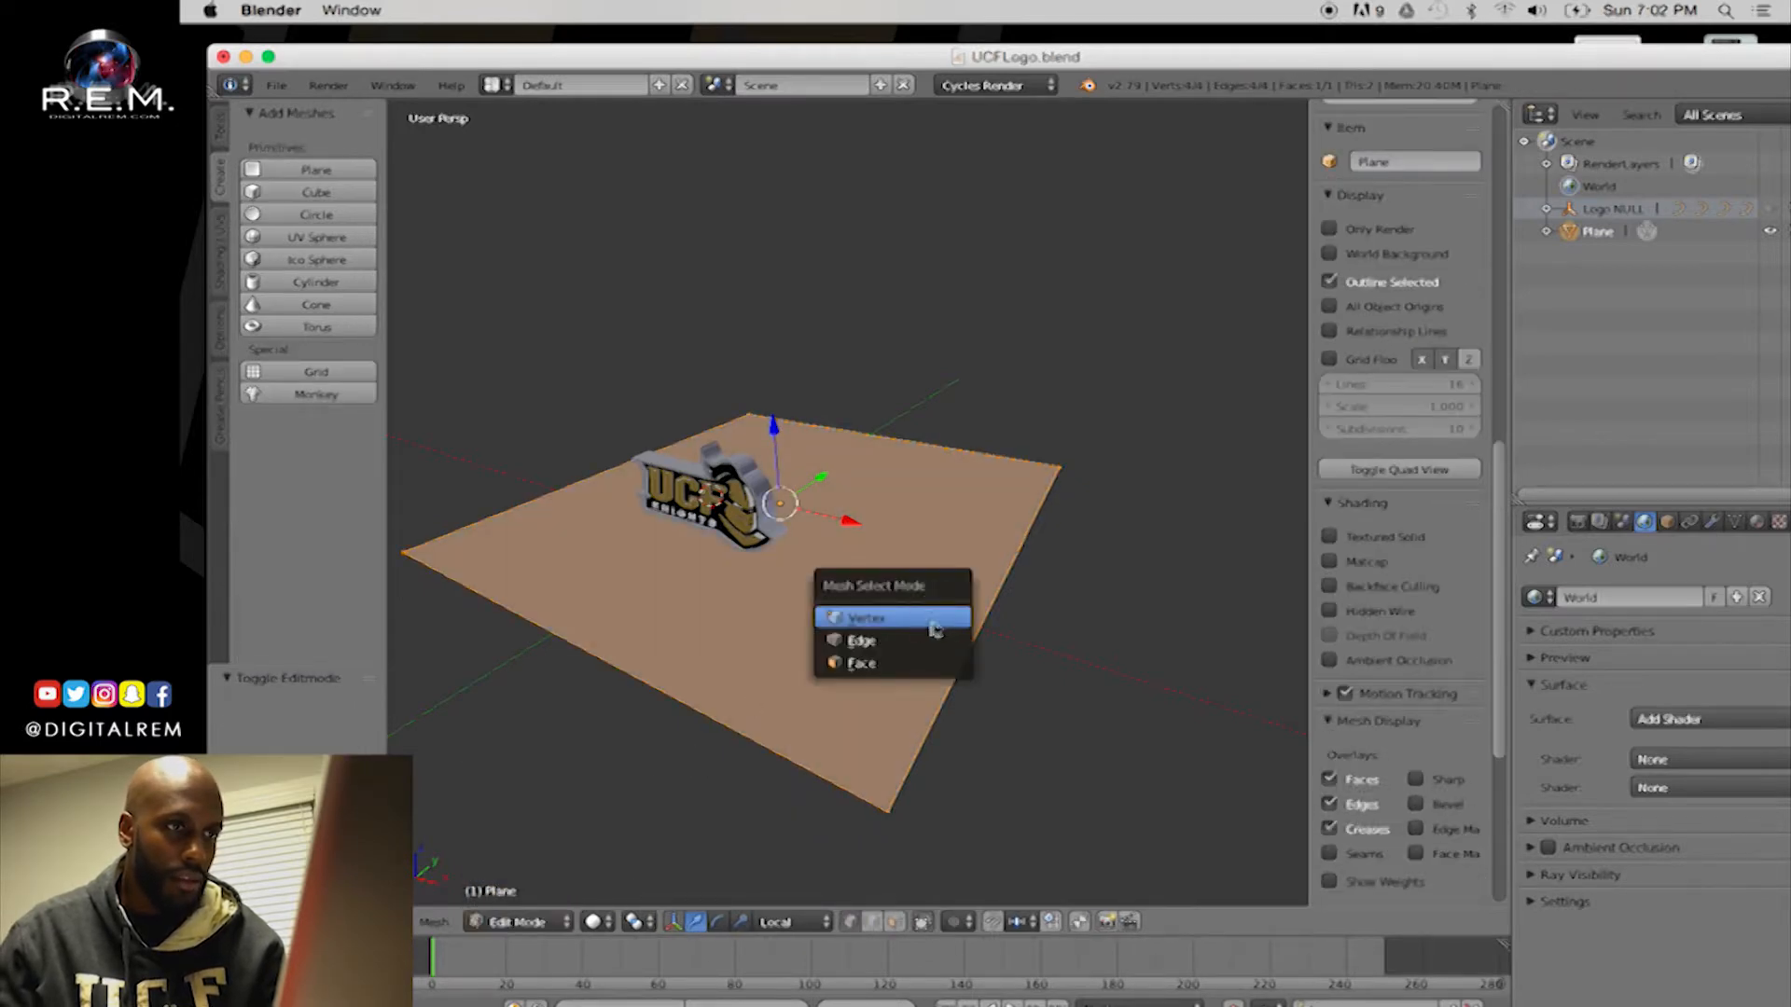
left_click(897, 645)
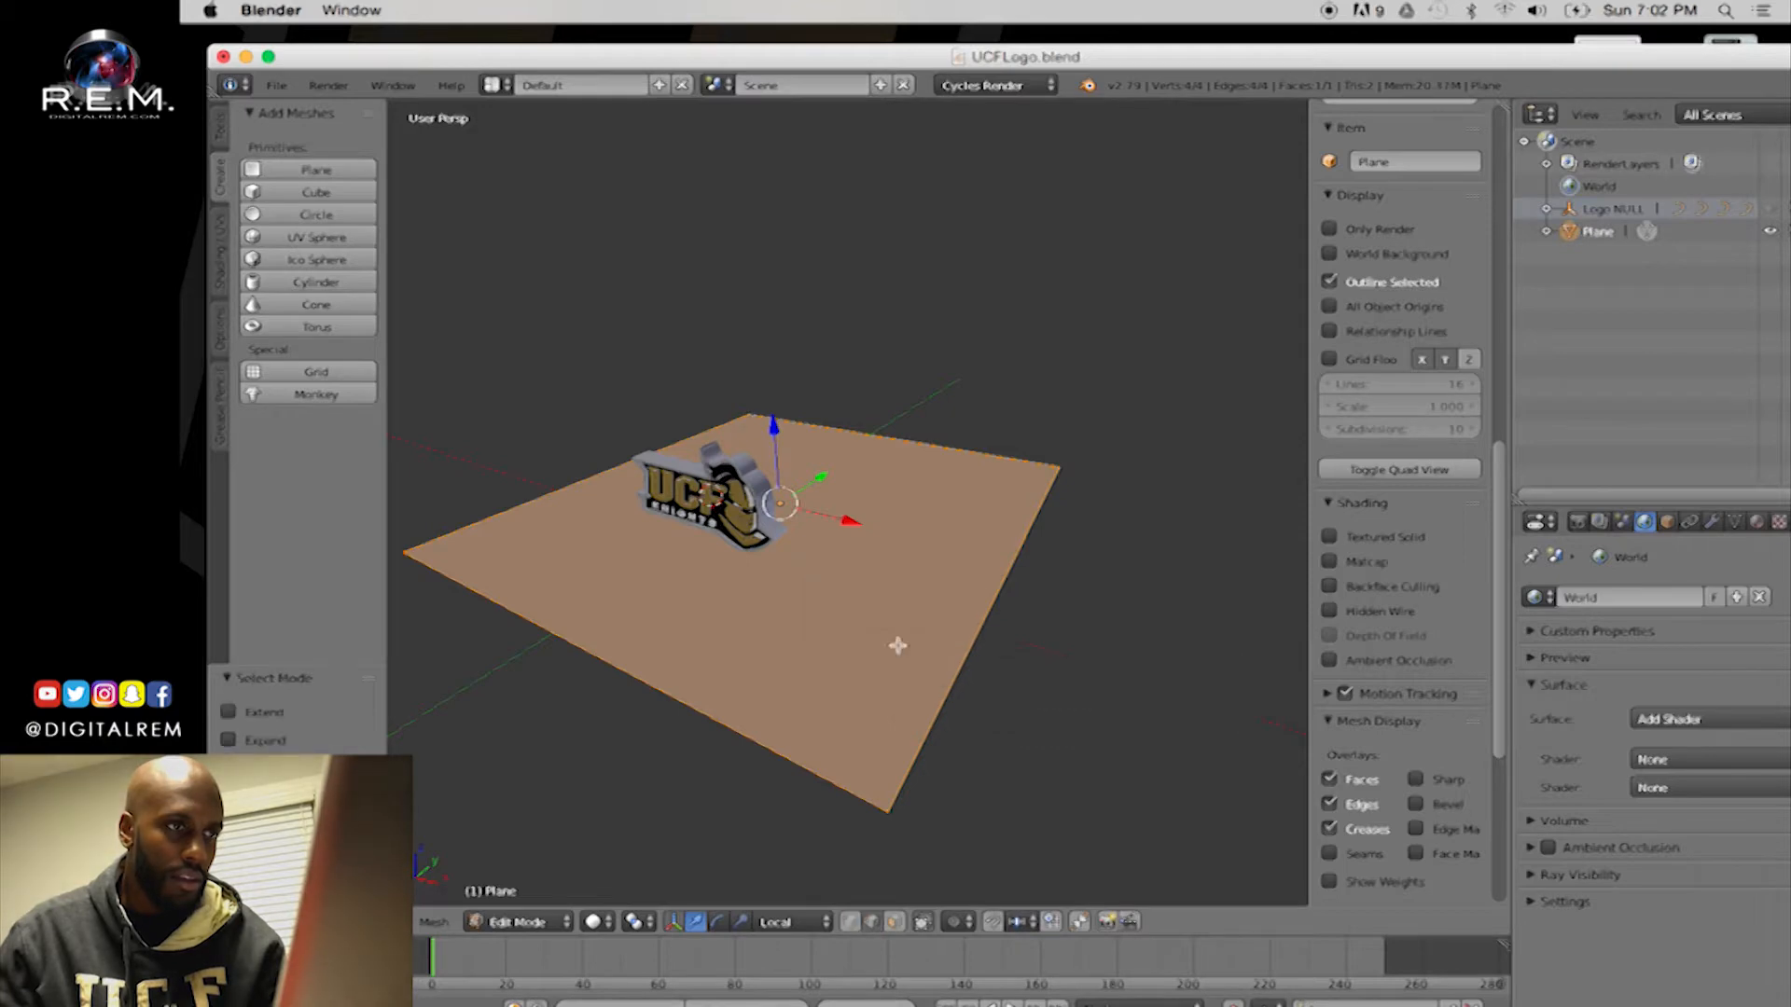
left_click(990, 613)
left_click(862, 454, "shift")
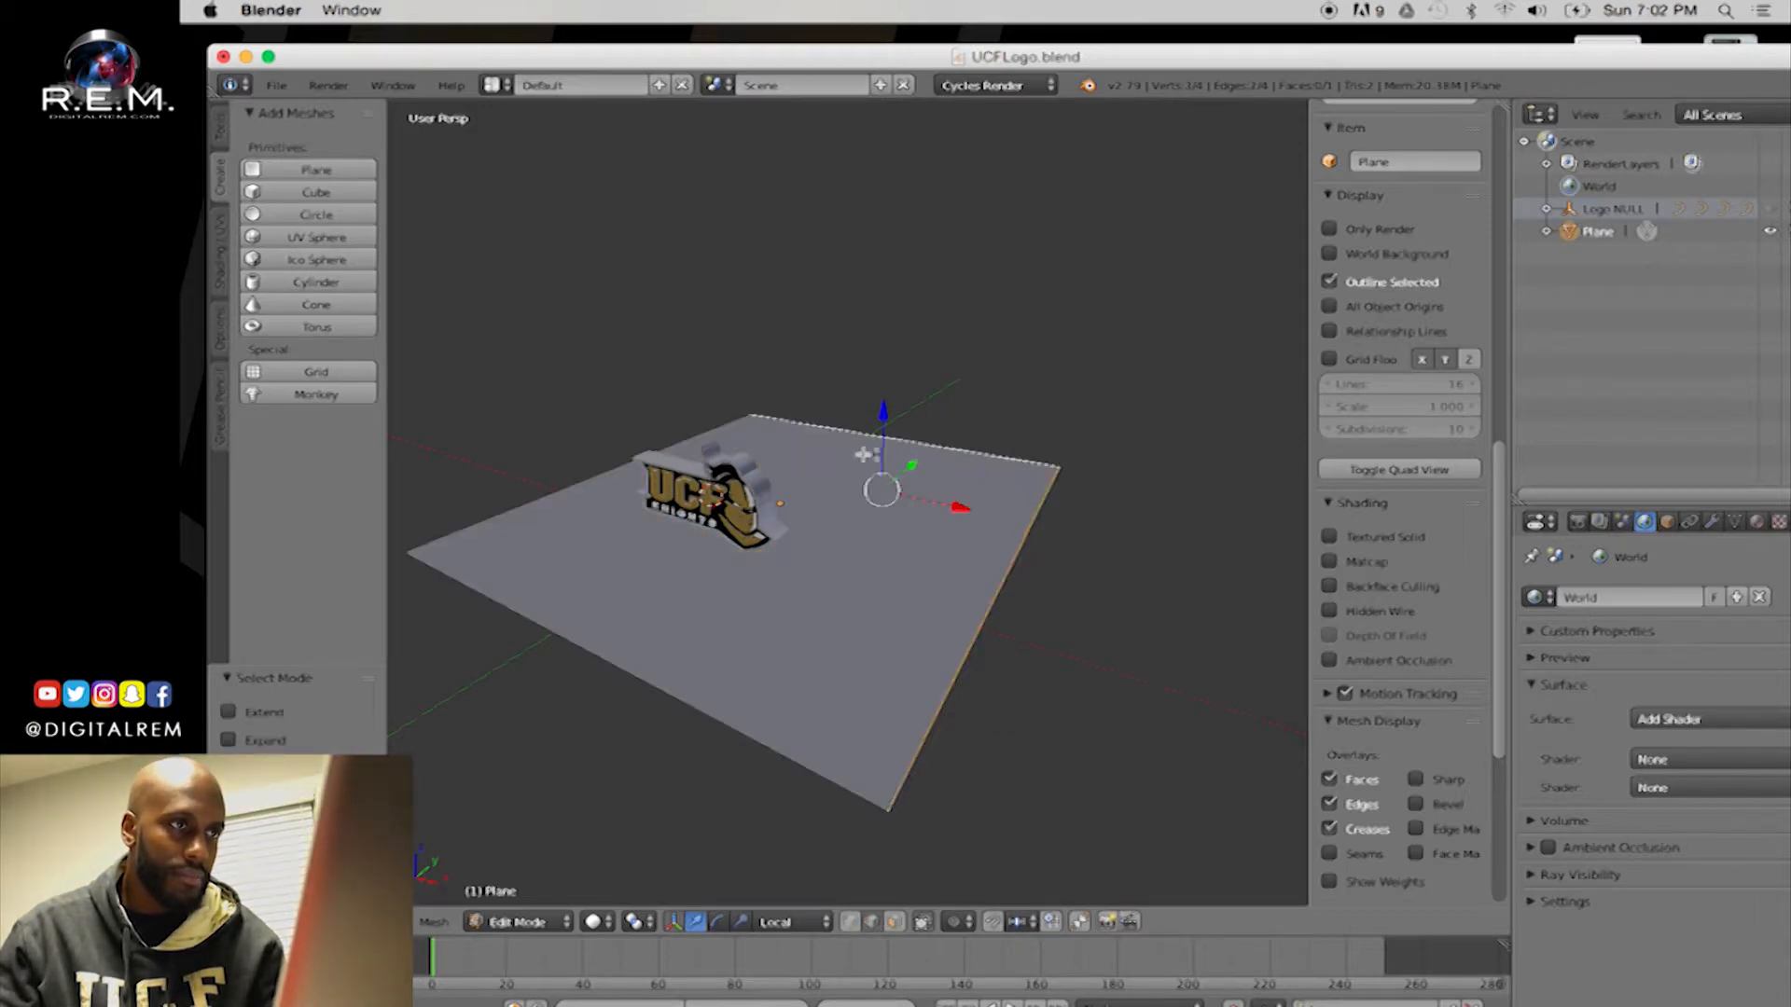
left_click(724, 428, "shift")
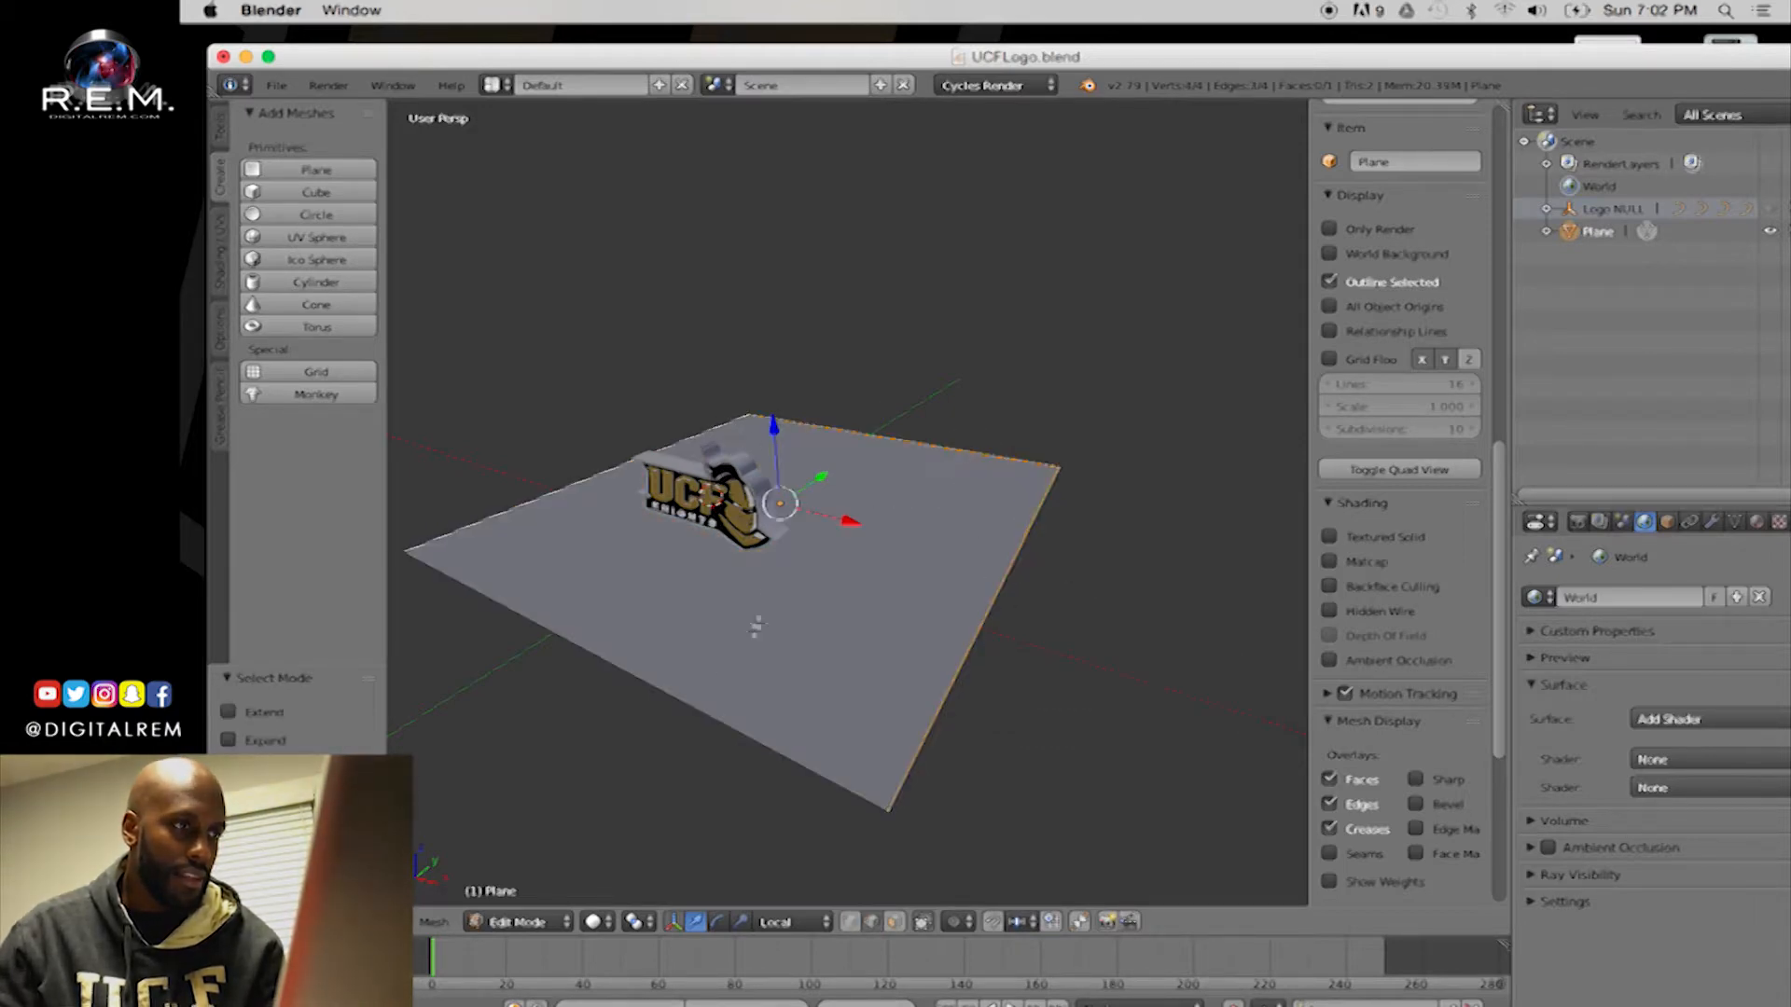
Extrude the three selected edges straight up along Z into tall studio walls, and return to Object Mode
key("e")
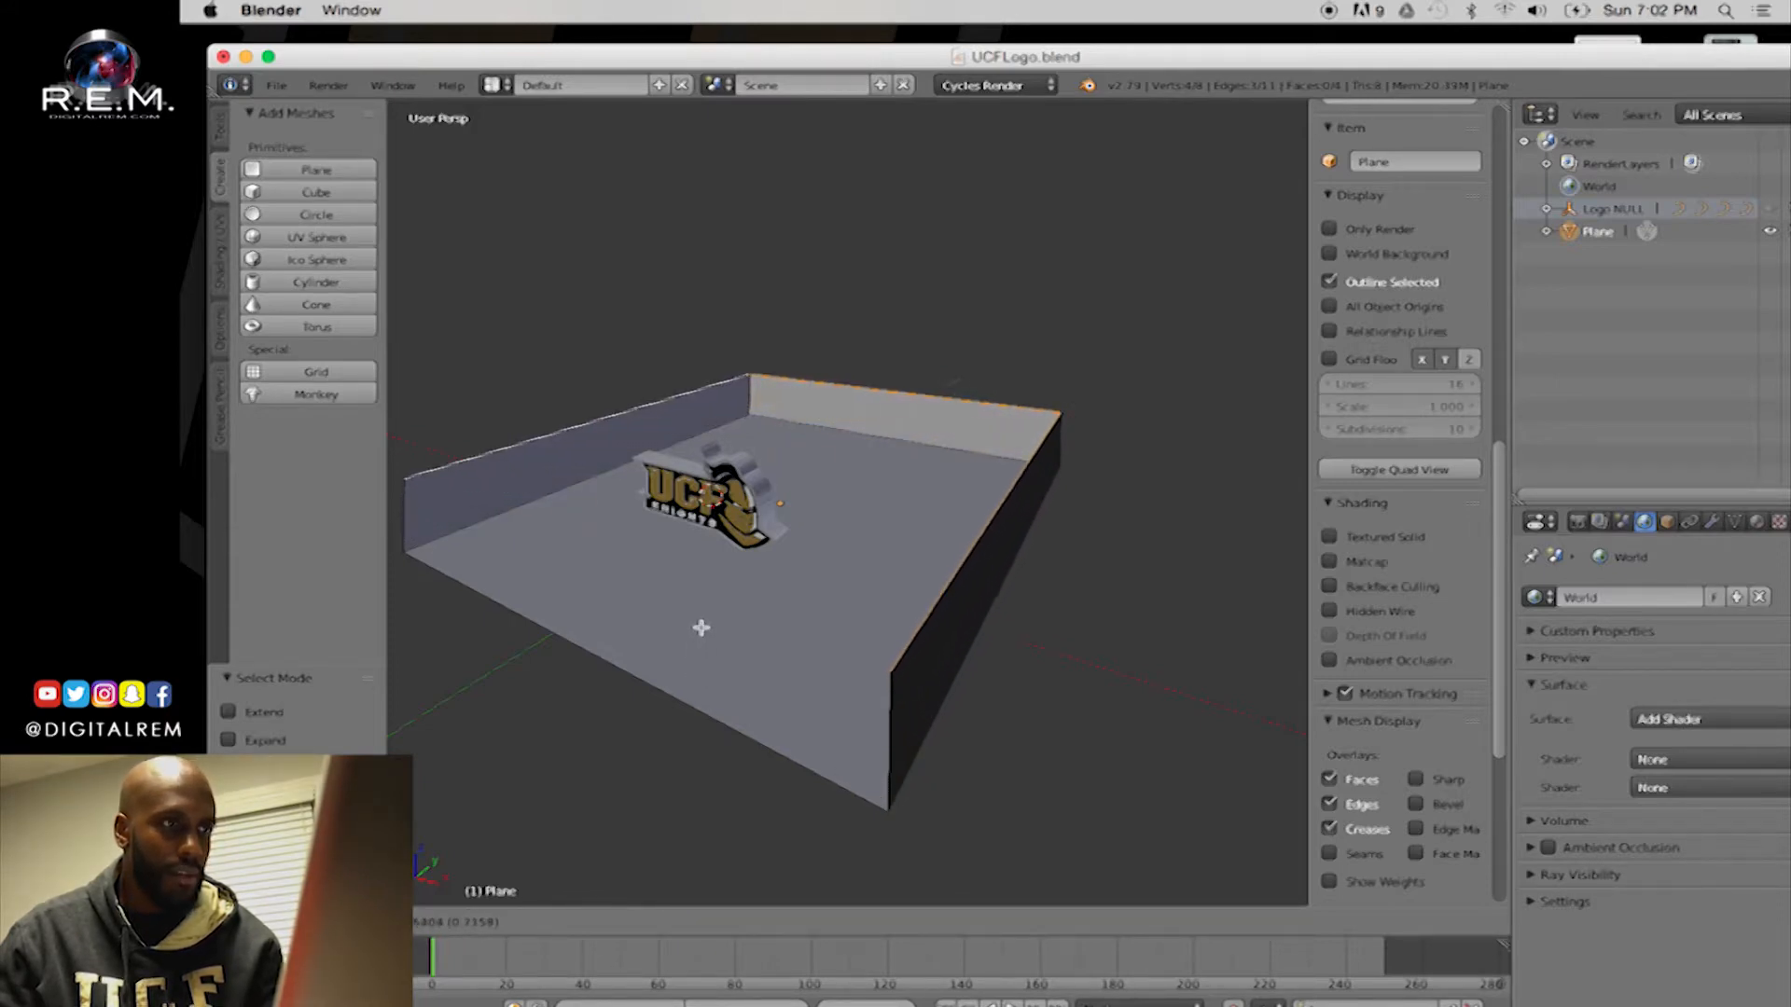
key("z")
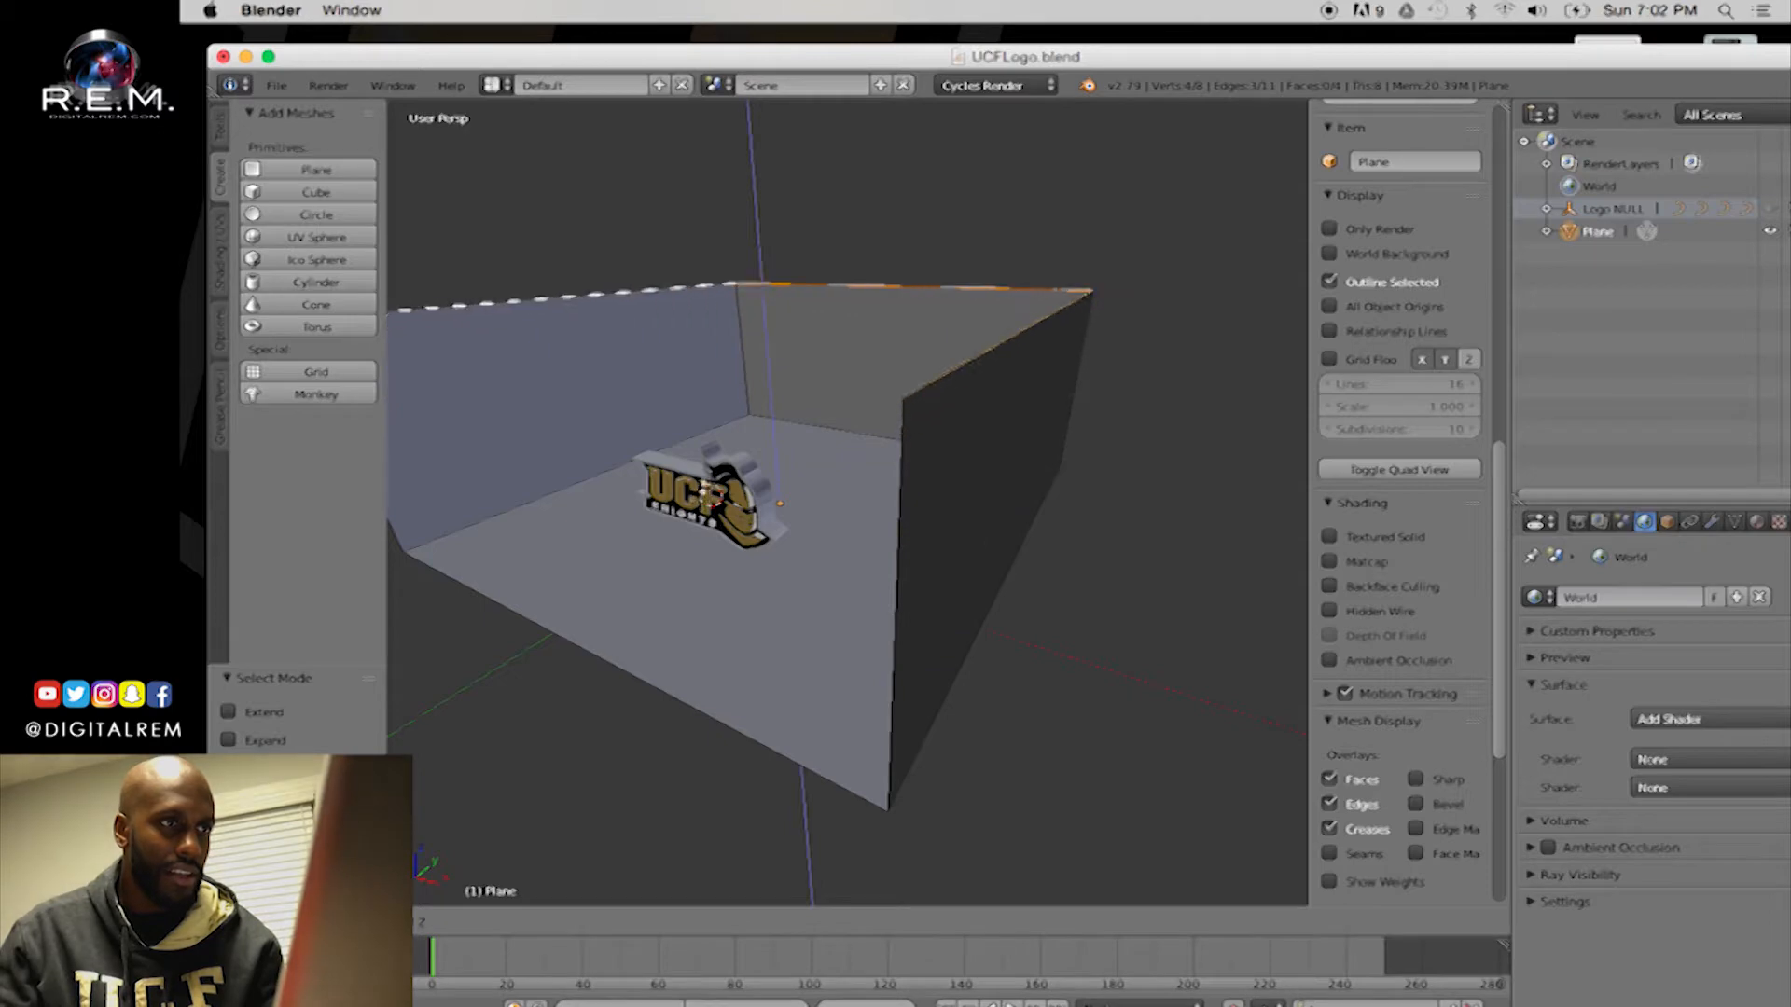
left_click(704, 471)
middle_click_drag(798, 540, 933, 538)
scroll(759, 536, "down", 4)
scroll(894, 517, "up", 3)
scroll(986, 546, "up", 4)
scroll(996, 545, "down", 2)
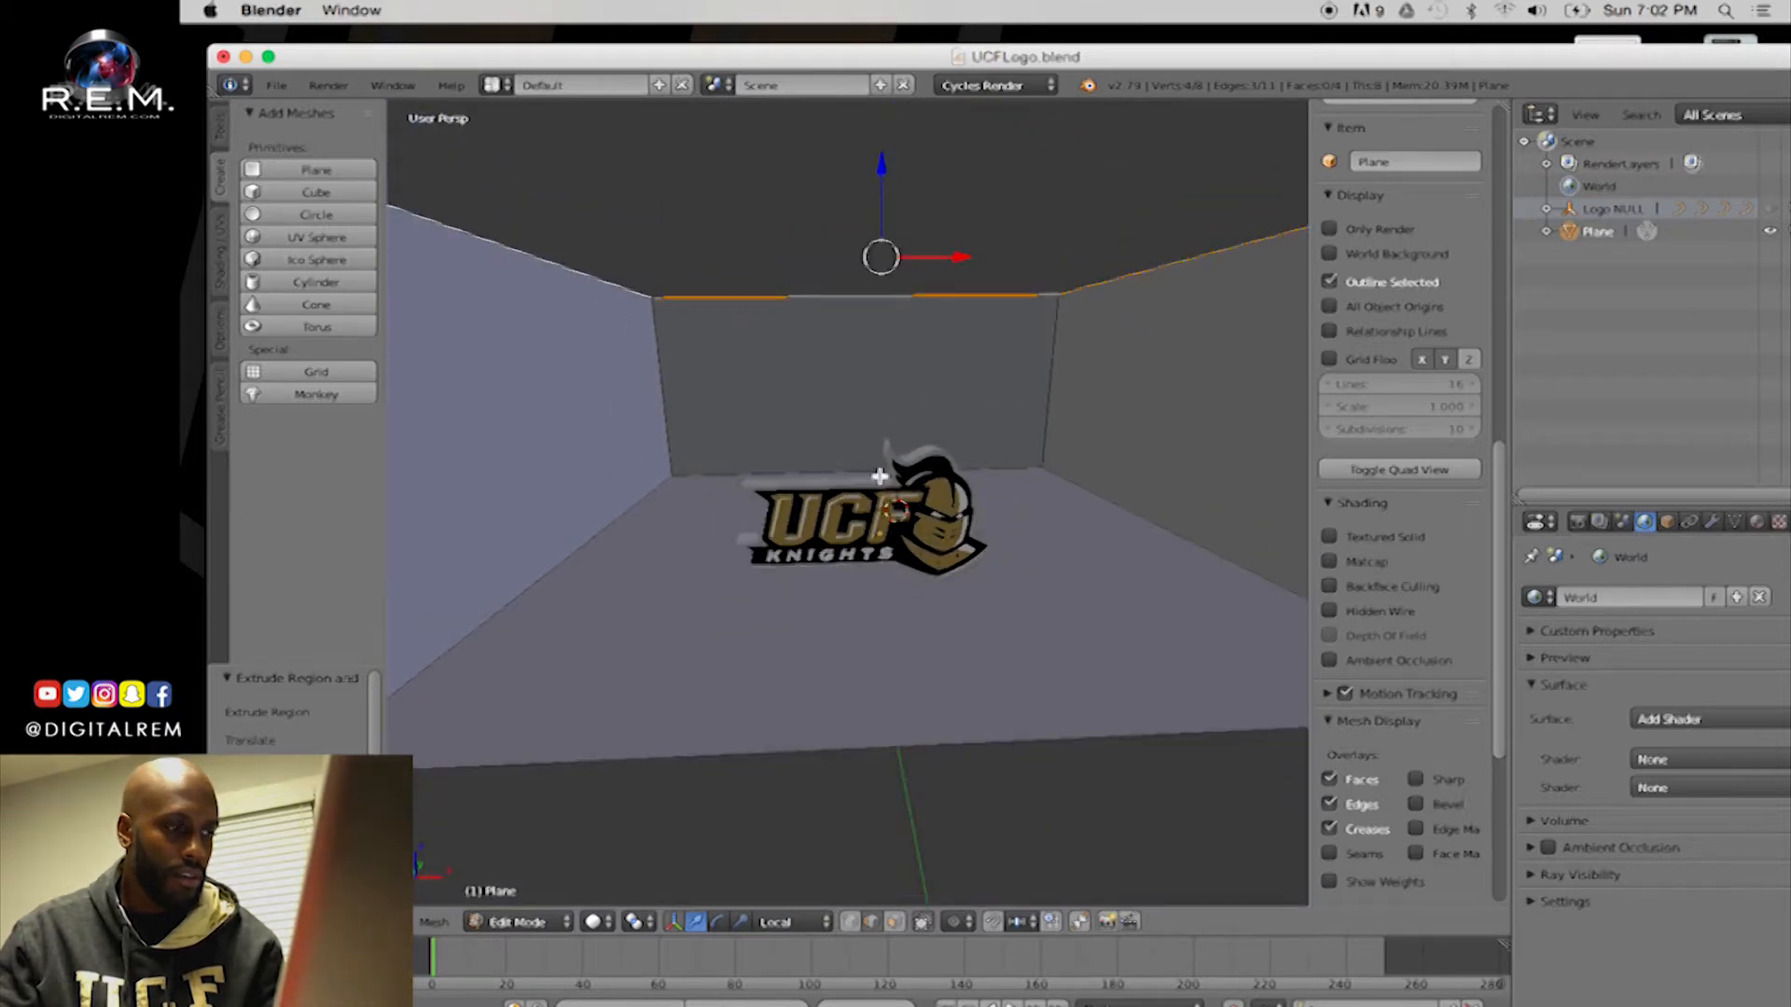
key("Tab")
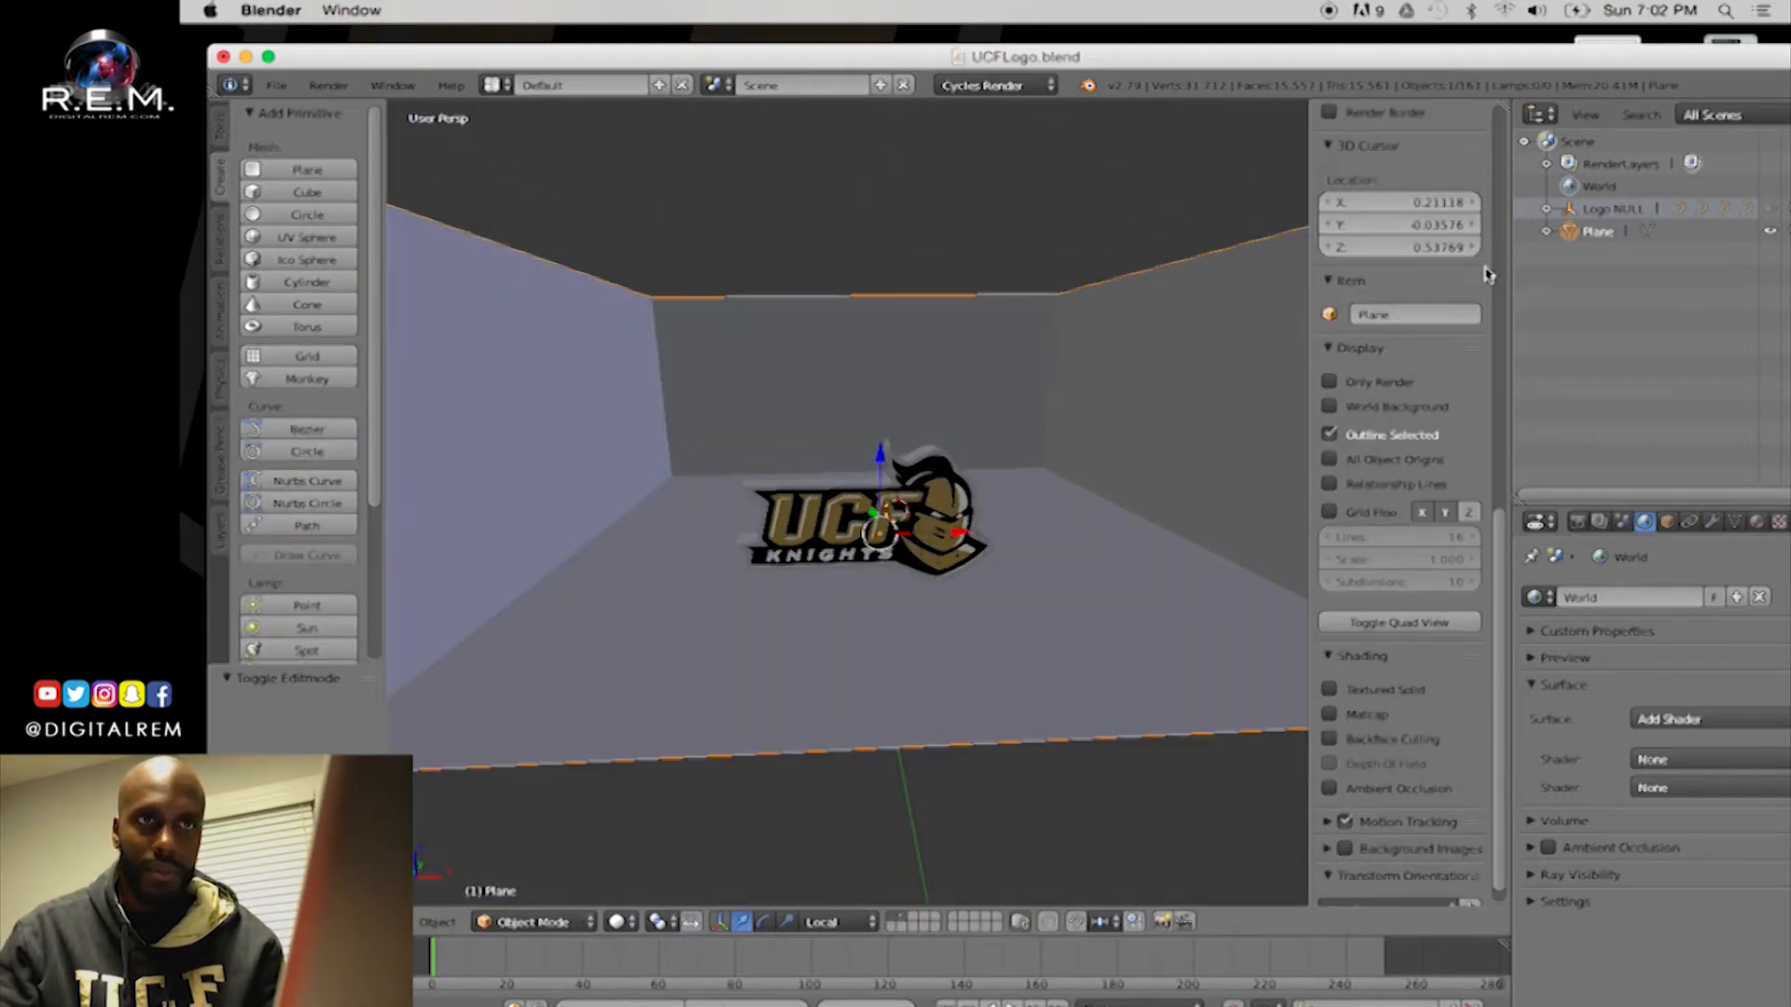
Rename the plane object as Studio
double_click(1591, 233)
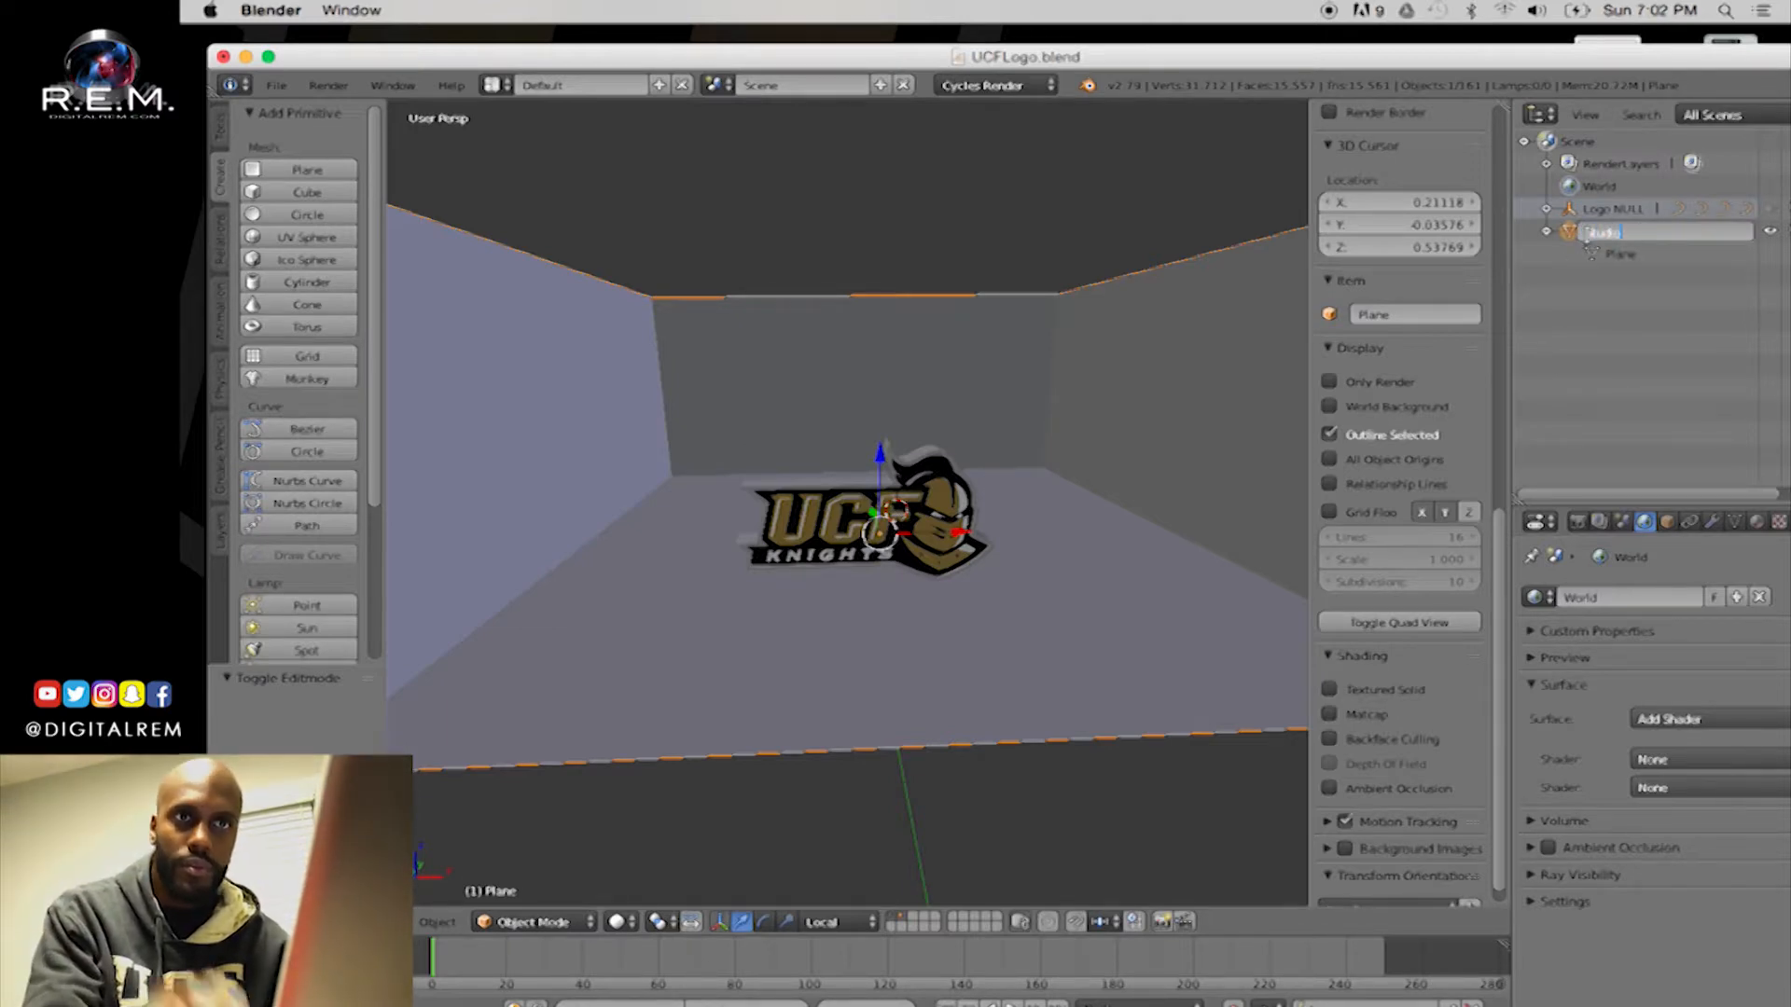
type("Studio")
key("Return")
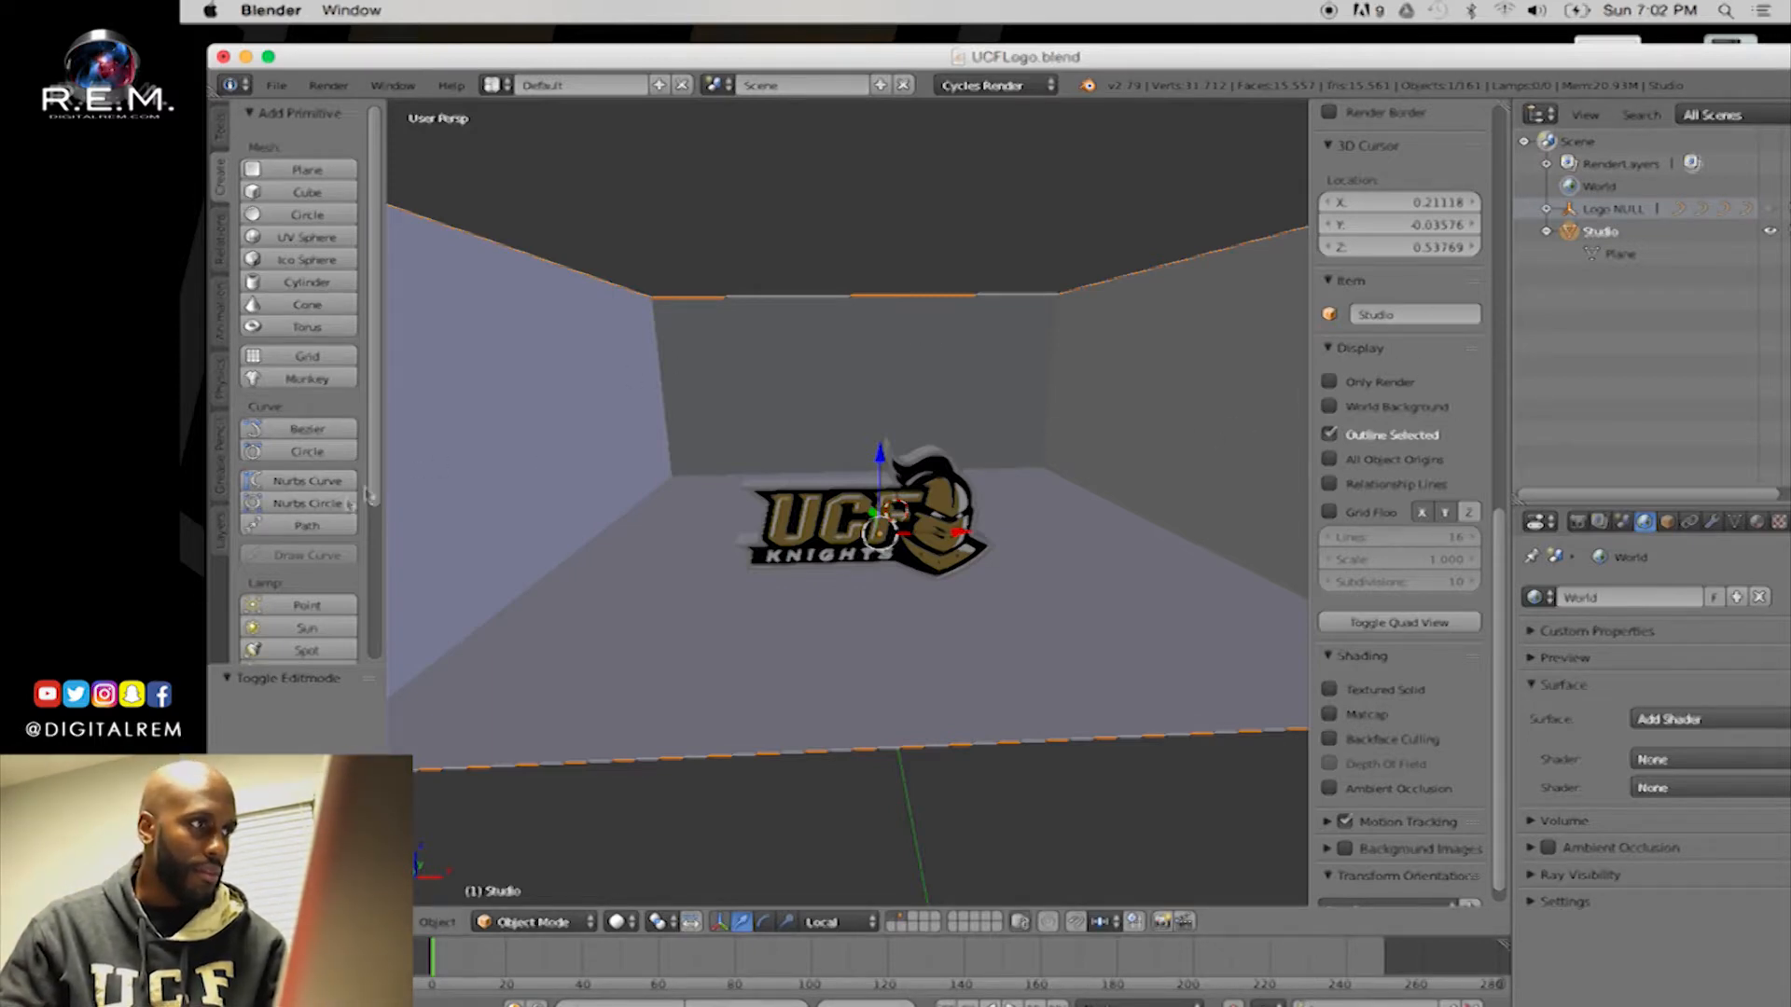
Open the layer management list and name the third layer for the lights
left_click(223, 535)
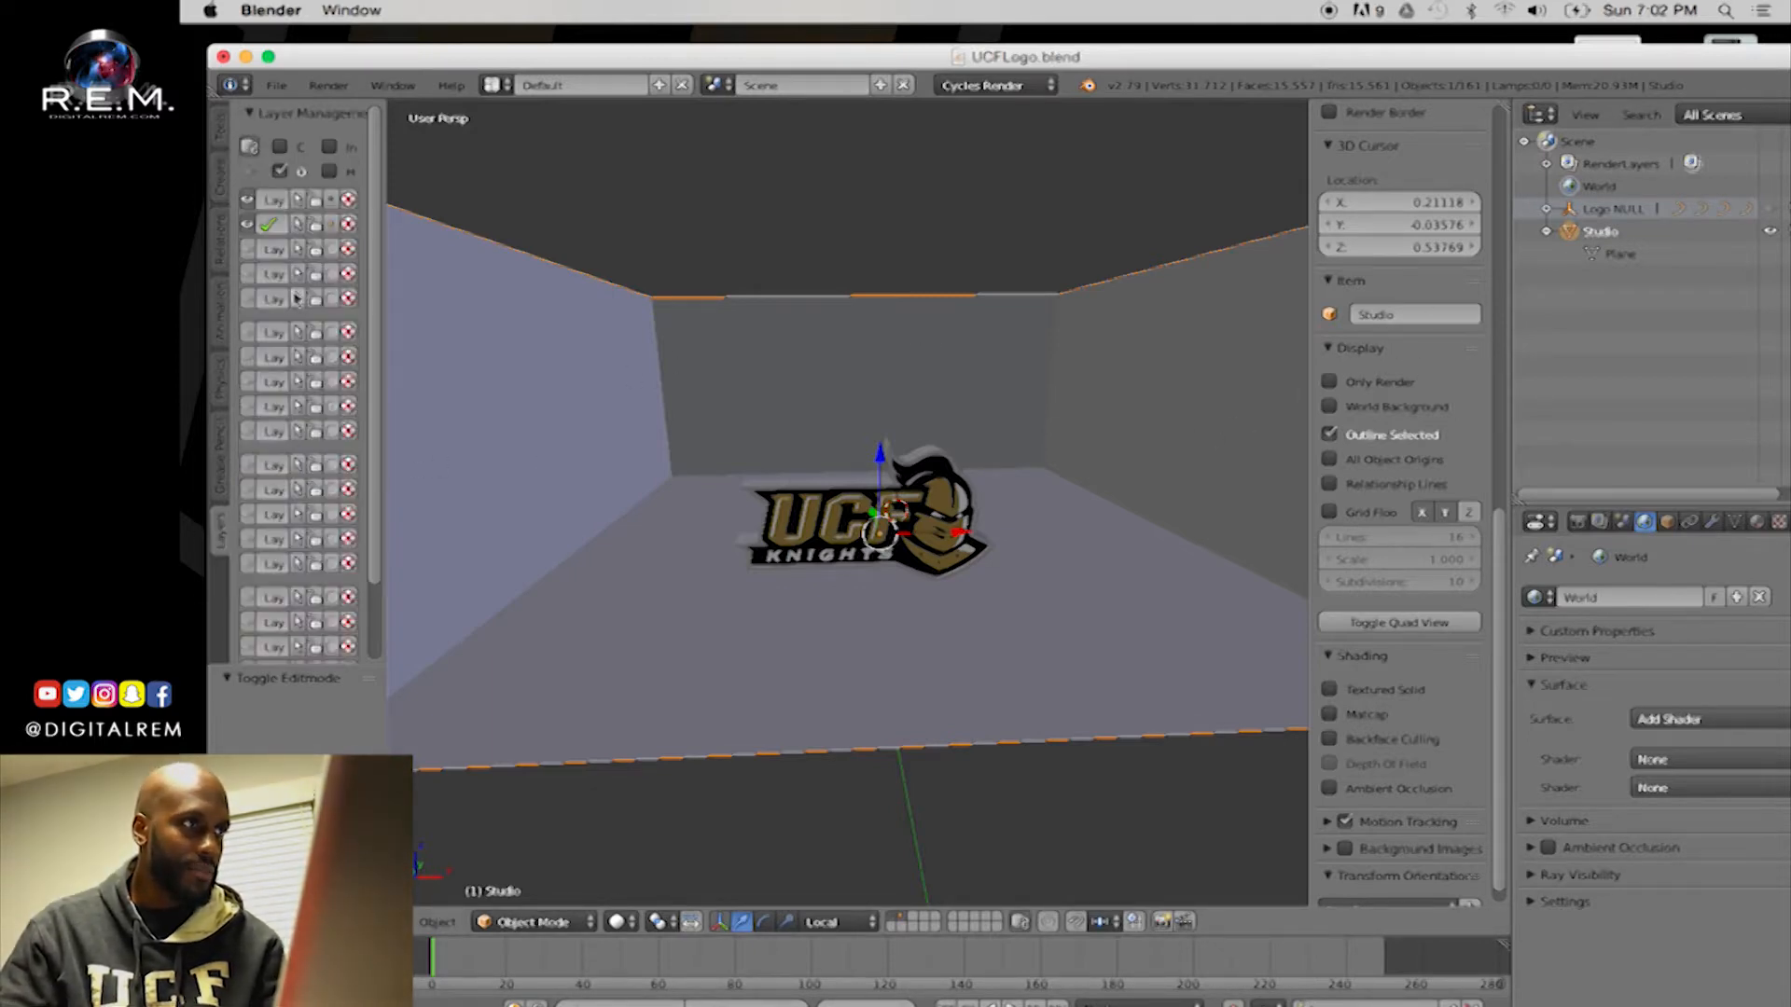
double_click(266, 250)
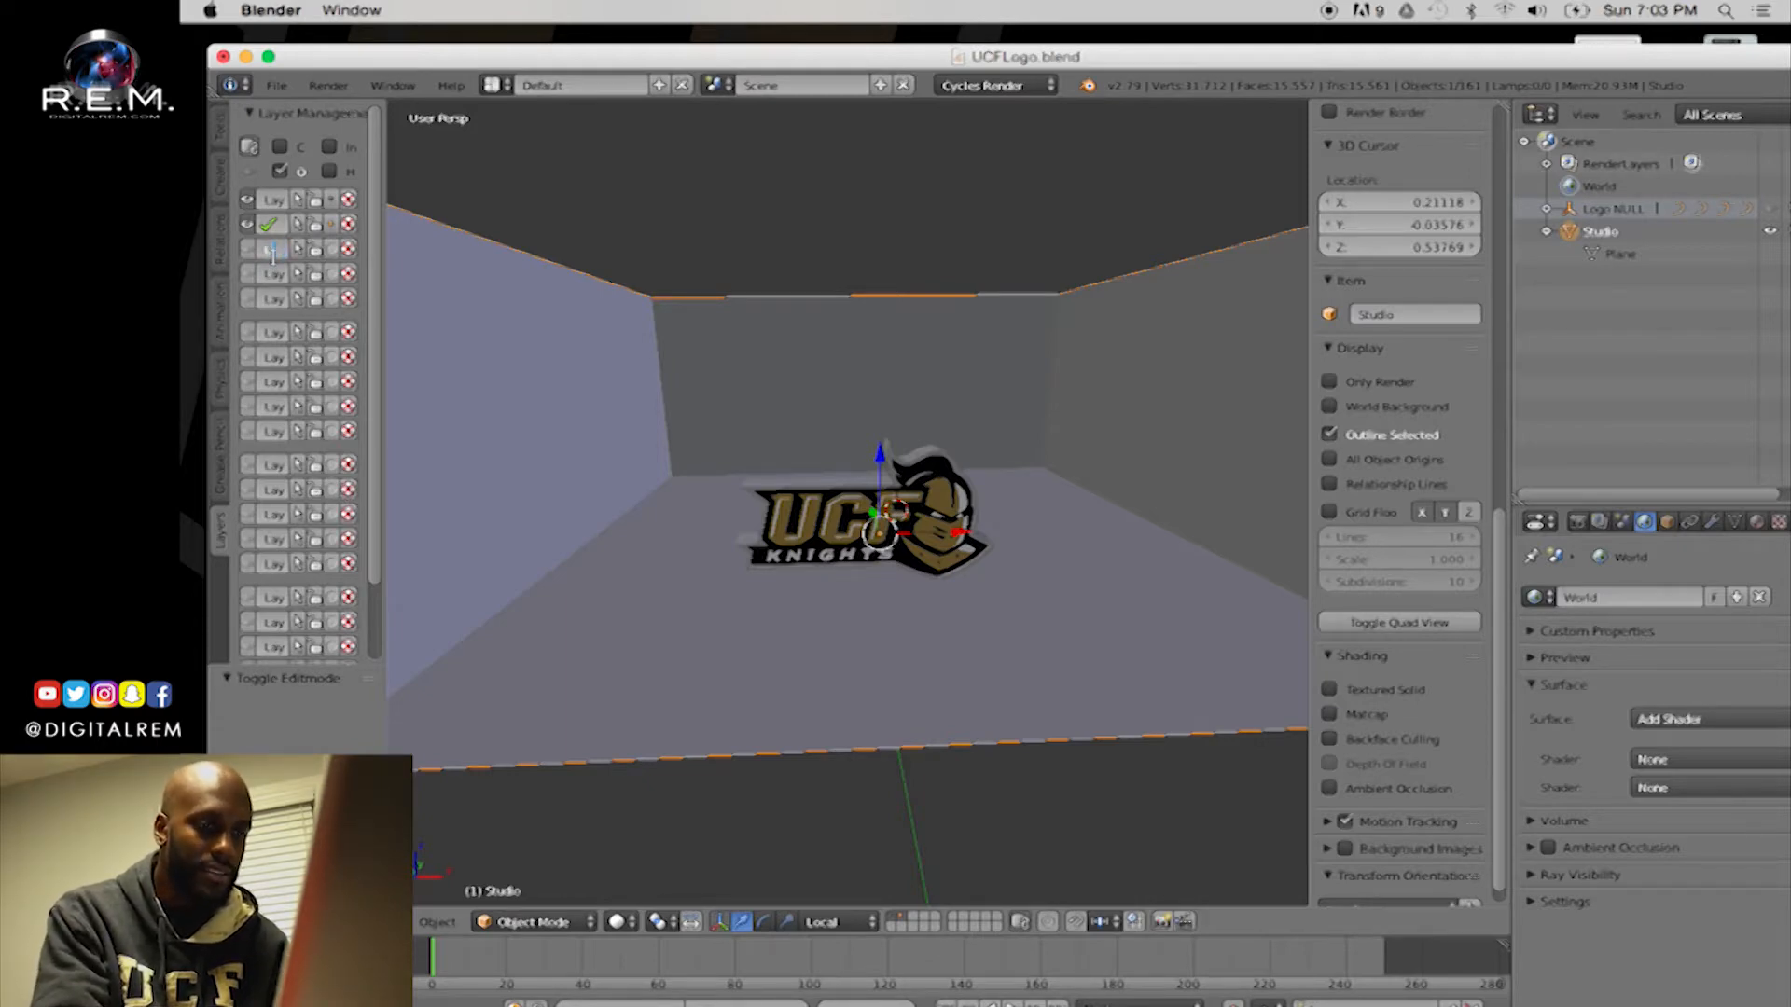
key("Return")
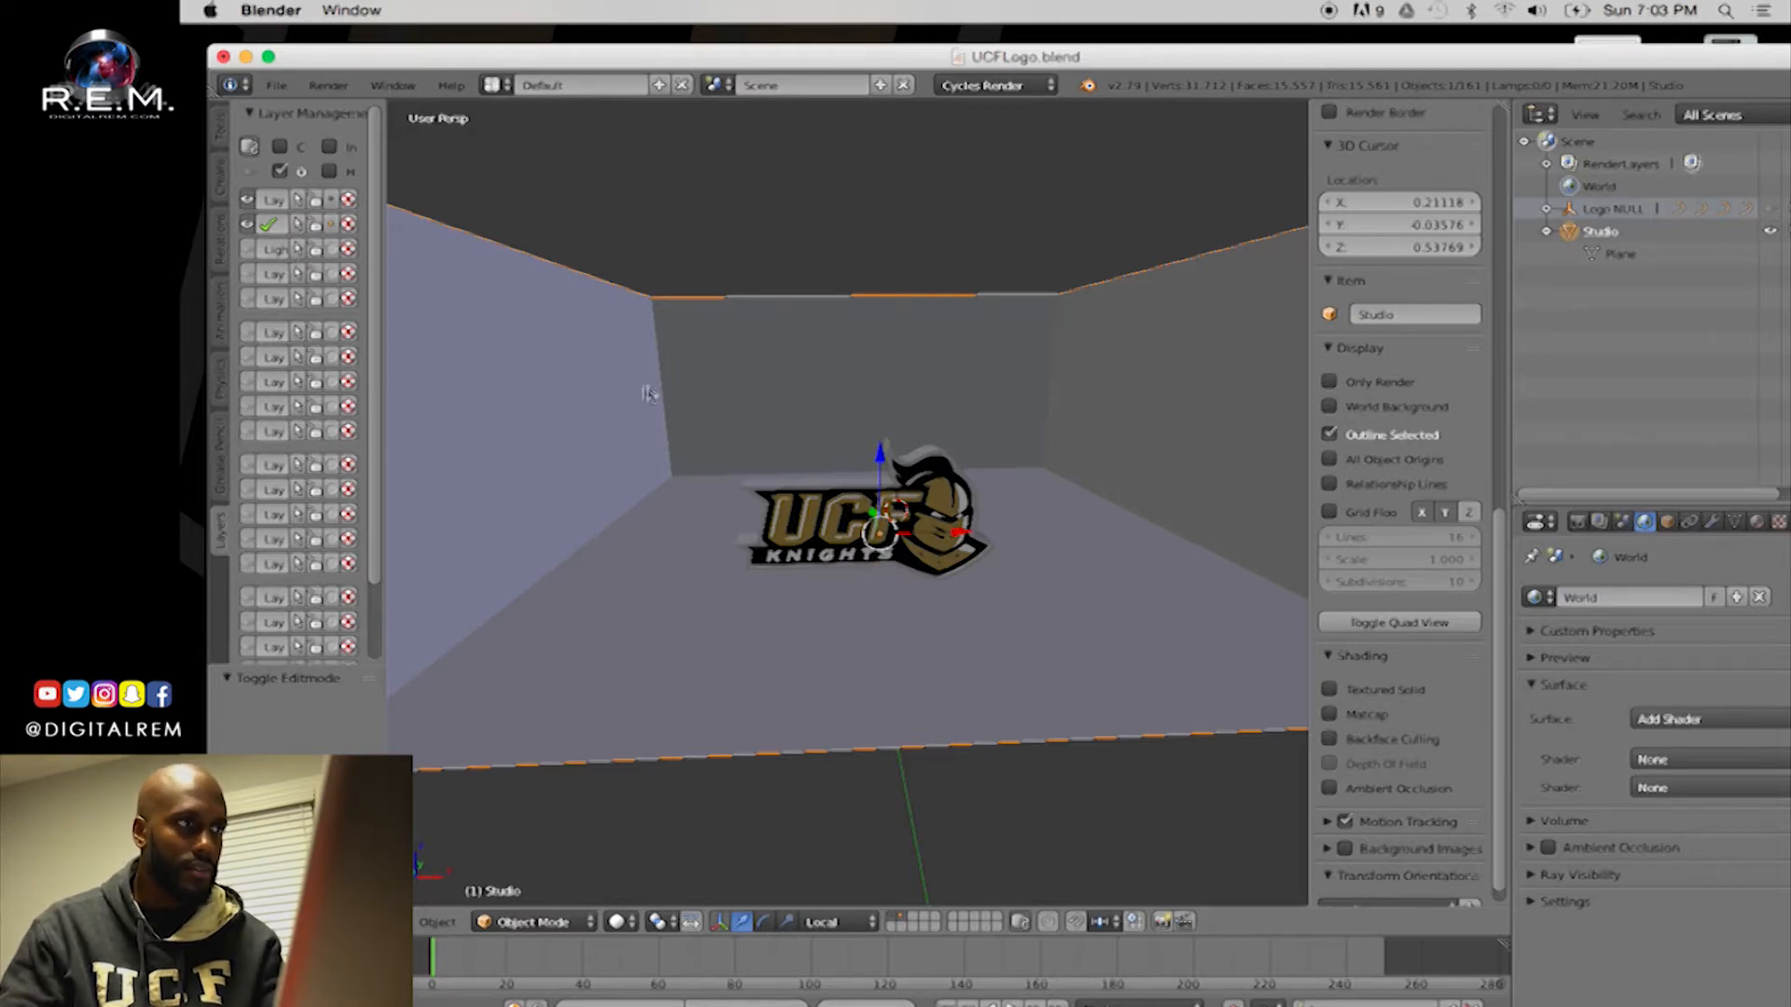
Move the selected Studio object to the third layer and make that layer active
left_click(278, 250)
left_click(283, 249)
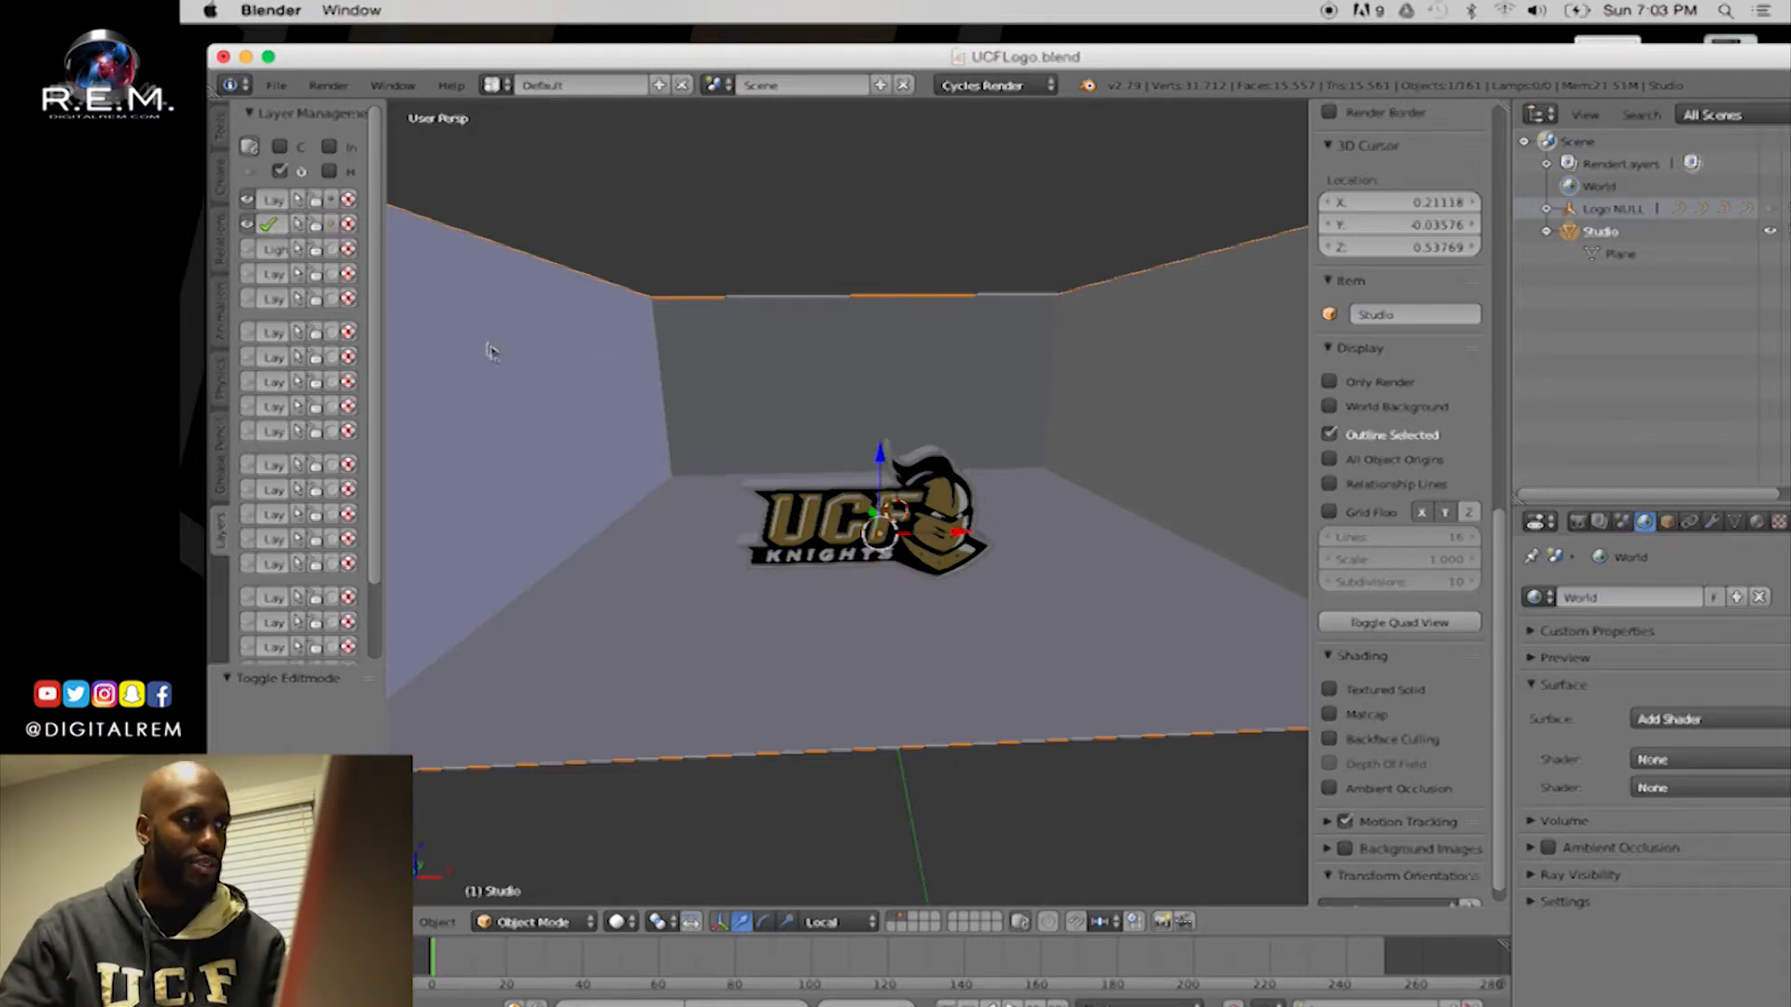
left_click(331, 250)
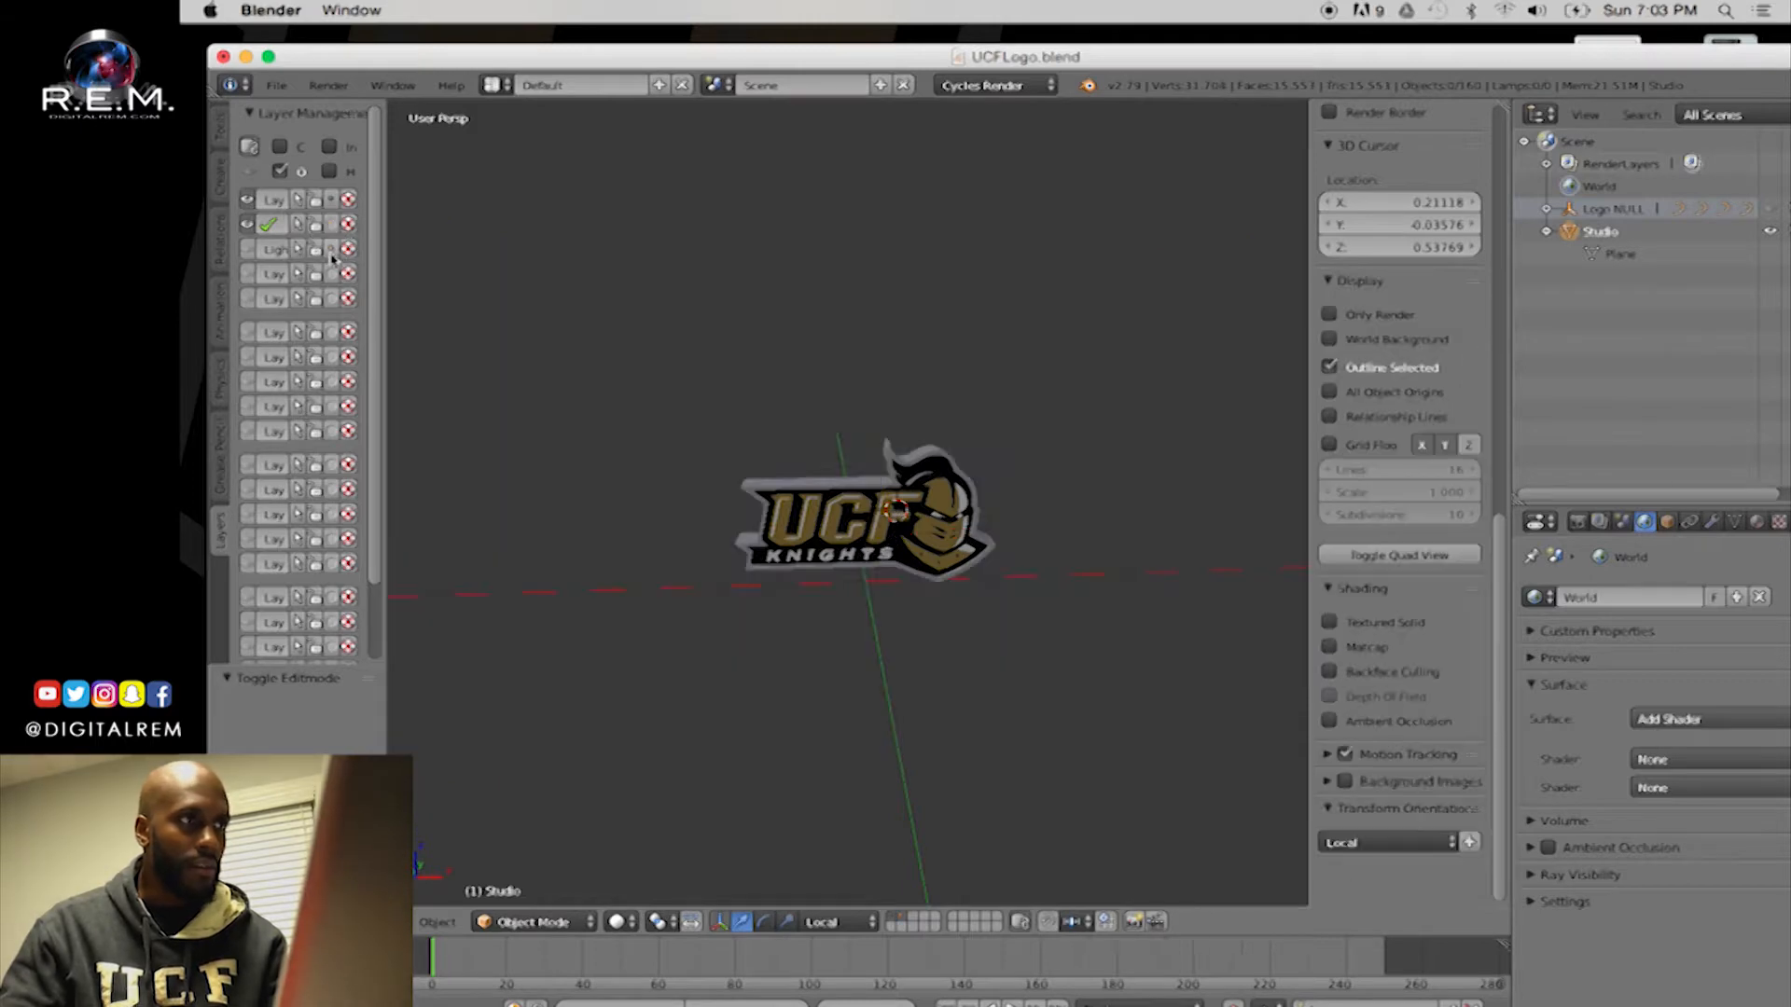
left_click(268, 249)
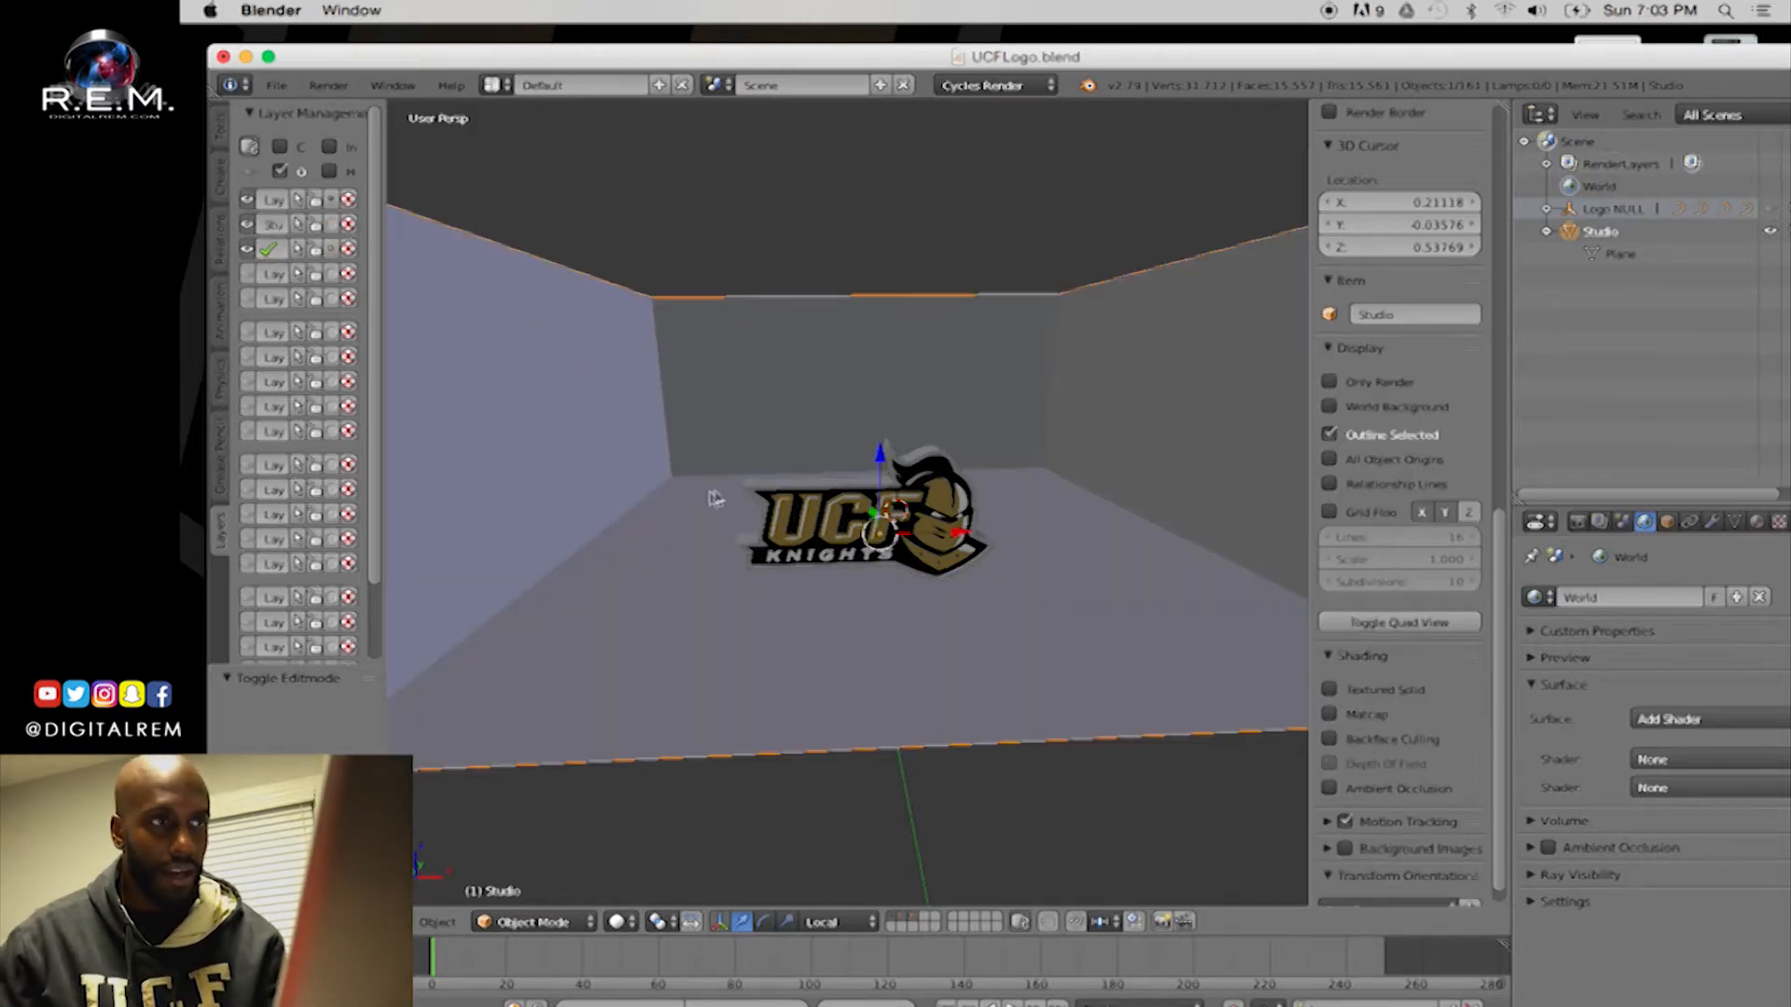
Shift the Studio object slightly down along its vertical axis beneath the logo
mouse_move(770, 452)
middle_mouse_down()
mouse_move(783, 415)
mouse_move(798, 438)
middle_mouse_up()
scroll(783, 419, "up", 1)
scroll(783, 418, "down", 1)
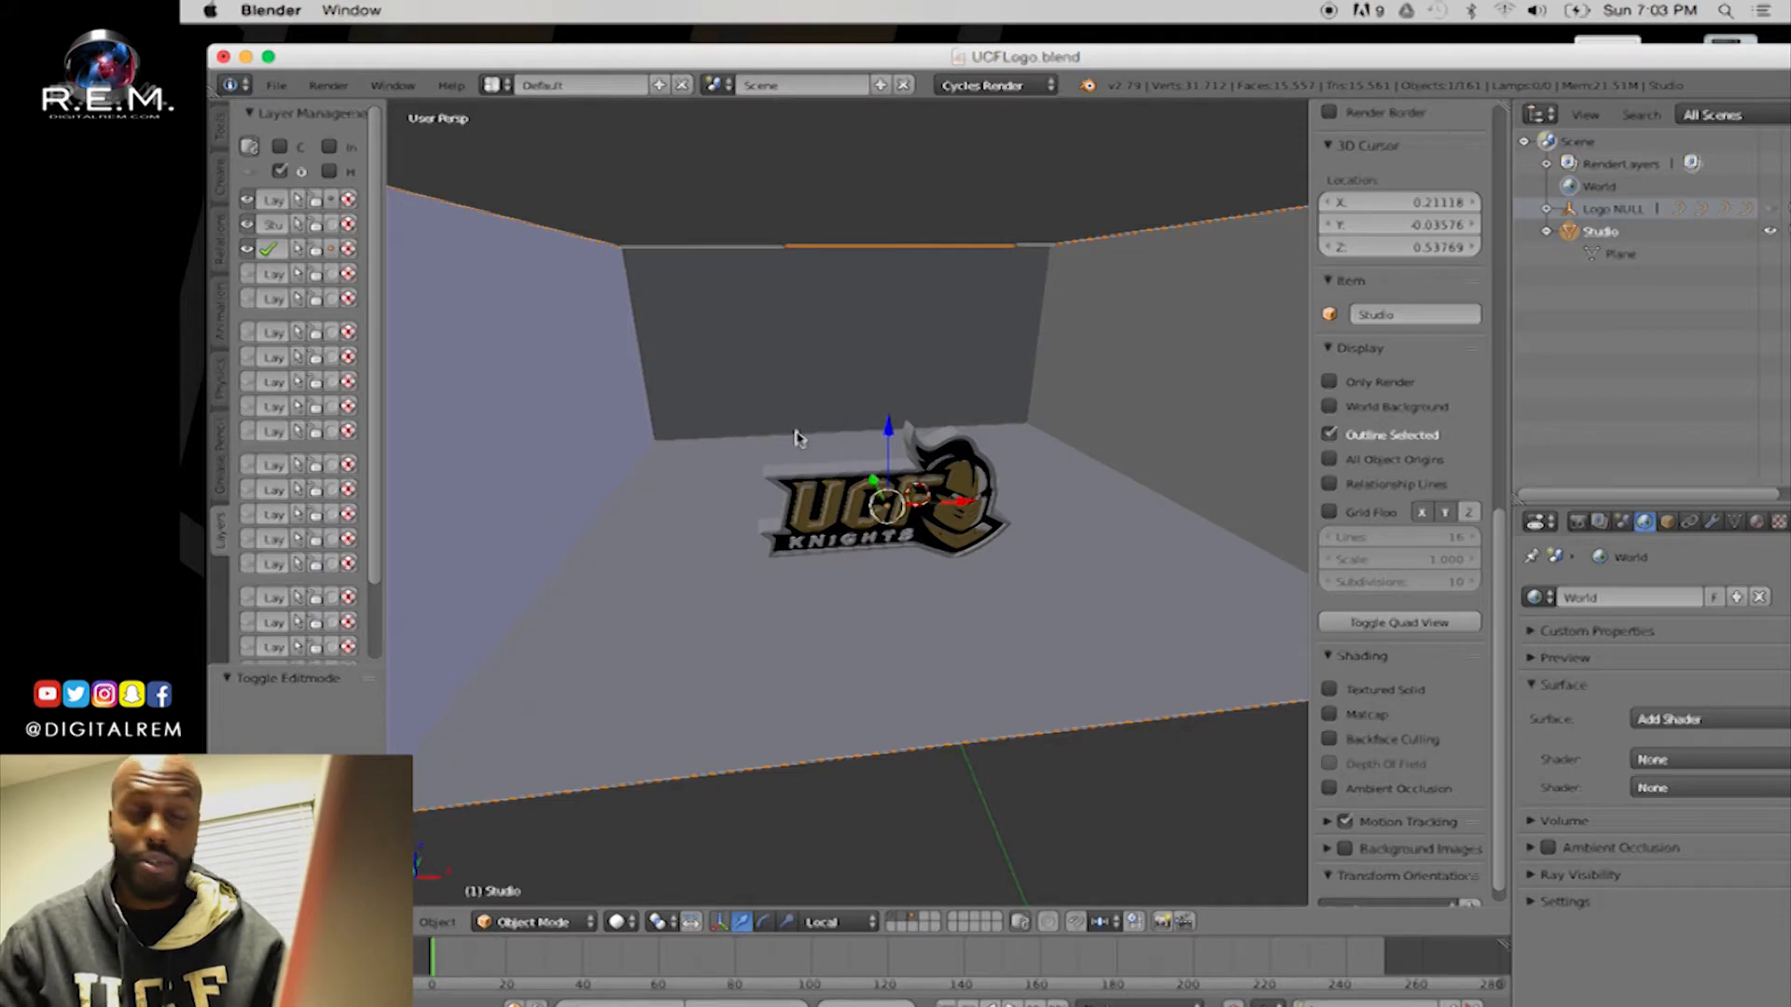
middle_click_drag(800, 436, 861, 392, "shift")
scroll(865, 425, "up", 1)
scroll(865, 420, "up", 1)
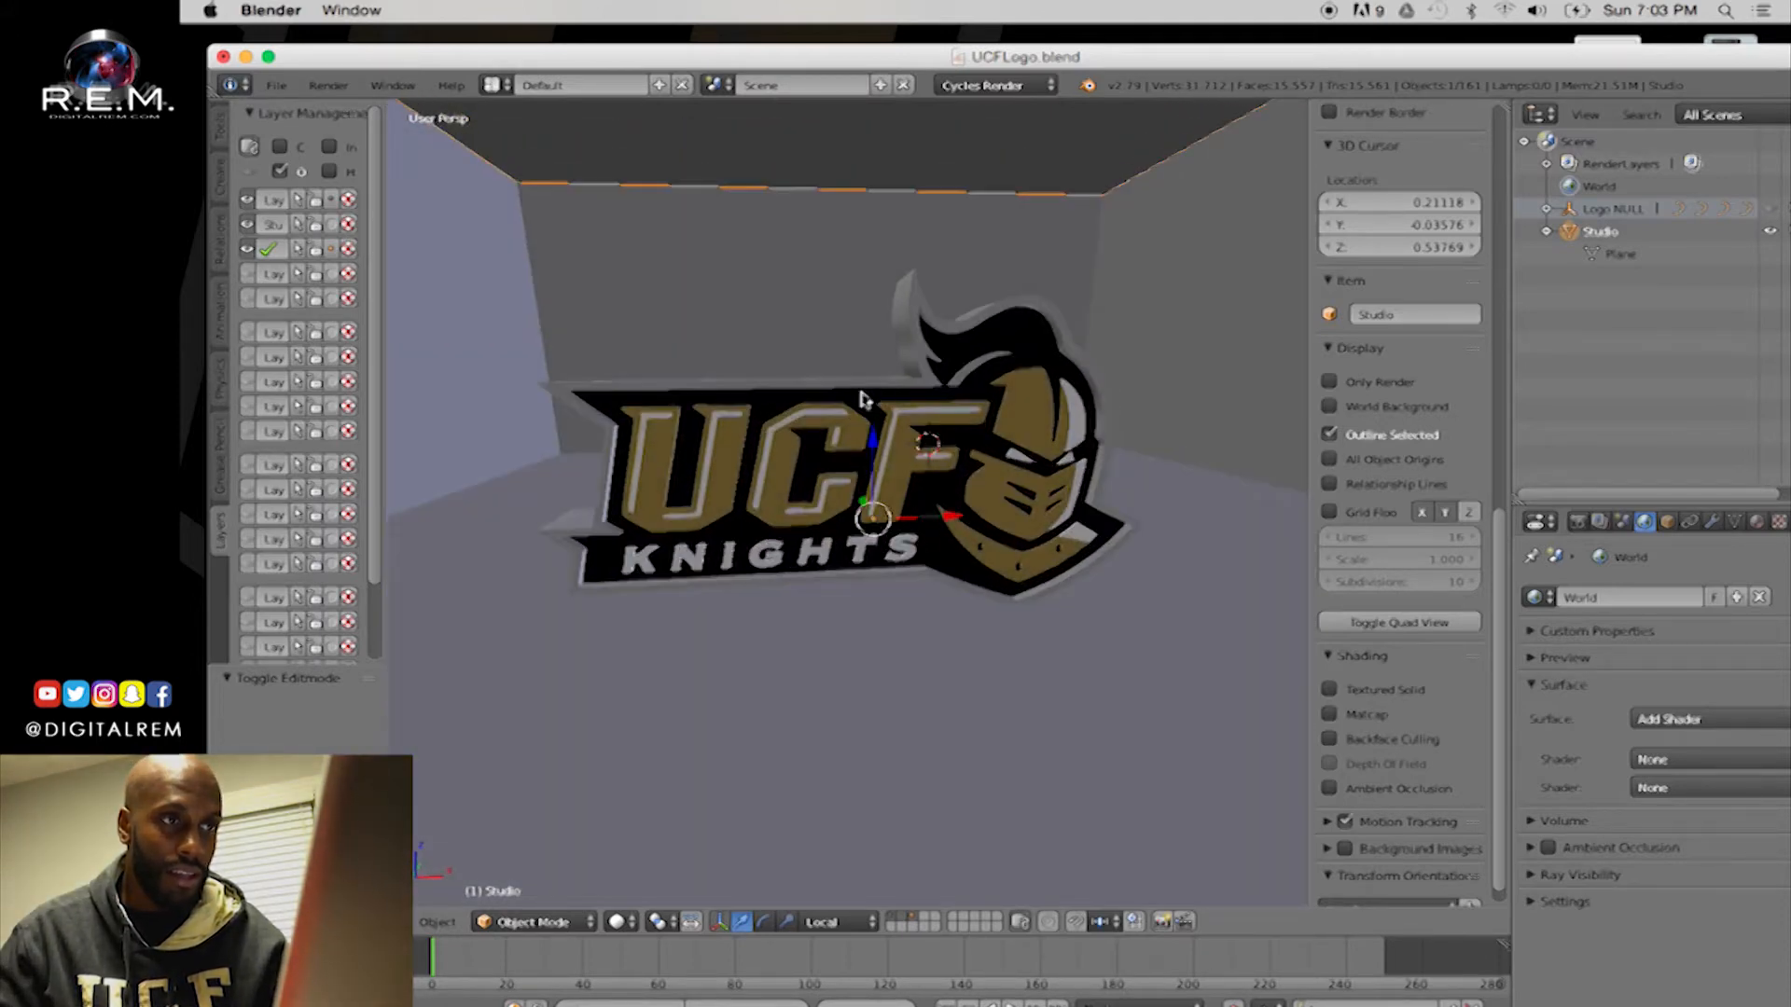
left_click_drag(873, 434, 876, 442)
mouse_move(876, 443)
middle_mouse_down()
mouse_move(839, 400)
mouse_move(891, 427)
mouse_move(882, 457)
middle_mouse_up()
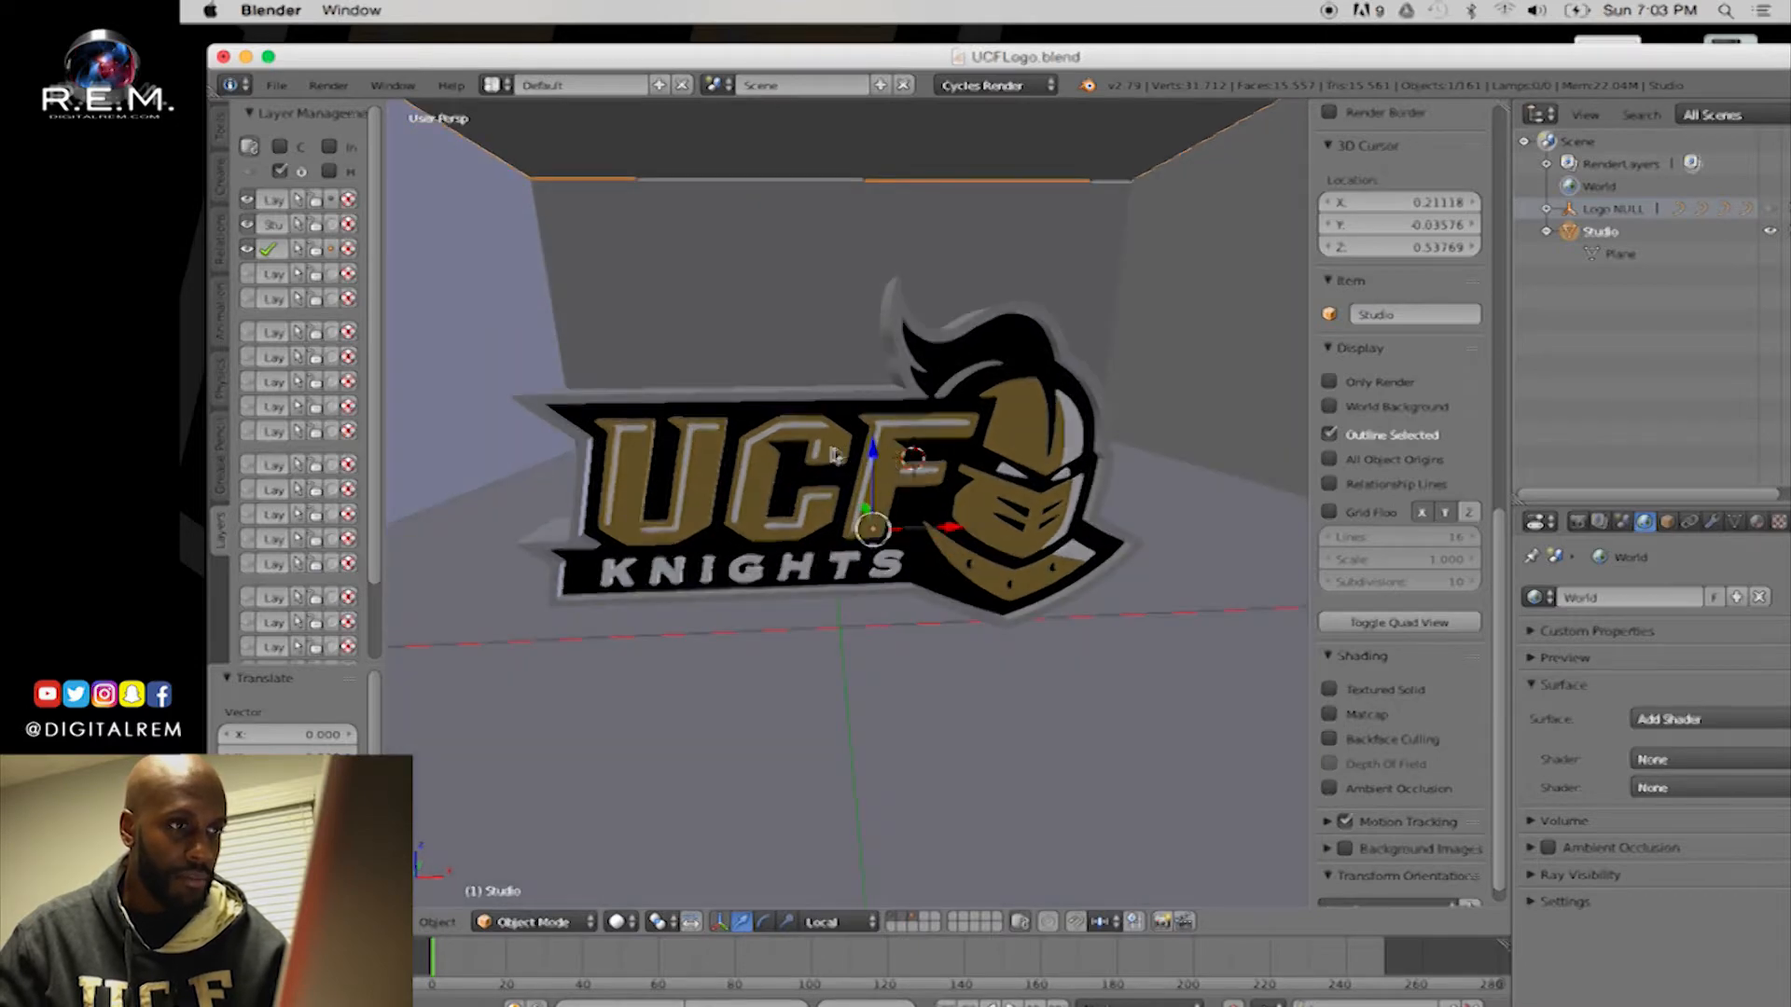
Add an area lamp and raise it above the logo
left_click(221, 179)
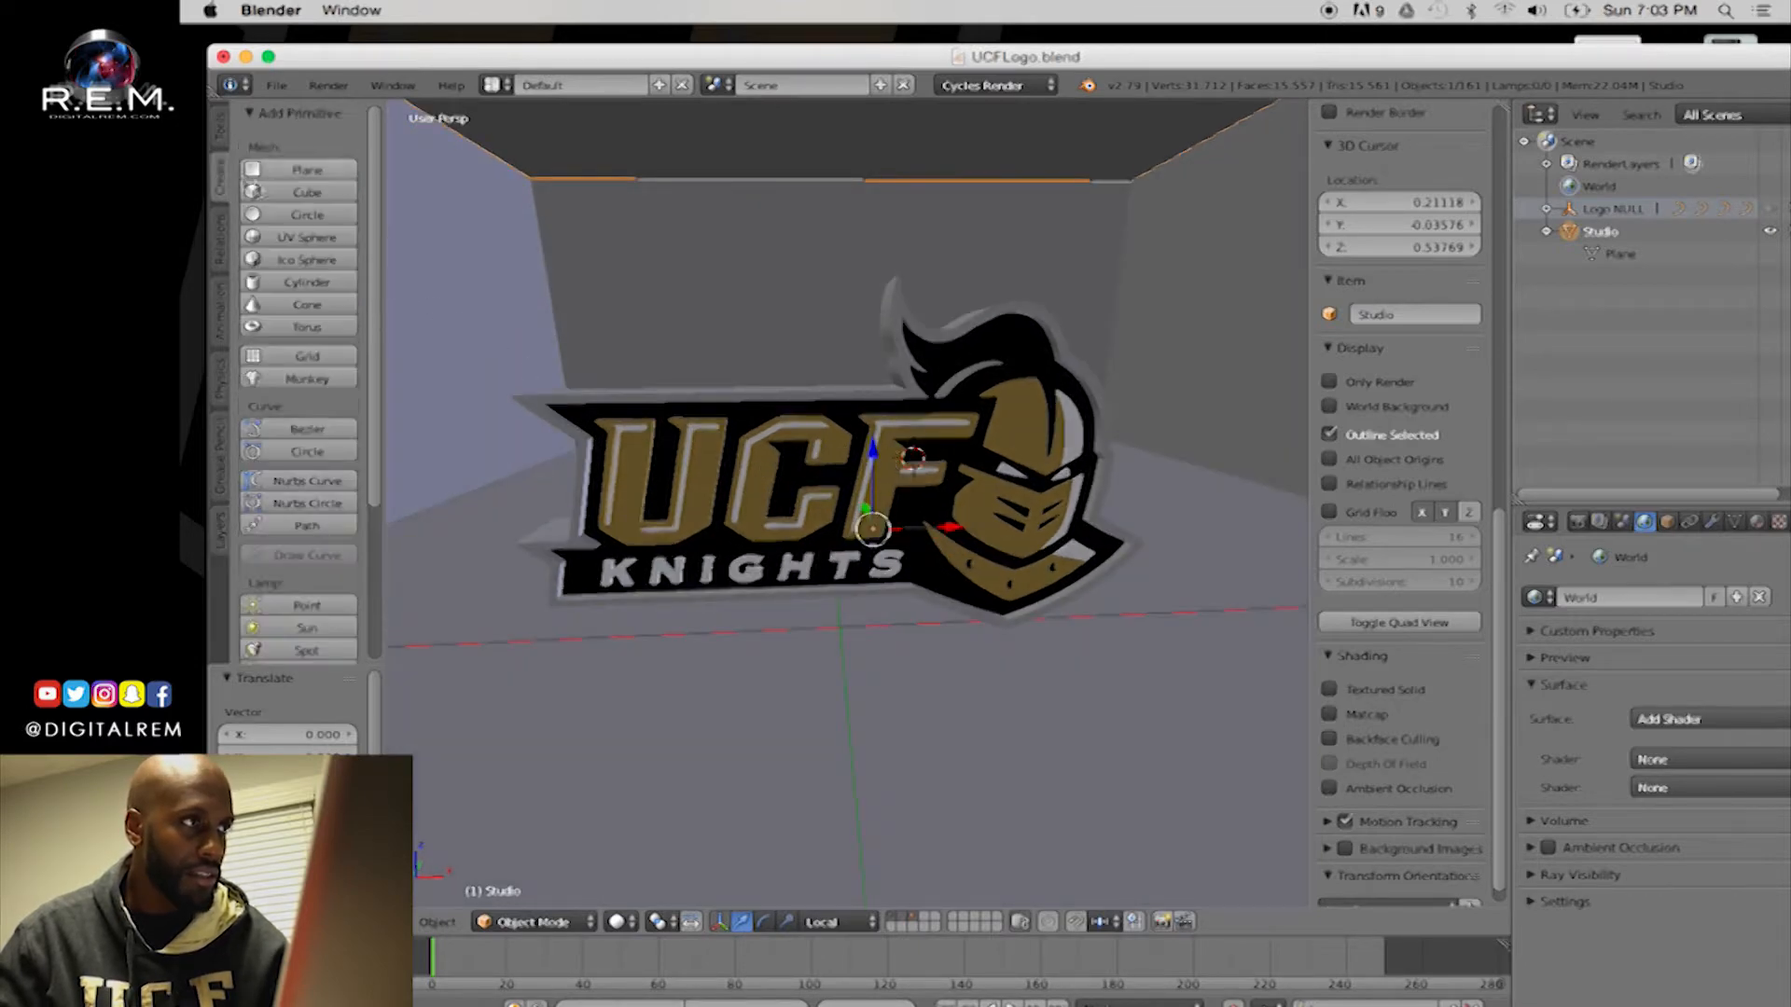
scroll(322, 356, "down", 5)
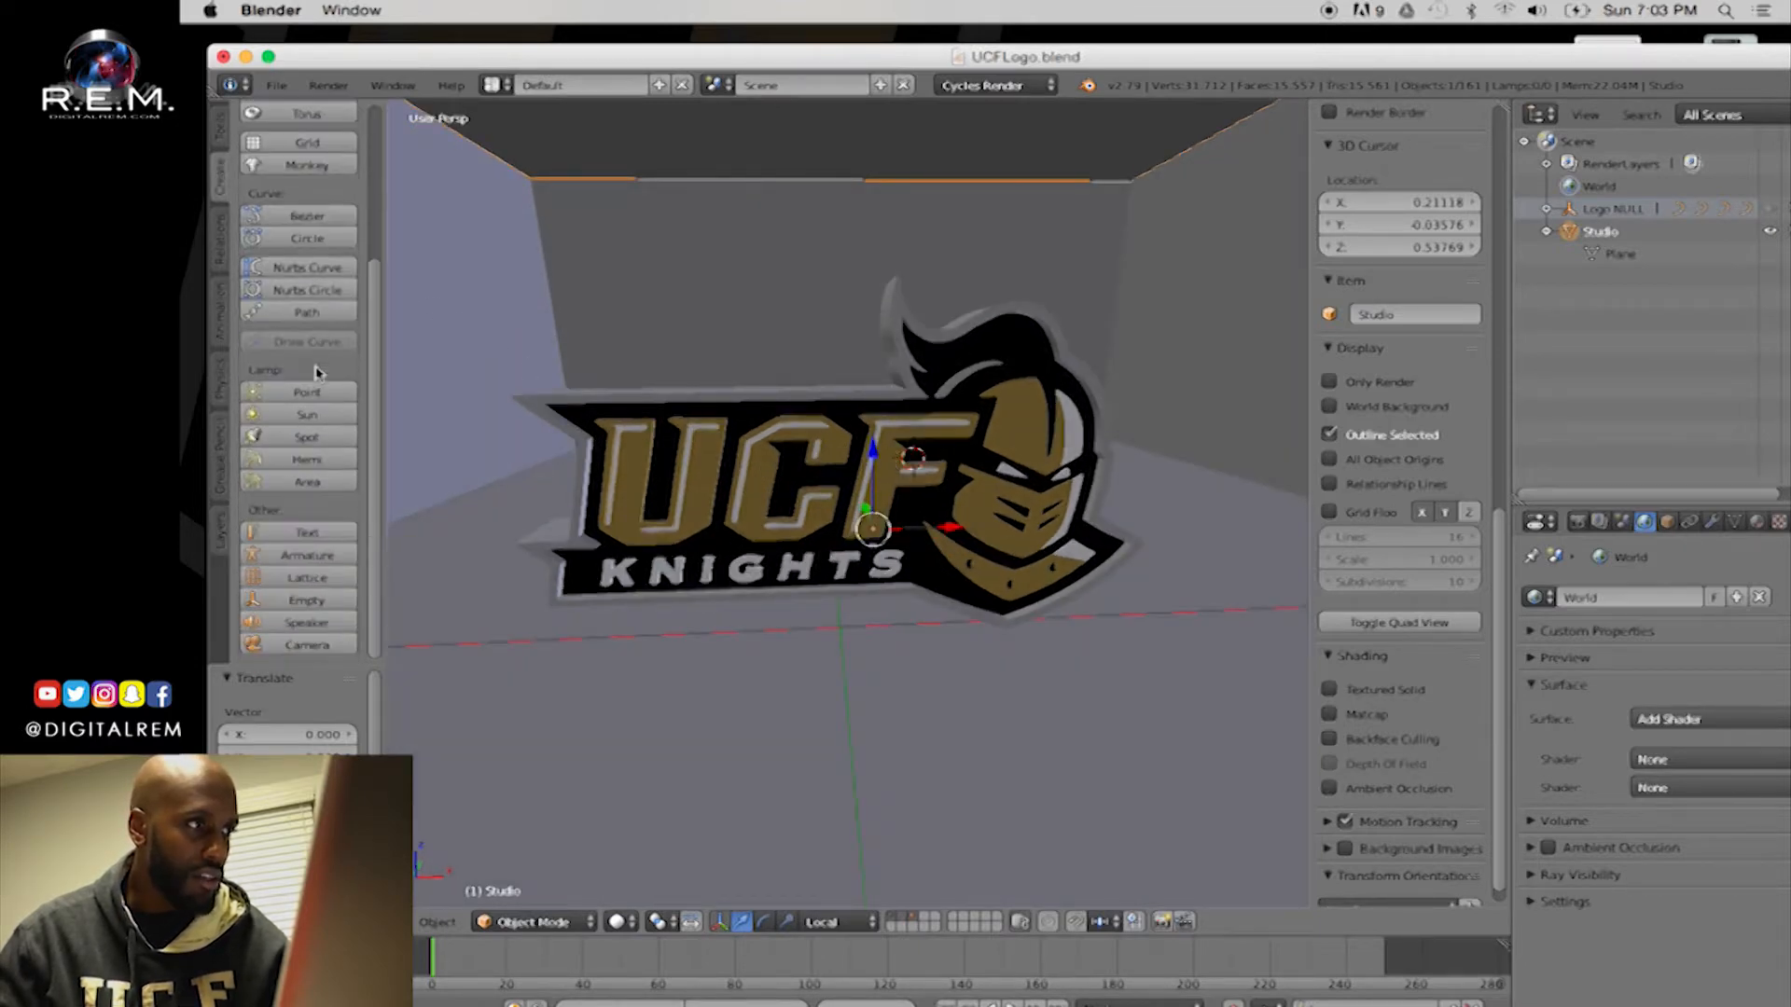
left_click(301, 481)
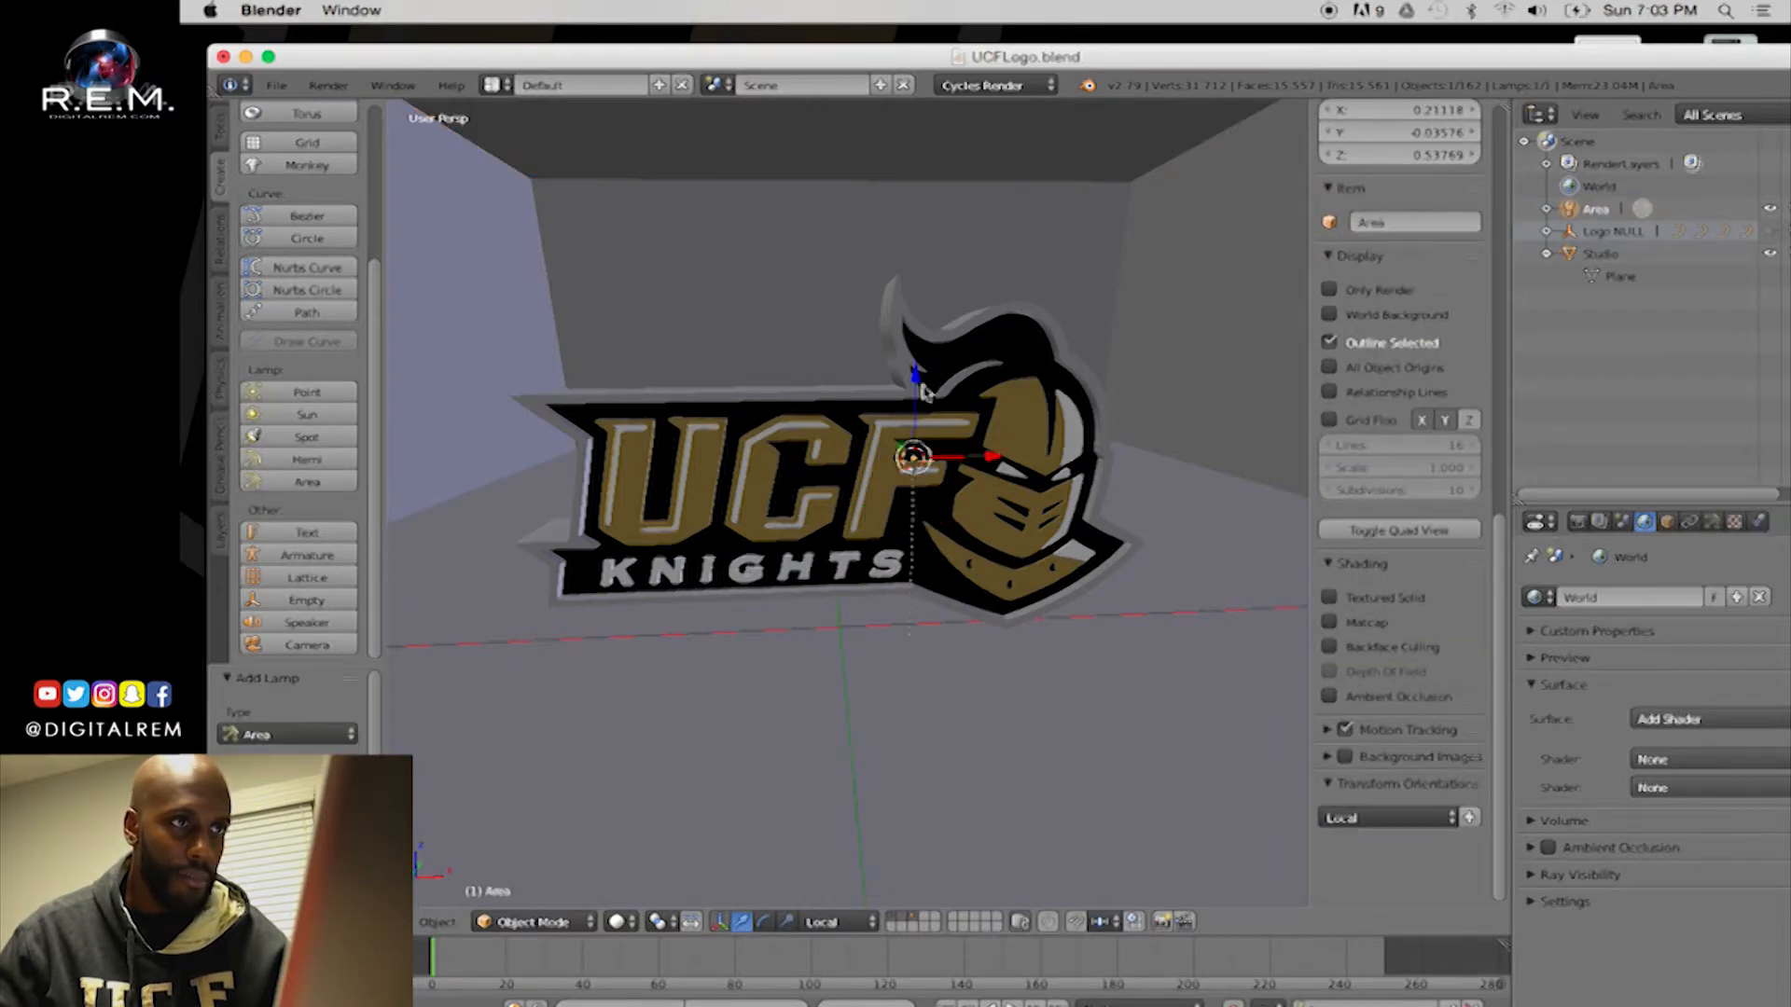
left_click_drag(918, 387, 918, 213)
scroll(918, 213, "up", 2)
scroll(918, 212, "down", 3)
middle_click_drag(918, 213, 857, 371, "shift")
Scale the area lamp up to about 6.46 times its size
key("r")
key("r")
left_click_drag(861, 448, 901, 410)
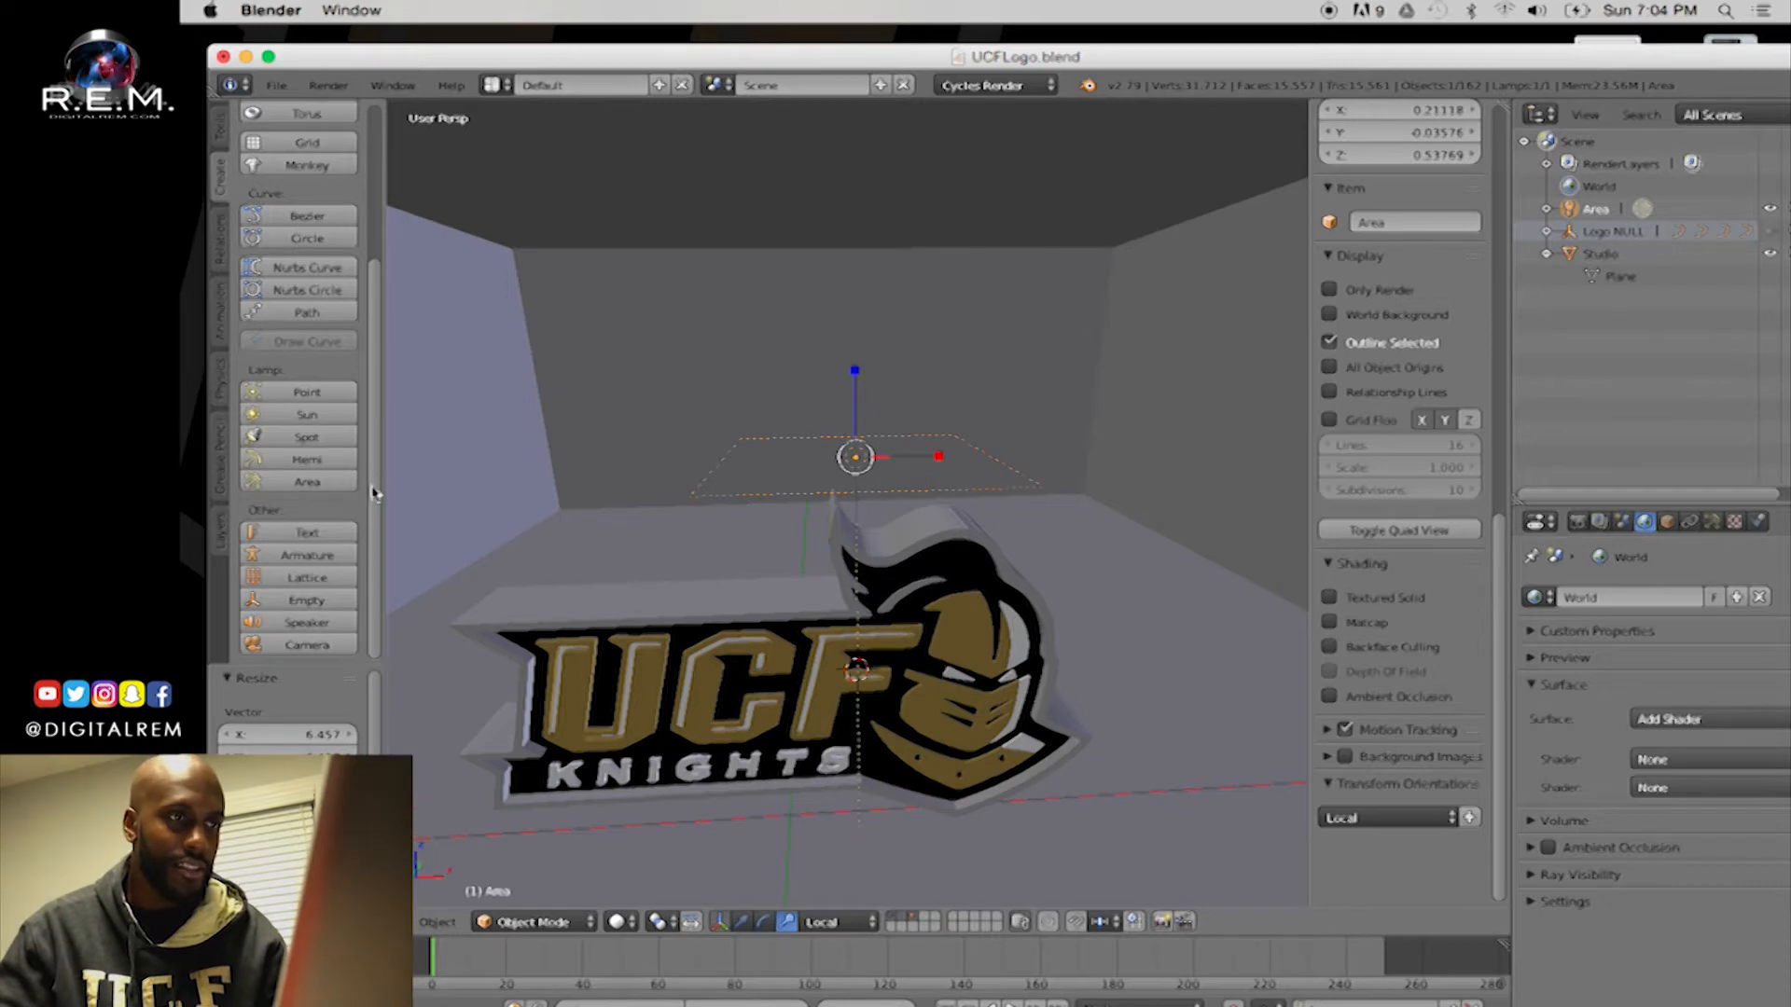
Insert a keyframe on the area lamp and enlarge it further by a factor of about 1.14
key("i")
left_click(865, 456)
left_click_drag(866, 454, 875, 456)
Move the area lamp higher and behind the logo, and rotate it by about 37.2° to tilt toward the logo
key("w")
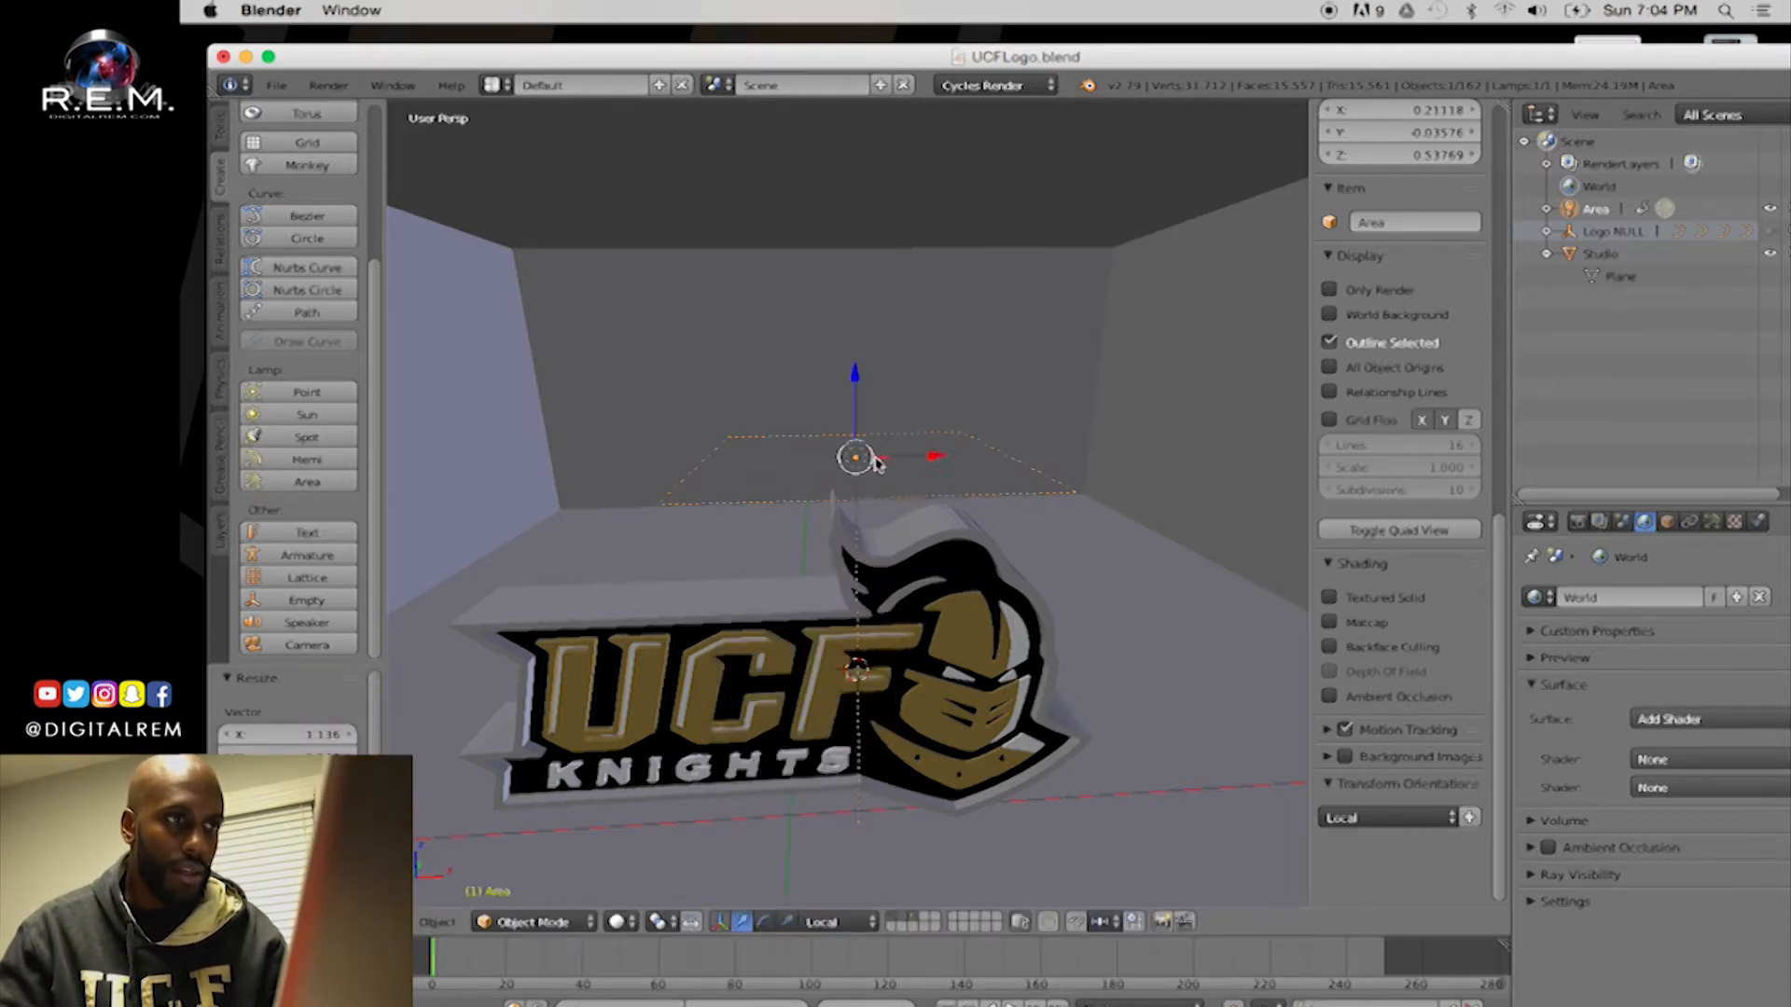
left_click_drag(858, 392, 834, 220)
middle_click_drag(885, 360, 697, 432)
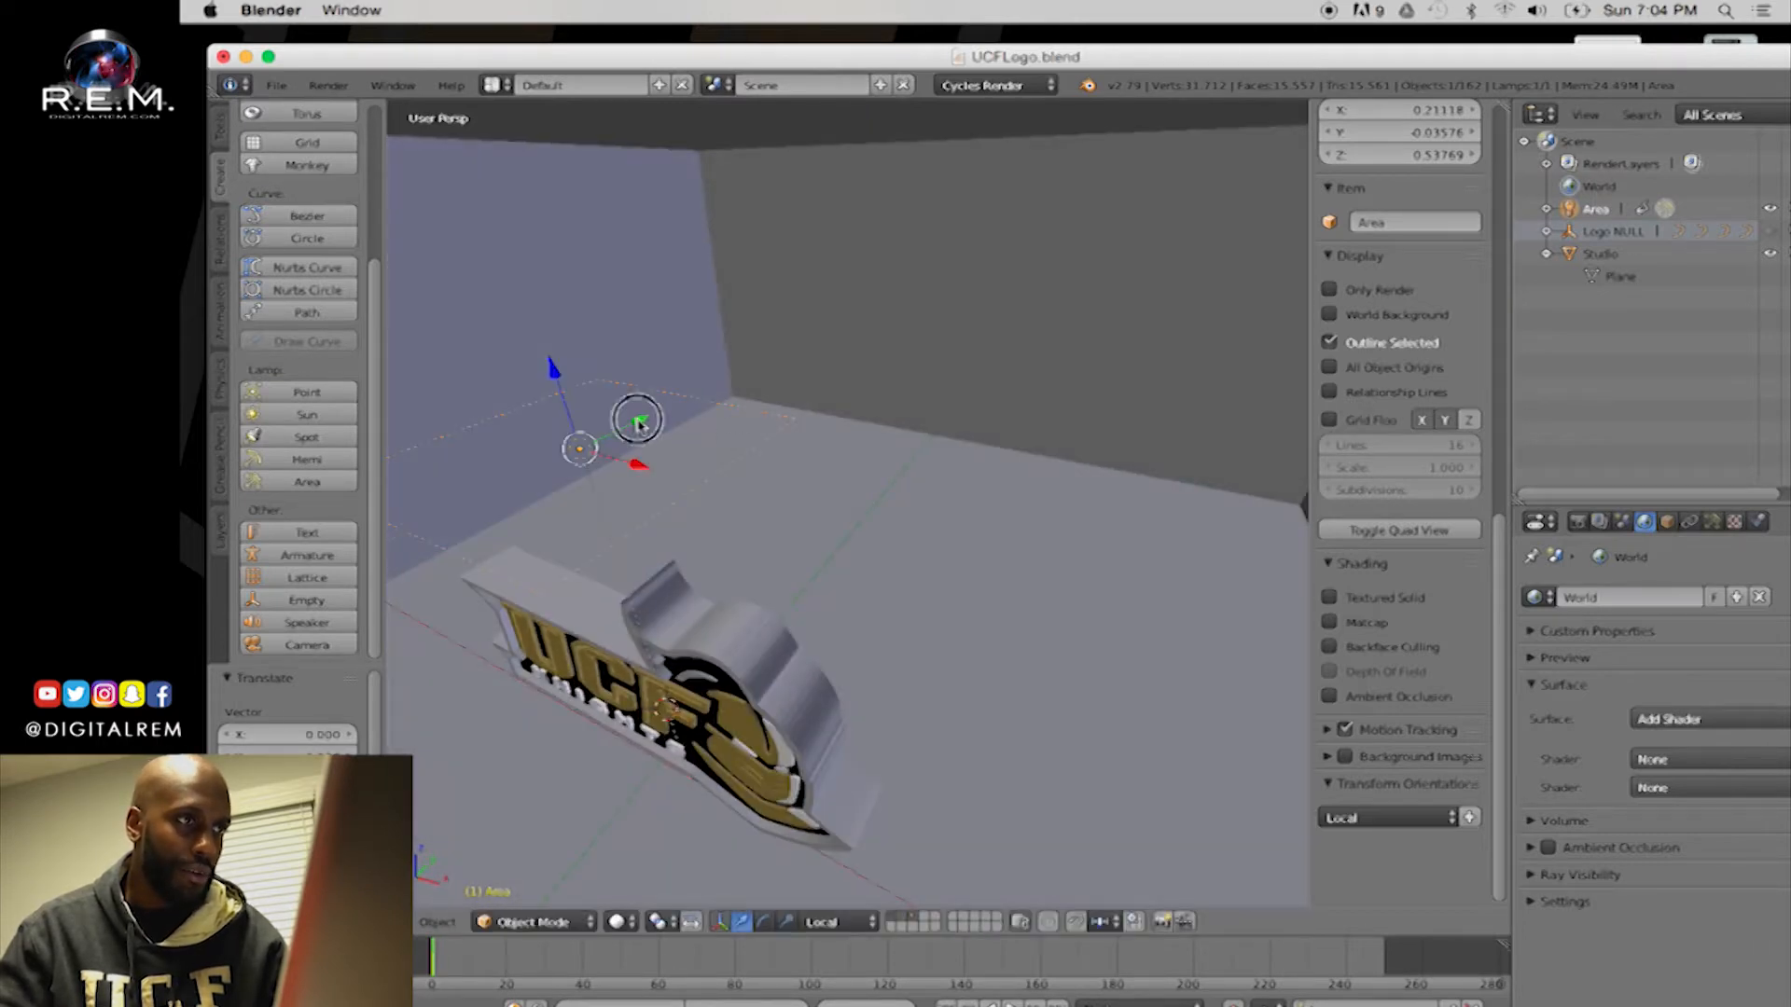
left_click_drag(744, 357, 758, 300)
key("e")
middle_click_drag(771, 386, 812, 360)
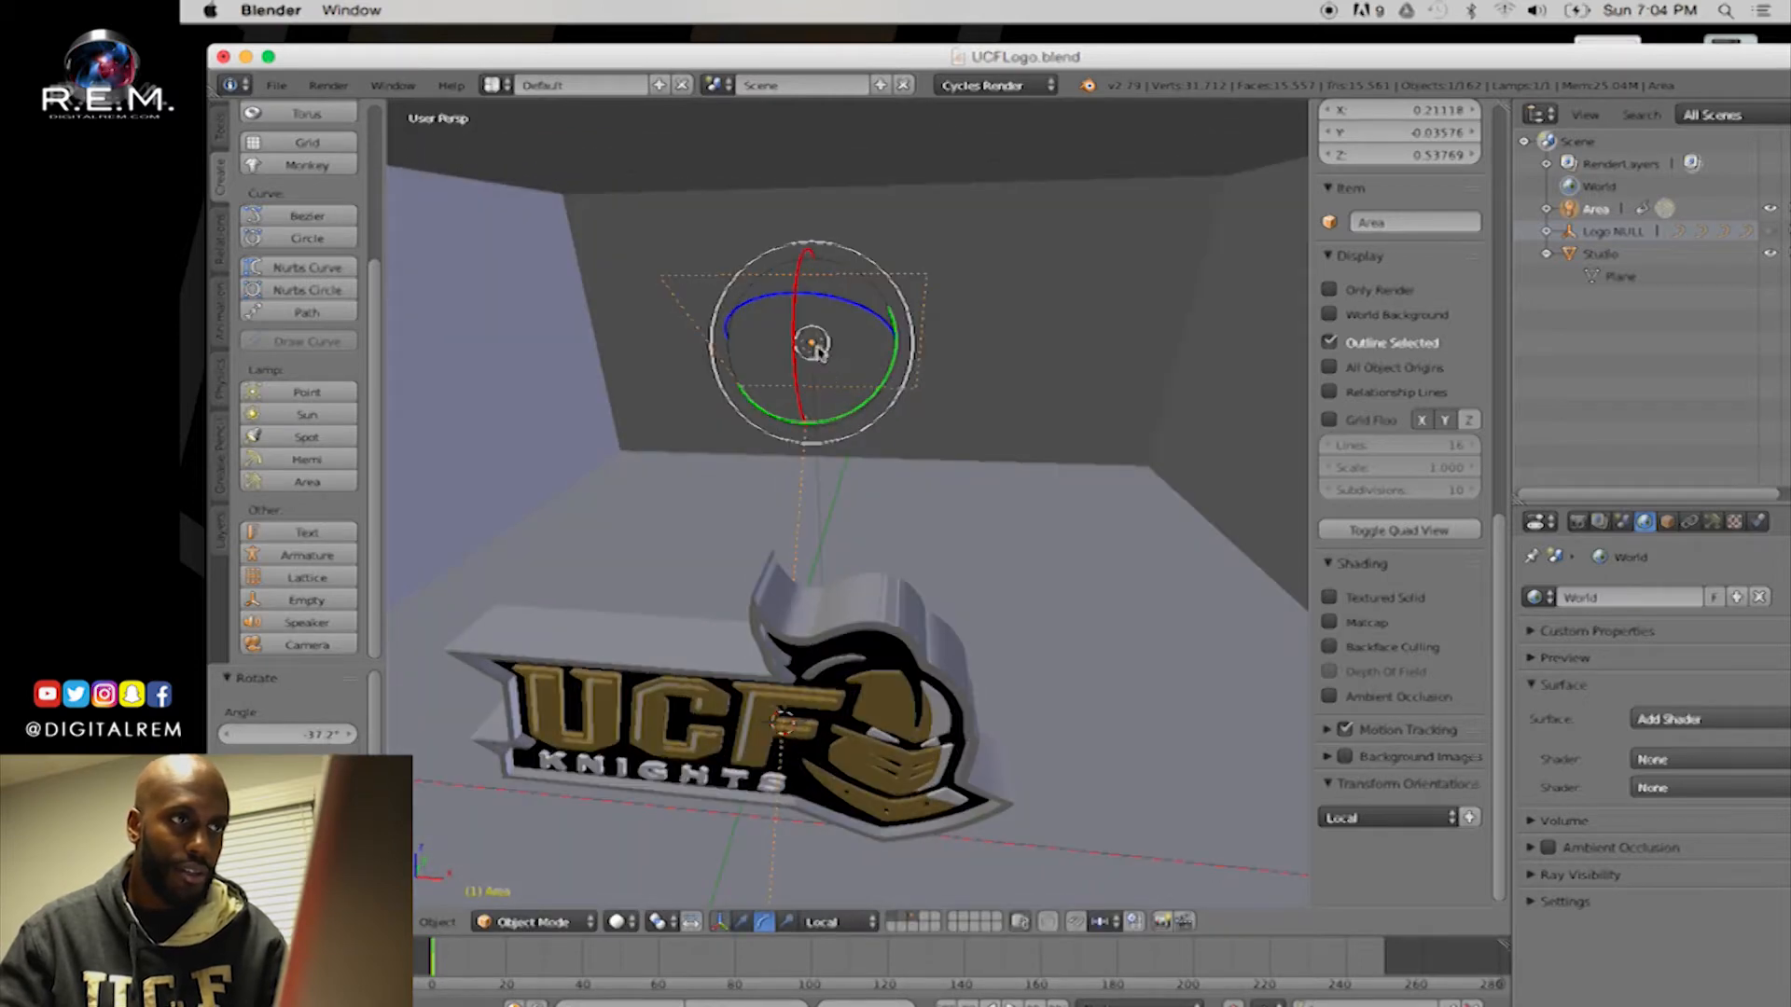
Nudge the area lamp's position and enlarge it by a factor of about 1.27
key("w")
left_click_drag(823, 339, 825, 329)
middle_click_drag(828, 336, 791, 375)
key("r")
left_click_drag(786, 359, 813, 329)
middle_click_drag(815, 384, 825, 358)
Fine-tune the enlarged area lamp's placement above the logo, shifting it slightly sideways and upward
key("w")
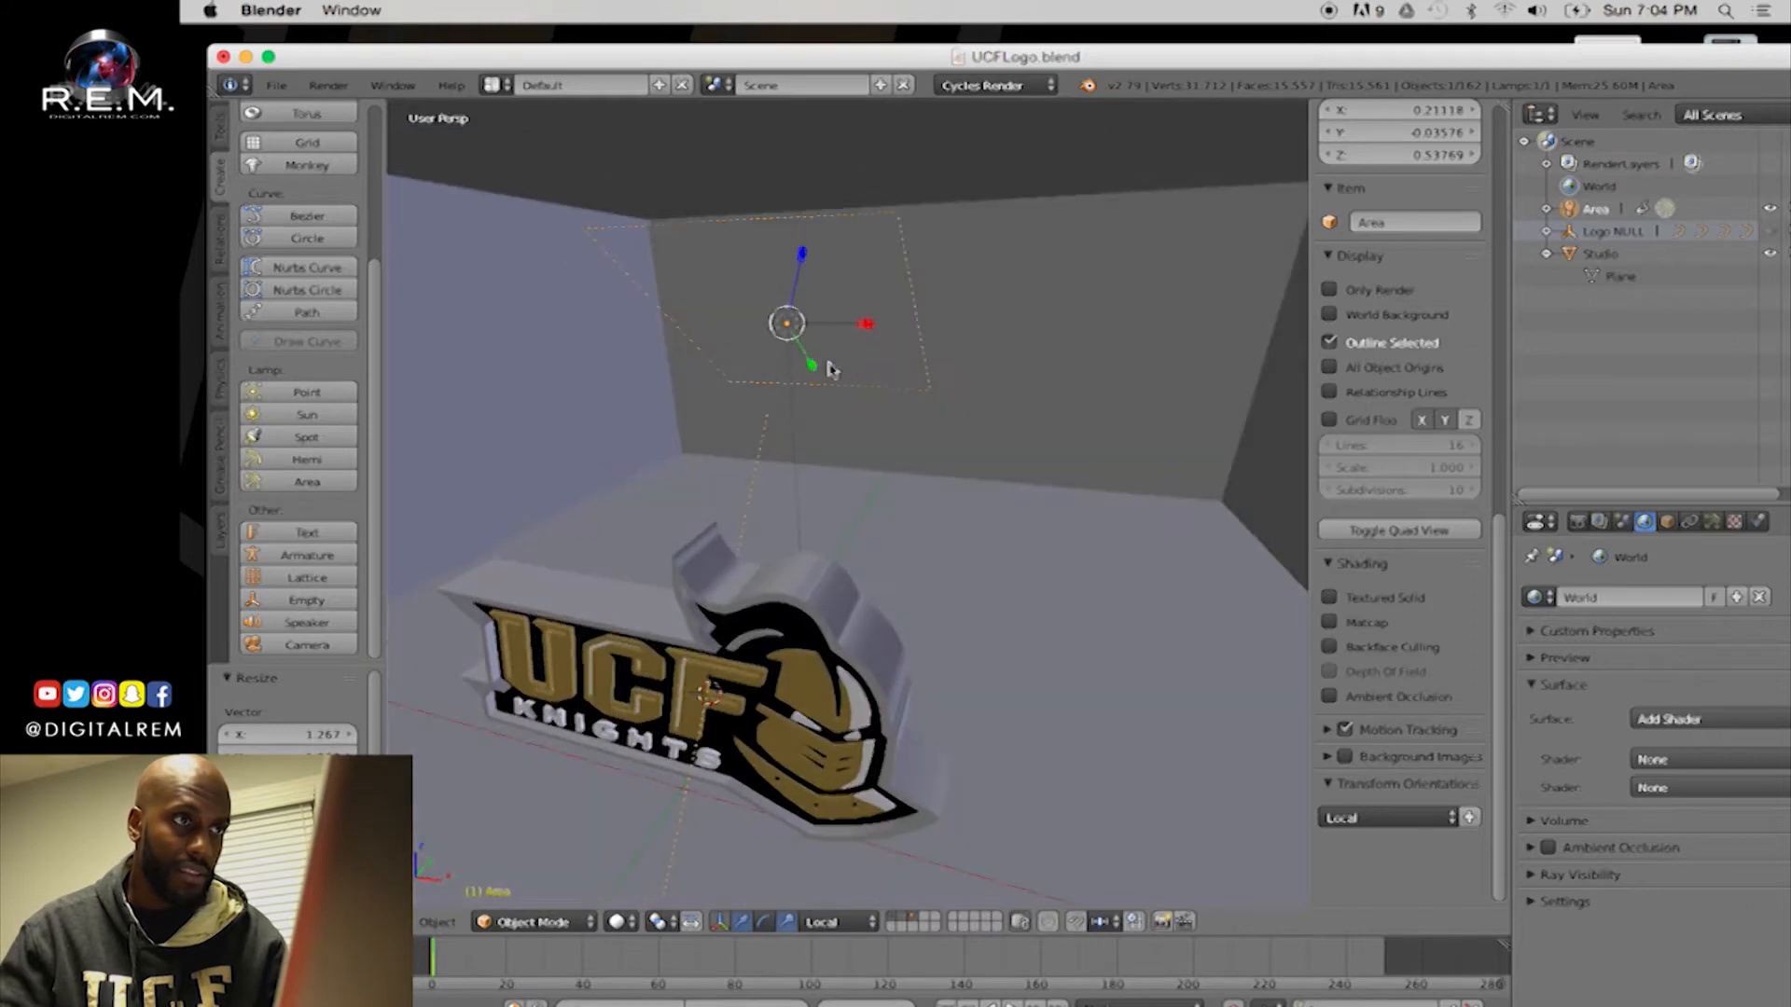
left_click_drag(854, 326, 838, 326)
middle_click_drag(826, 351, 747, 390)
left_click_drag(753, 282, 751, 277)
middle_click_drag(751, 280, 887, 352)
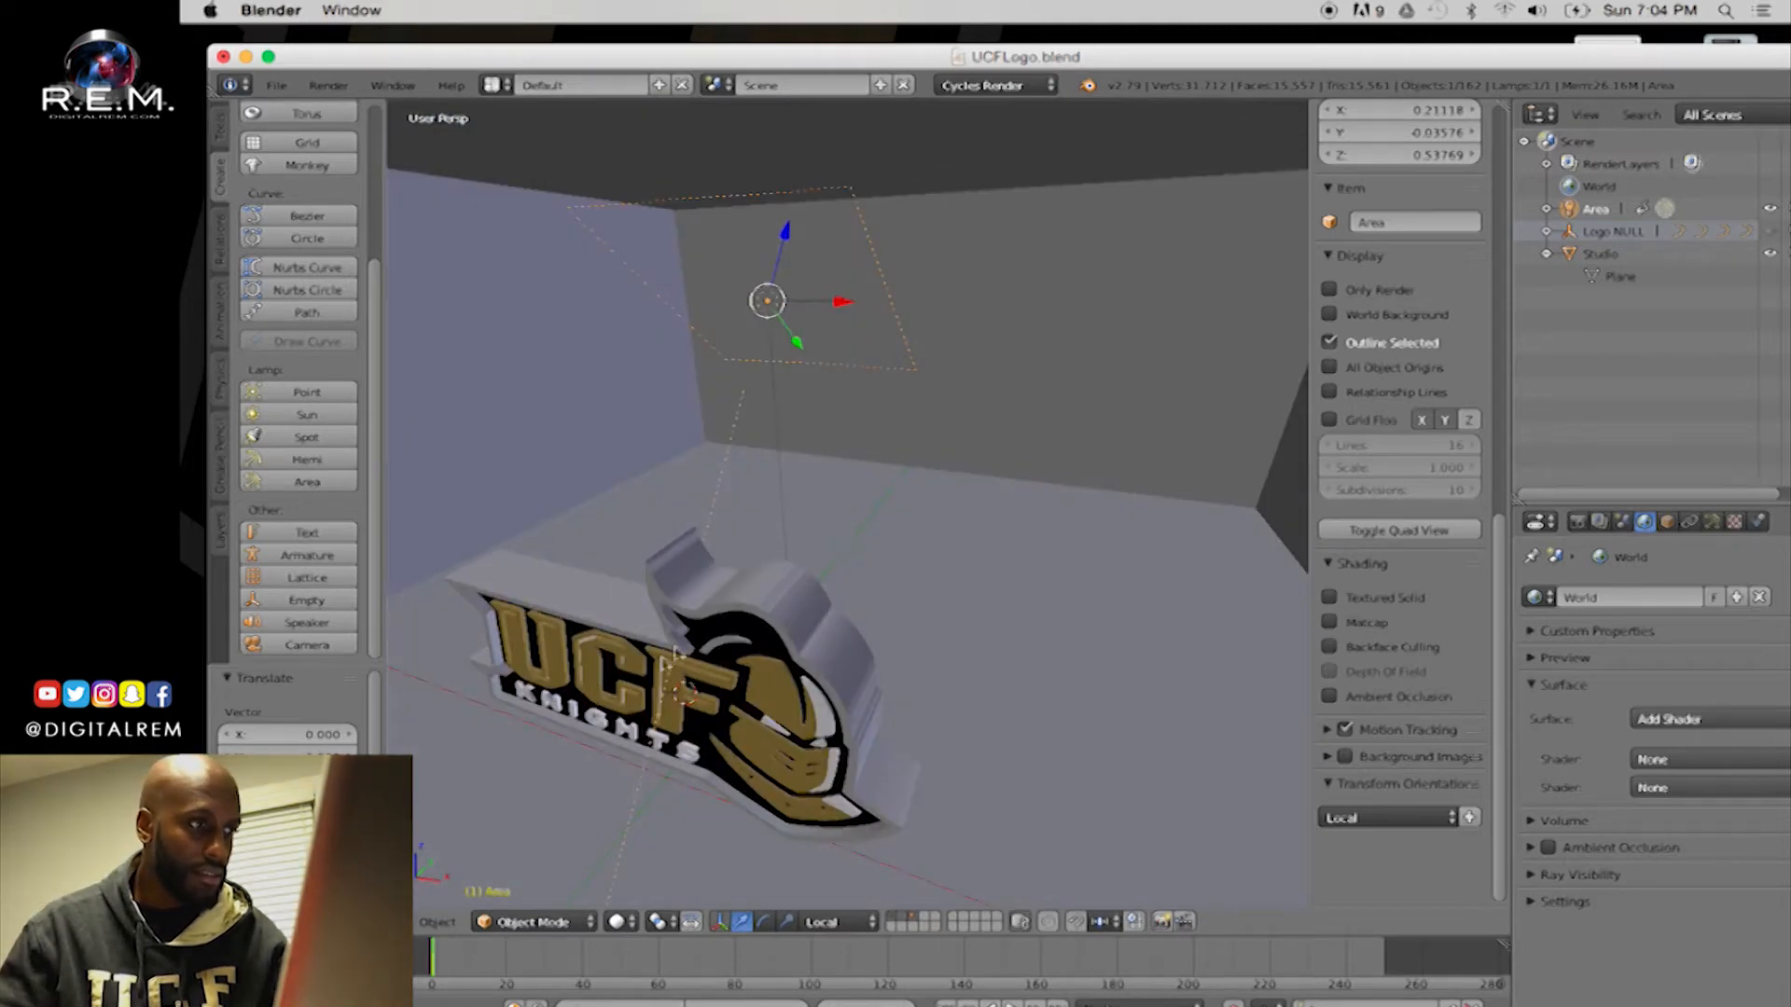
Duplicate the area lamp above the logo, leaving the copy in place
left_click(431, 923)
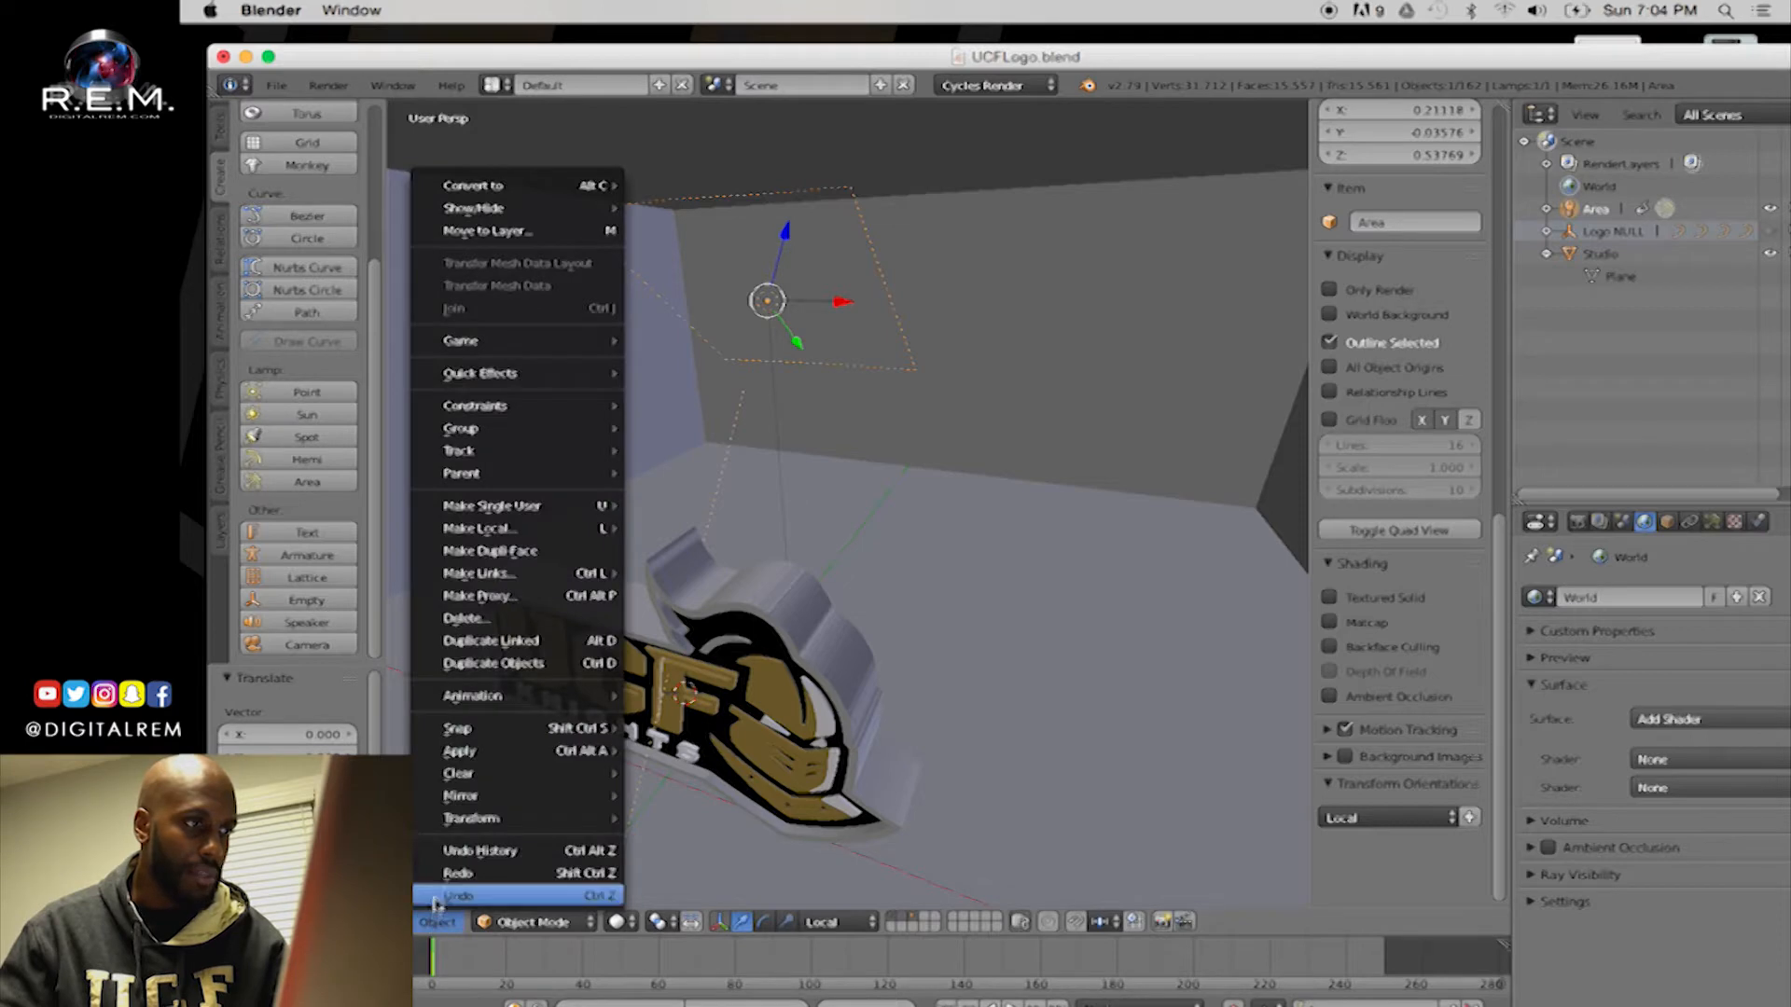
left_click(489, 663)
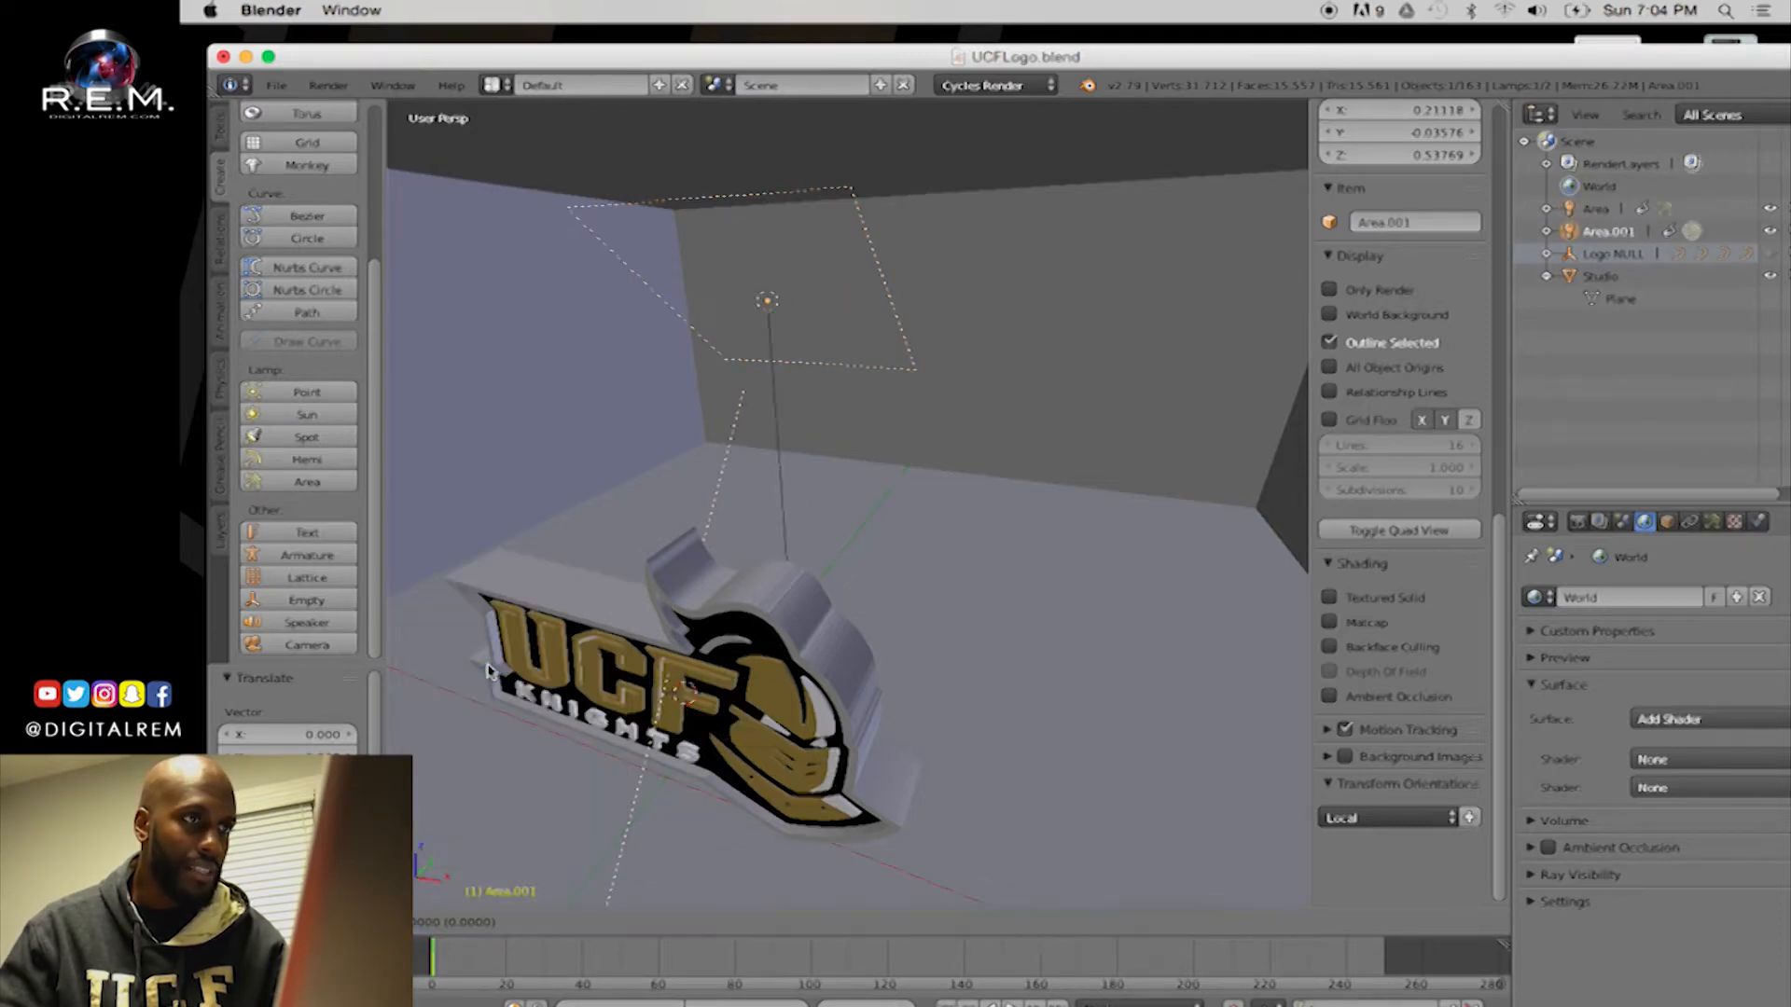
left_click(751, 783)
middle_click_drag(731, 630, 837, 585)
scroll(836, 586, "down", 5)
Set the transform orientation to Global and rotate the duplicated area lamp to turn it toward the logo's front
left_click(764, 922)
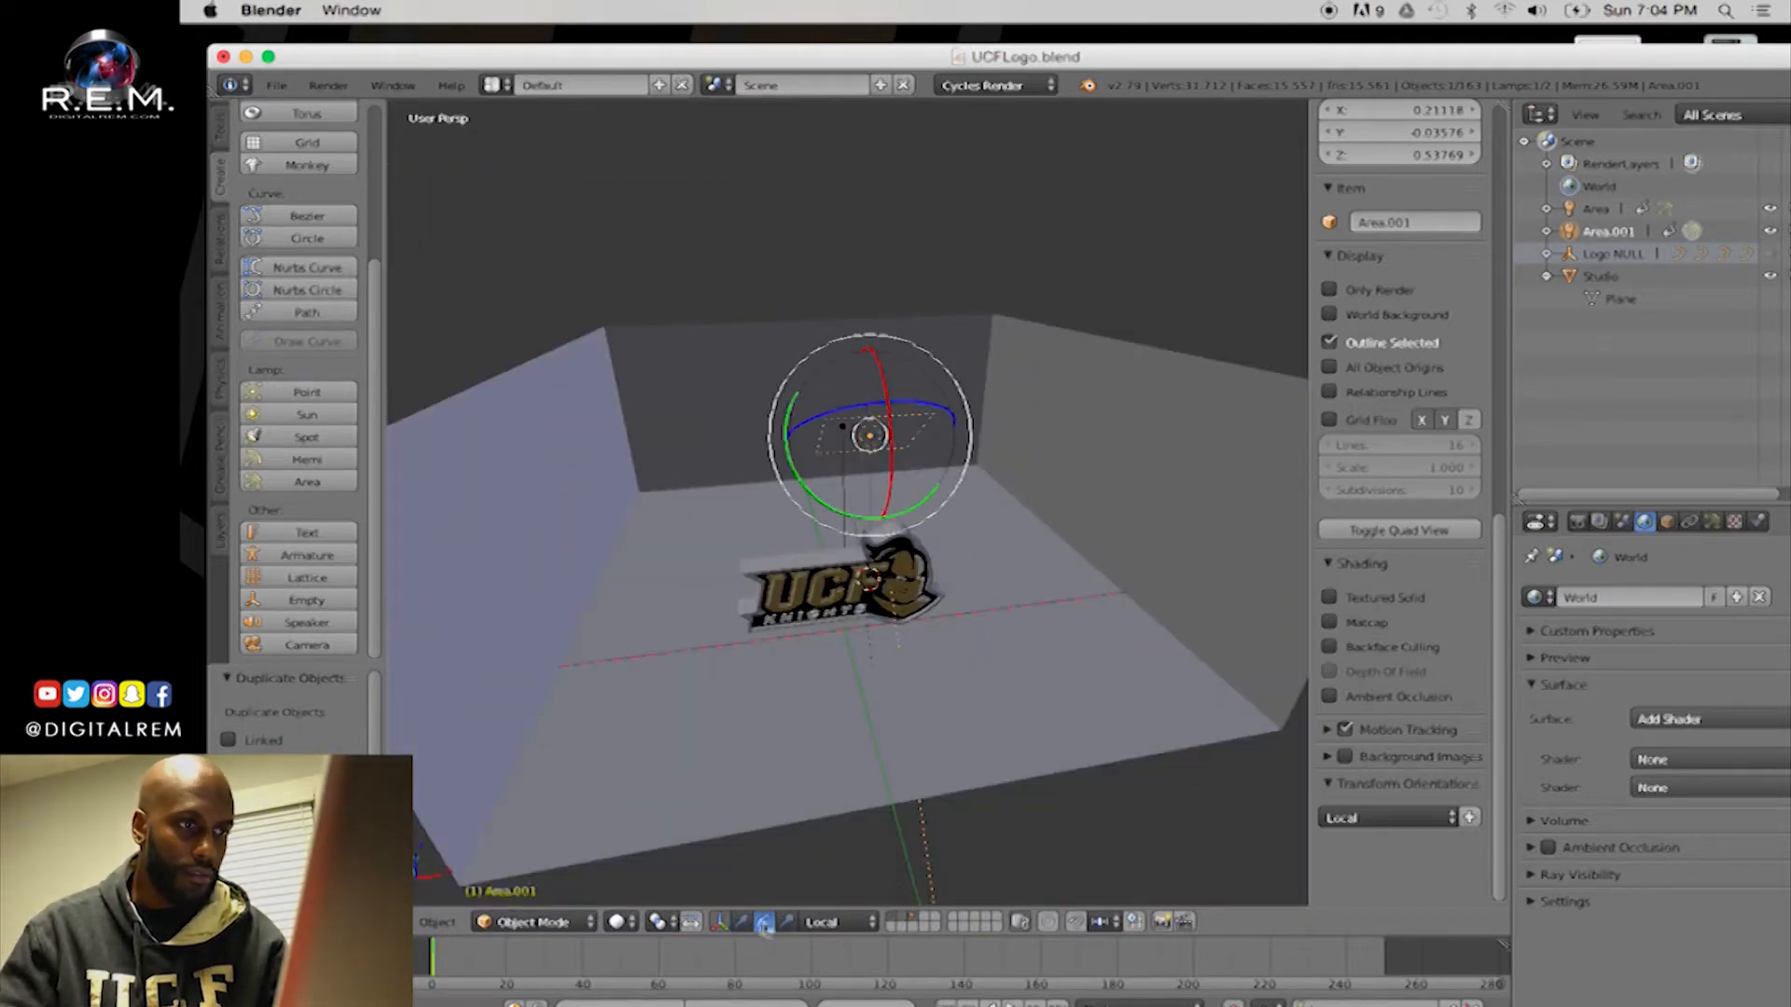
mouse_move(869, 437)
middle_mouse_down()
mouse_move(853, 471)
mouse_move(873, 472)
middle_mouse_up()
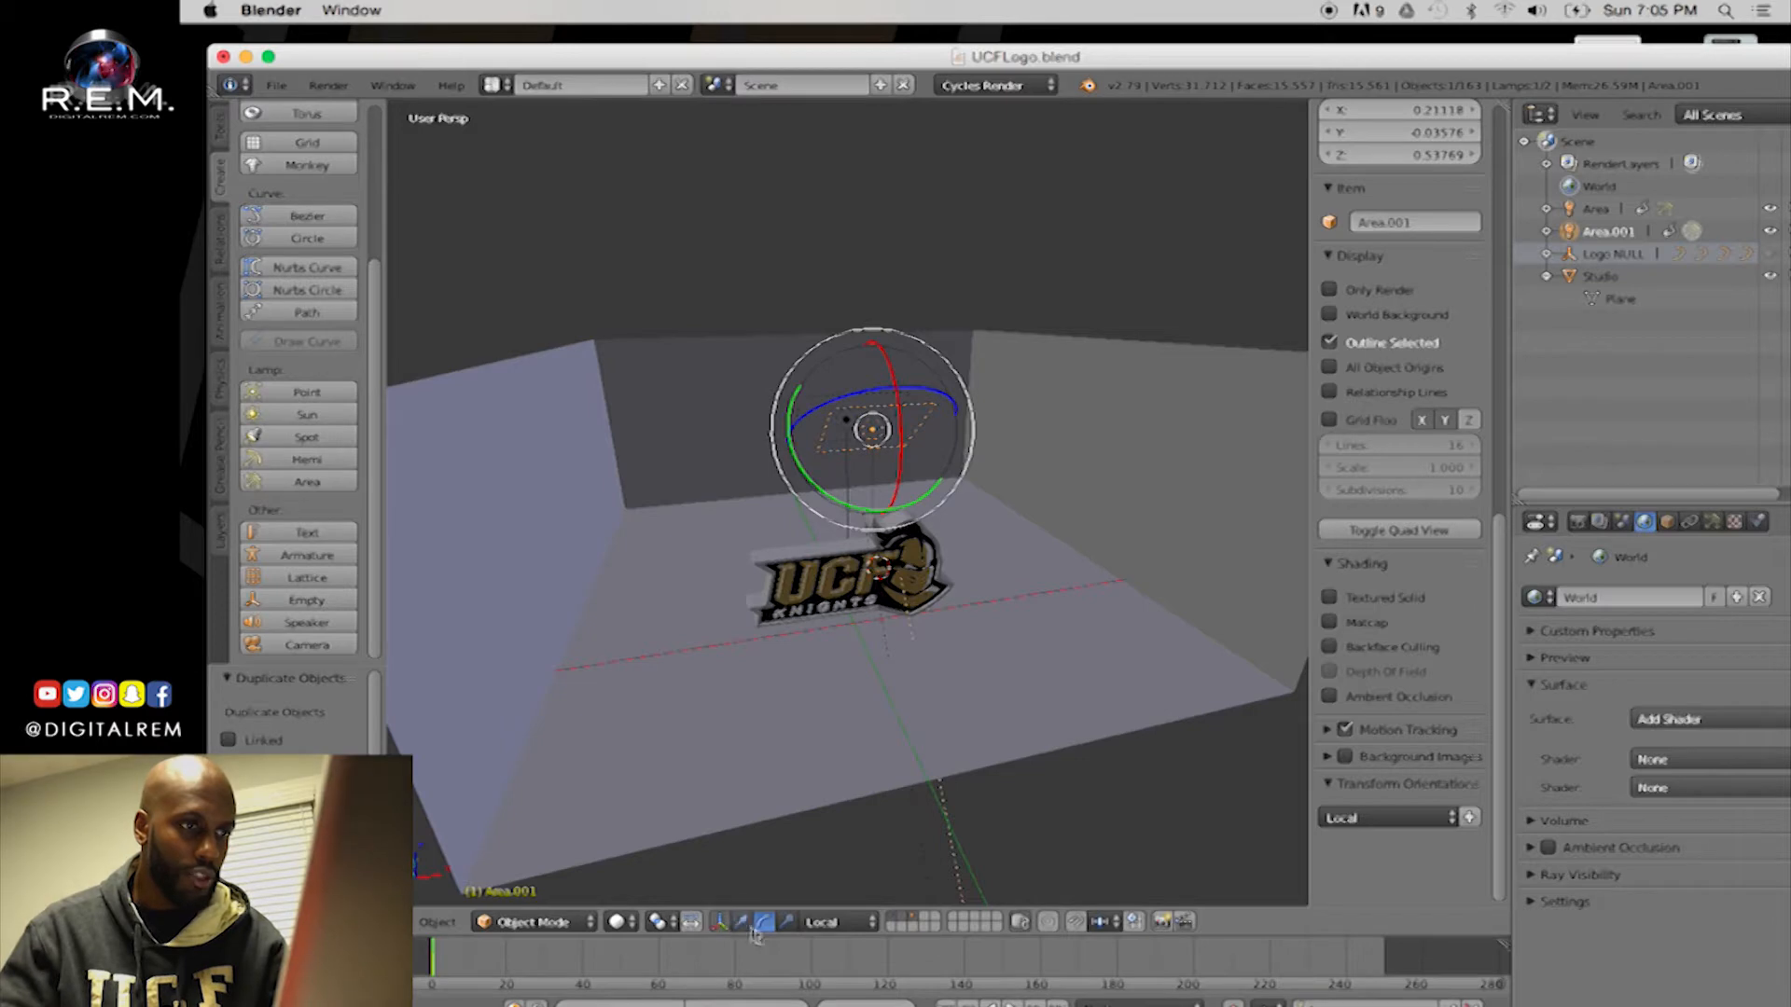
left_click(830, 921)
left_click(827, 898)
middle_click_drag(886, 594, 866, 551)
left_click_drag(870, 552, 668, 532)
left_click_drag(859, 546, 771, 543)
key("ctrl+alt+g")
Move the duplicated lamp down and out beside the knight's head
middle_click_drag(789, 561, 959, 565)
left_click_drag(847, 425, 1011, 575)
middle_click_drag(1010, 574, 907, 569)
left_click_drag(918, 598, 946, 601)
middle_click_drag(924, 619, 958, 593)
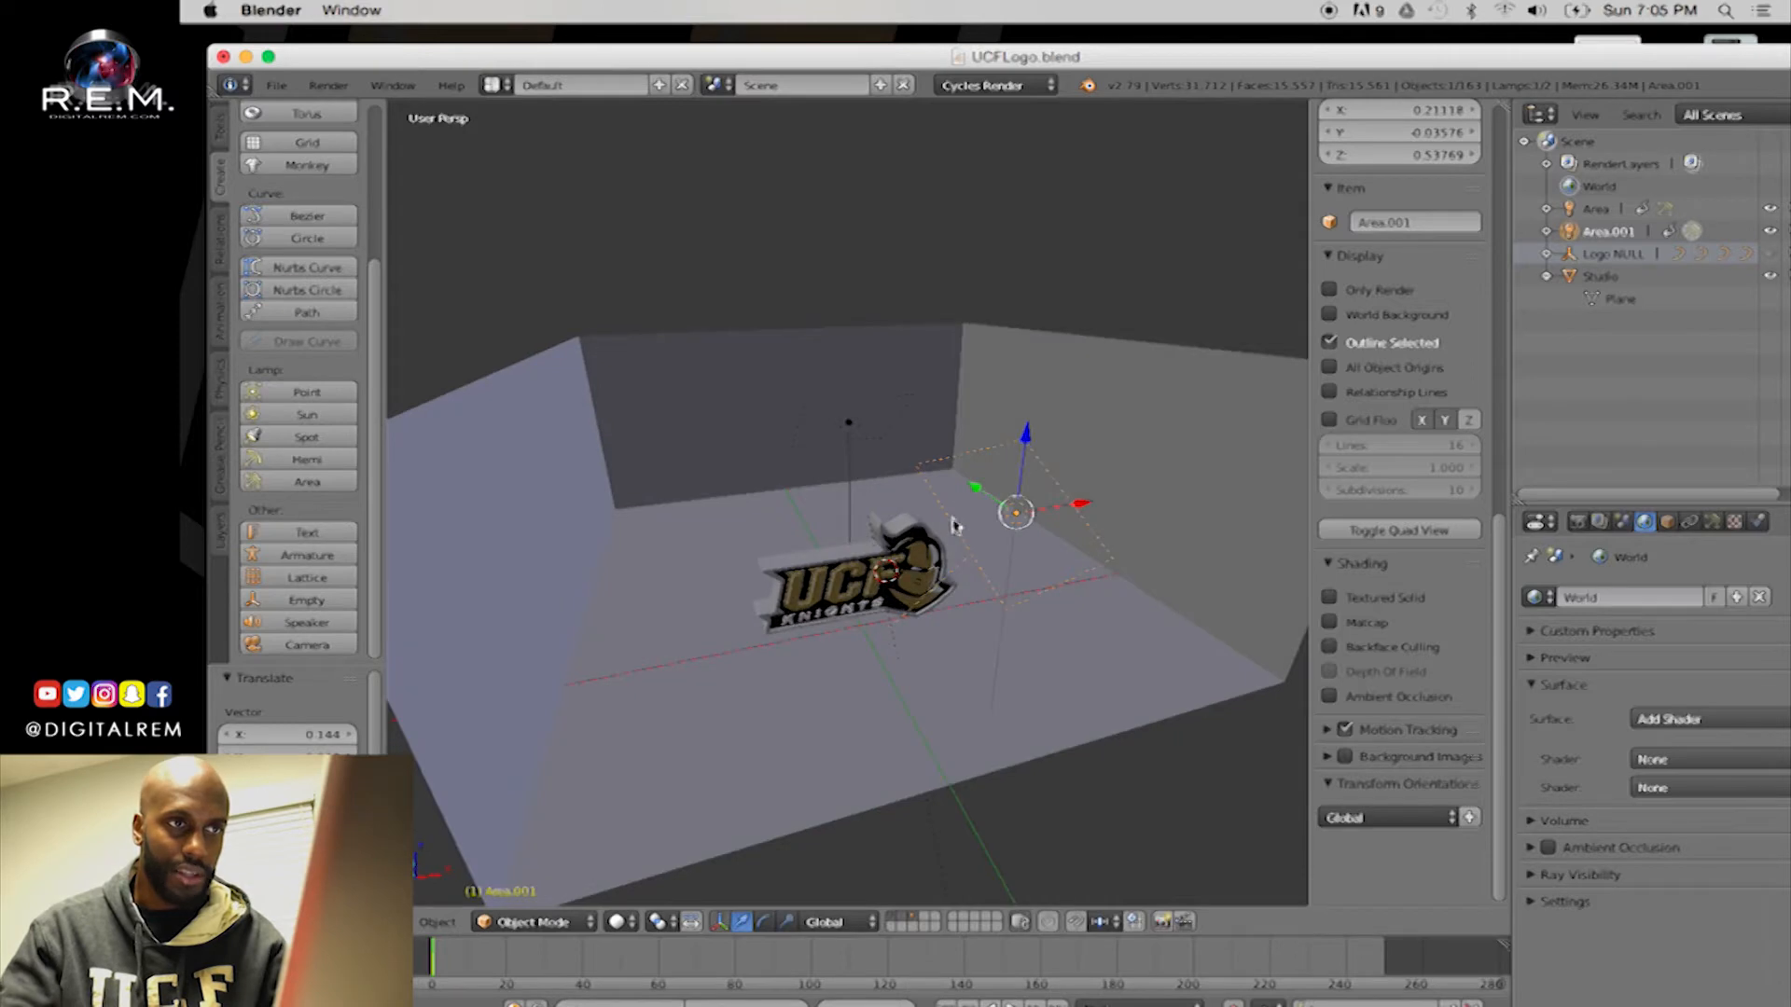
Bring the duplicated lamp to the front of the studio and rotate it toward the logo, finishing with a 6.56° turn
left_click_drag(970, 494, 1082, 560)
middle_click_drag(1082, 559, 1057, 529)
key("e")
left_click_drag(1057, 501, 1072, 531)
middle_click_drag(1072, 532, 990, 600)
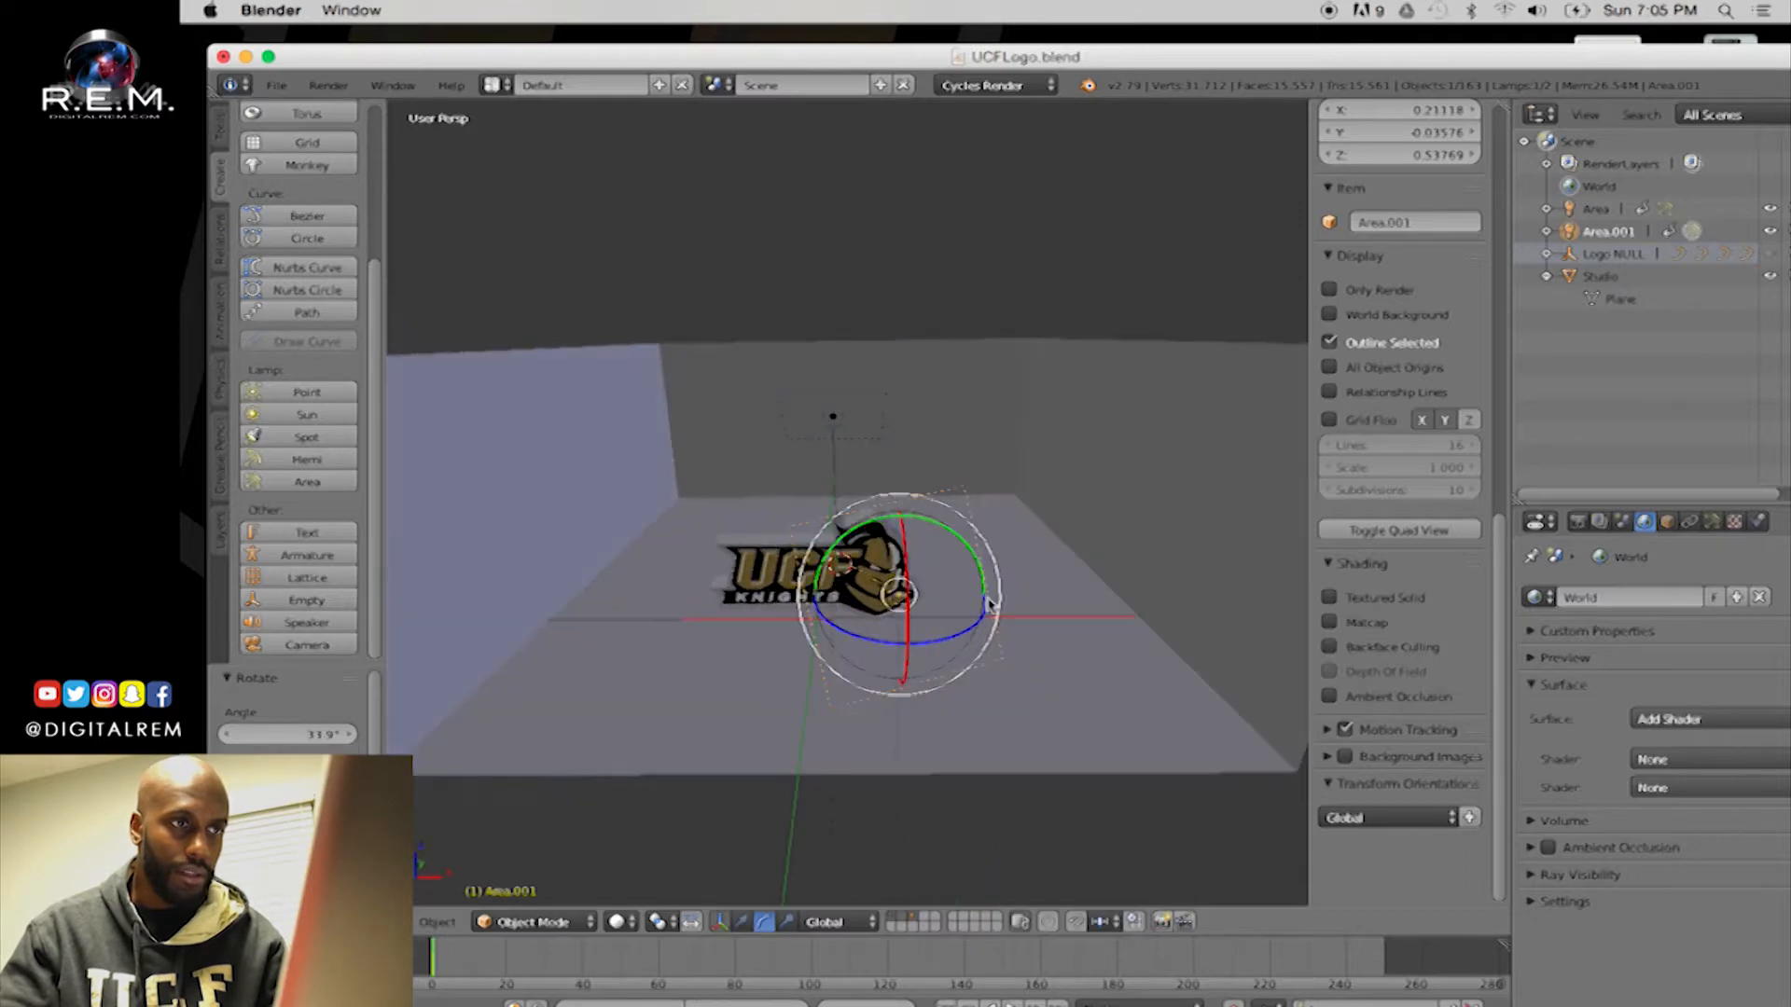
left_click_drag(978, 630, 981, 611)
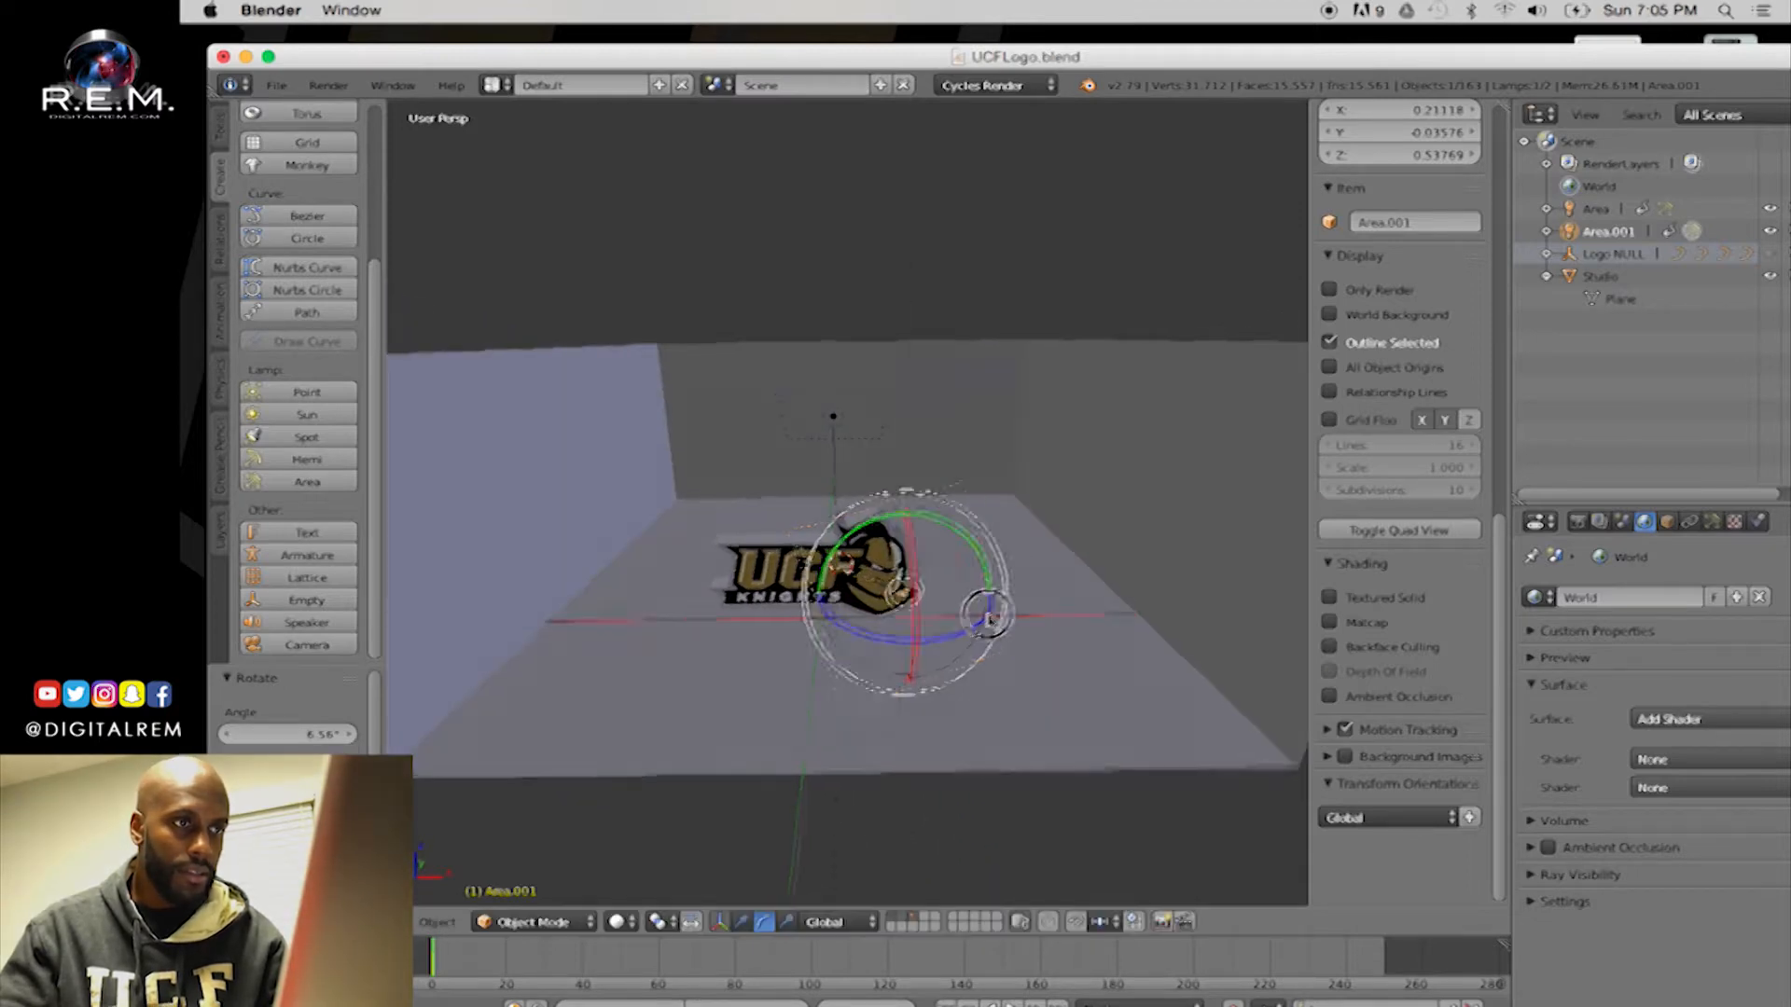
middle_click_drag(982, 611, 1003, 623)
Duplicate the front lamp and move the copy across to the opposite side of the logo
left_click(444, 922)
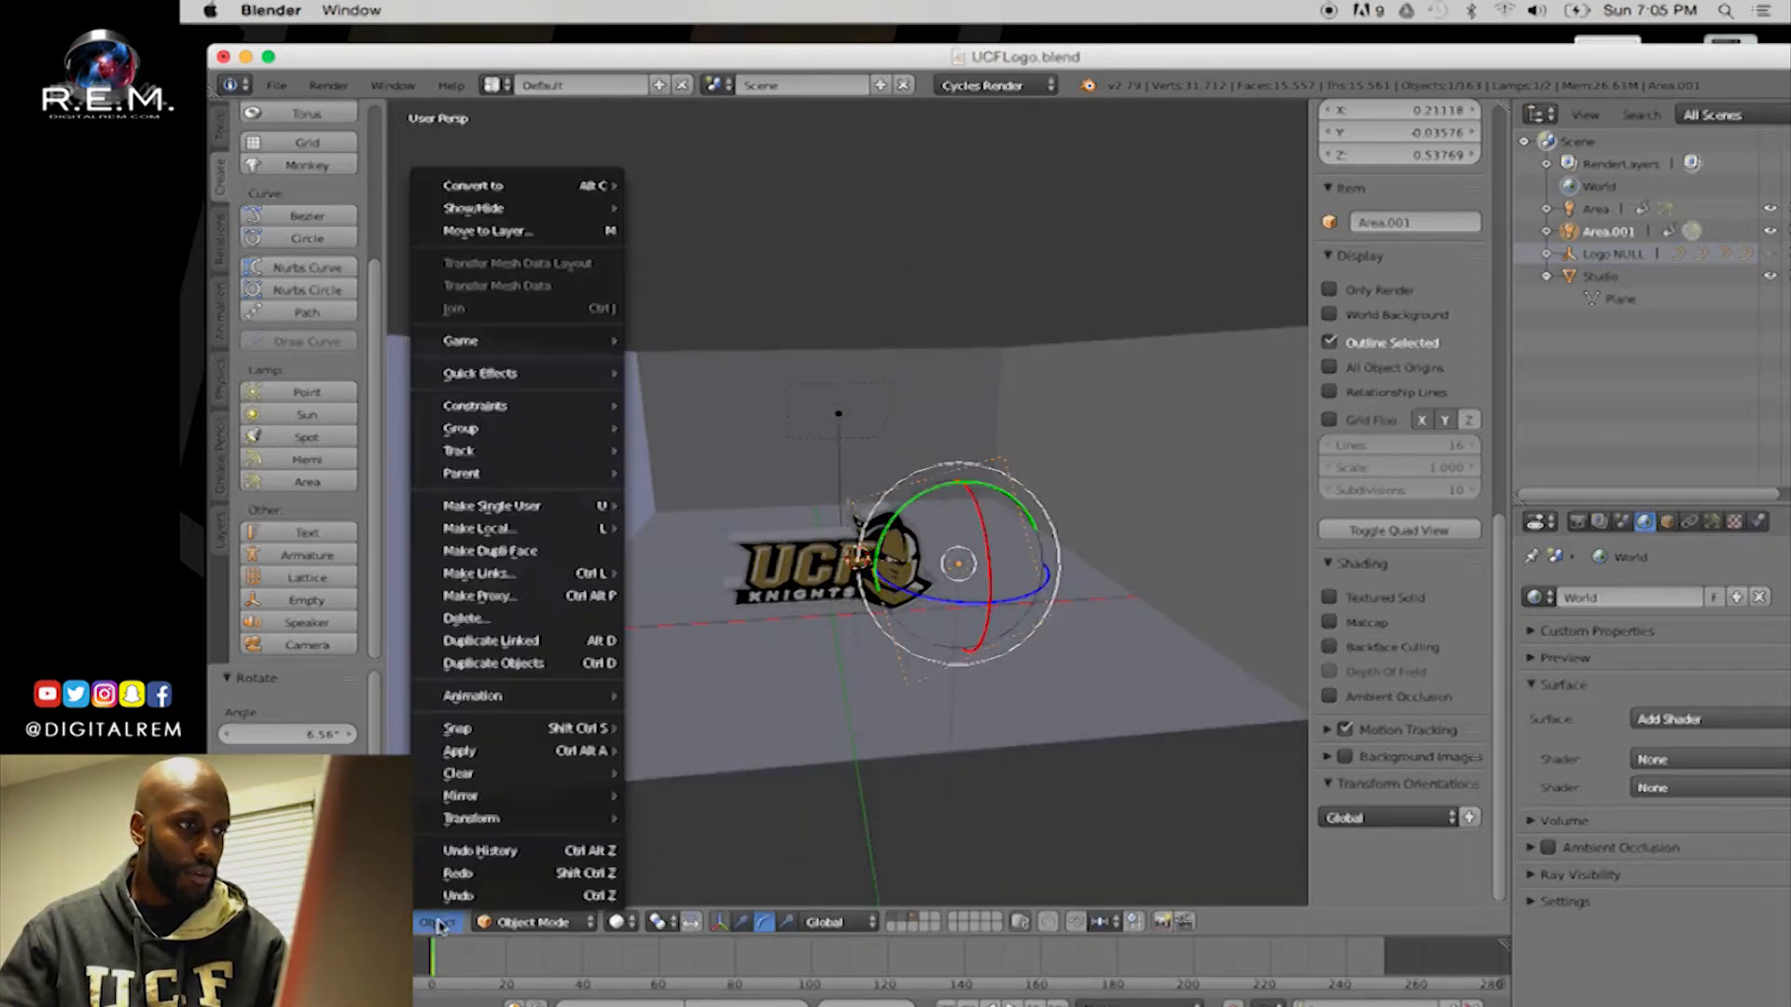
left_click(482, 663)
left_click(408, 671)
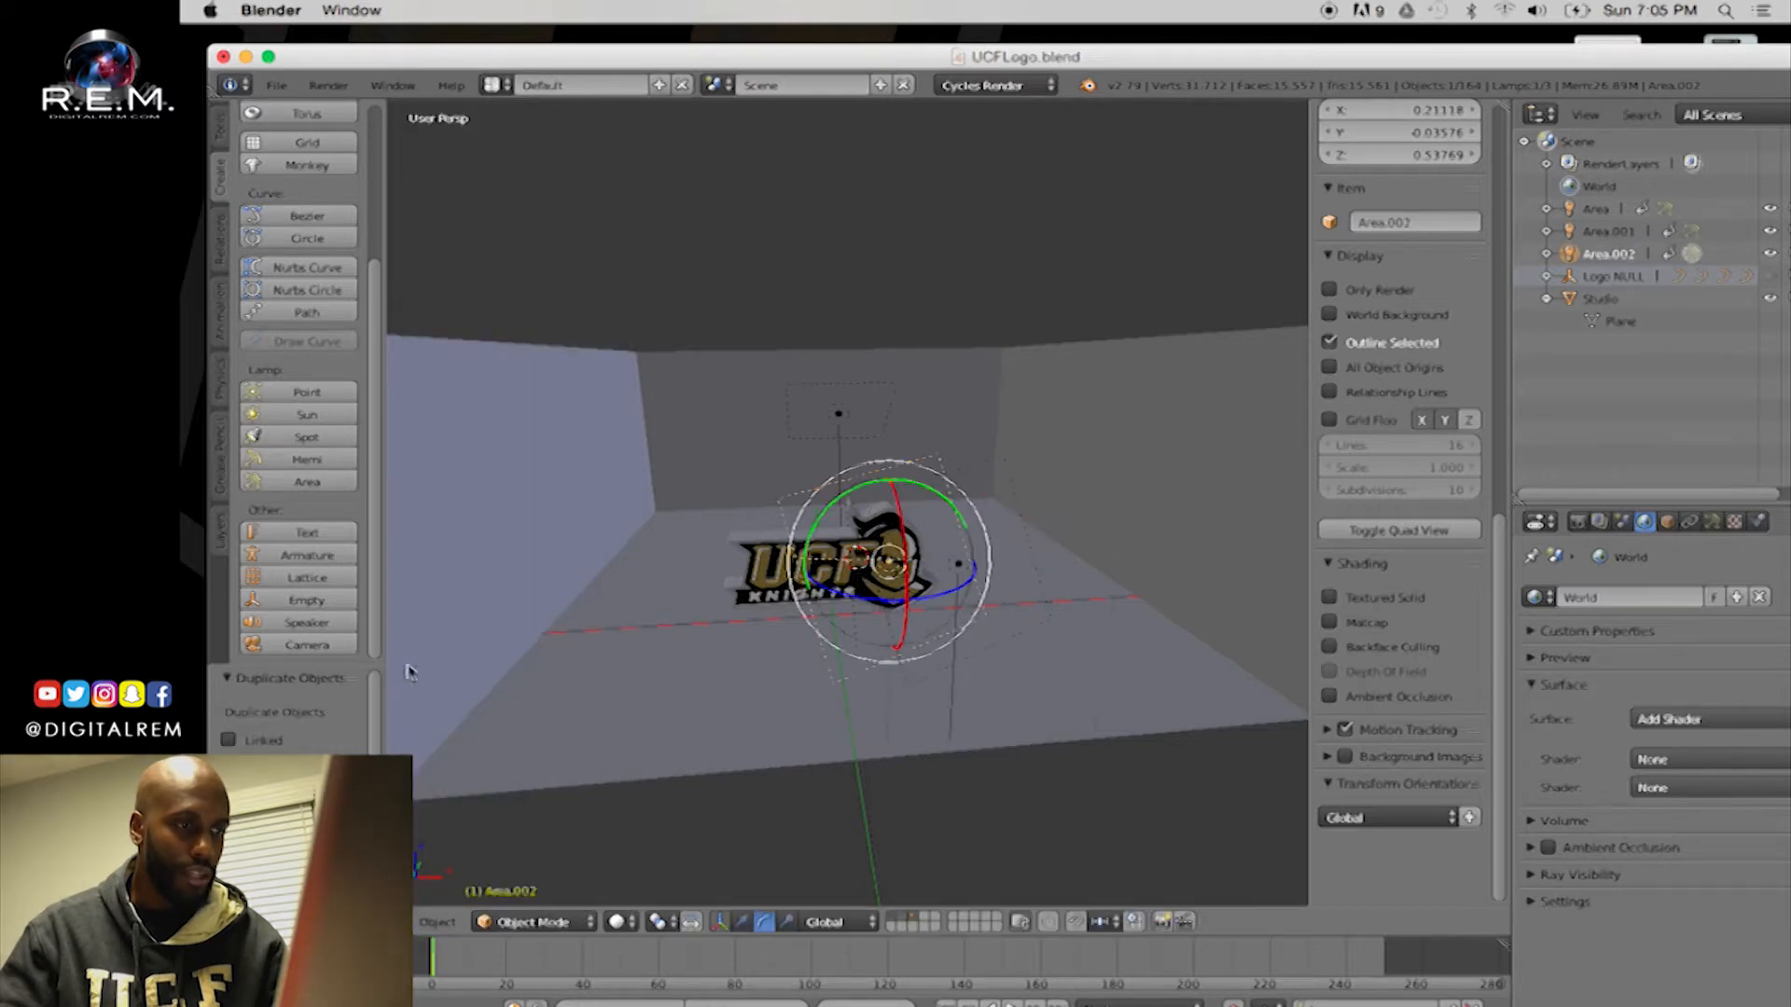
key("w")
left_click_drag(961, 561, 702, 593)
middle_click_drag(702, 593, 737, 650)
Rotate the second front lamp by -46.8° toward the logo, lower it near the floor, and rotate it a further 7.34°
key("e")
left_click_drag(724, 758, 673, 761)
middle_click_drag(673, 761, 709, 667)
key("w")
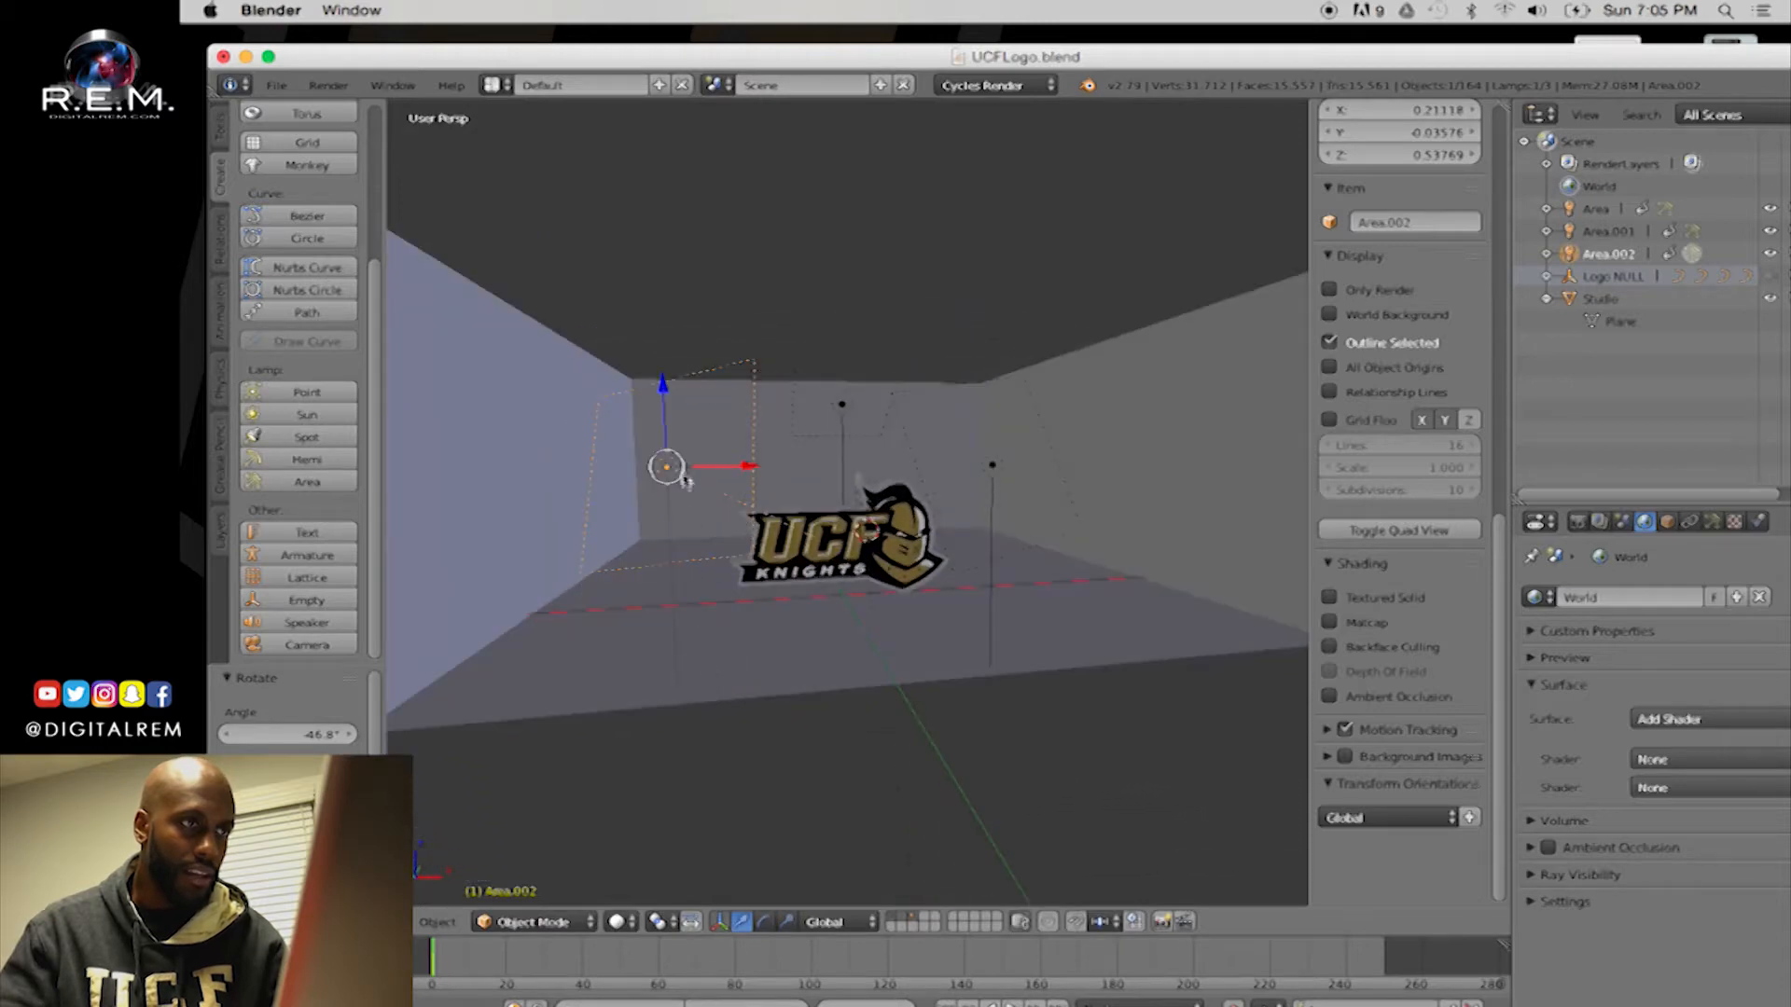
left_click_drag(664, 388, 659, 571)
key("e")
middle_click_drag(664, 583, 662, 616)
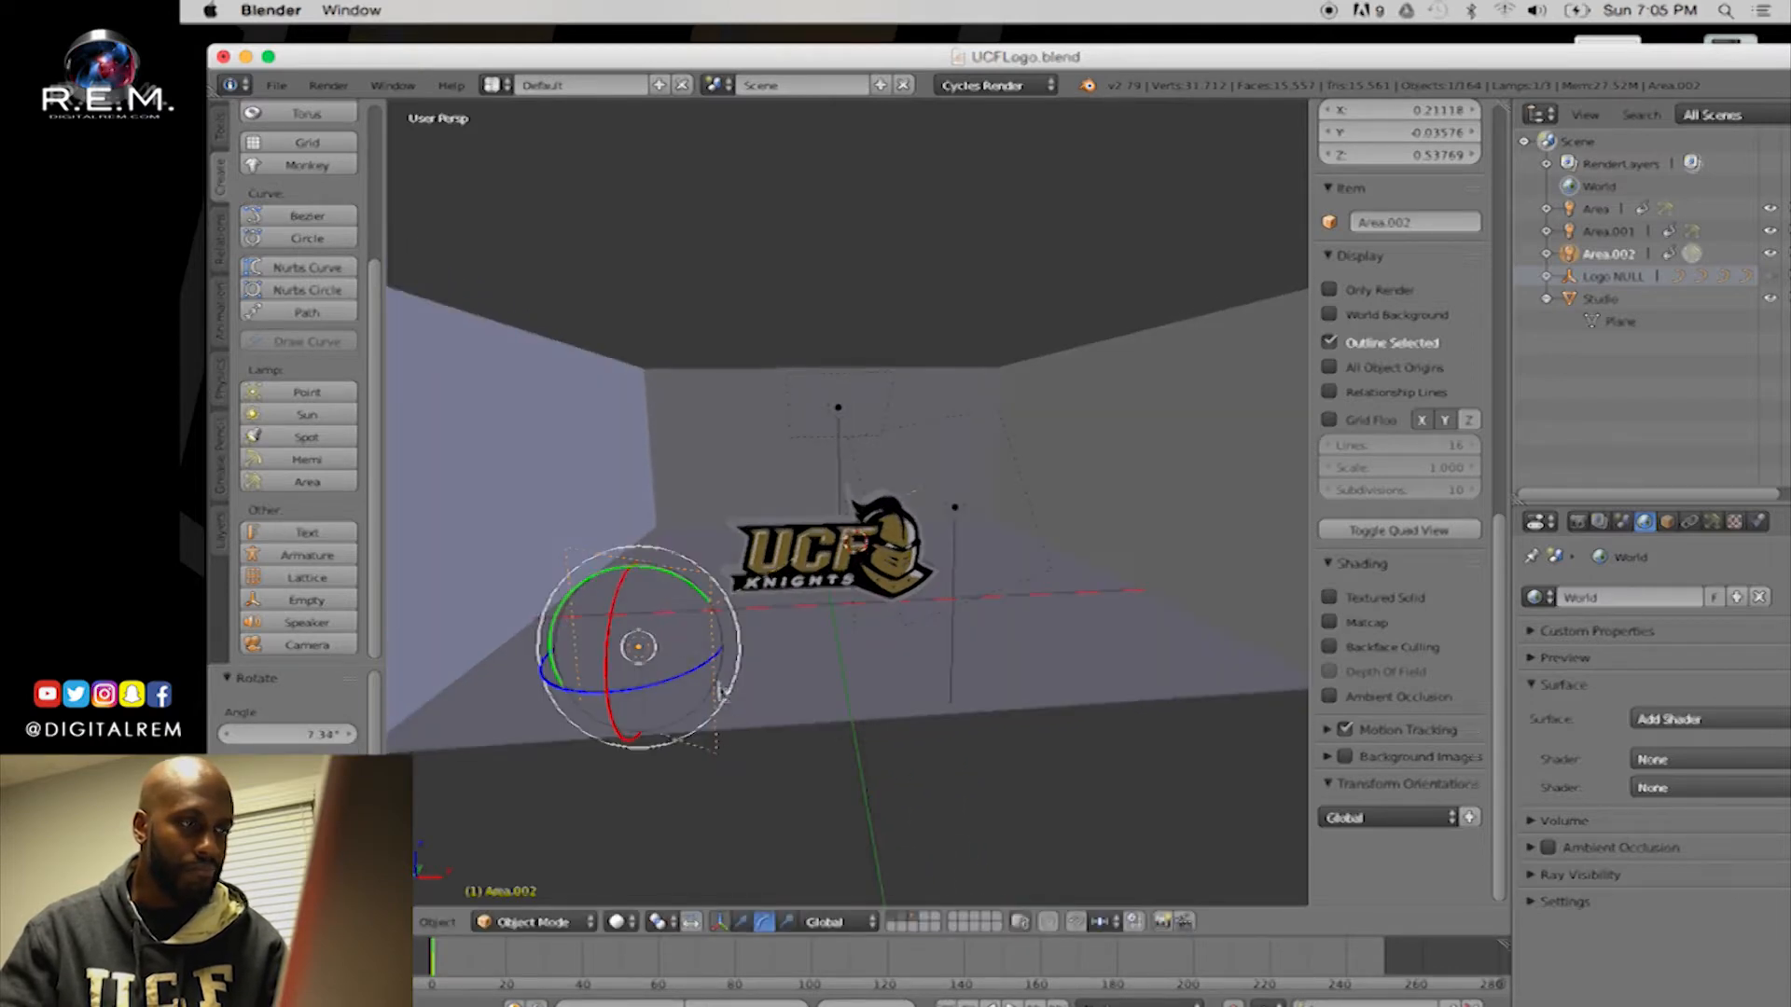
Set the transform orientation to Local and select the Area.001 lamp in front of the knight's head
left_click(839, 922)
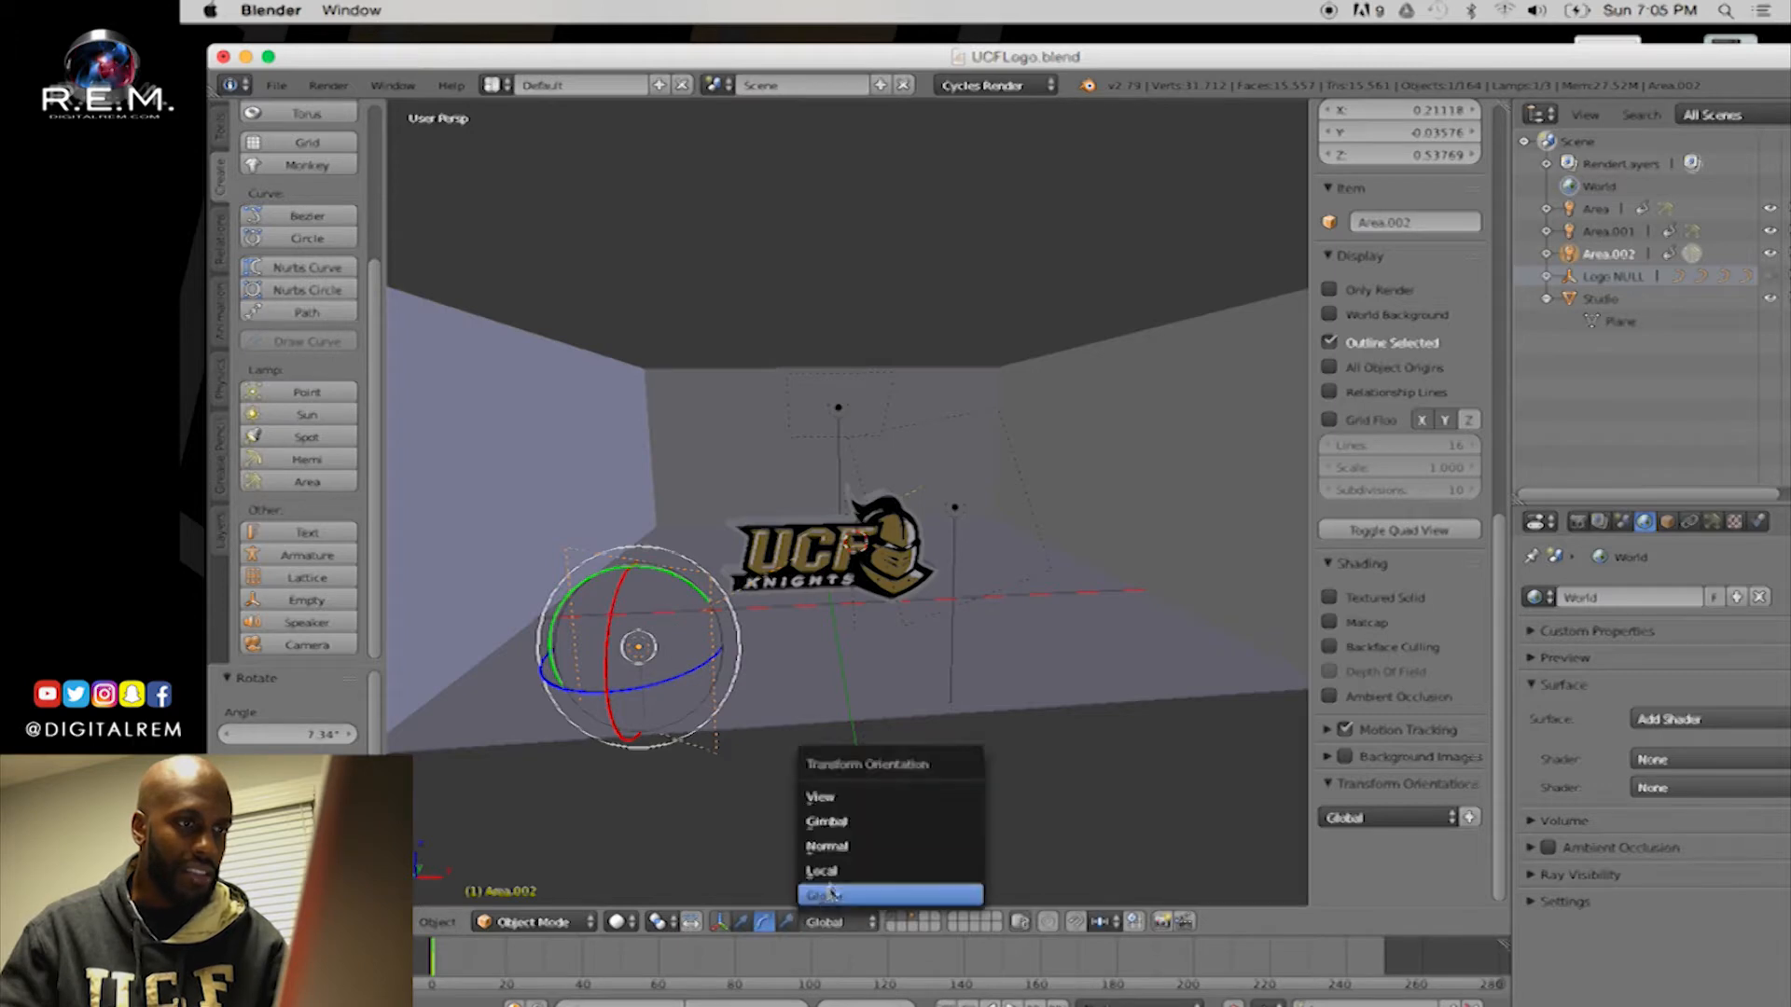
left_click(833, 877)
middle_click_drag(812, 747, 825, 678)
right_click(883, 644)
key("w")
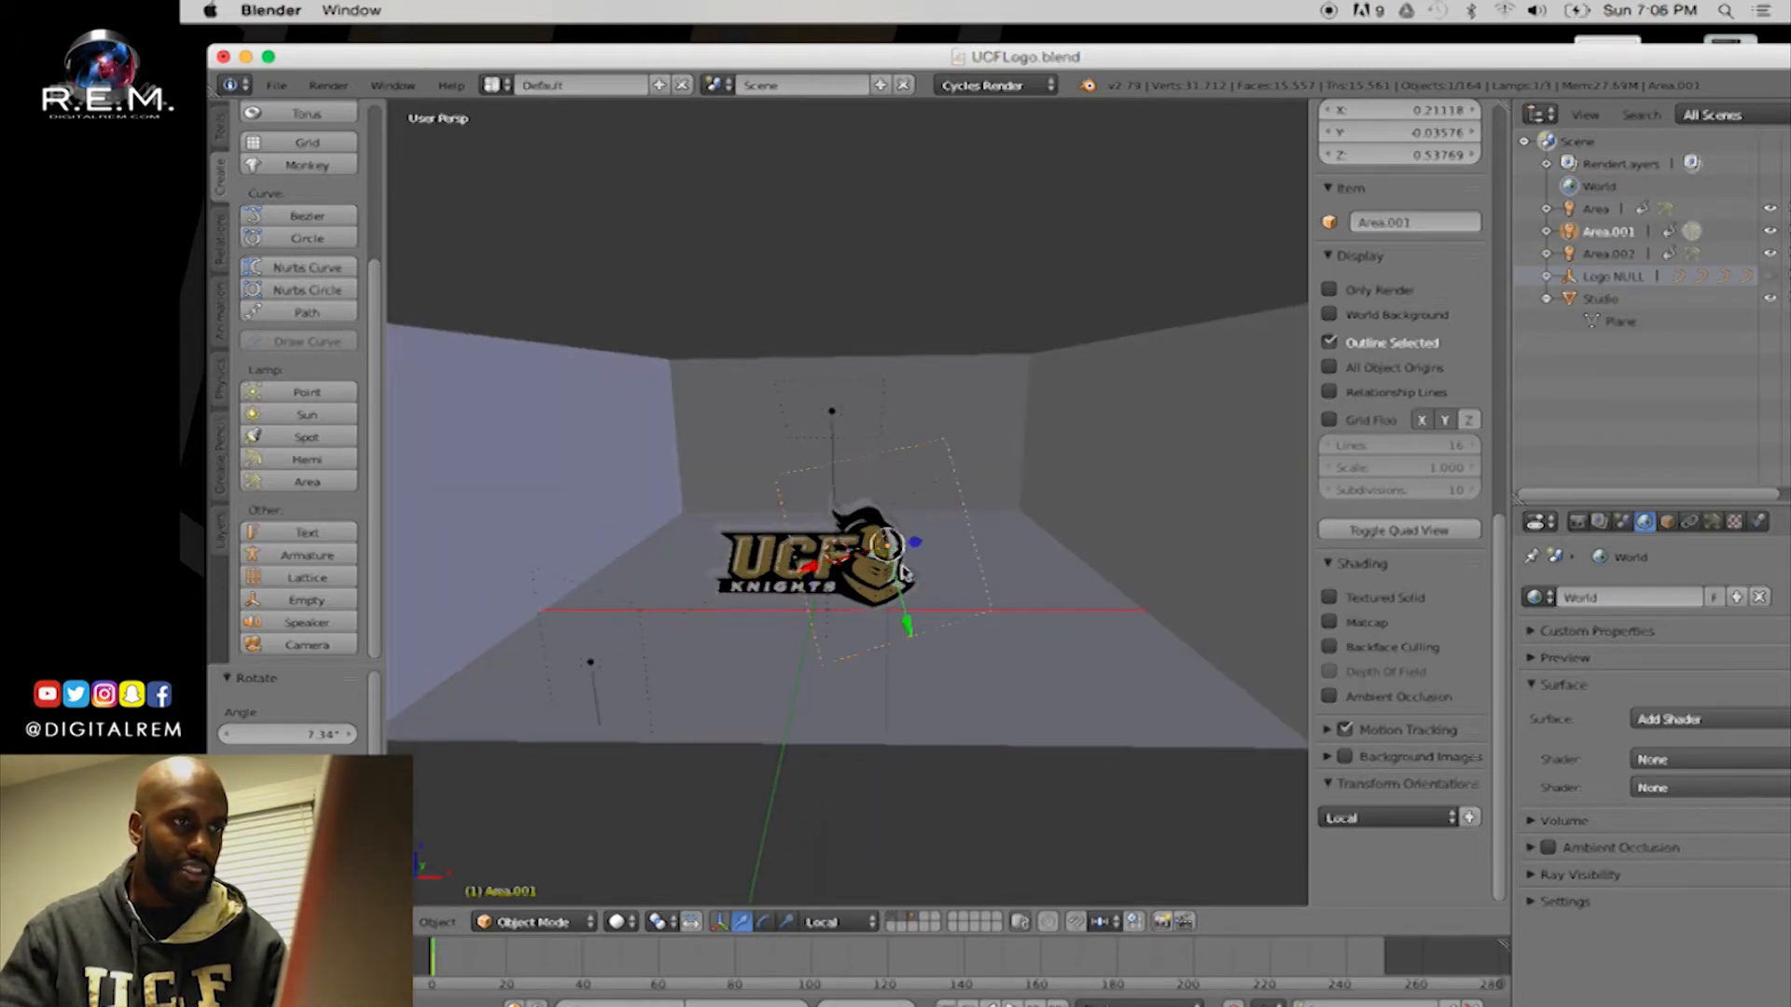
Switch the viewport to quad view and examine the Area.001 lamp's placement from above
middle_click_drag(903, 571, 893, 616)
key("ctrl+alt+q")
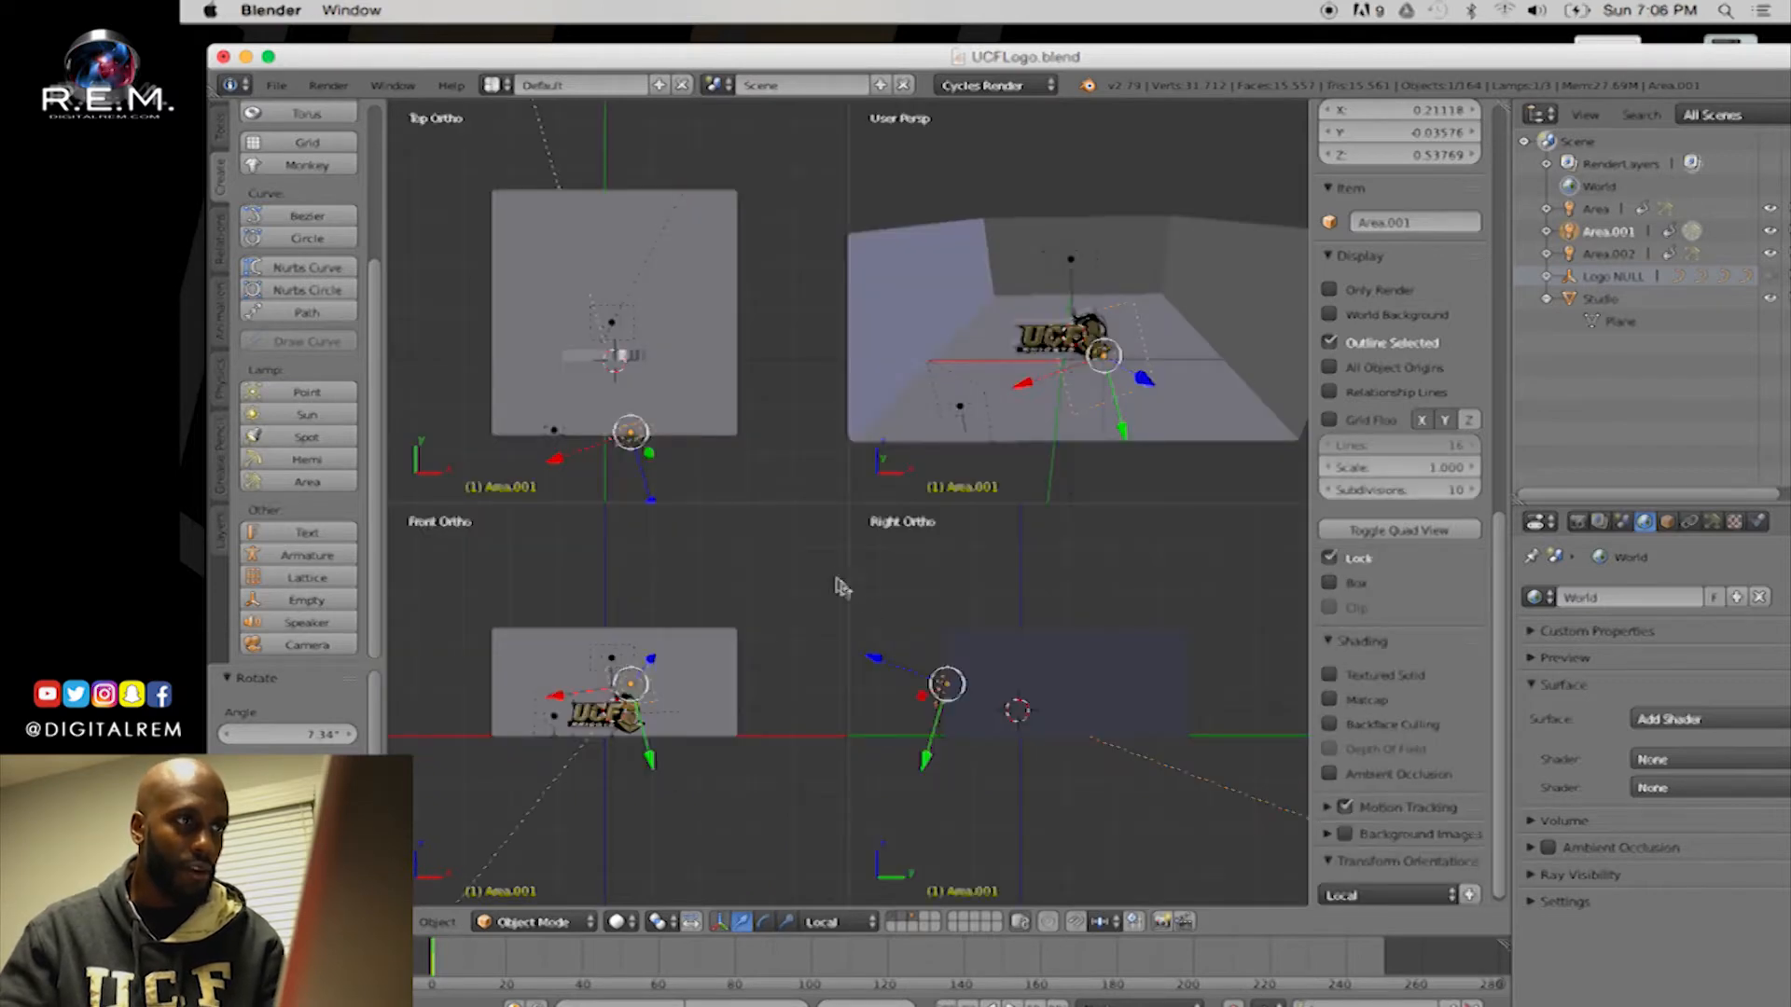
scroll(755, 383, "down", 1)
scroll(739, 368, "up", 4)
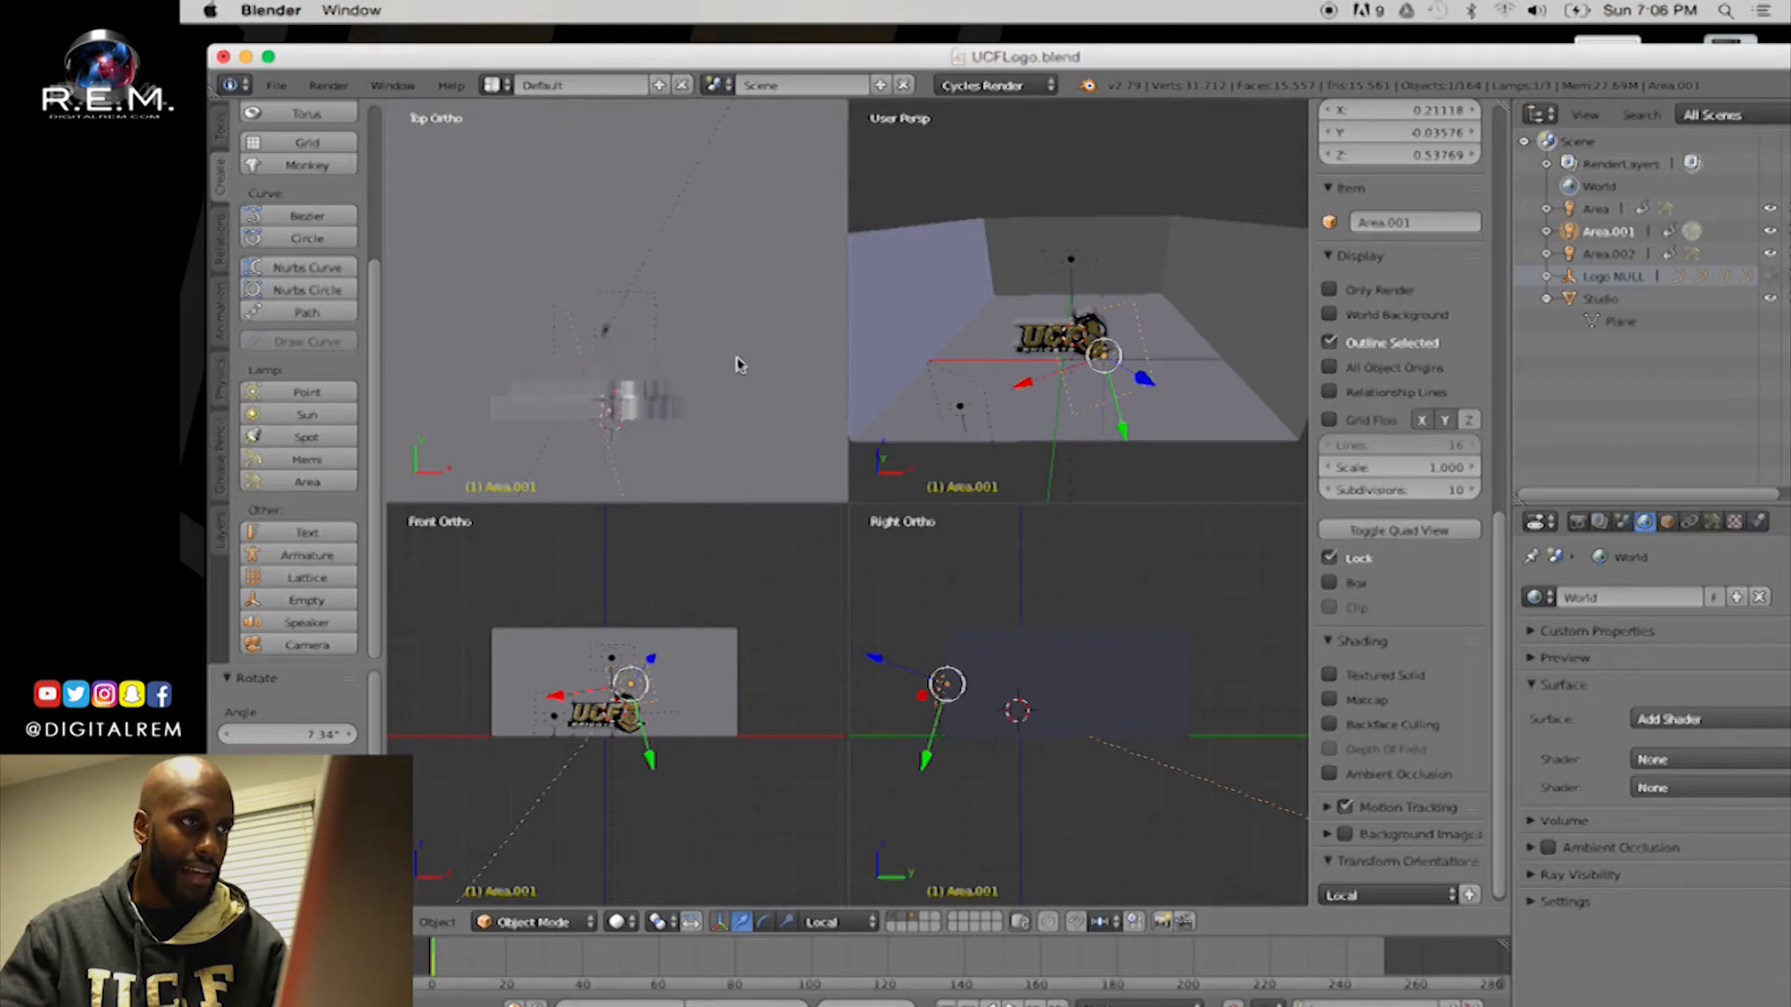
scroll(739, 365, "down", 2)
scroll(676, 419, "down", 1)
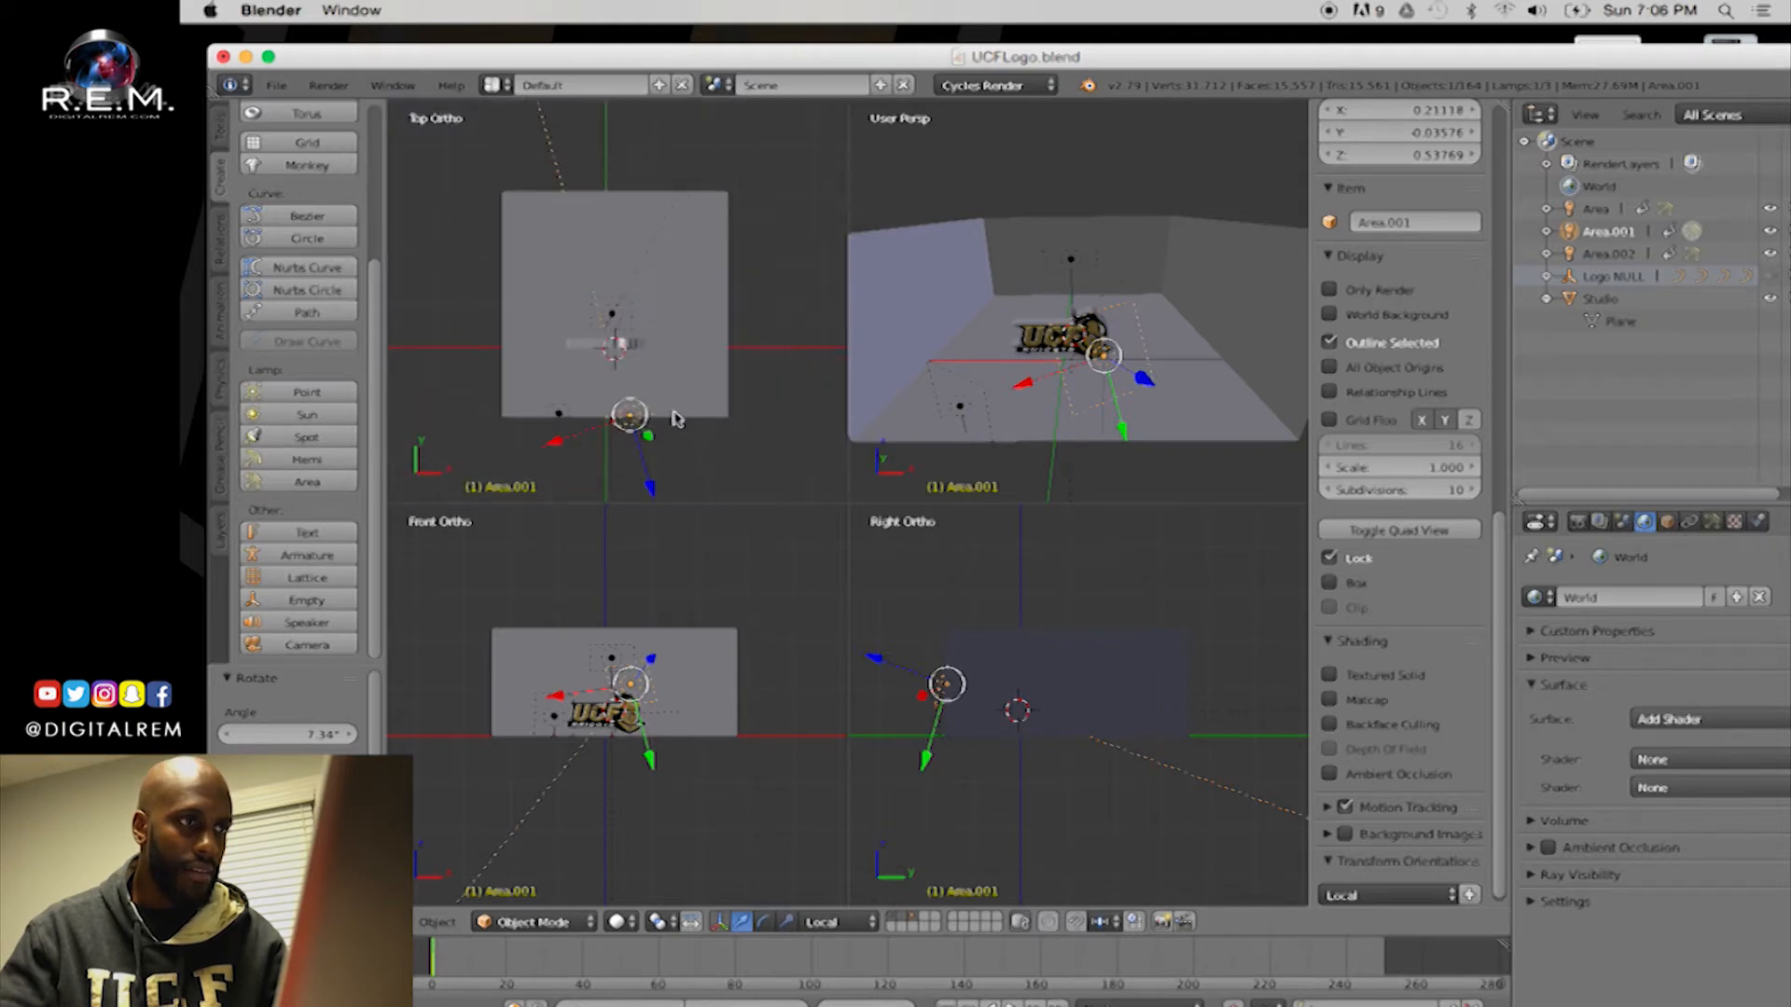
middle_click_drag(678, 411, 692, 414, "shift")
scroll(698, 398, "down", 3)
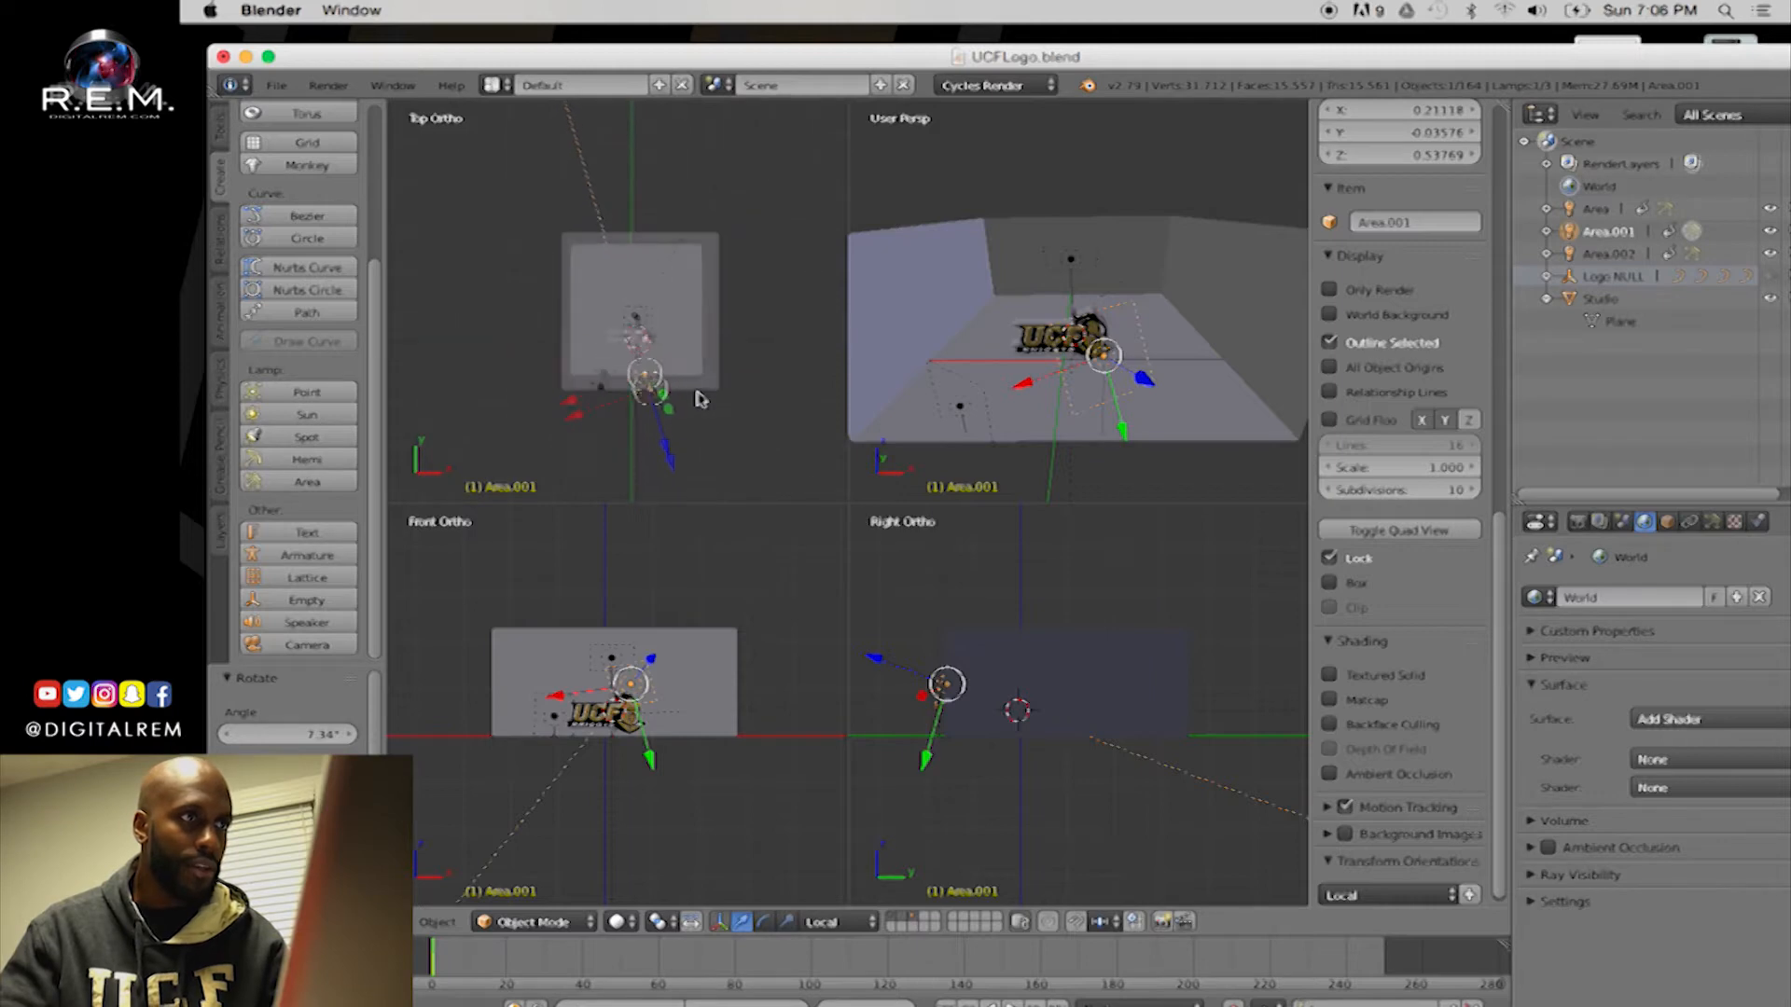
scroll(698, 398, "up", 3)
left_click(688, 456)
scroll(687, 439, "up", 2)
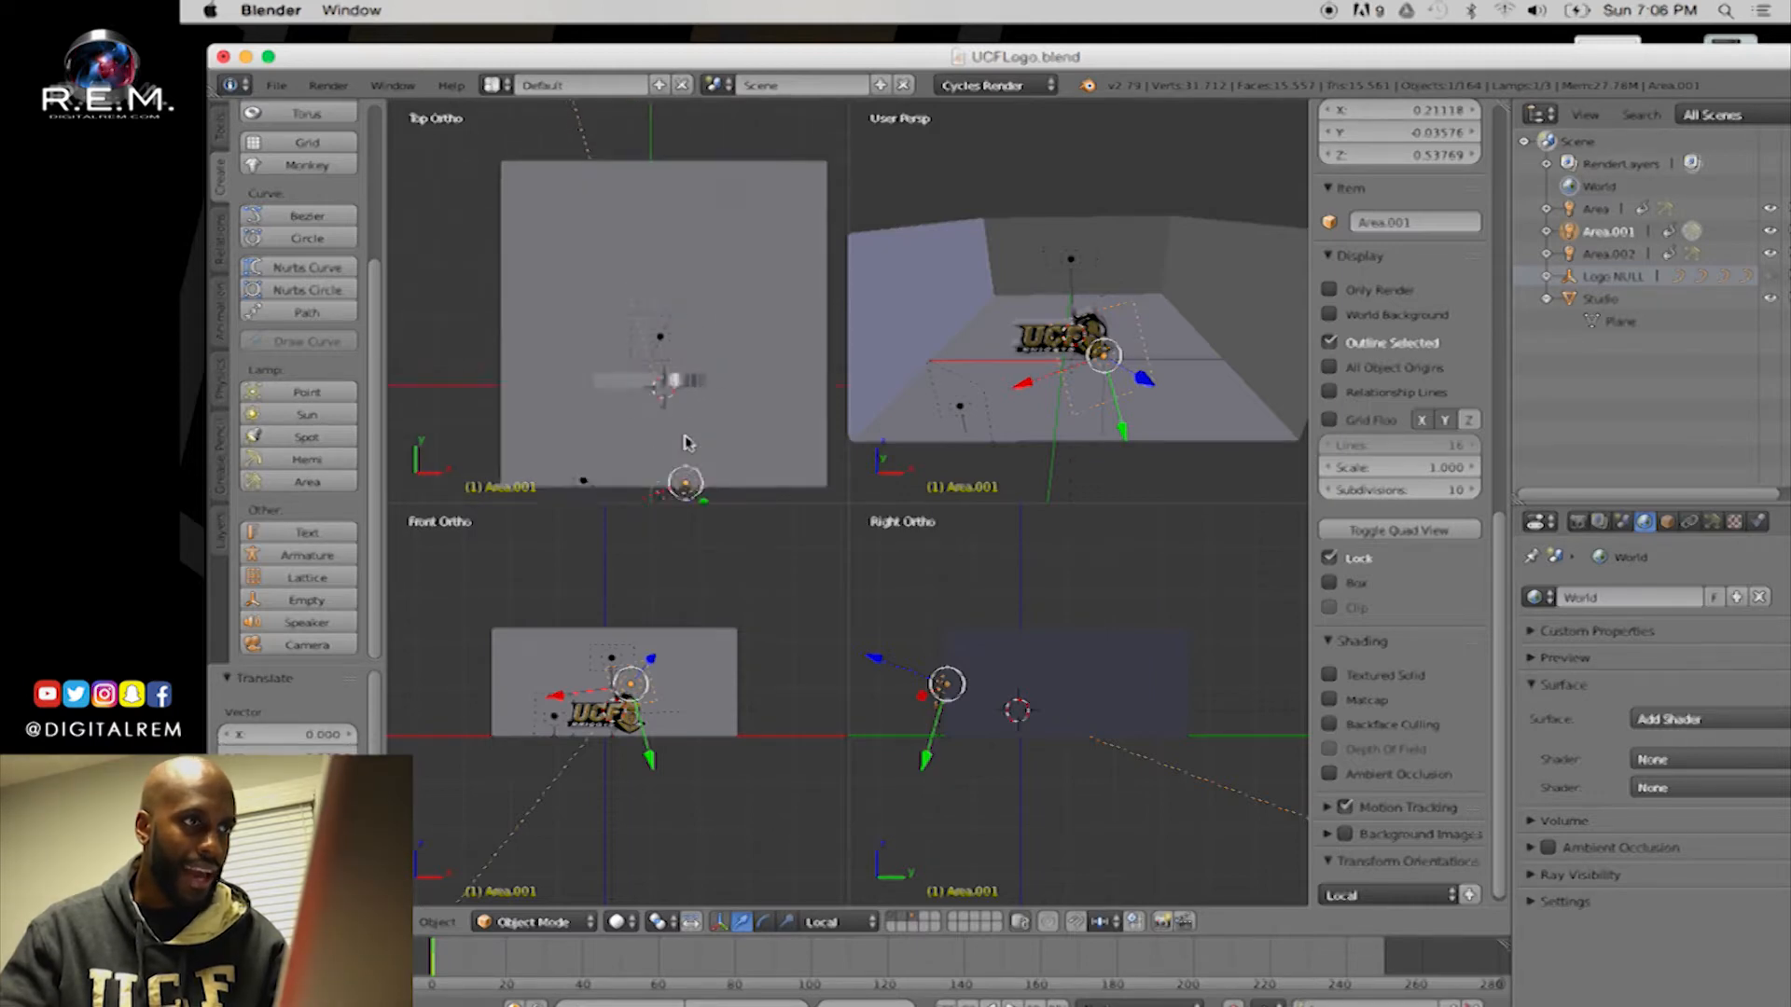
middle_click_drag(688, 434, 686, 387, "shift")
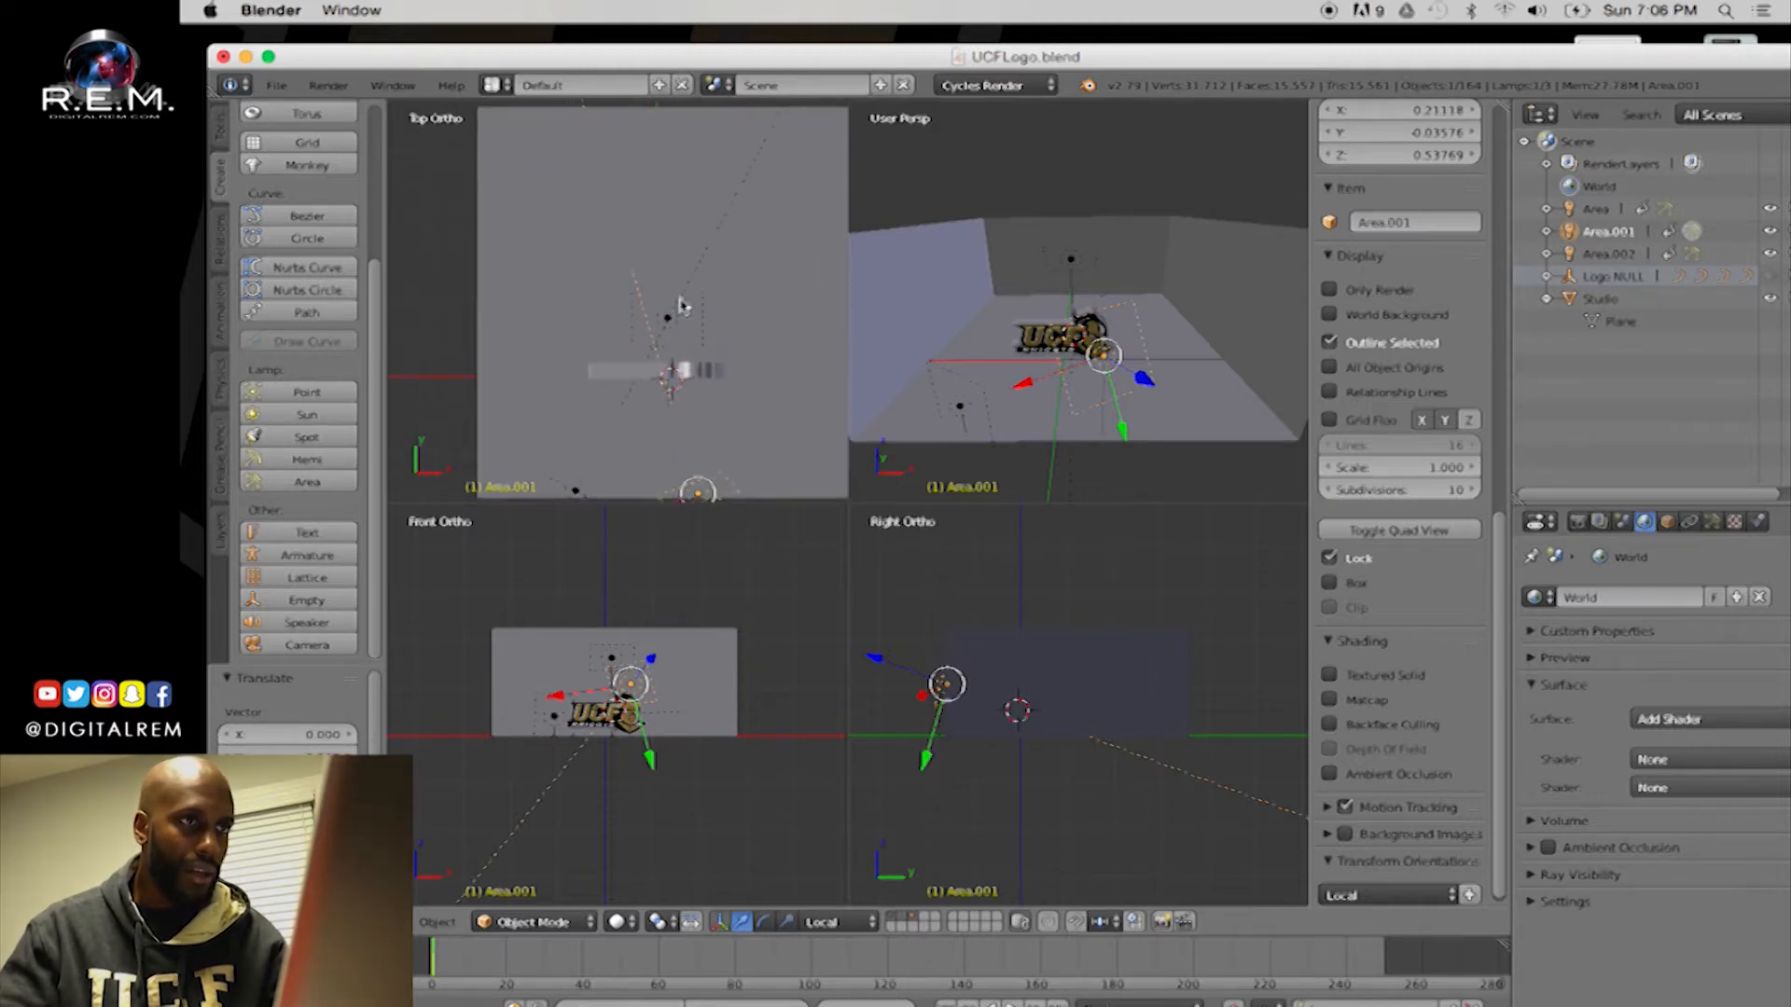
Select the Area.002 lamp and frame it together with the logo and the other lamps in the top view
right_click(1000, 390)
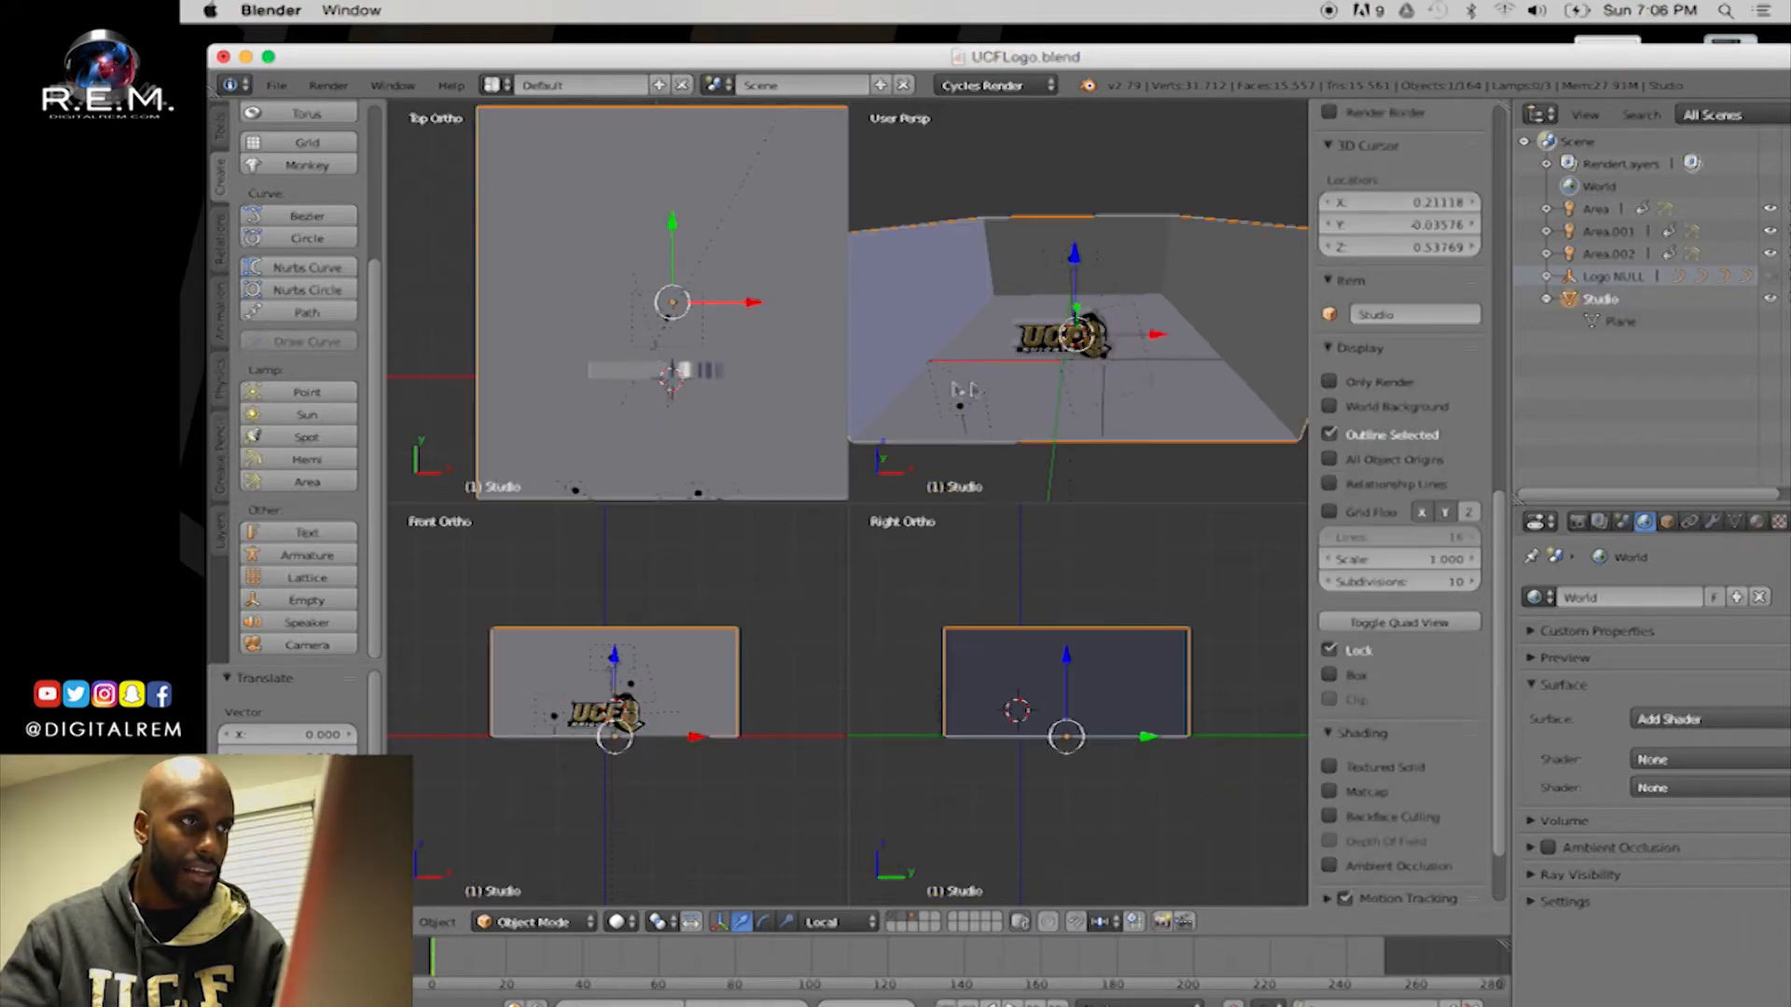
right_click(1070, 396)
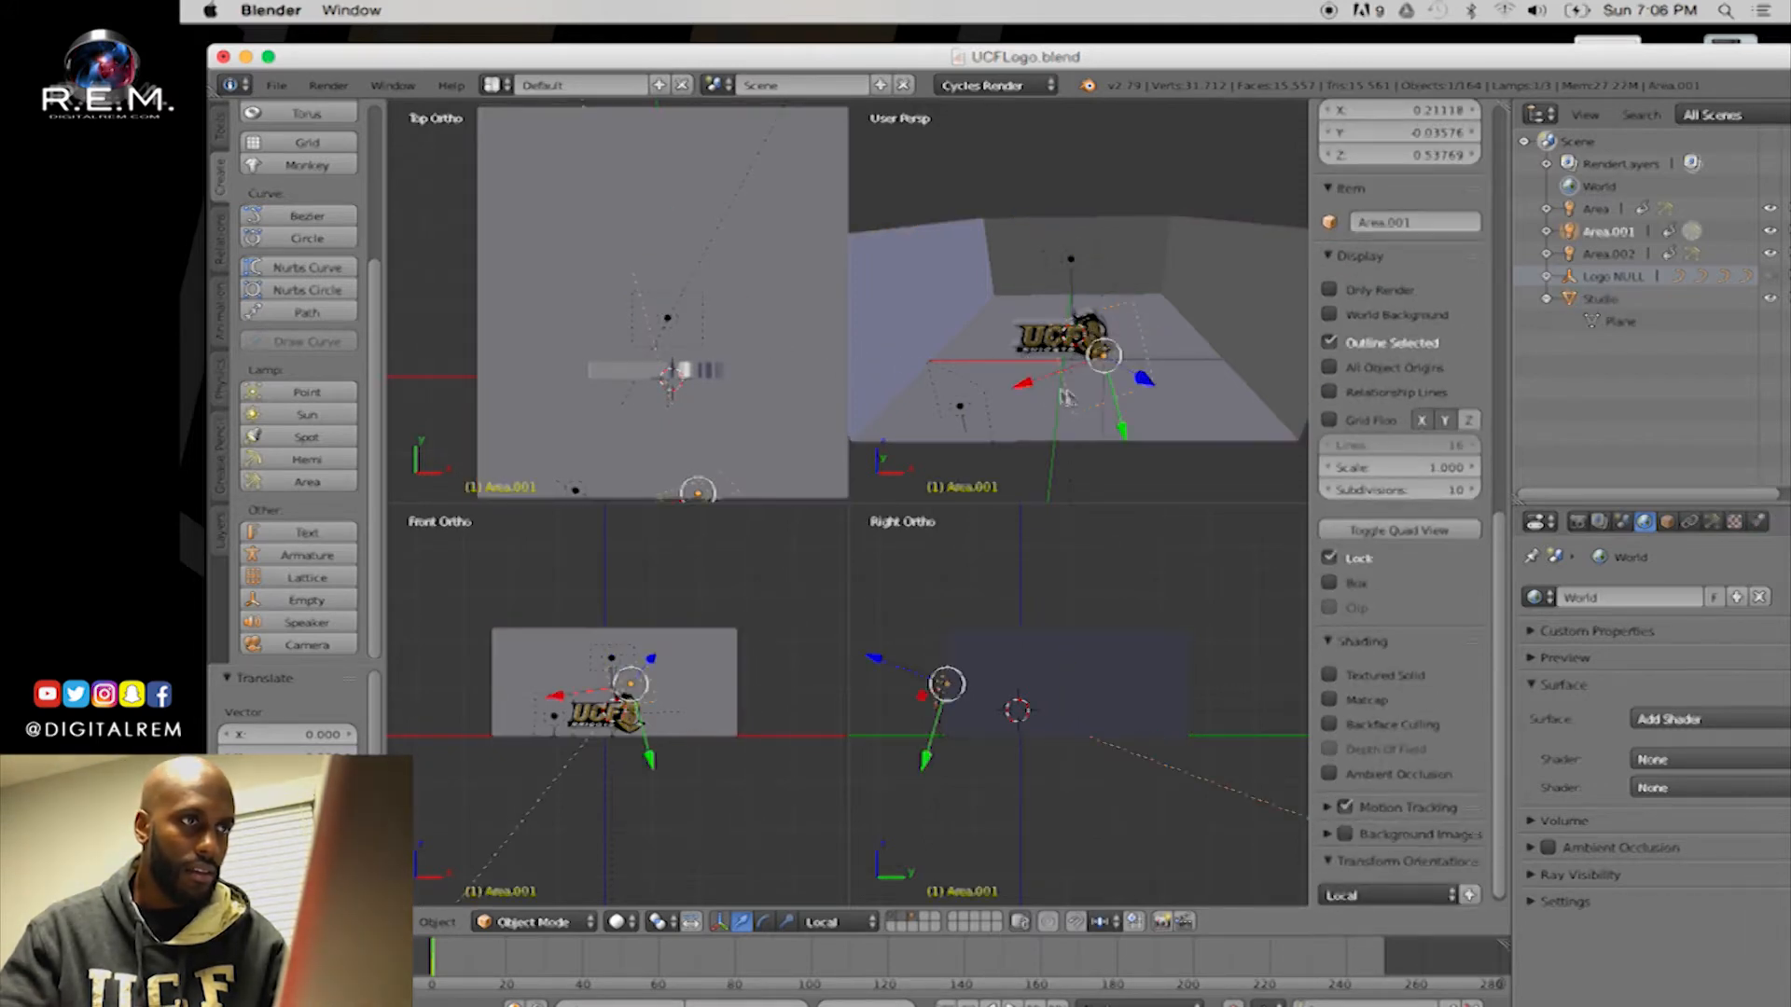
right_click(969, 388)
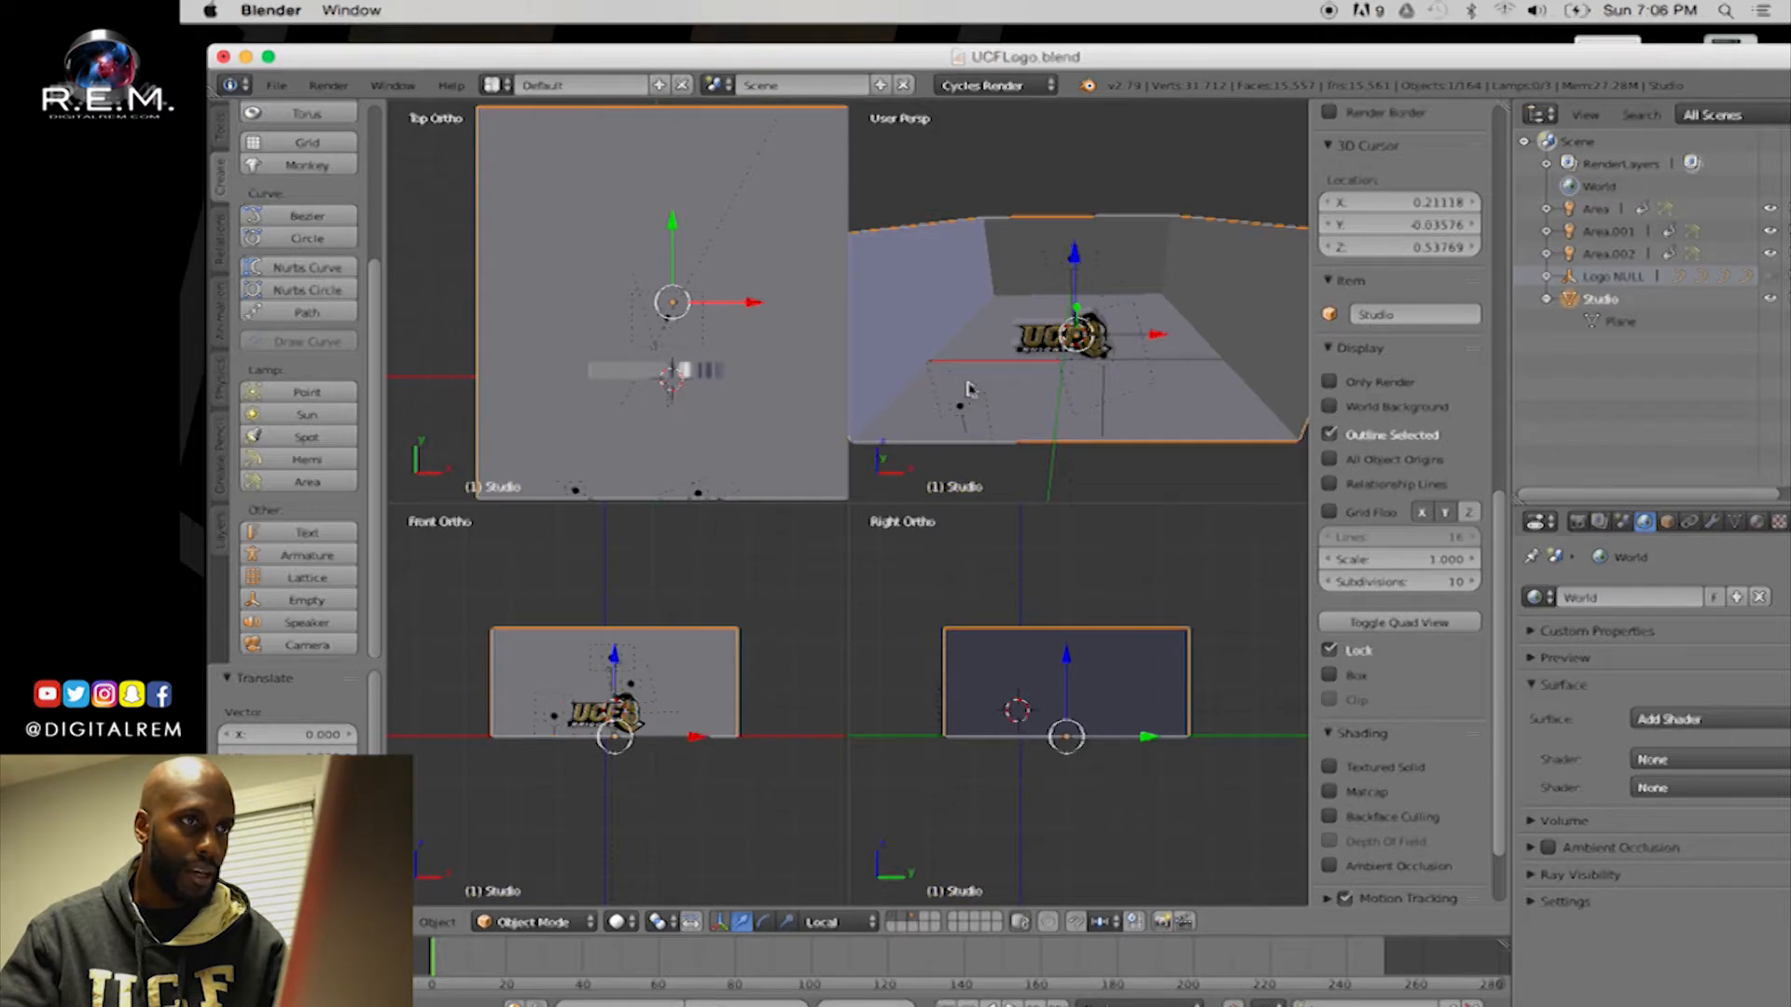
right_click(970, 387)
key("KP_Decimal")
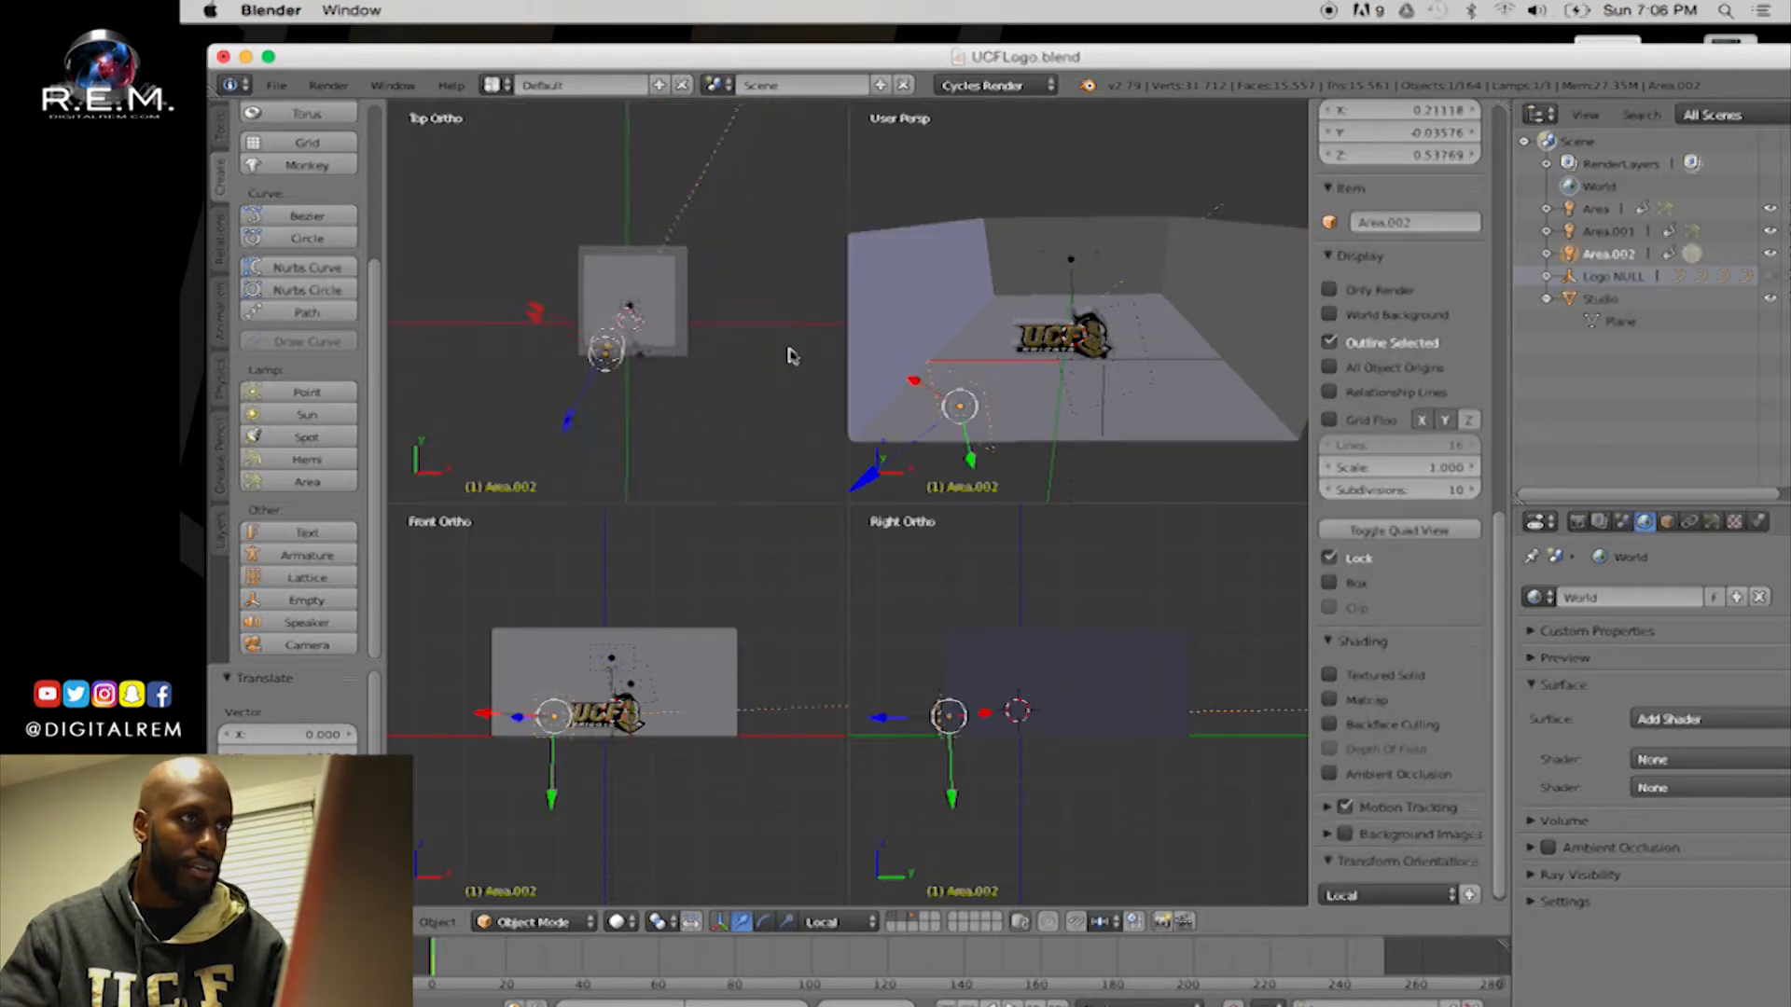
middle_click_drag(760, 327, 742, 364, "shift")
scroll(741, 364, "up", 5)
scroll(728, 428, "down", 5)
scroll(727, 387, "up", 7)
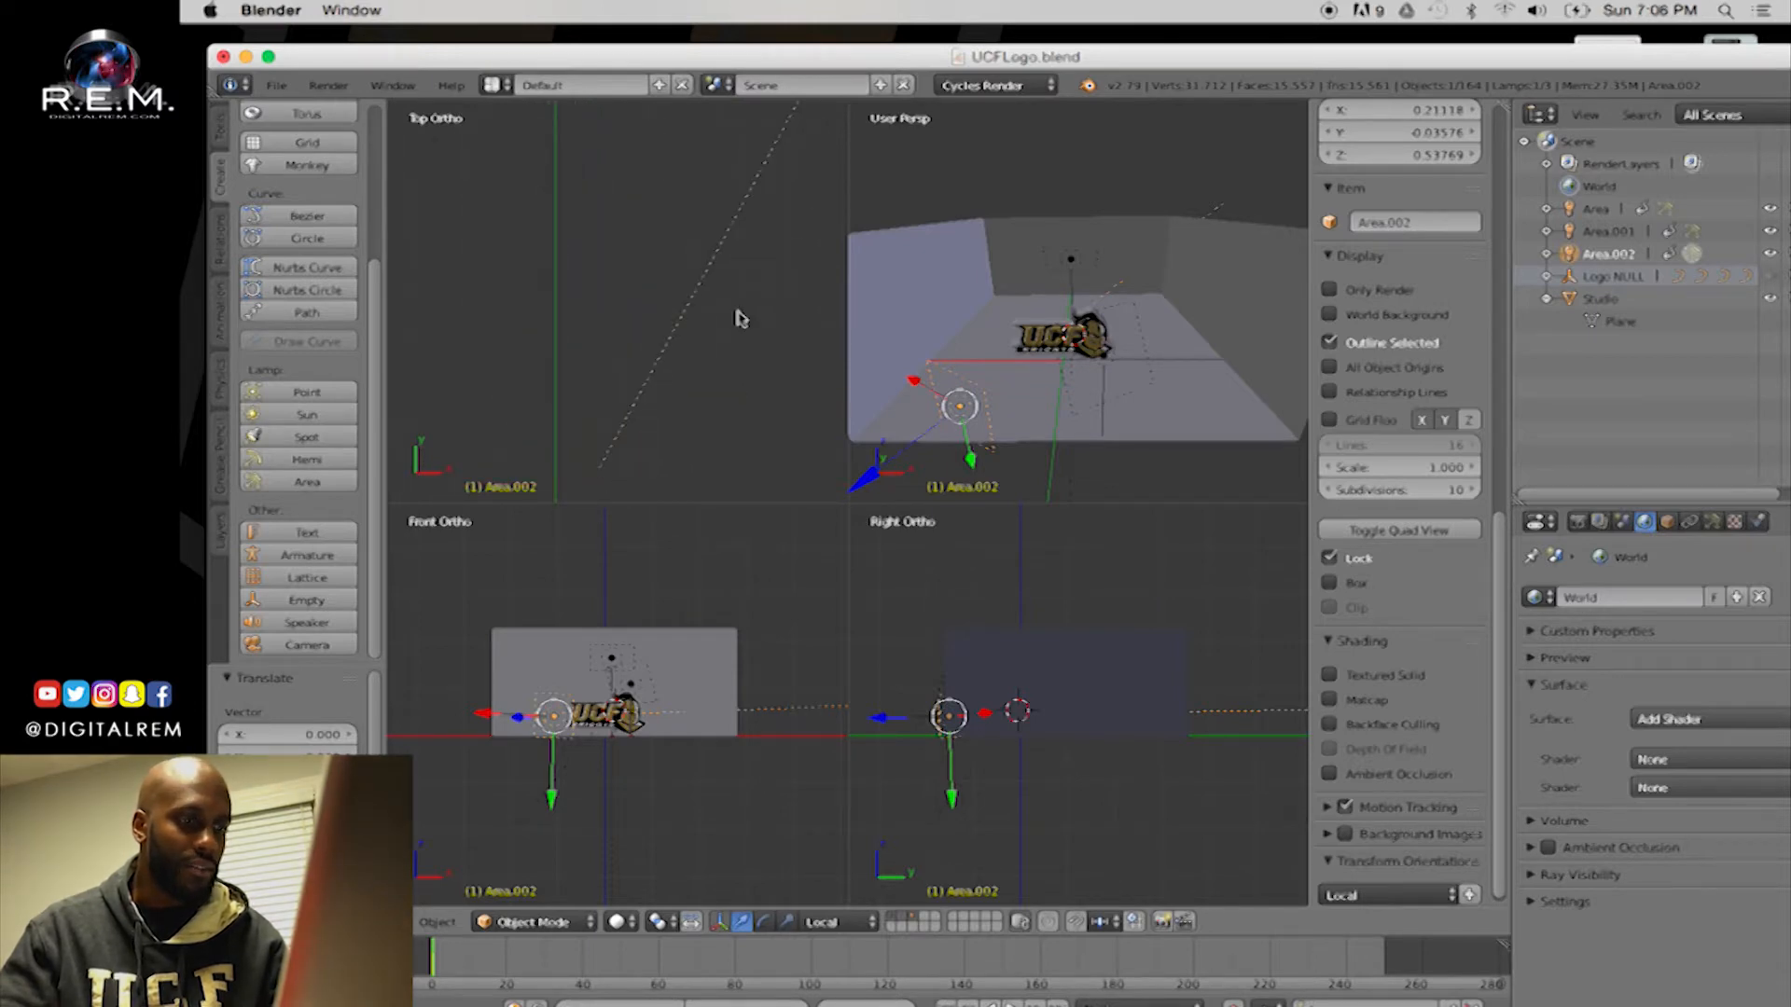
key("KP_Decimal")
scroll(716, 336, "up", 8)
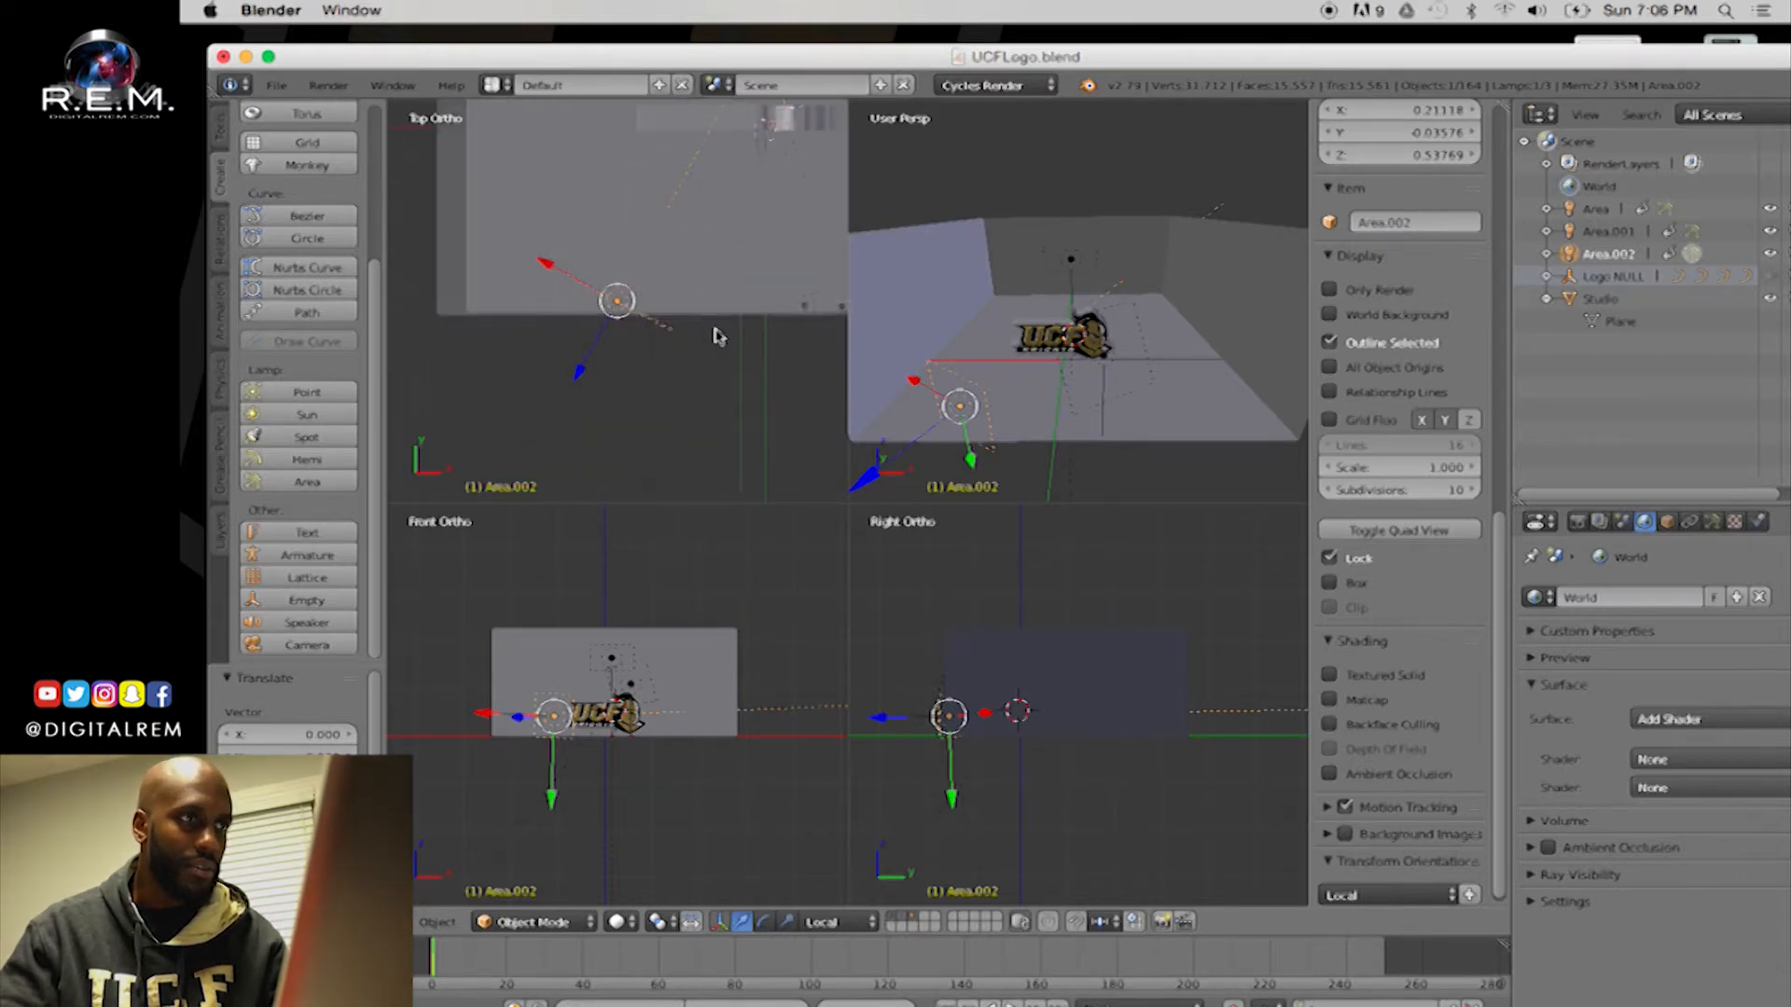
middle_click_drag(702, 355, 627, 373, "shift")
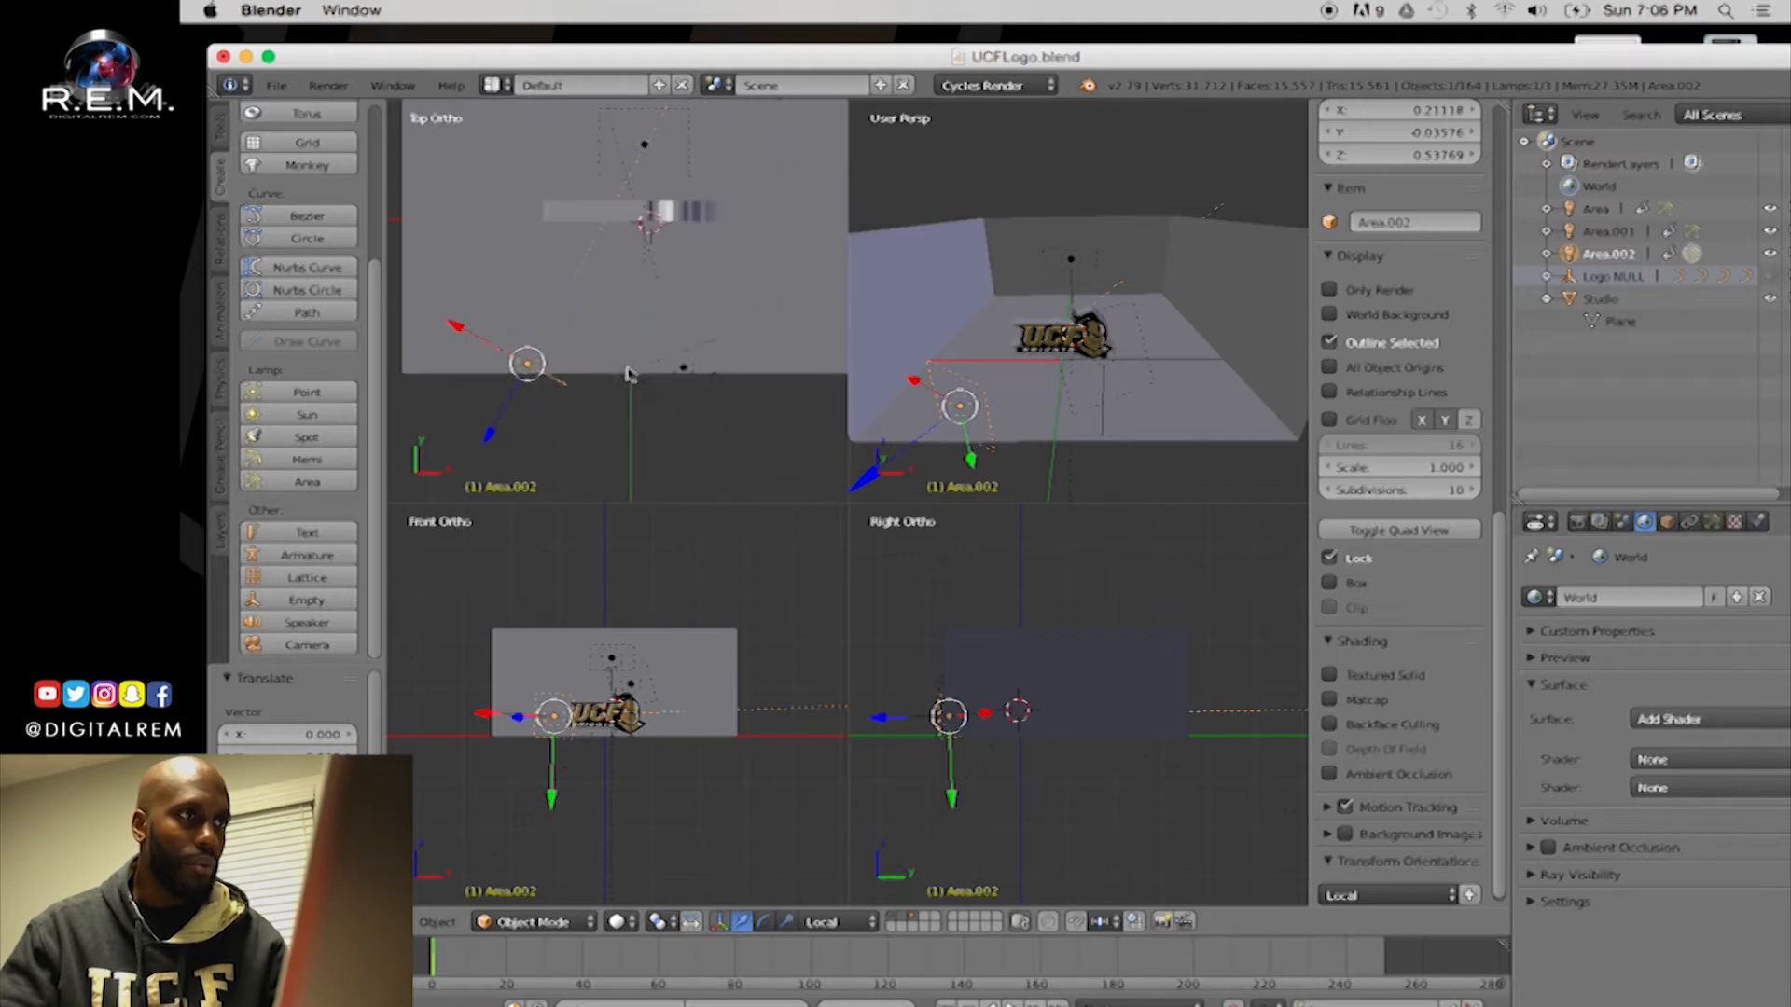
Select Area.001 and the lamp behind the logo in turn to review the three-light arrangement
right_click(683, 297)
right_click(687, 369)
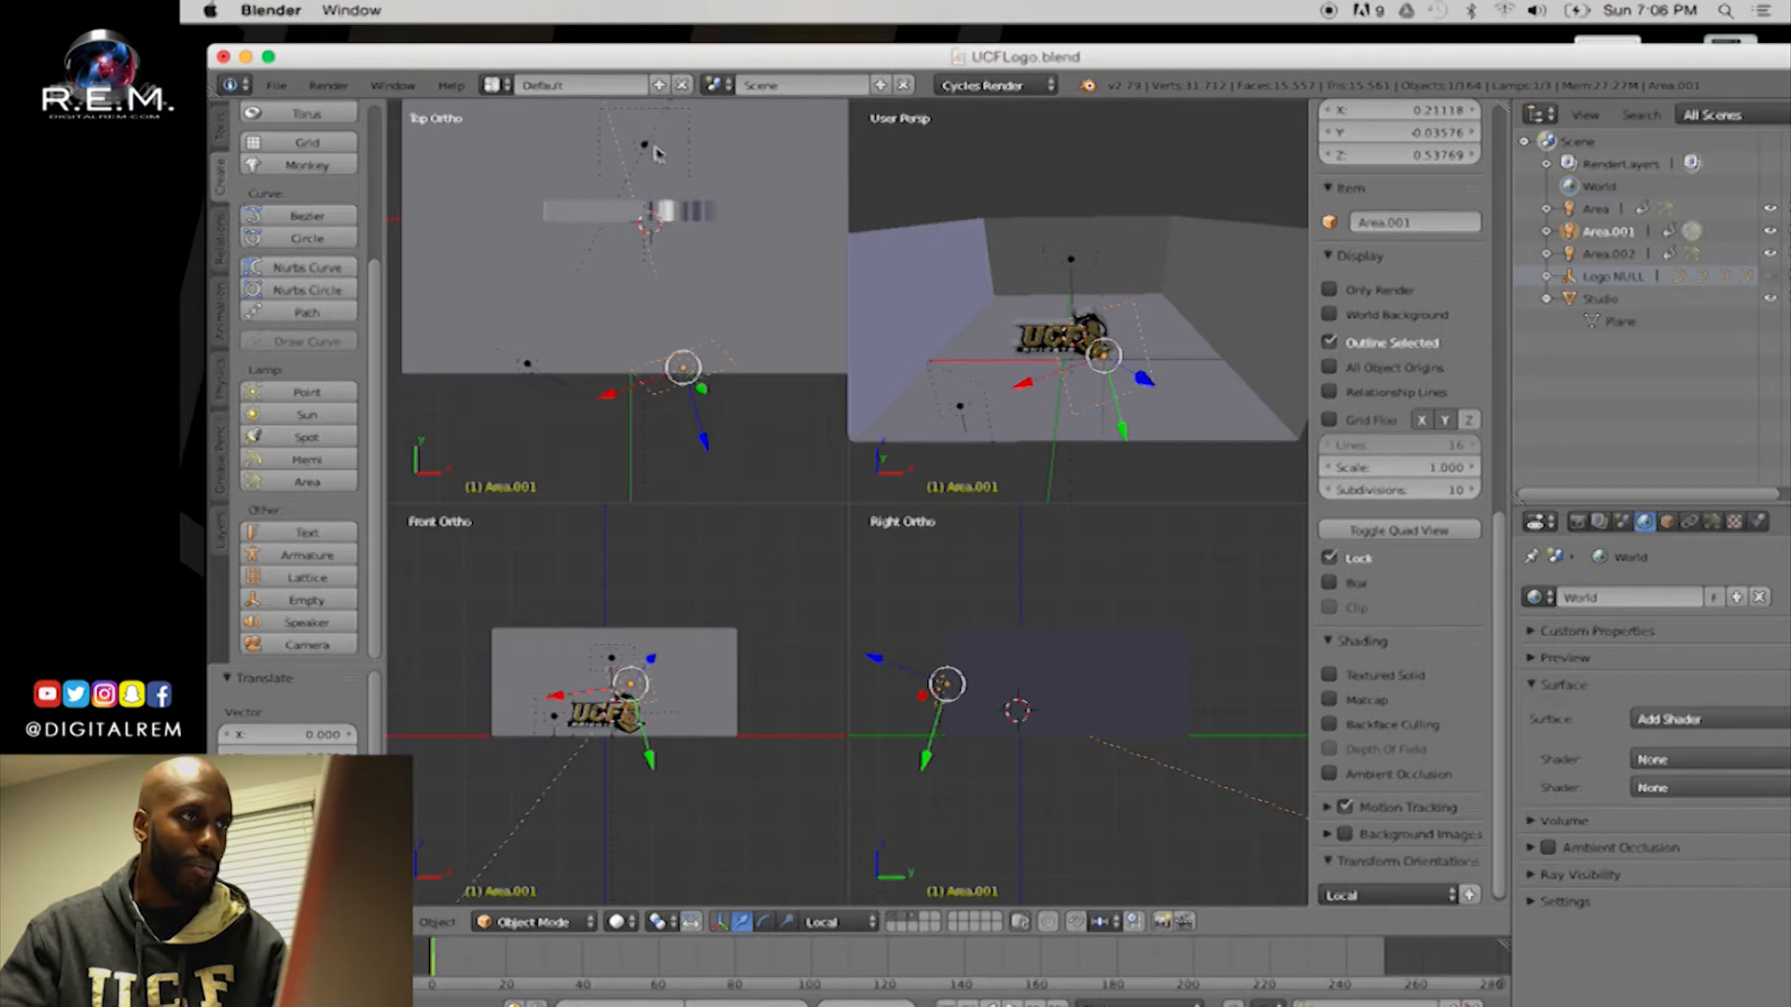
right_click(654, 152)
right_click(652, 159)
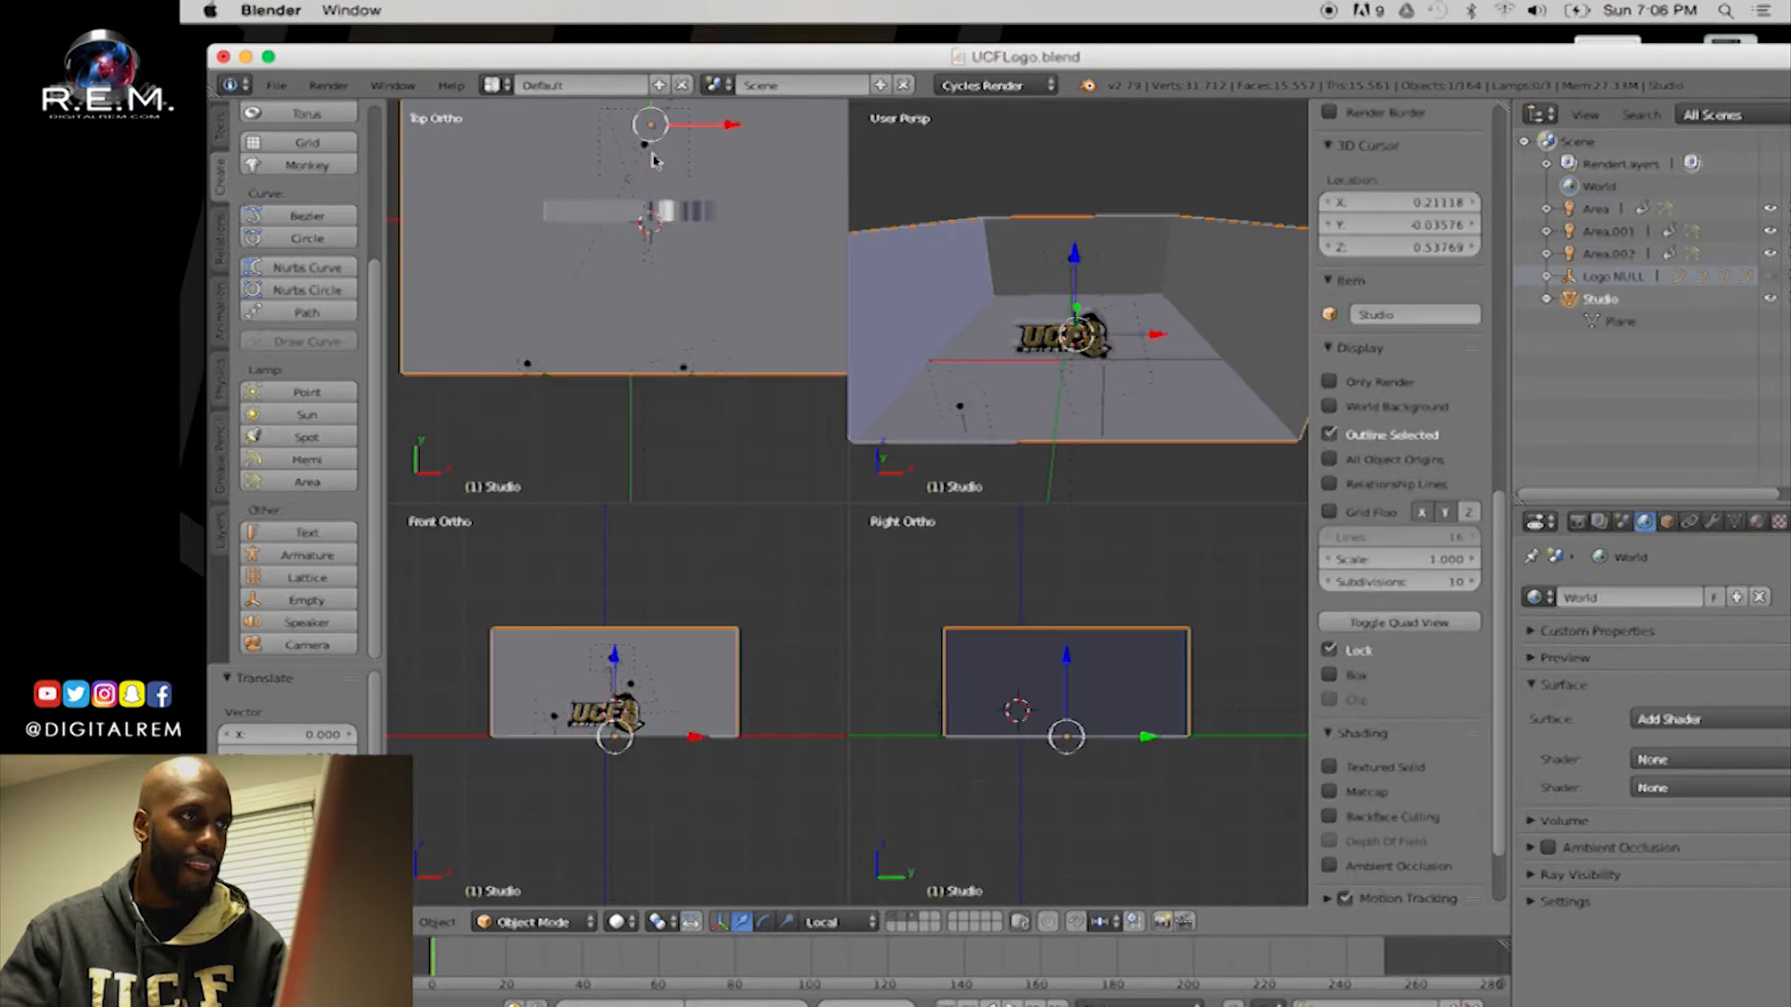
right_click(1048, 269)
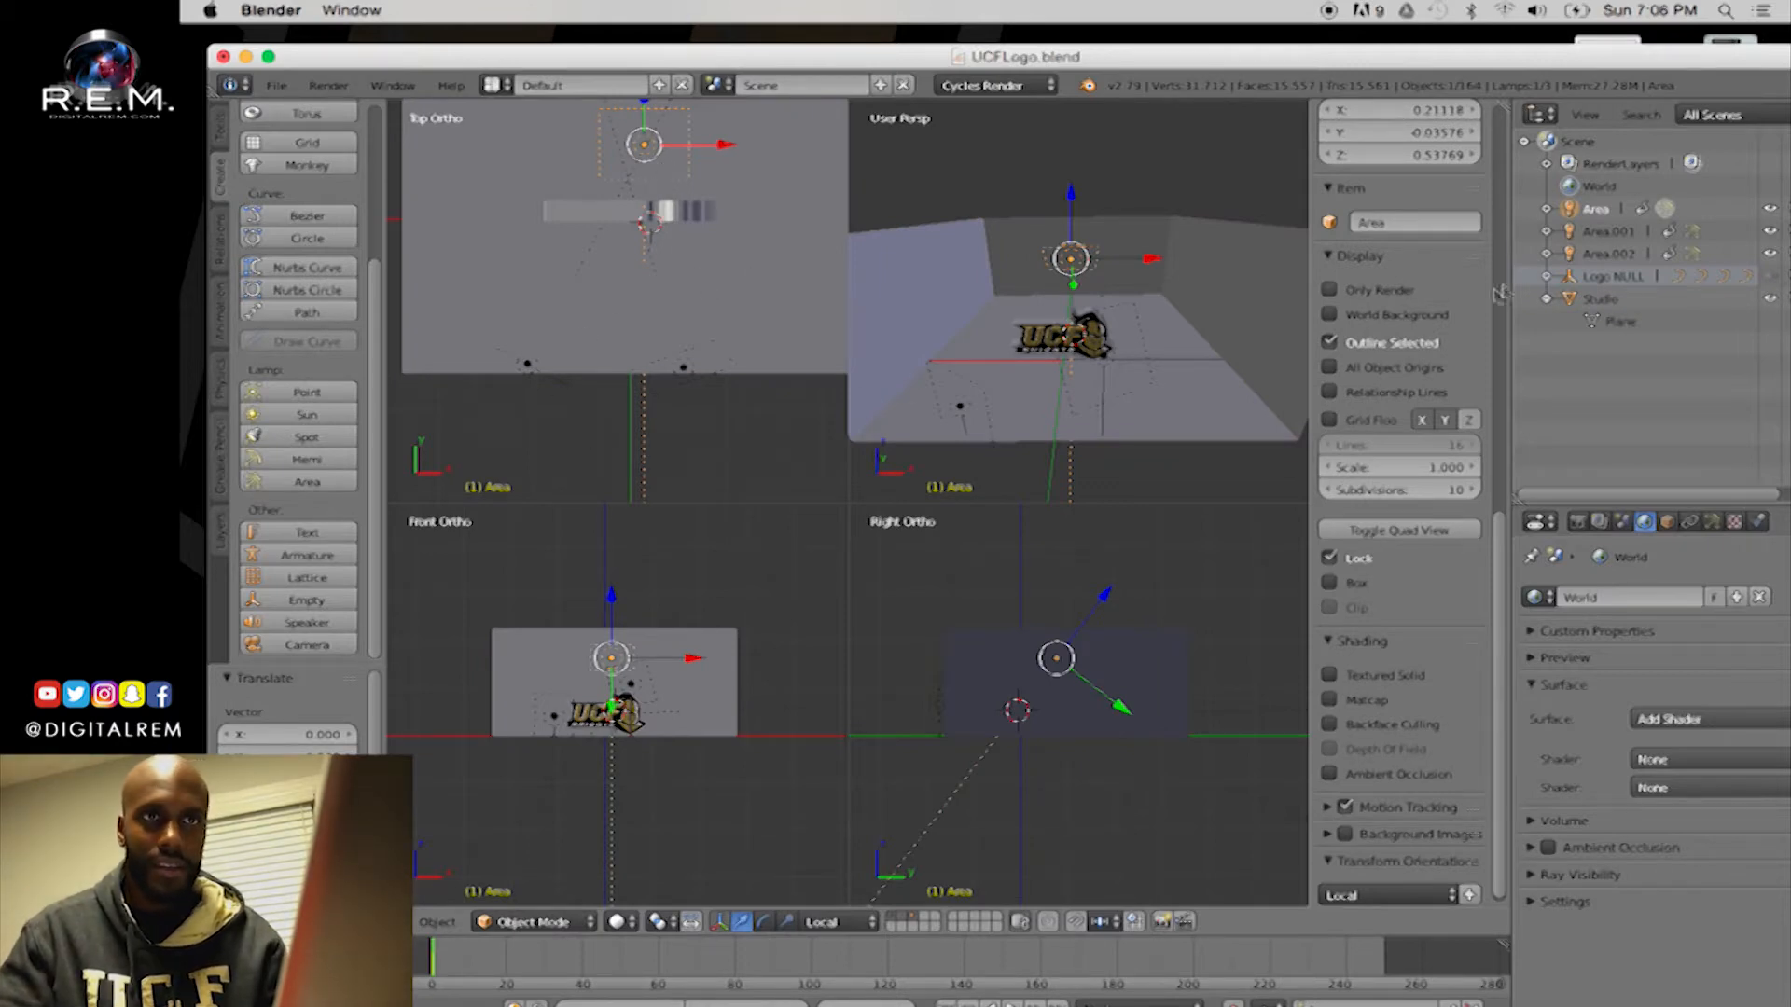
Rename the Area.001 lamp to Key Light
left_click(1599, 235)
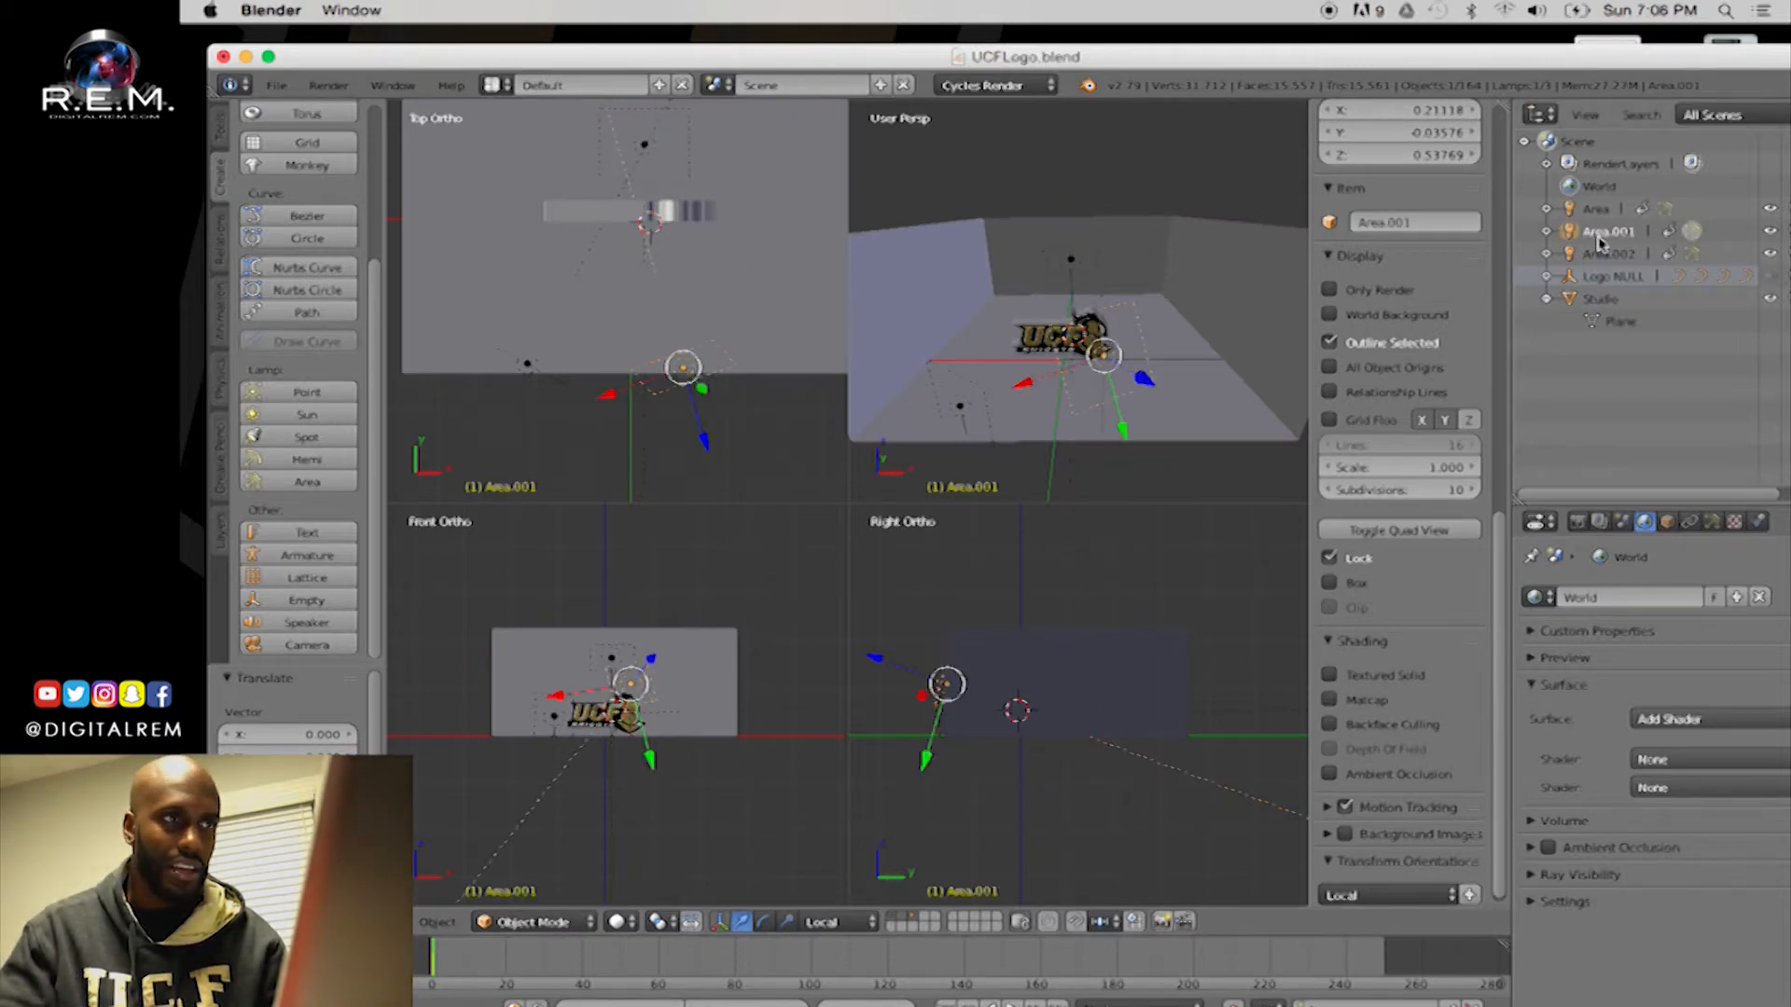
double_click(1599, 235)
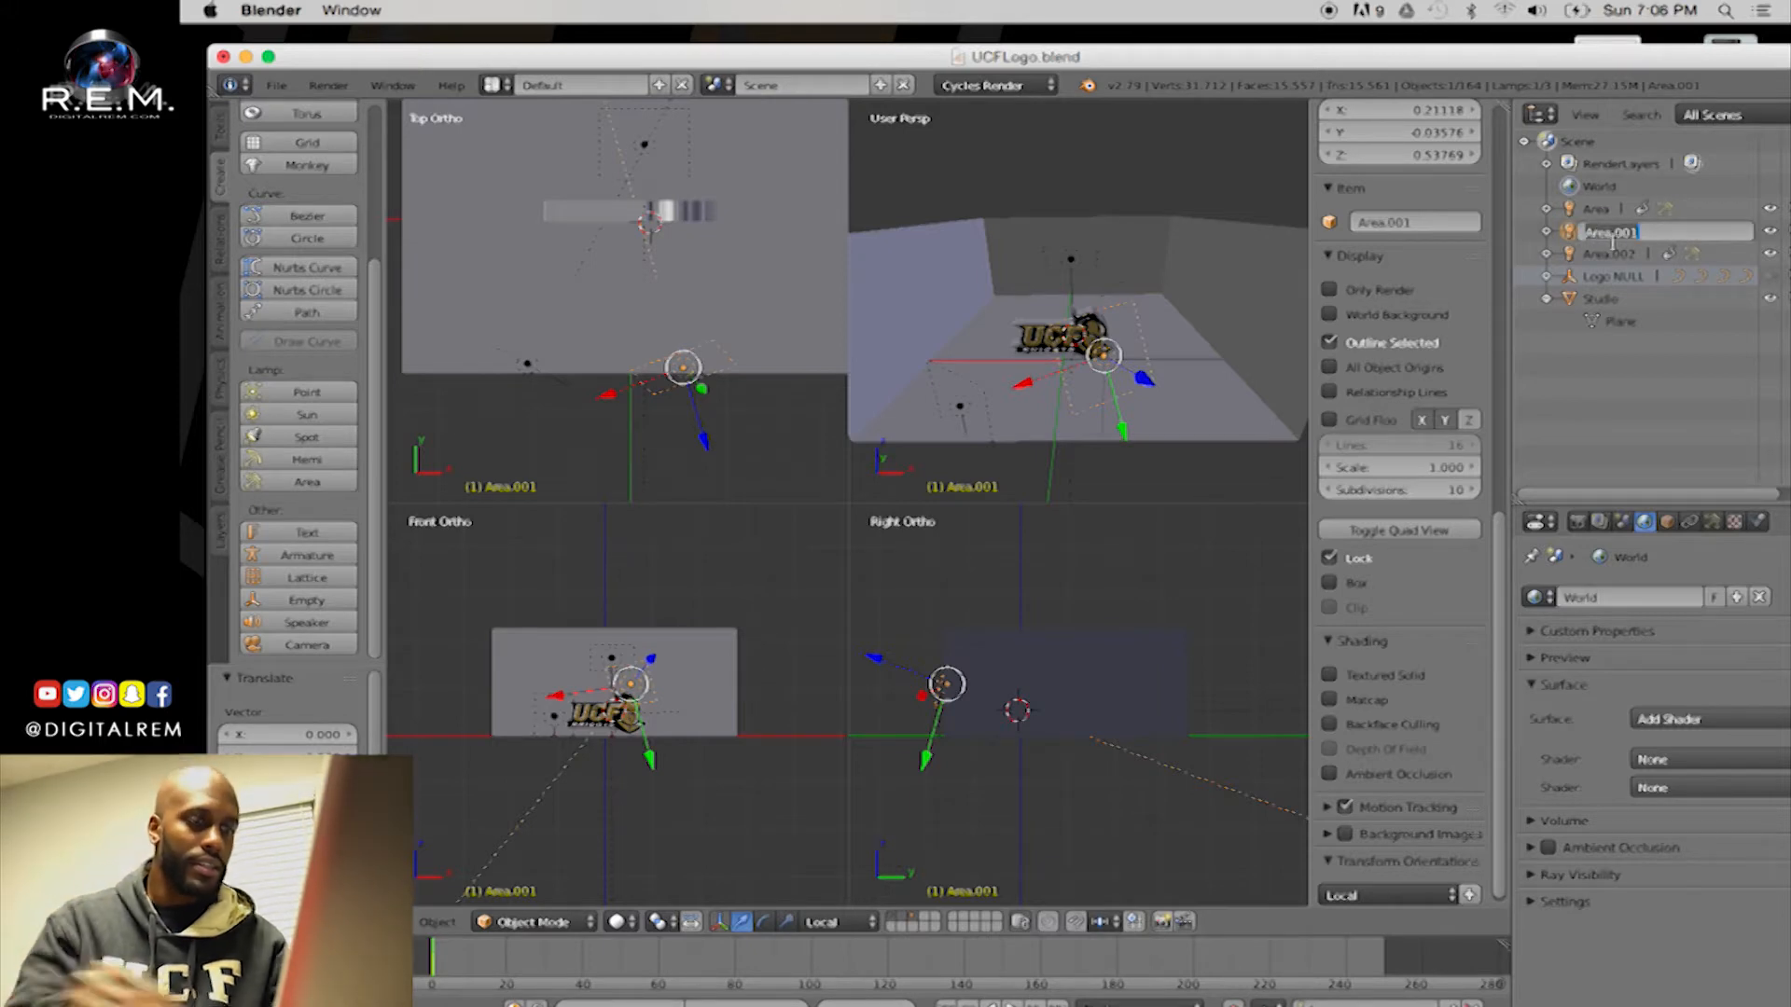
type("Key Light")
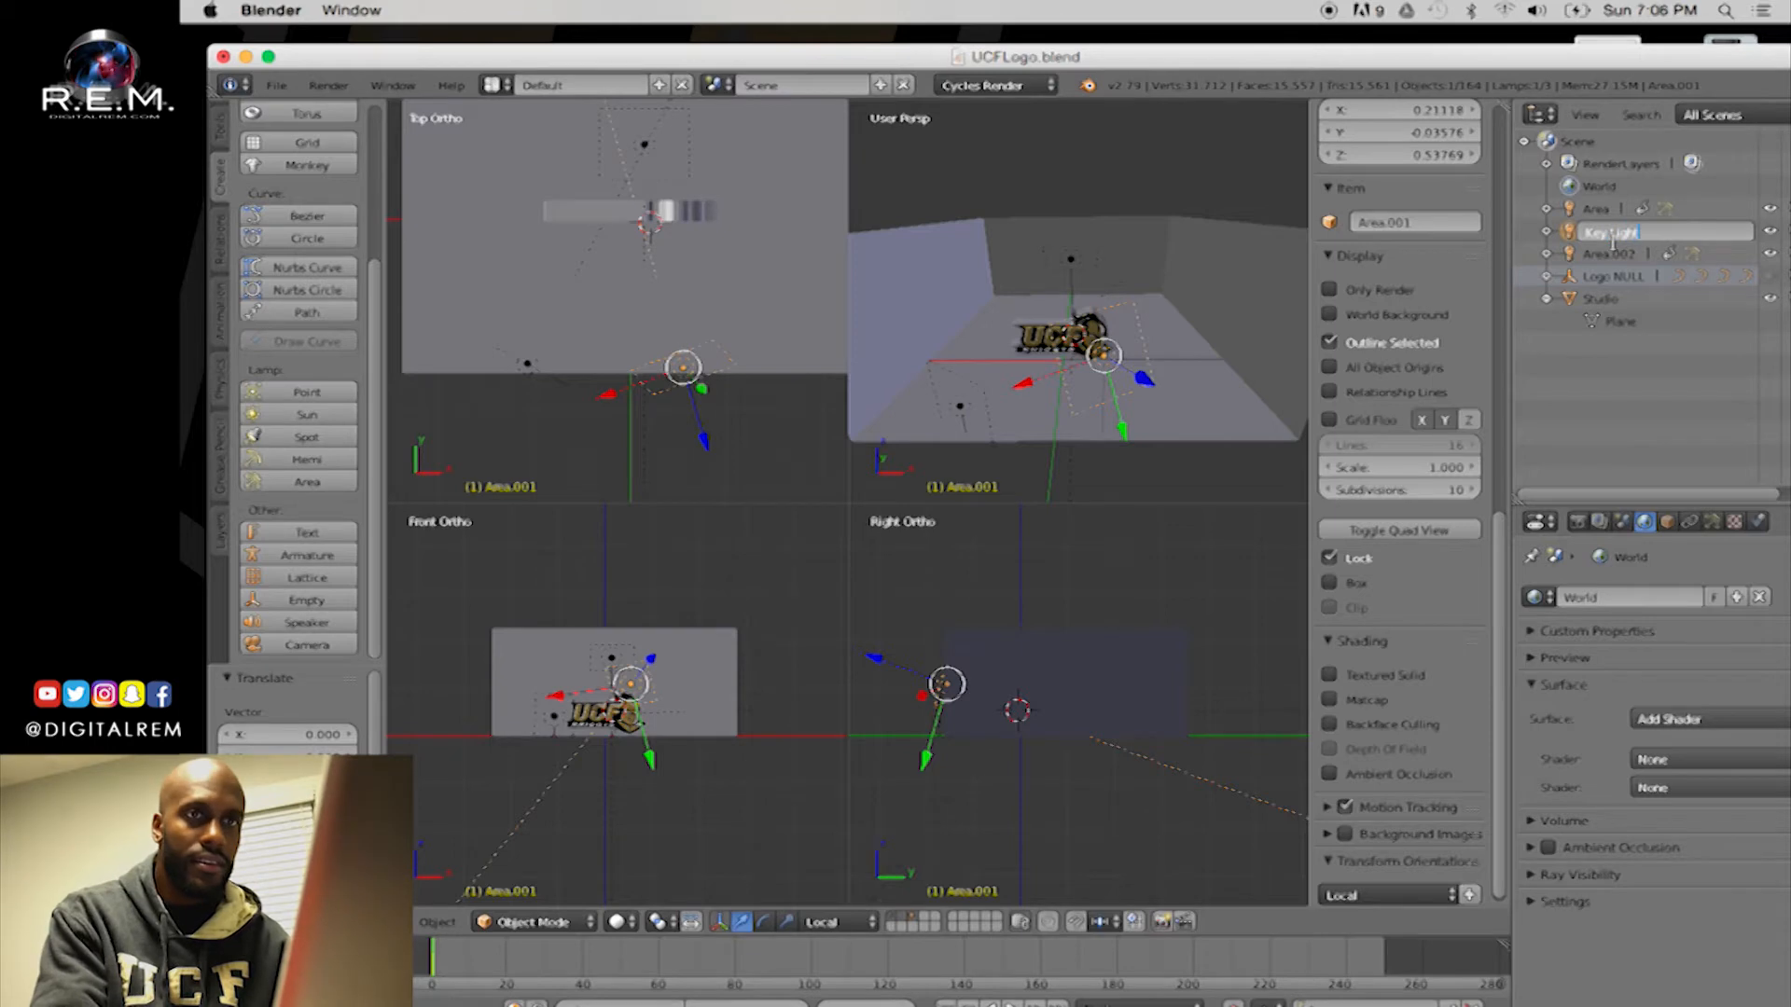
key("Return")
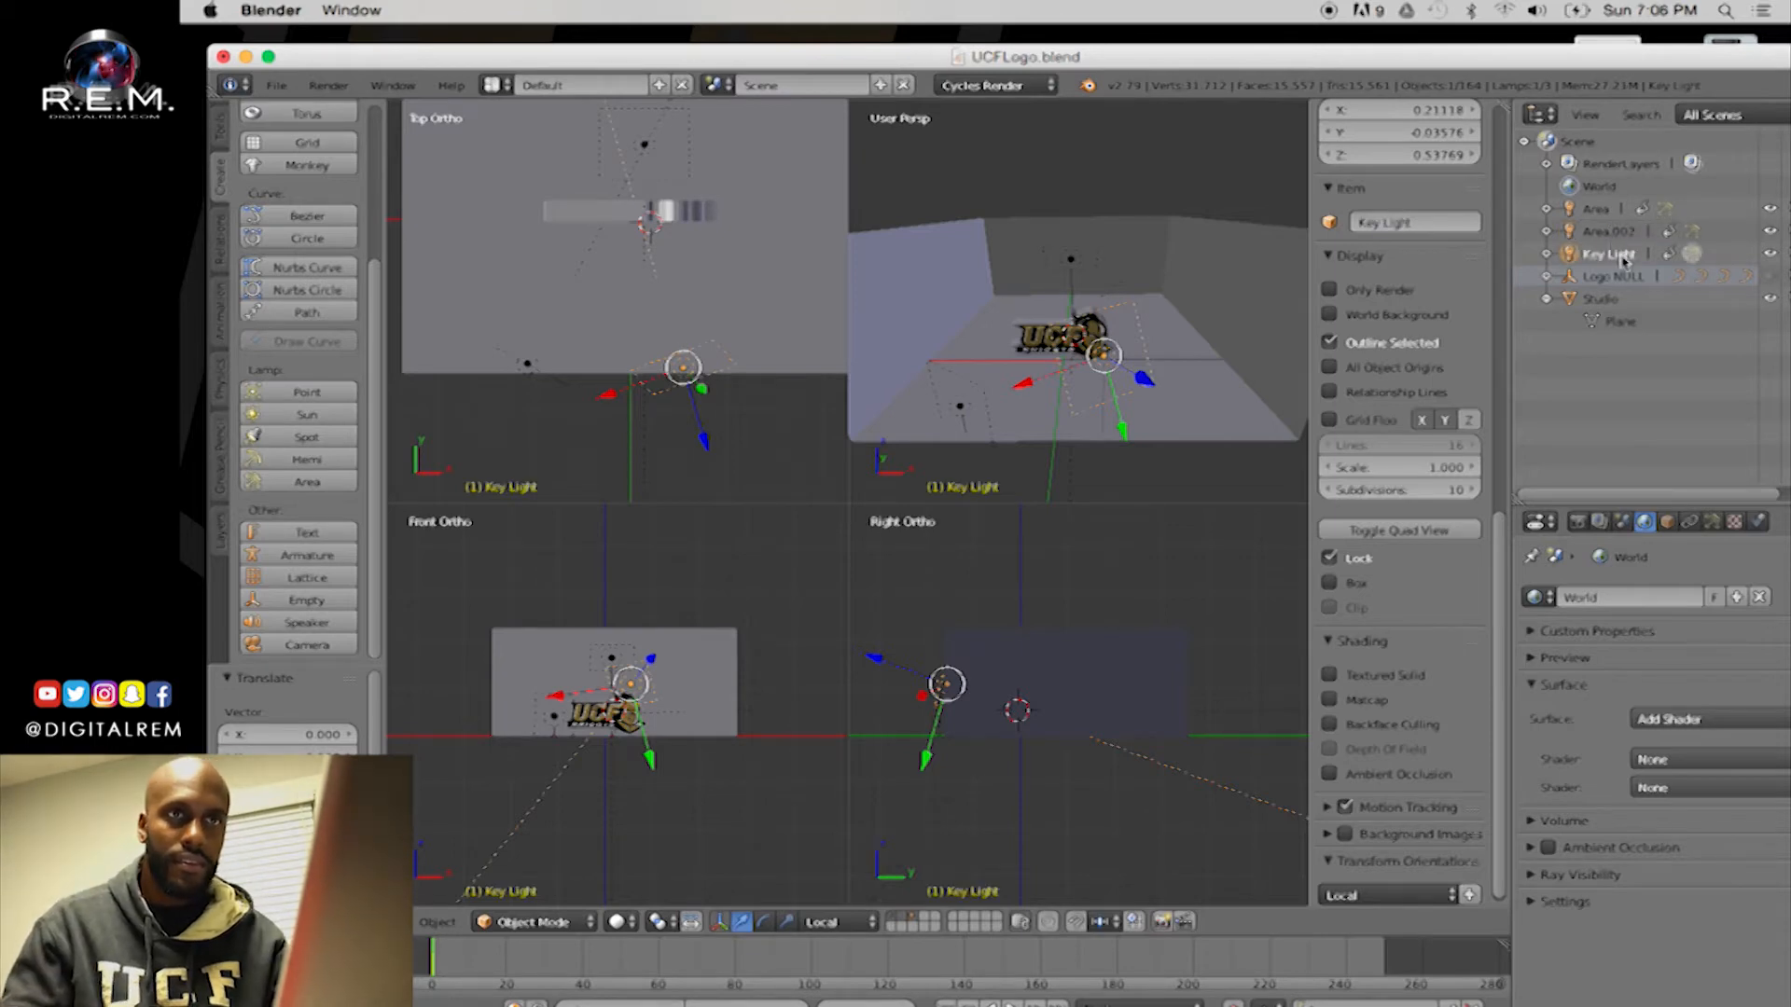
Rename the Area.002 lamp to Fill Light
left_click(1609, 232)
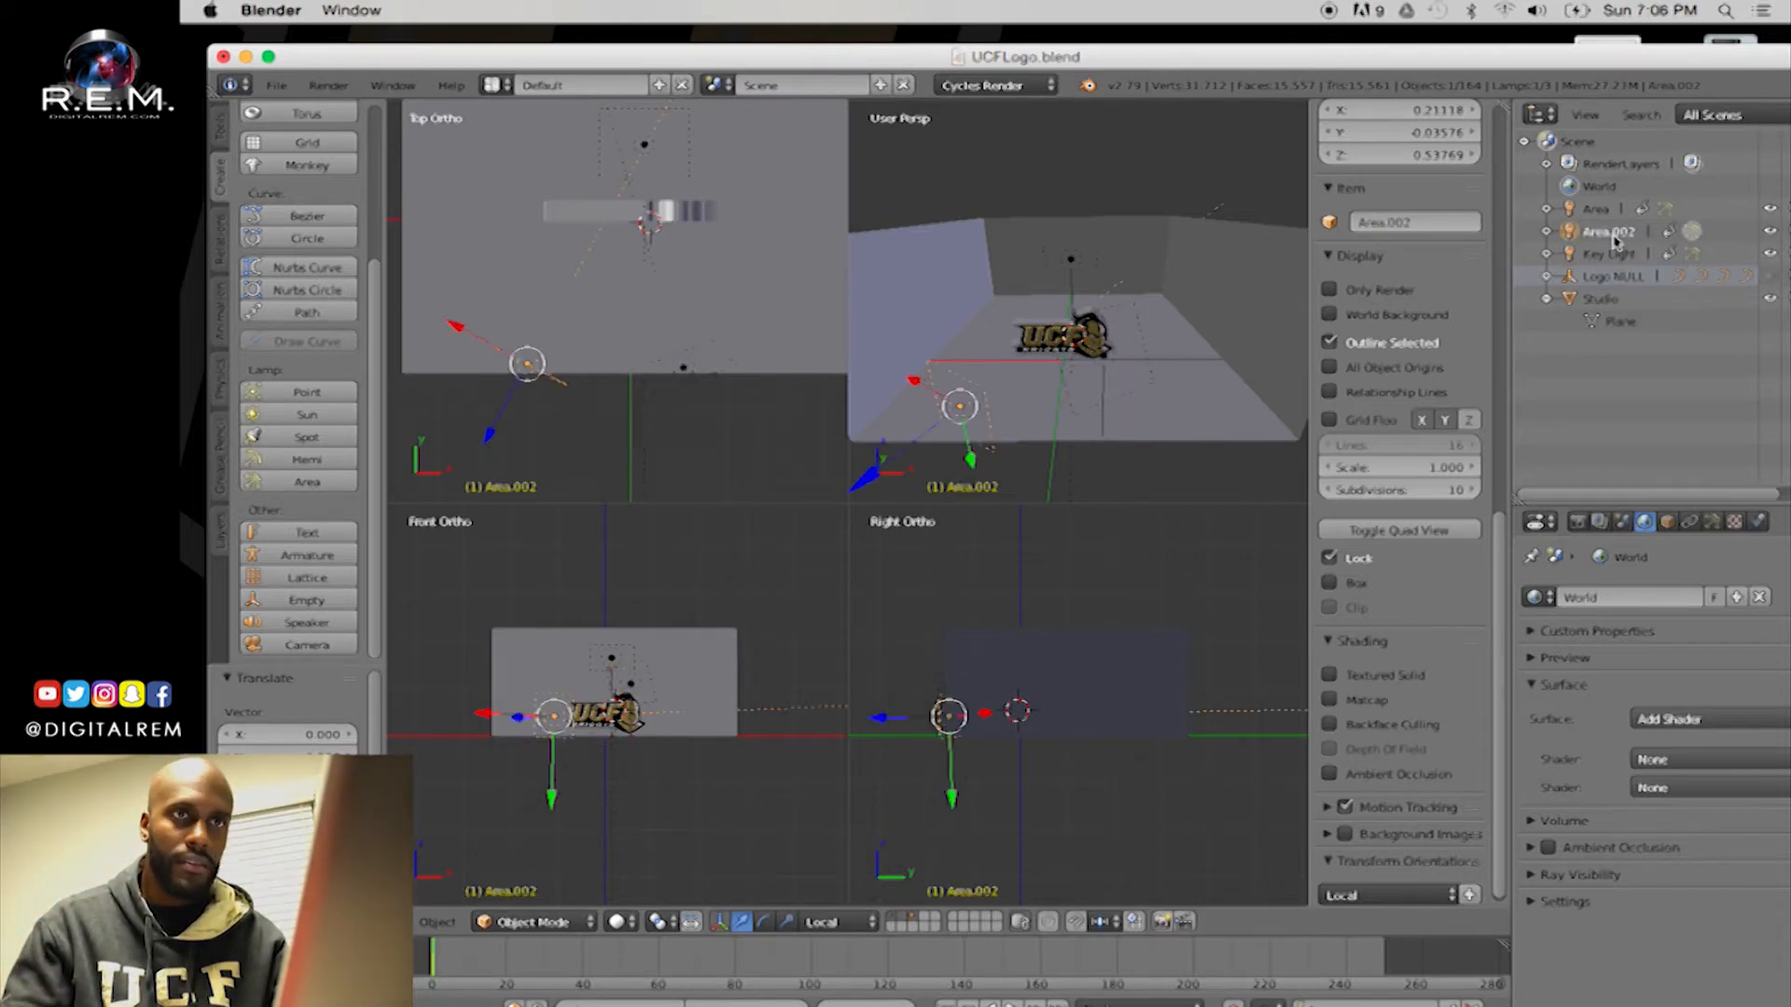
double_click(1611, 233)
type("Fill Light")
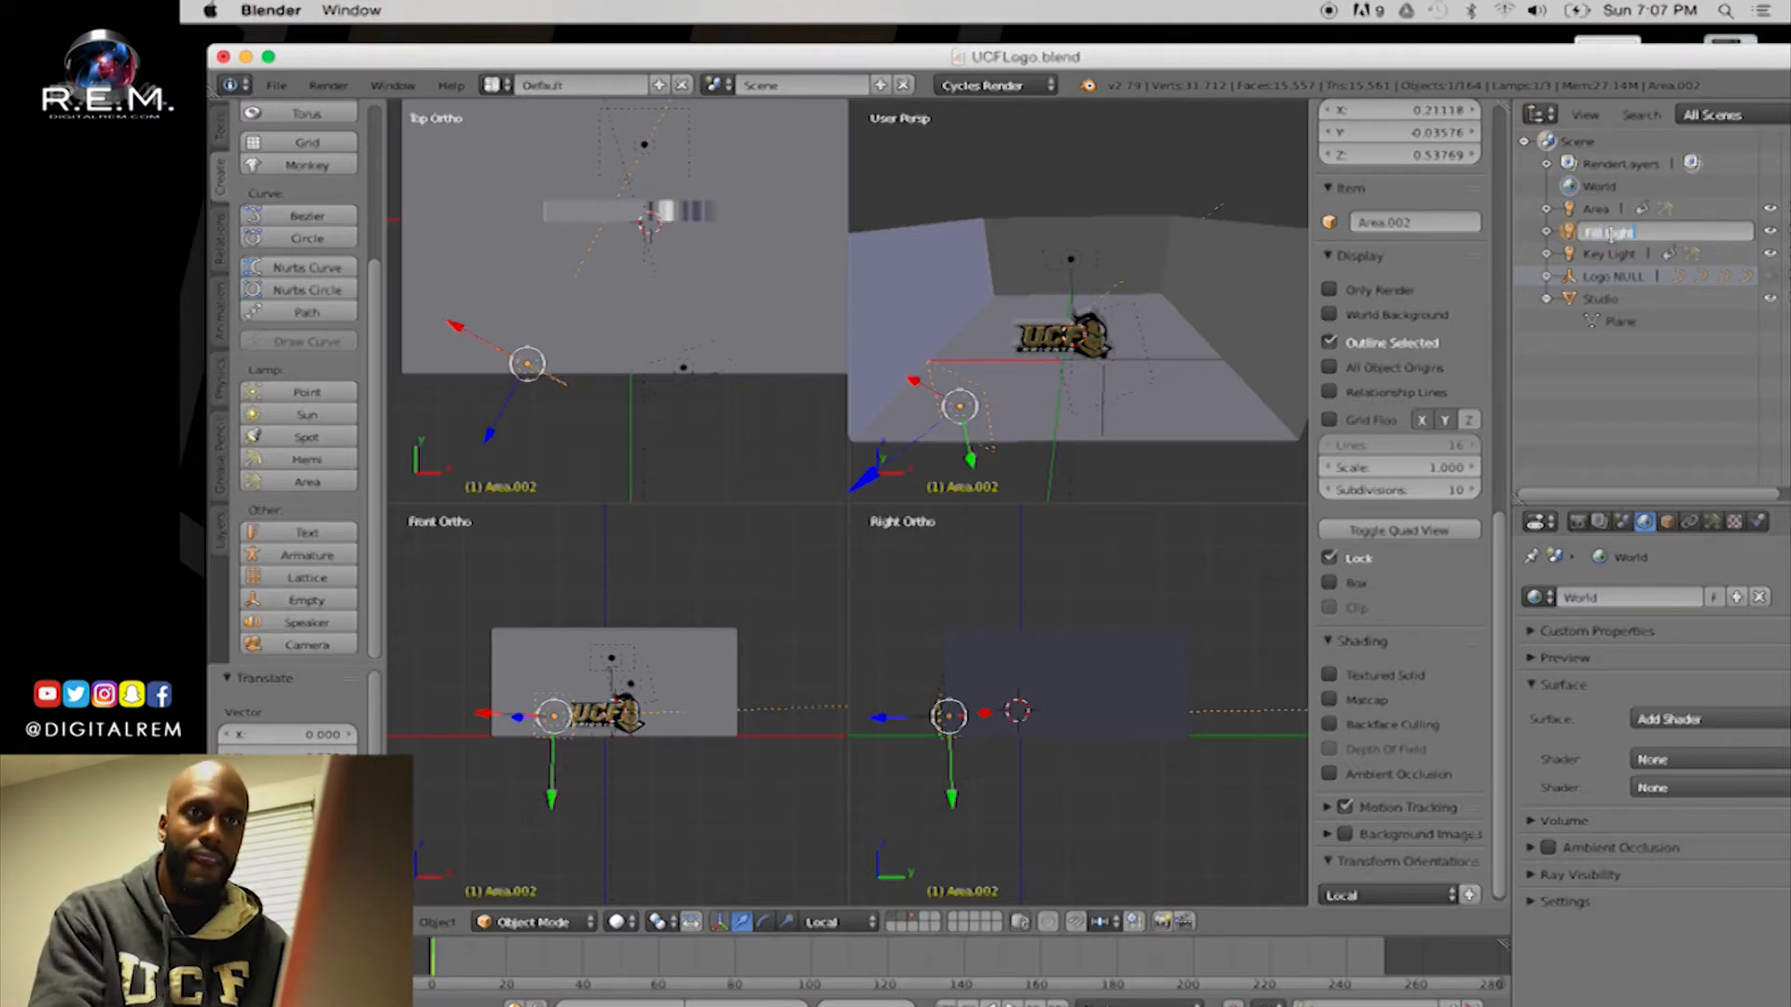
key("Return")
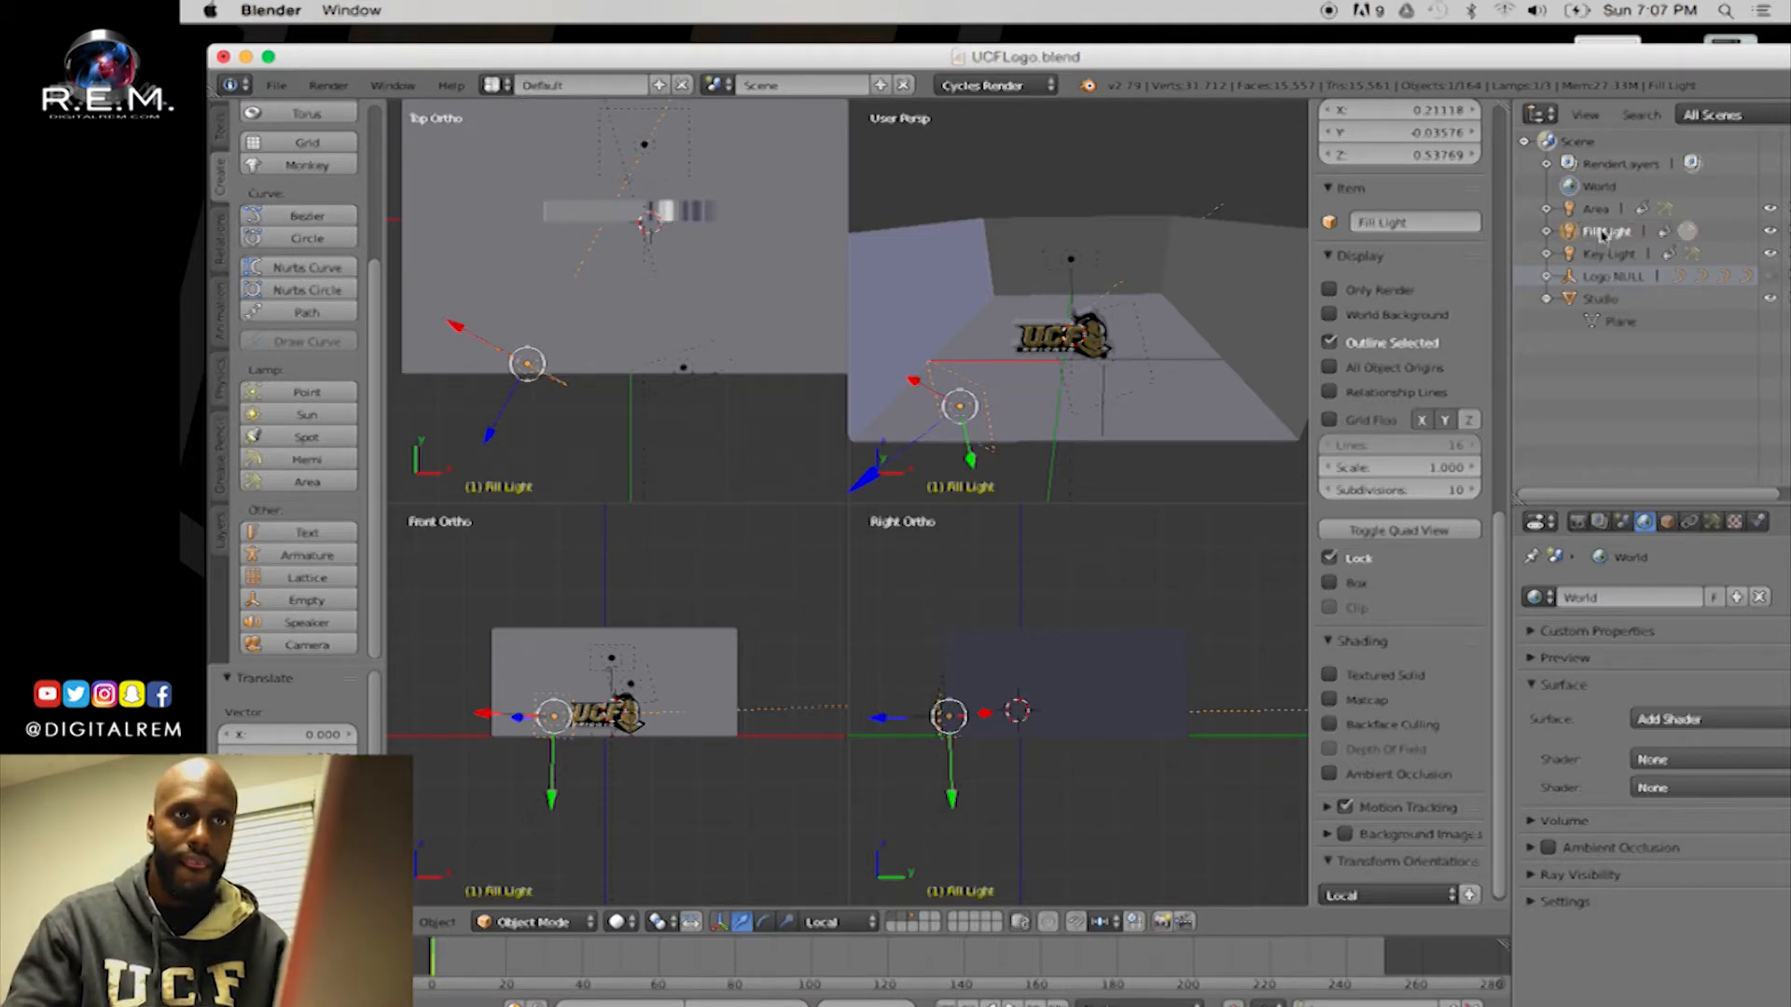
Rename the remaining Area lamp behind the logo to Backlight
left_click(1606, 254)
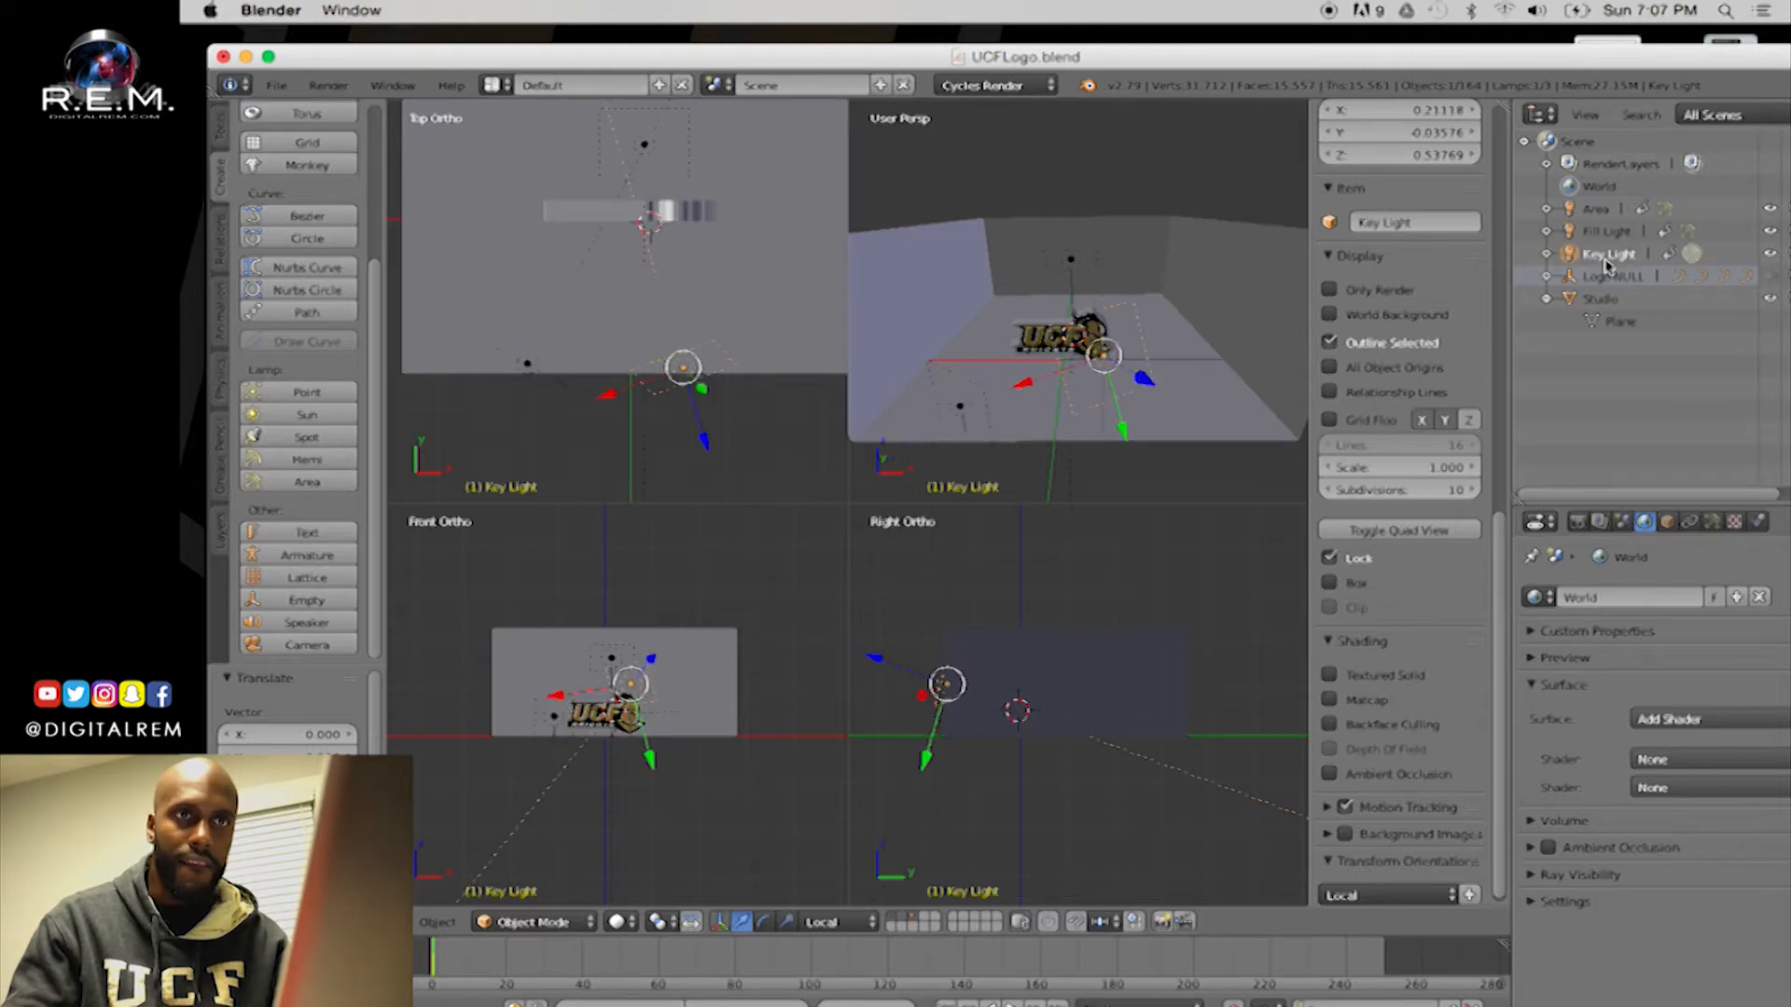
left_click(1601, 214)
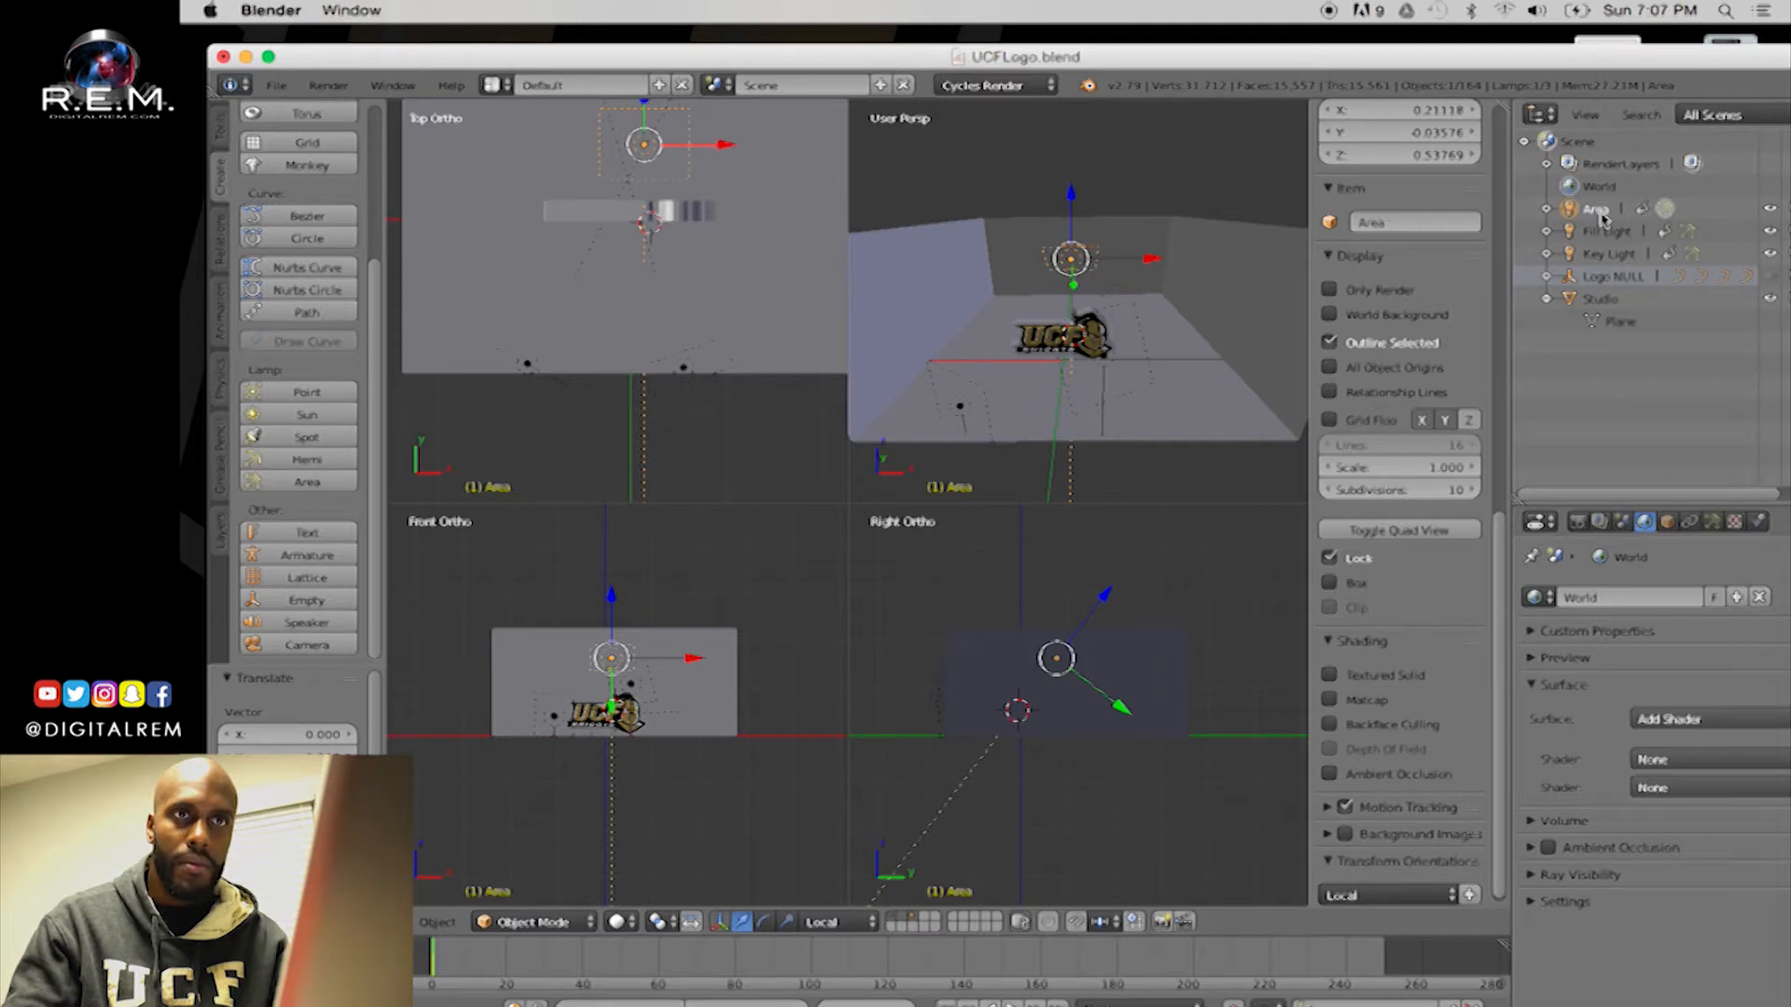
double_click(1597, 211)
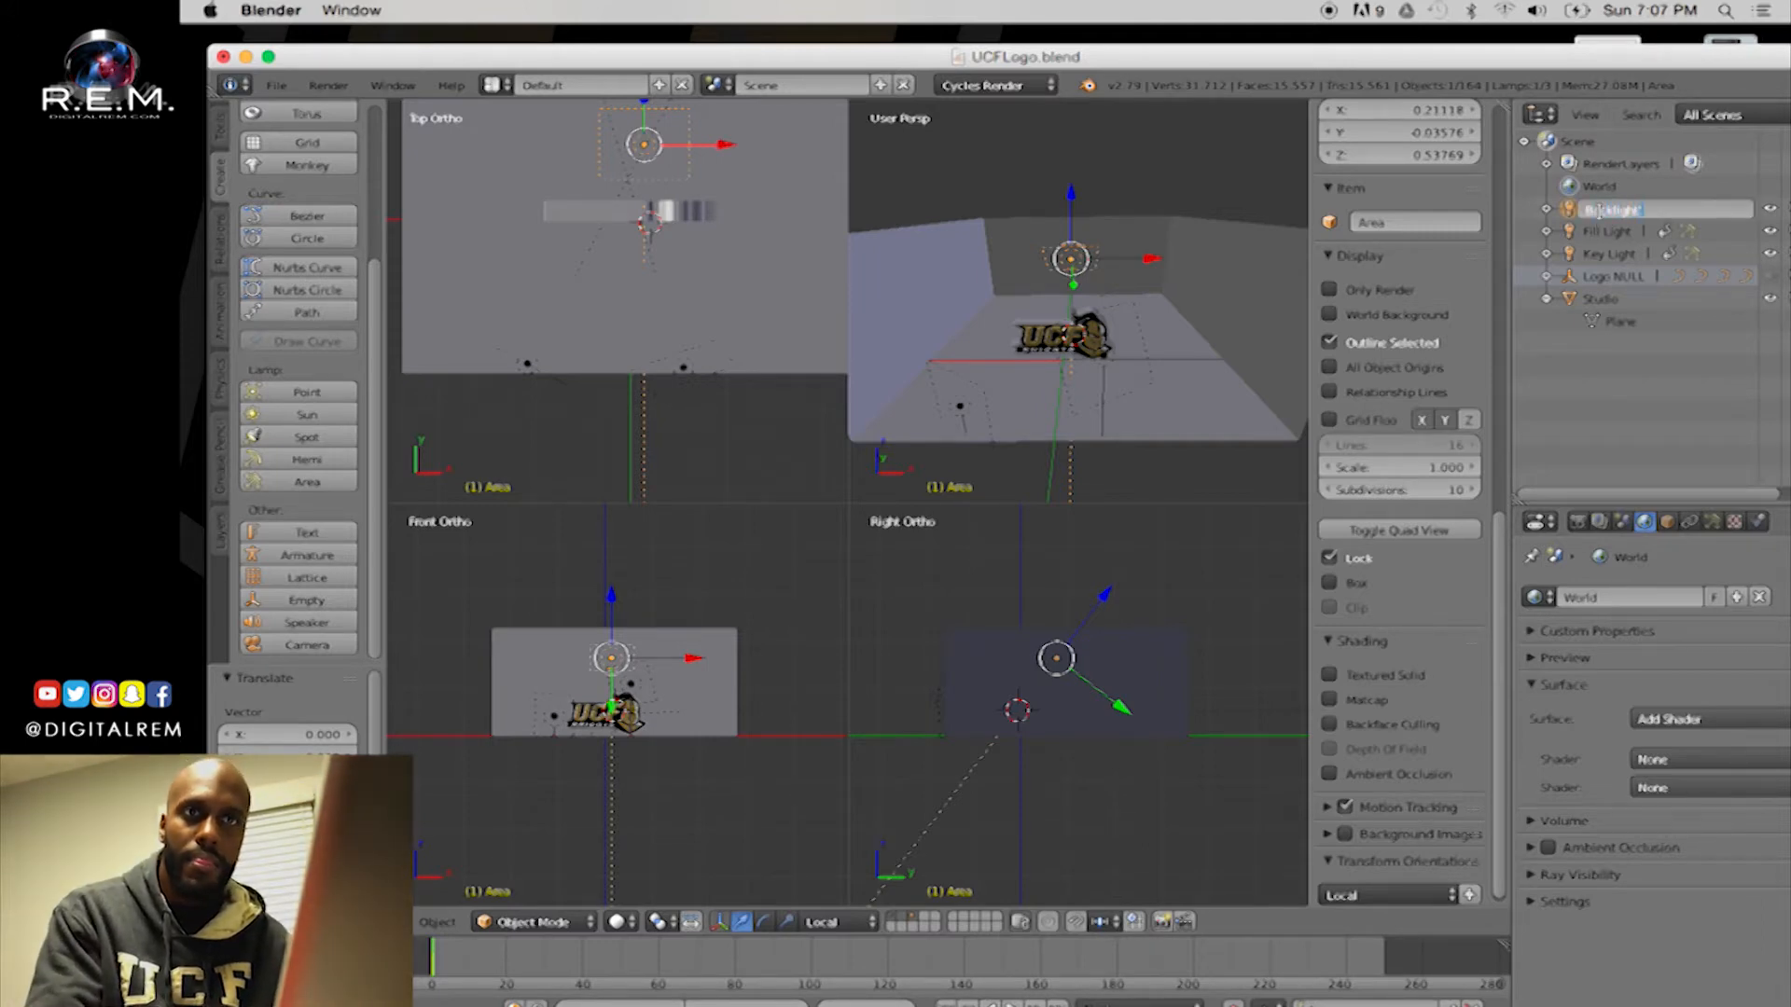
key("Return")
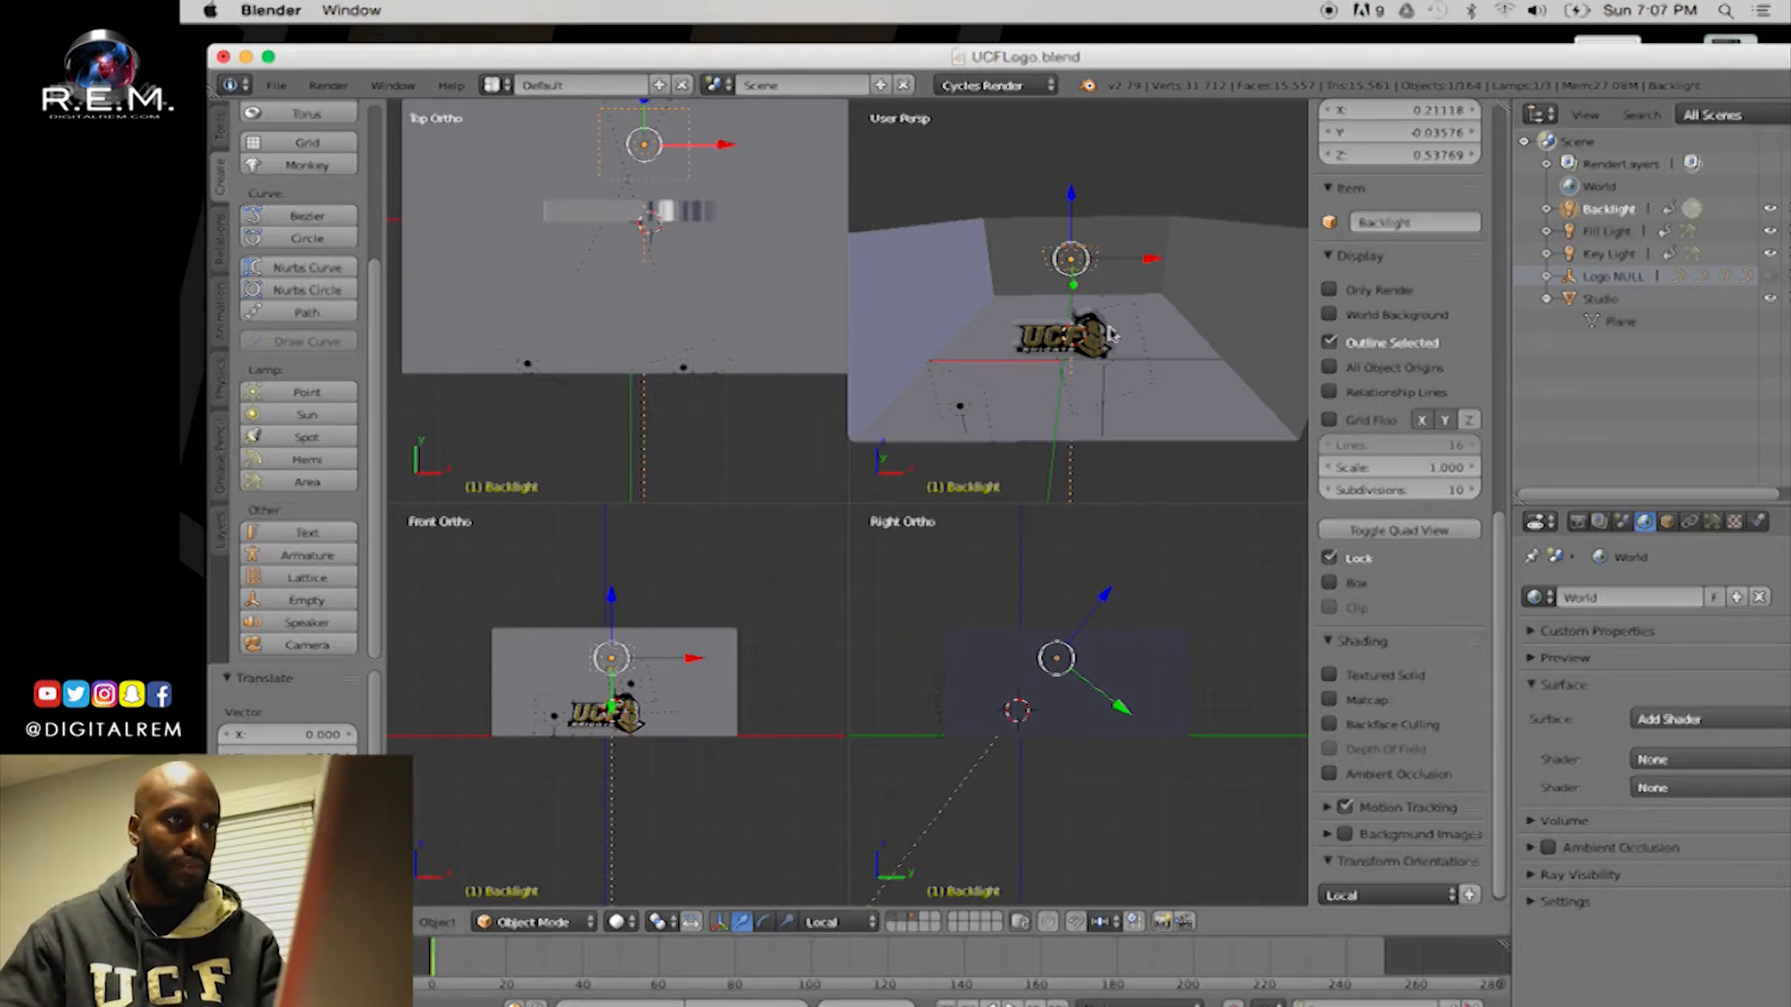
Return from quad view to the single perspective view and select the Backlight, Fill Light and Key Light together
key("ctrl+alt+q")
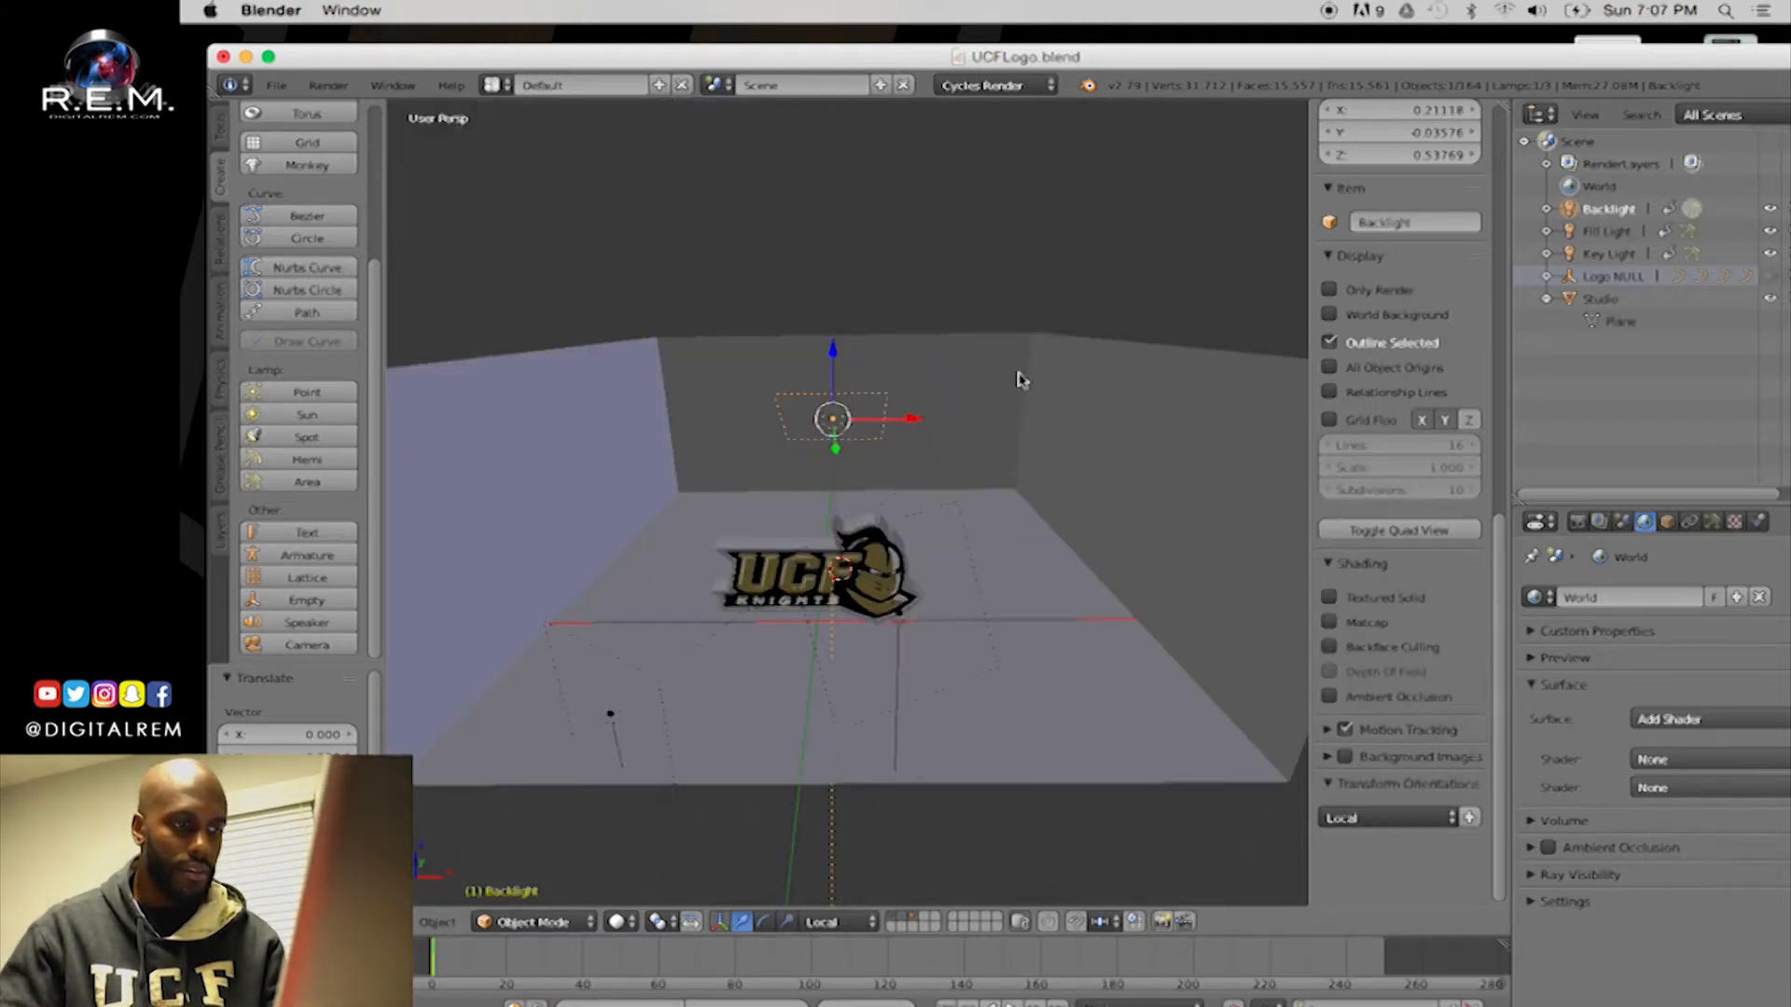
middle_click_drag(1023, 346, 1054, 380, "shift")
scroll(1048, 284, "up", 3)
left_click(1039, 297)
scroll(1040, 312, "down", 2)
right_click(1075, 366)
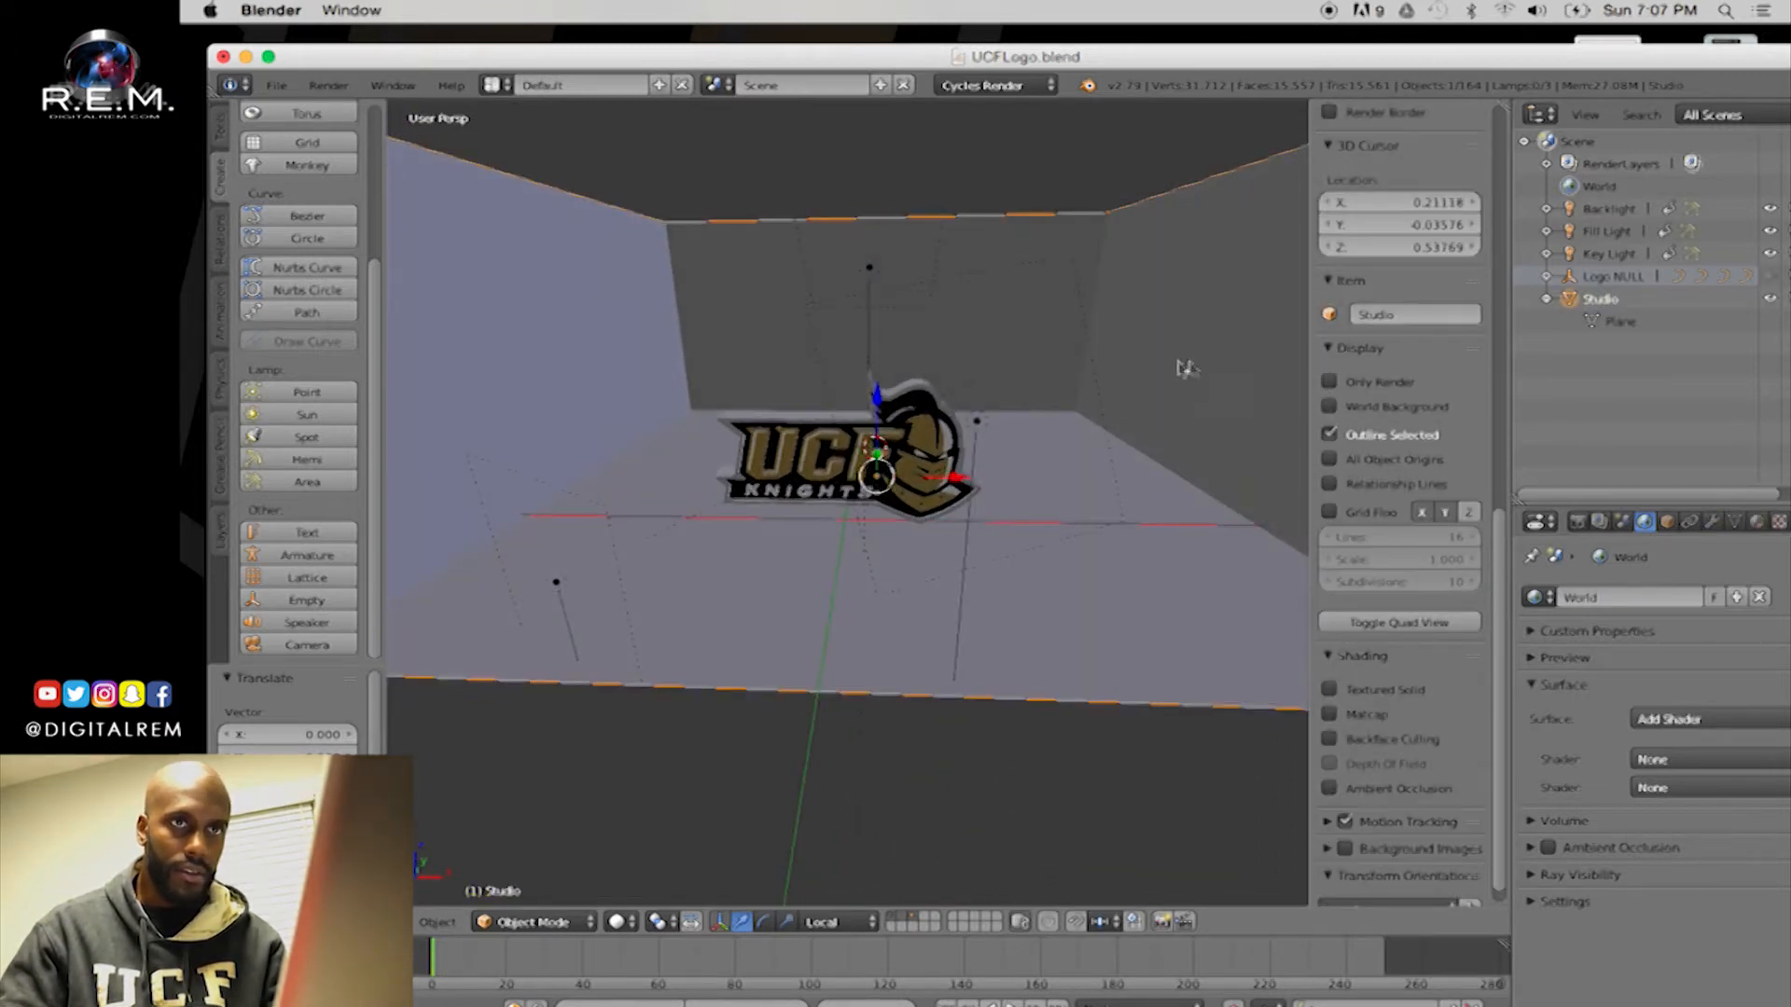
left_click(1607, 231)
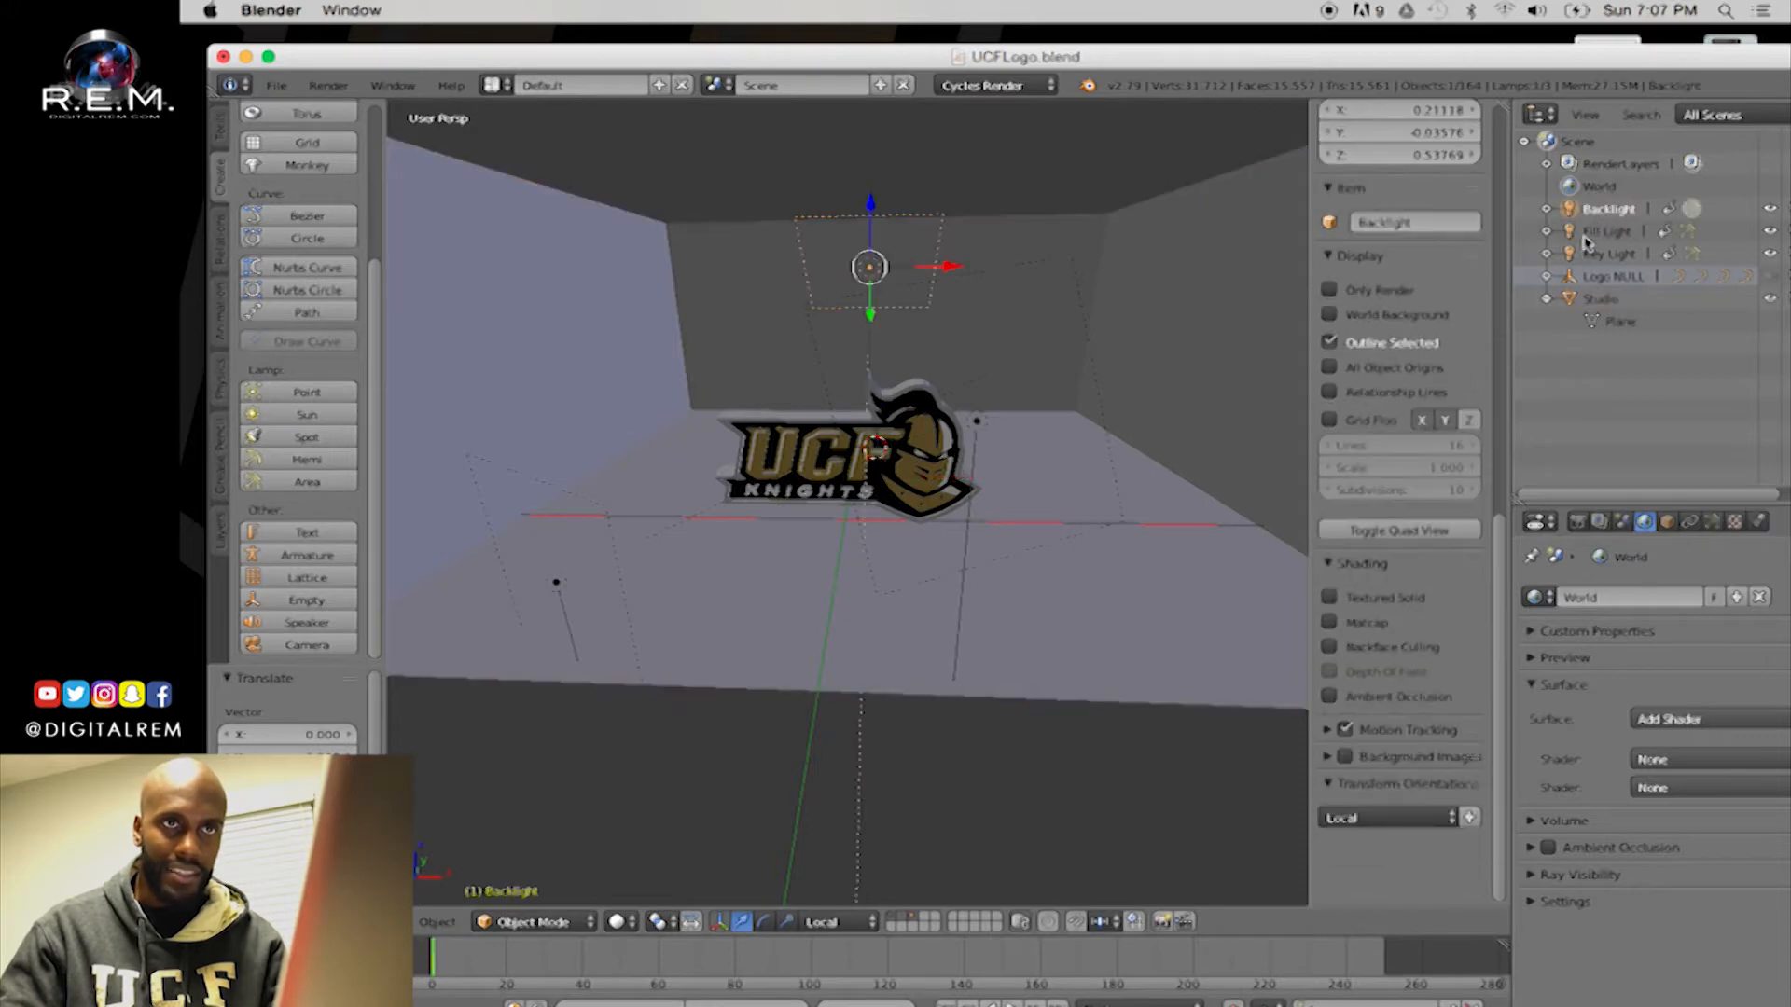
left_click(1591, 255)
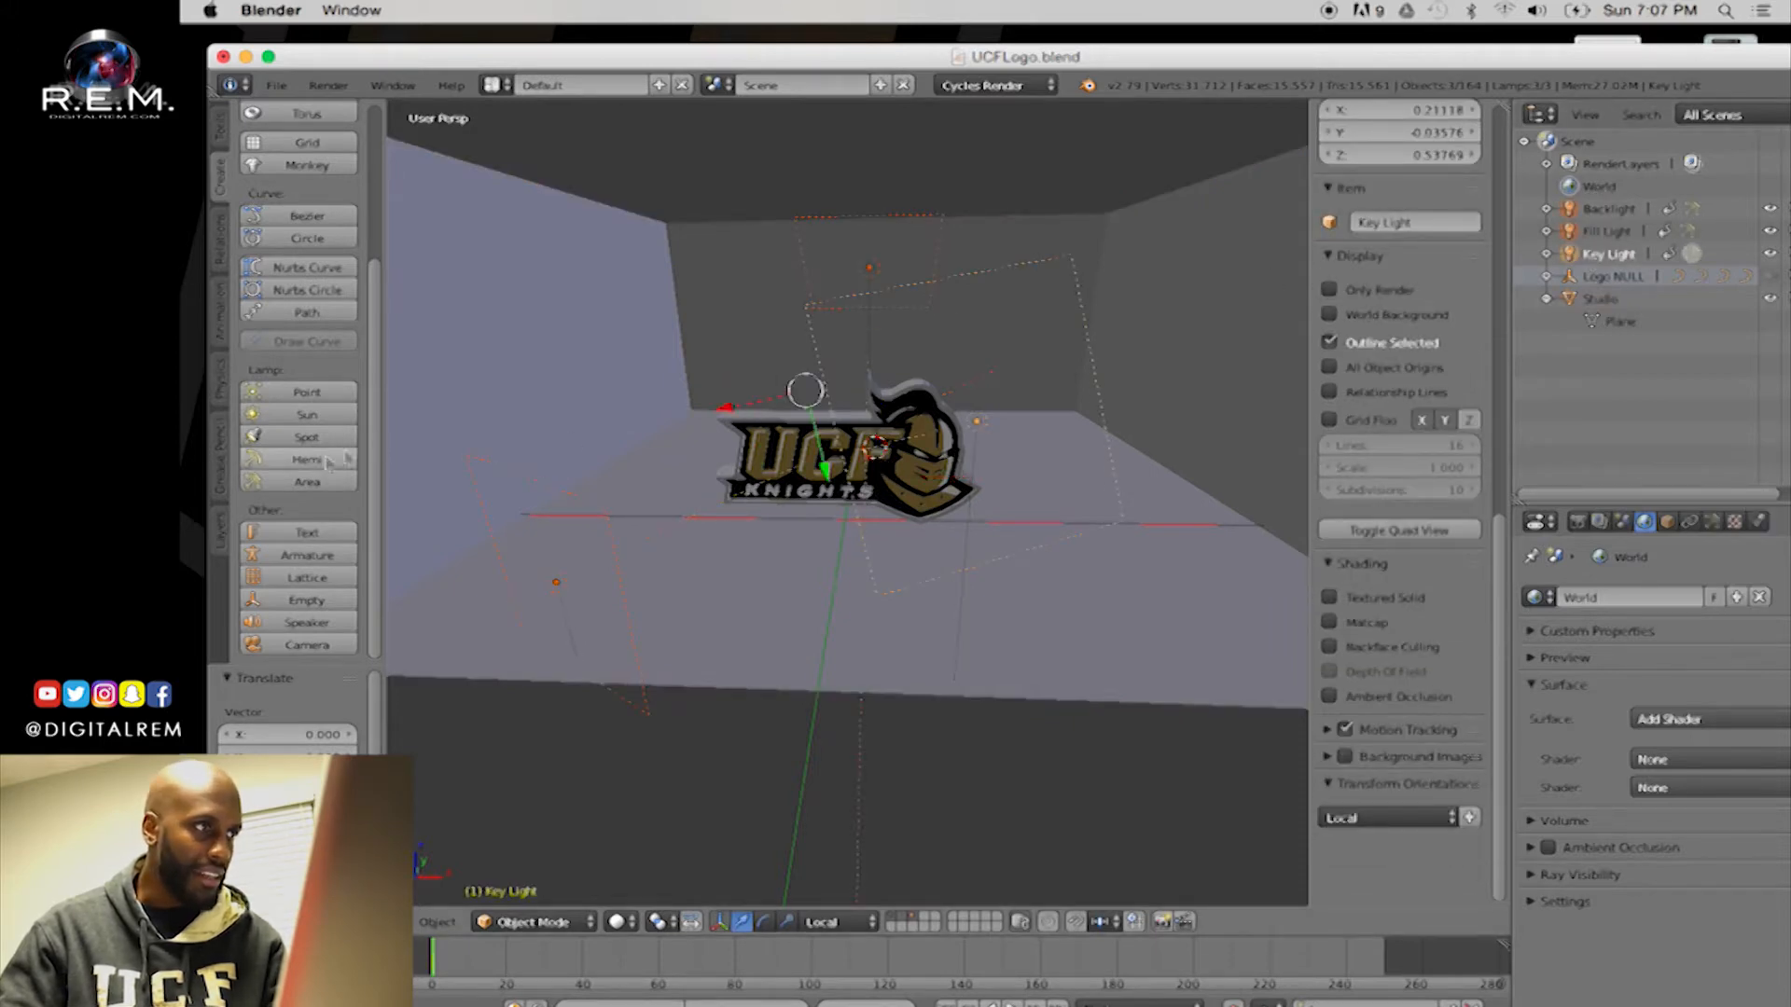
Toggle the Light layer's visibility off and on to check that it holds the three lamps, leaving it visible
left_click(224, 528)
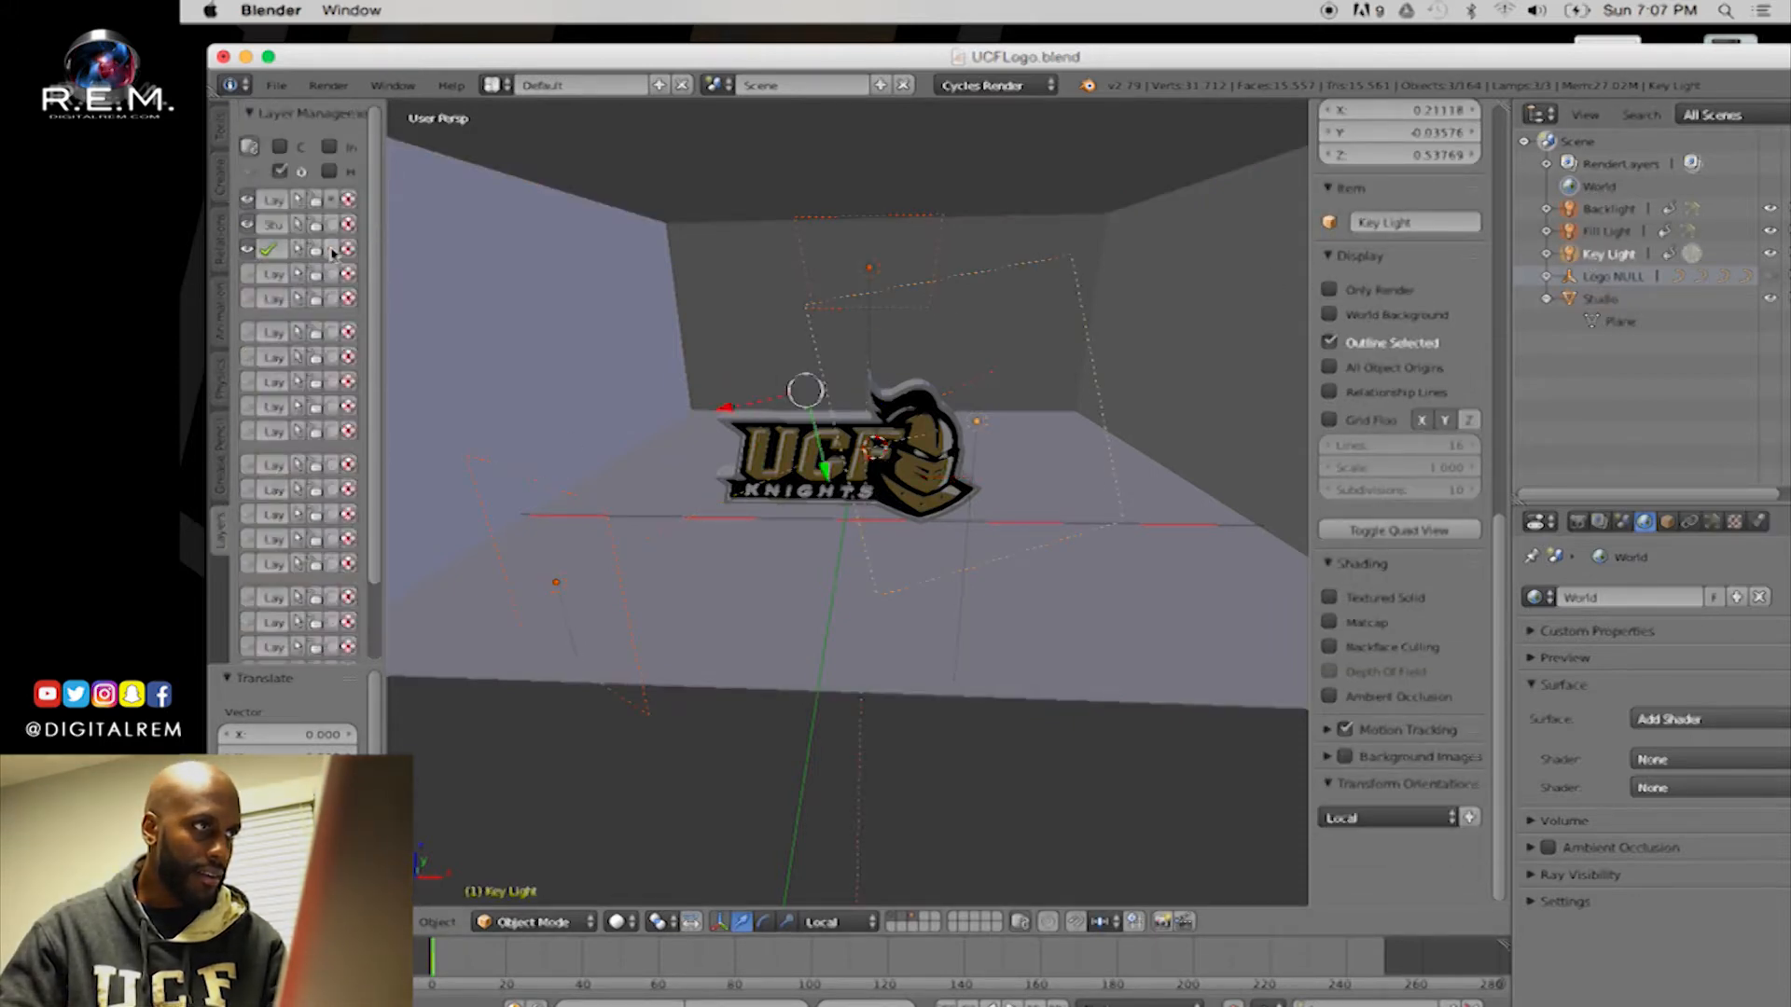
left_click(252, 251)
left_click(252, 251)
left_click(252, 251)
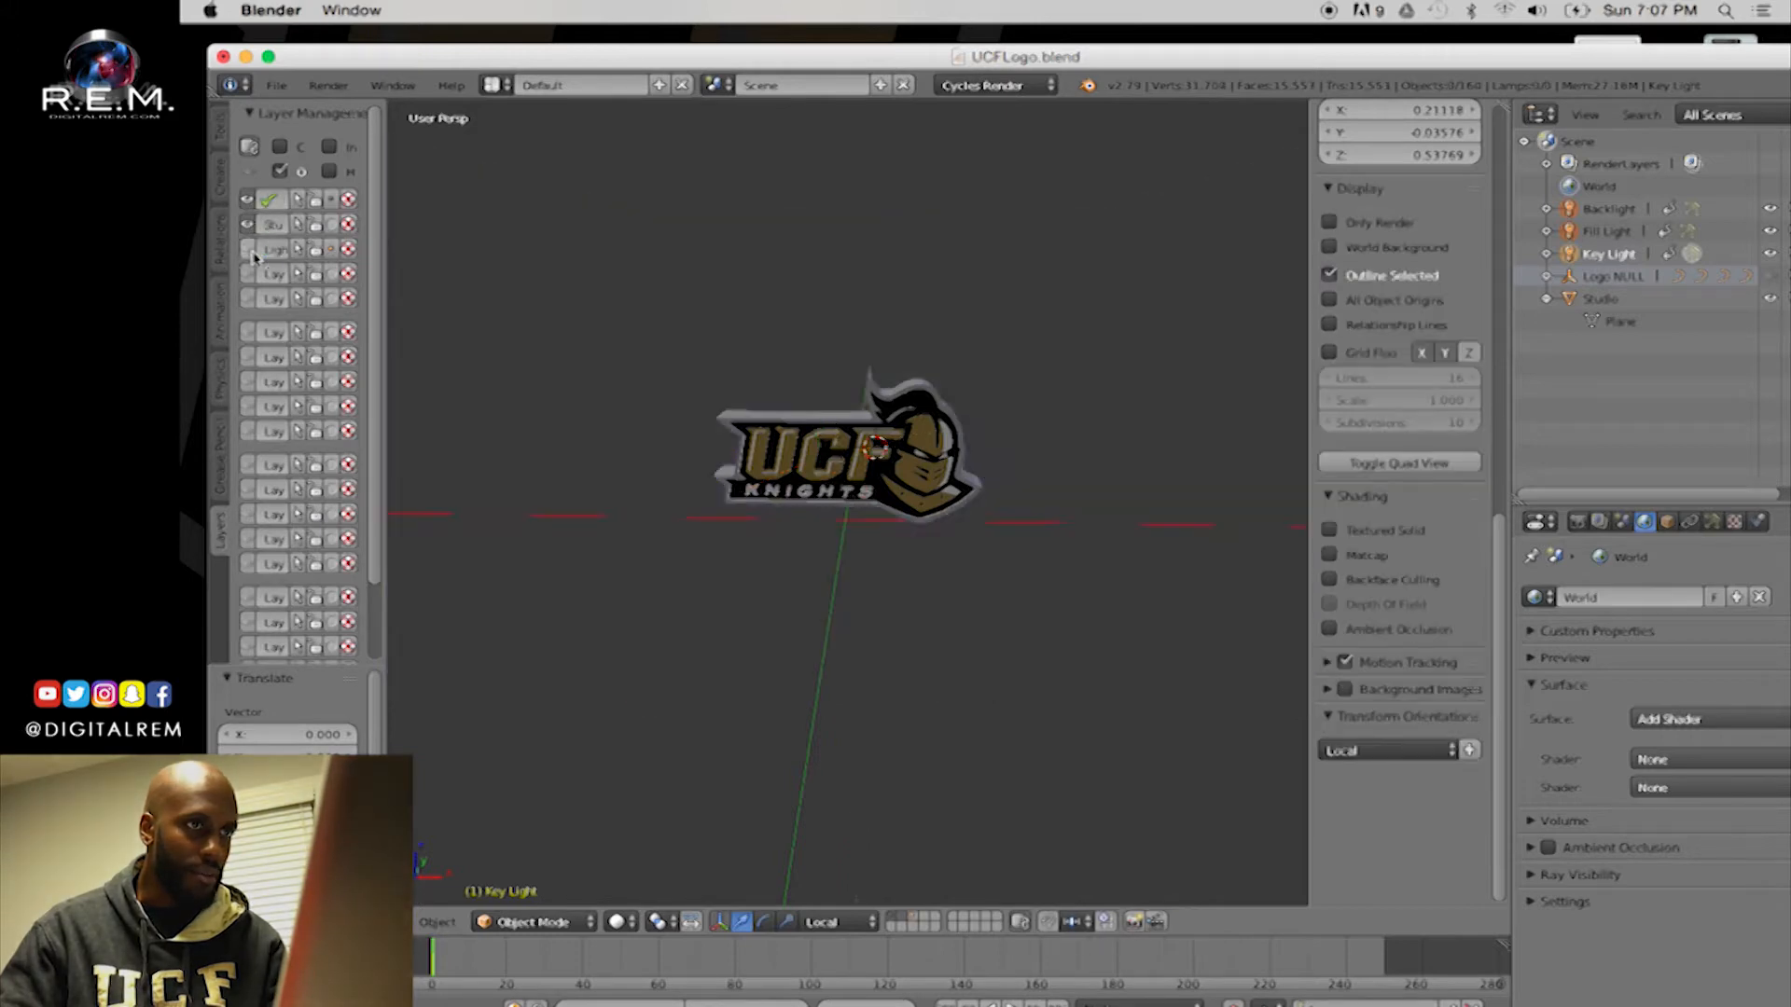
left_click(252, 250)
left_click(252, 251)
left_click(252, 251)
left_click(252, 251)
left_click(252, 251)
left_click(252, 251)
left_click(252, 250)
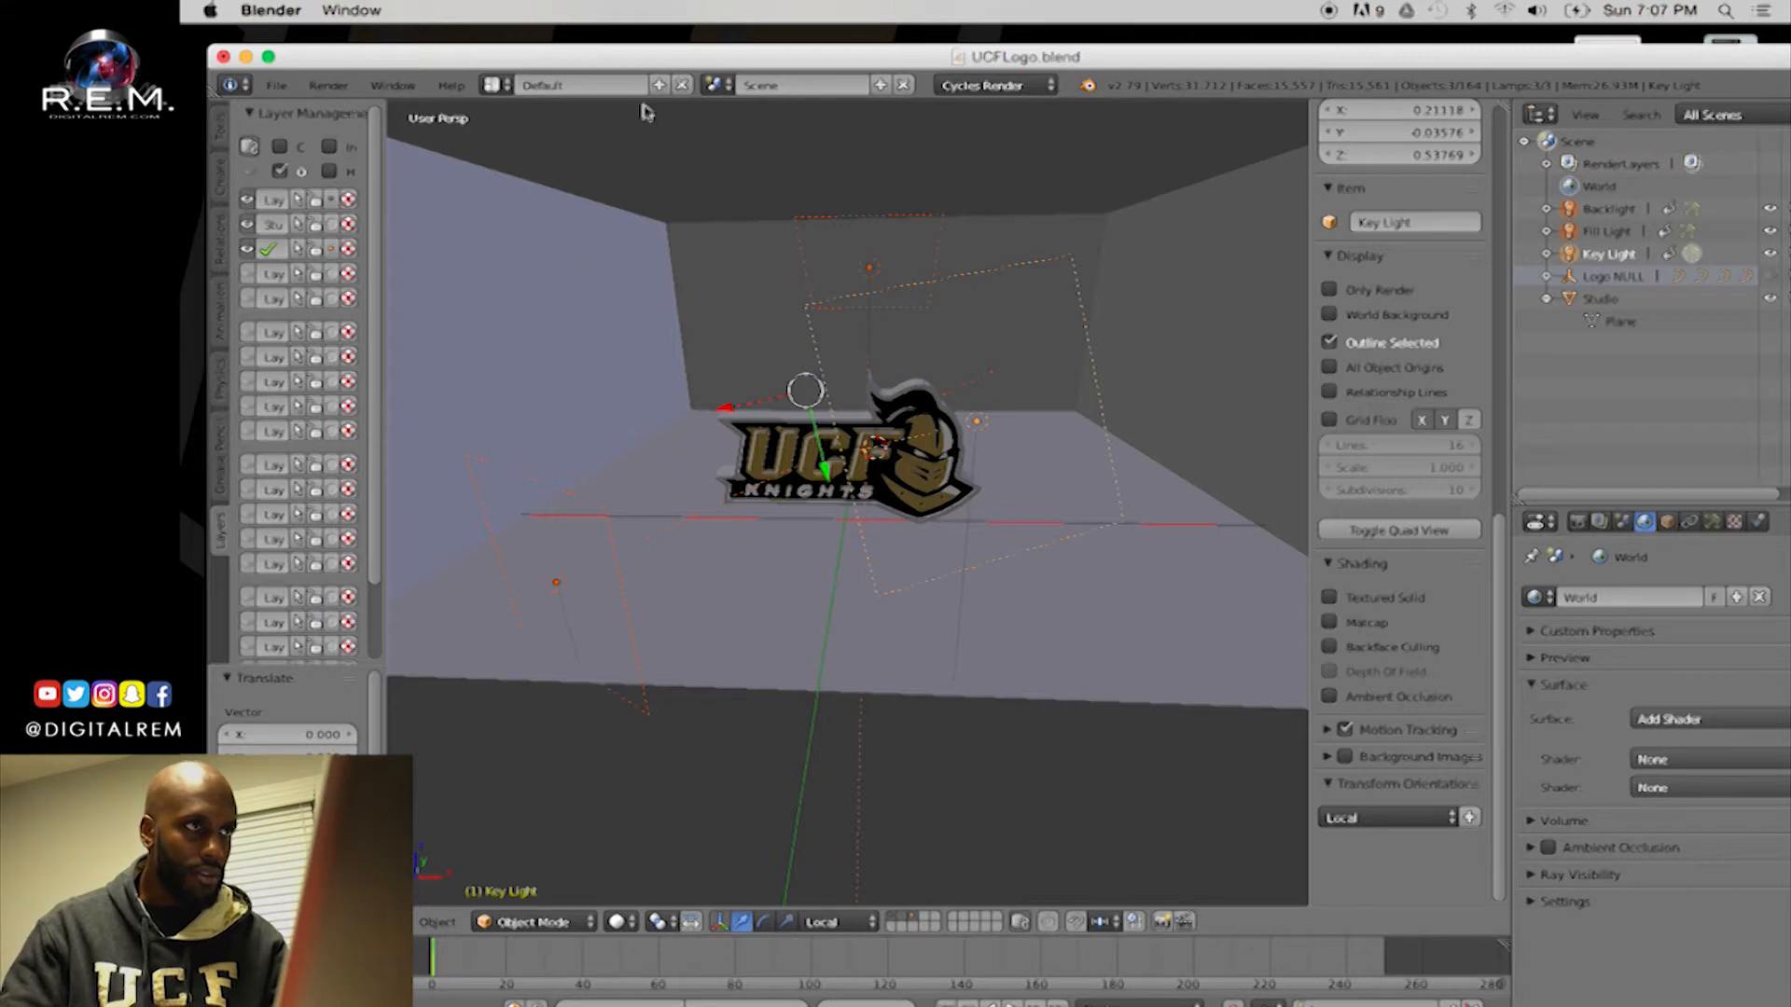
Switch to the Shader Production layout, widen its 3D views, and frame the studio in the upper one and the logo in the lower one
left_click(491, 85)
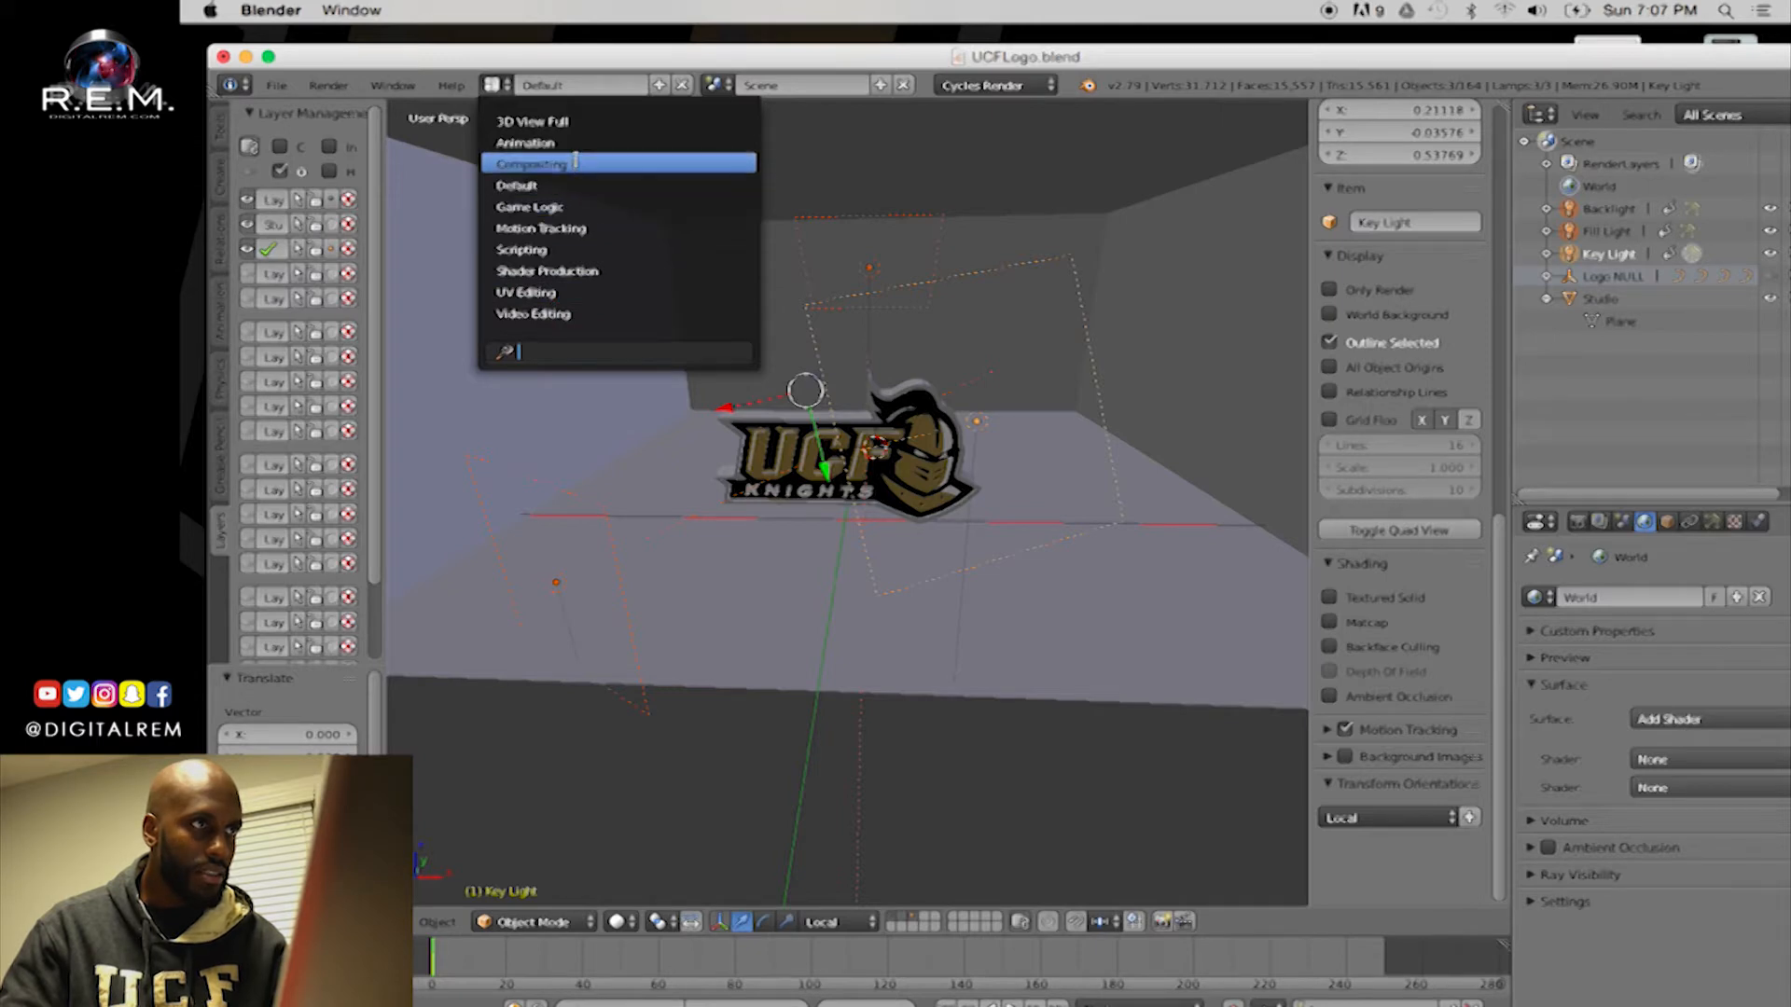
left_click(595, 271)
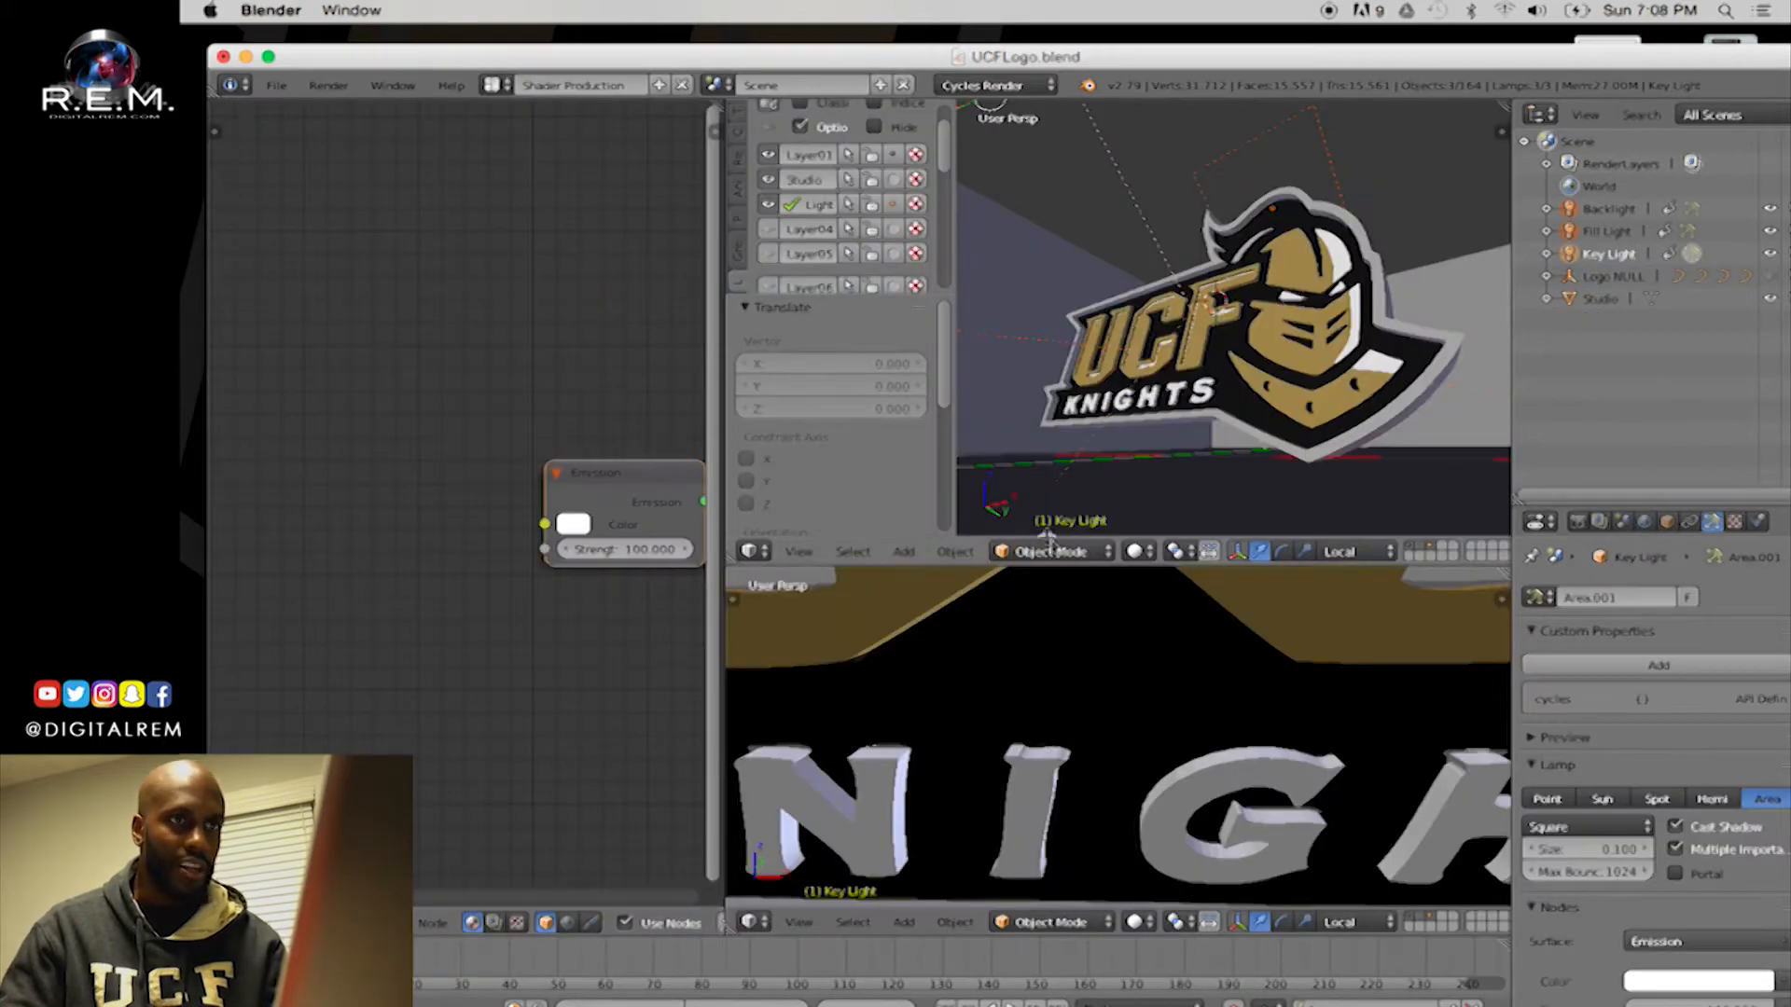
left_click_drag(717, 424, 605, 425)
scroll(914, 424, "down", 2)
middle_click_drag(1046, 374, 1134, 497)
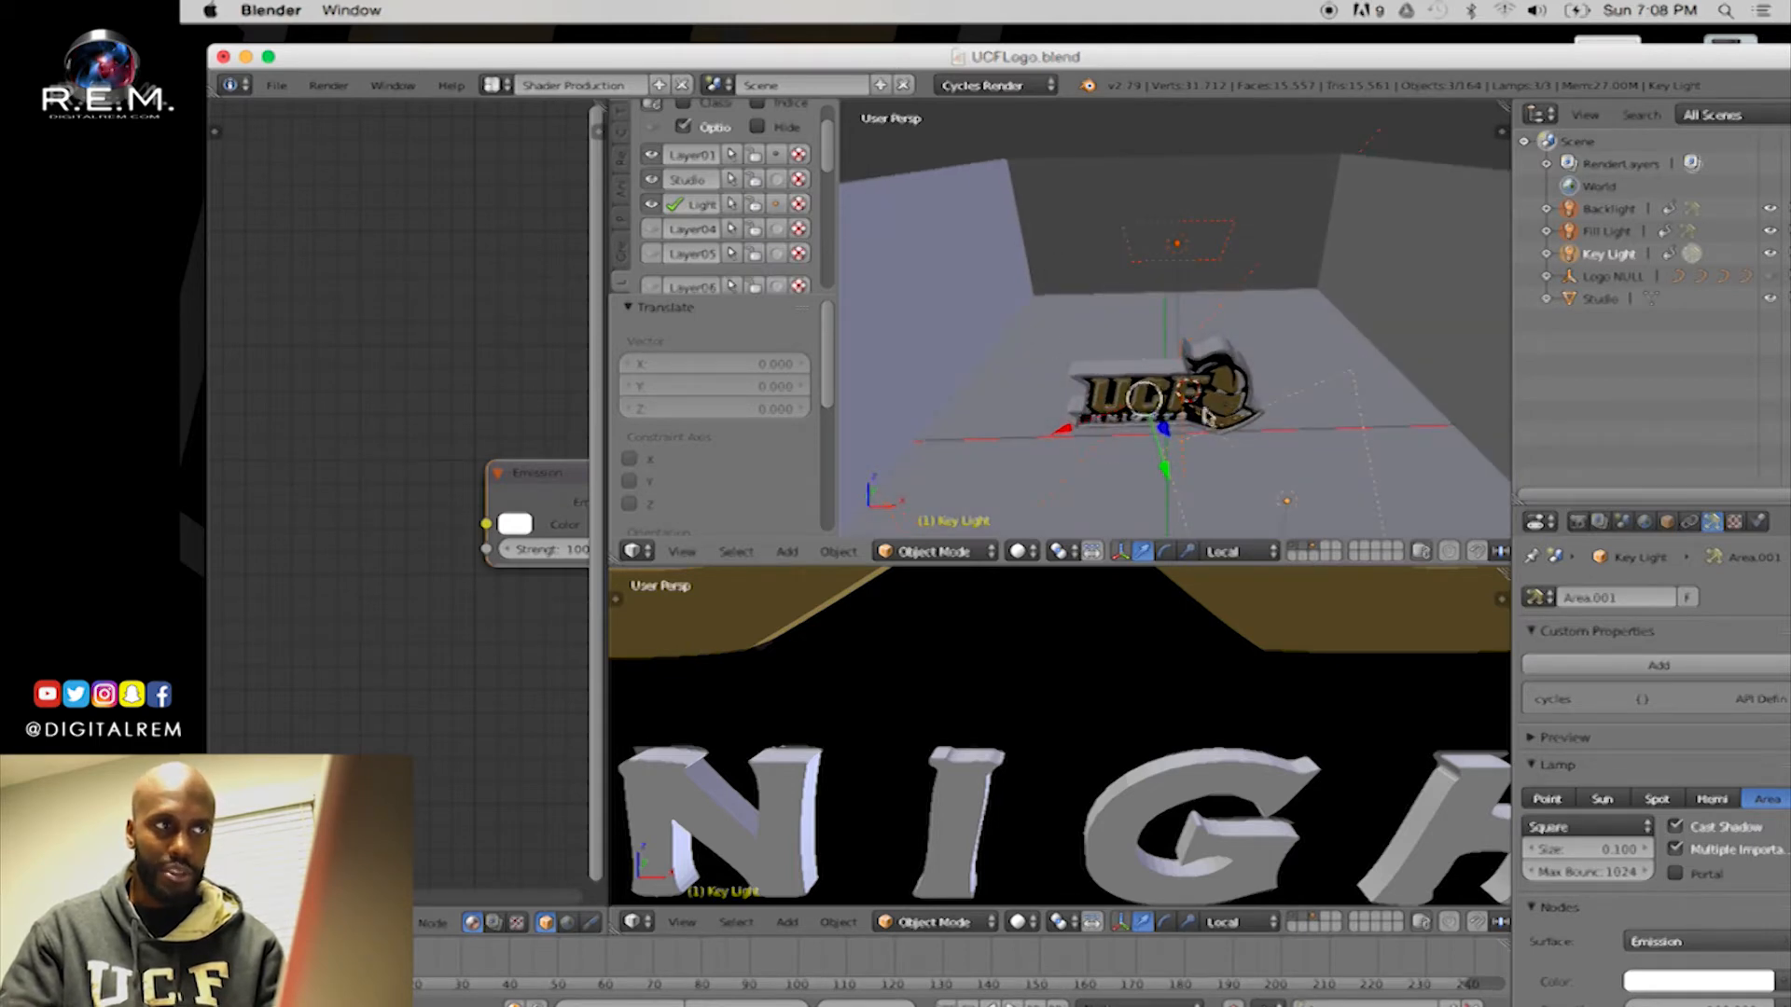
left_click(233, 922)
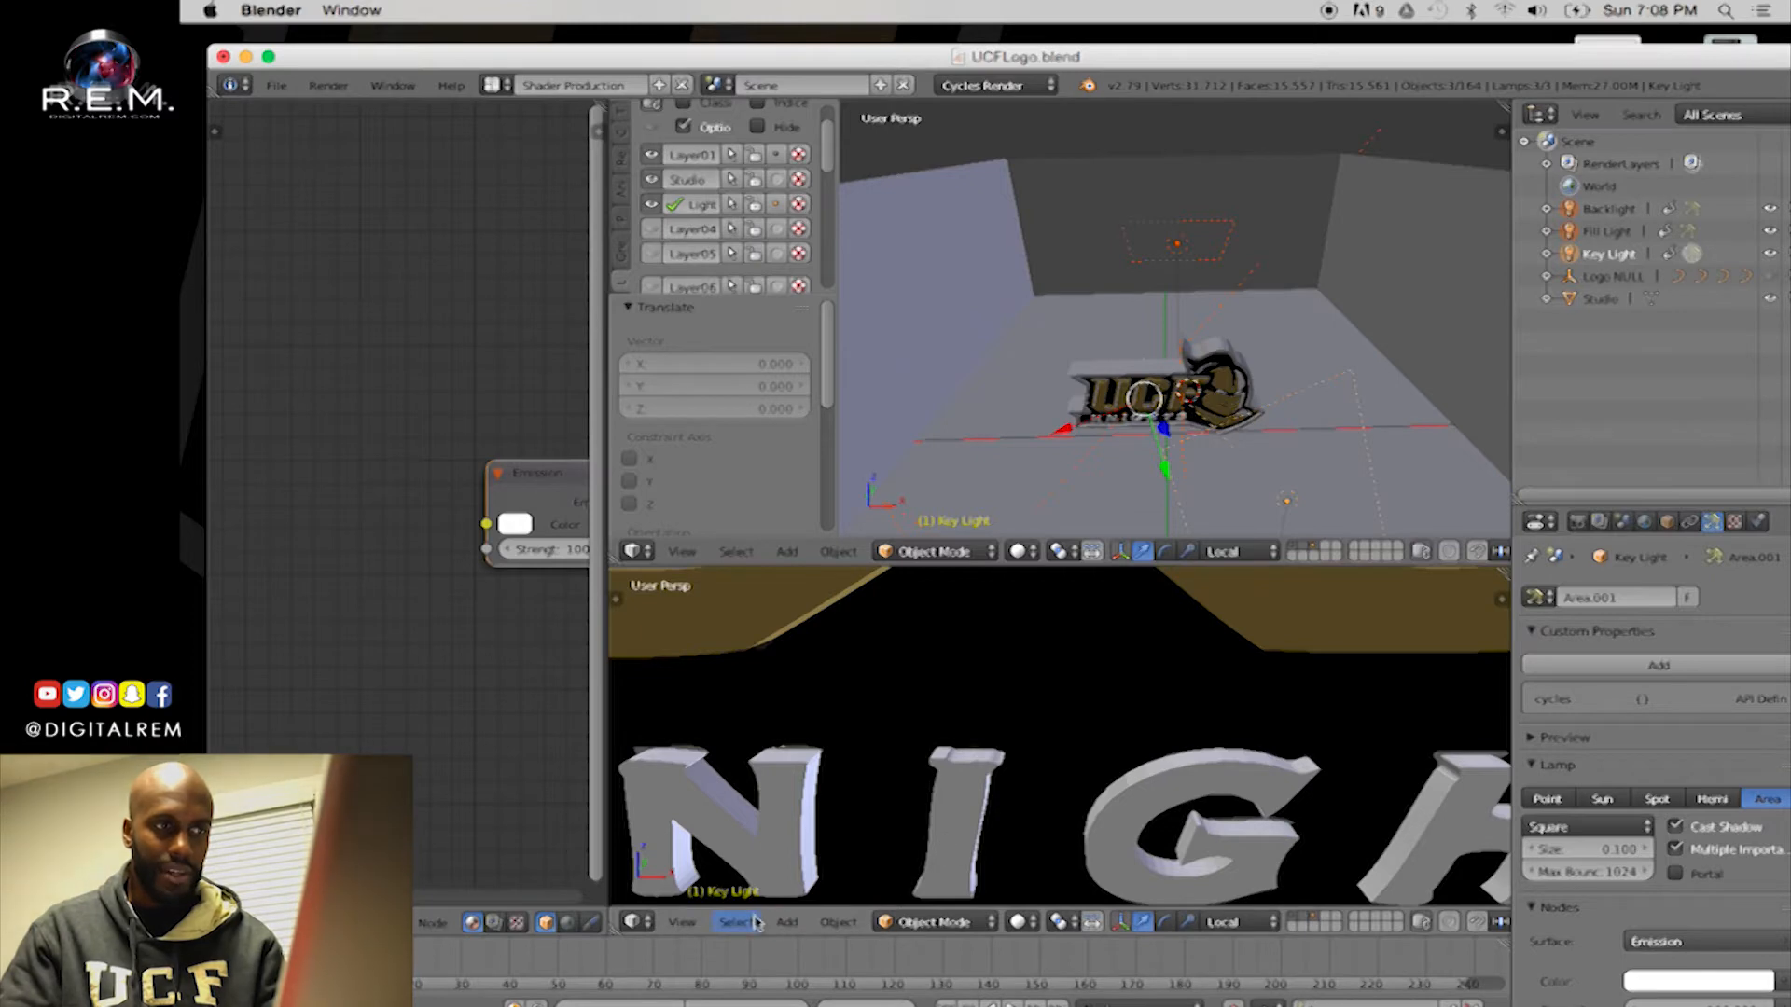
scroll(828, 819, "down", 6)
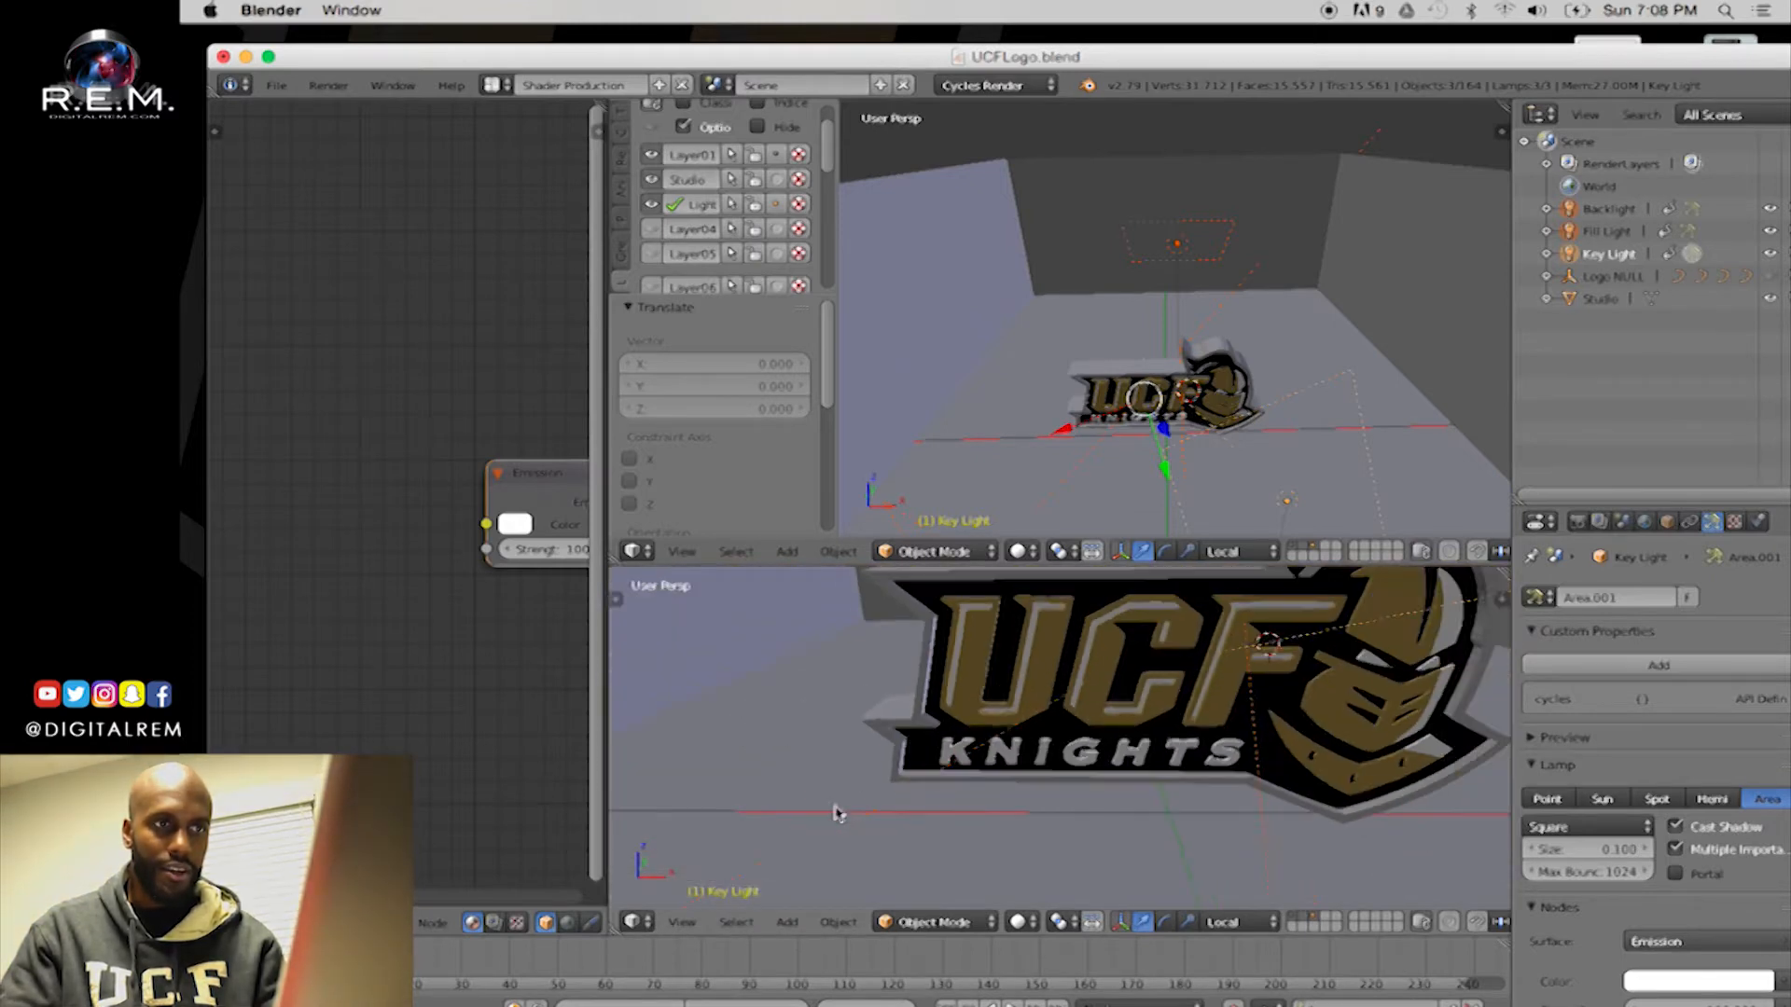
middle_click_drag(886, 798, 849, 817, "shift")
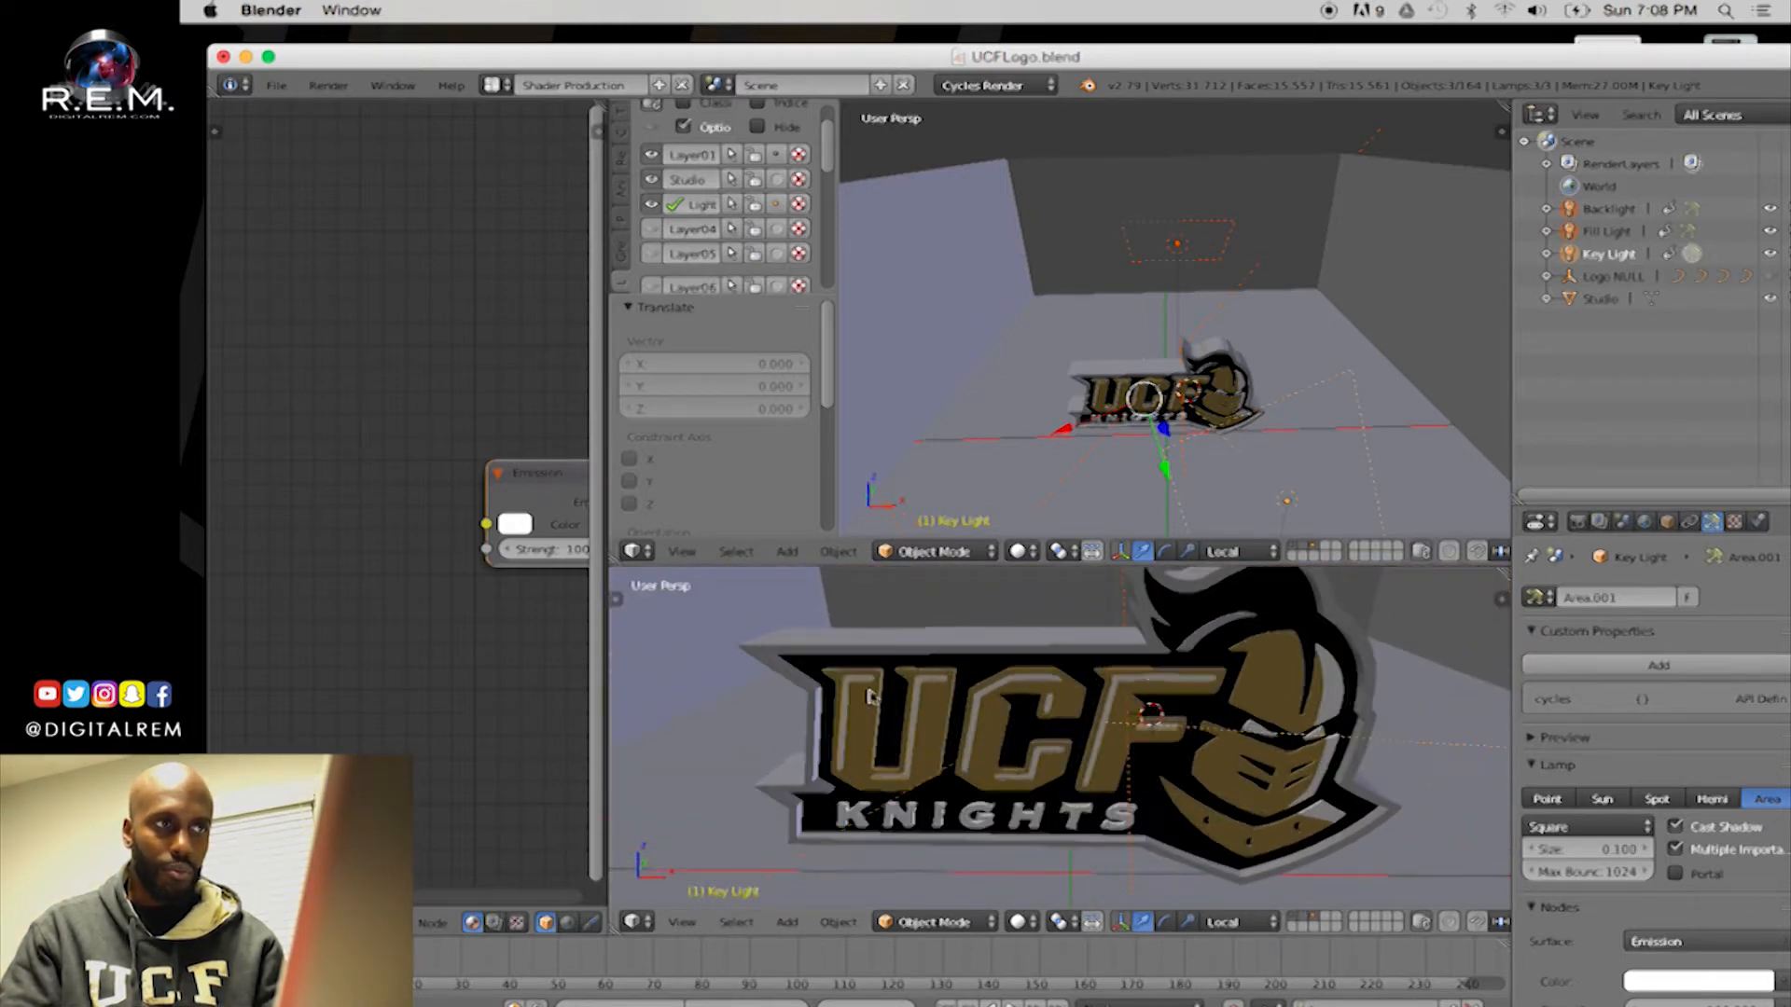
Set the upper viewport to Rendered shading, hide its tool shelf, and frame the logo within the studio in the lower viewport
left_click(1022, 552)
left_click(1049, 401)
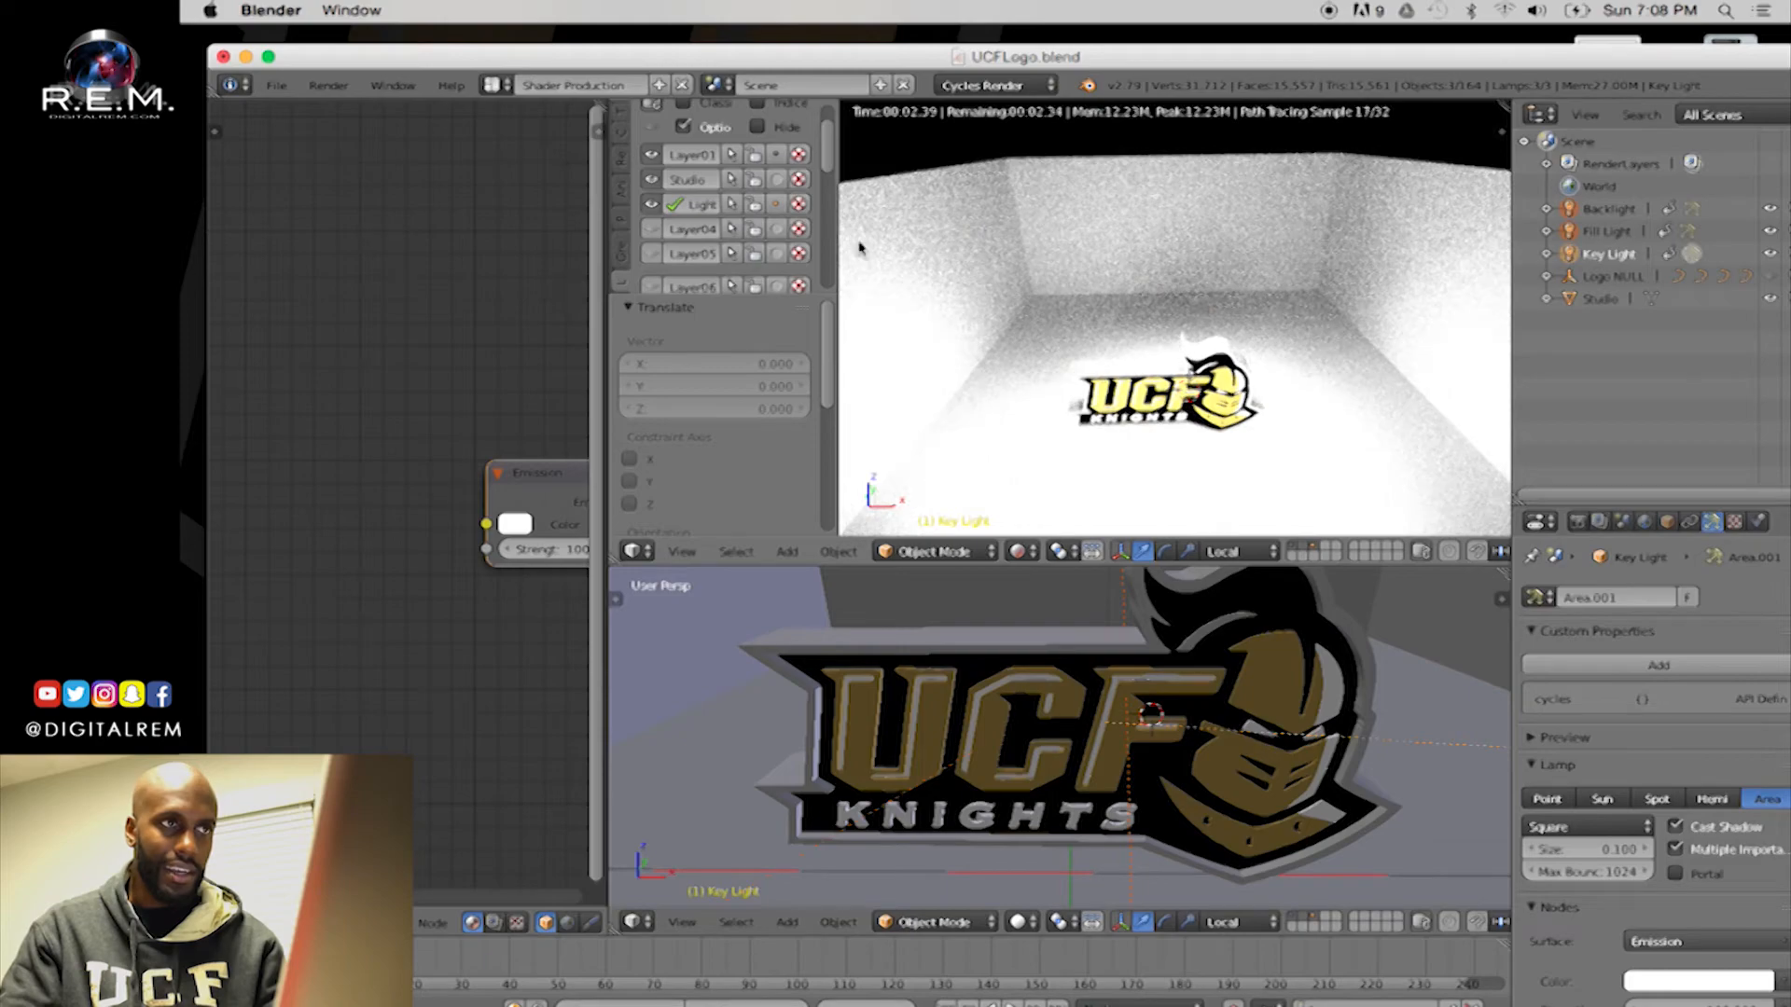
key("t")
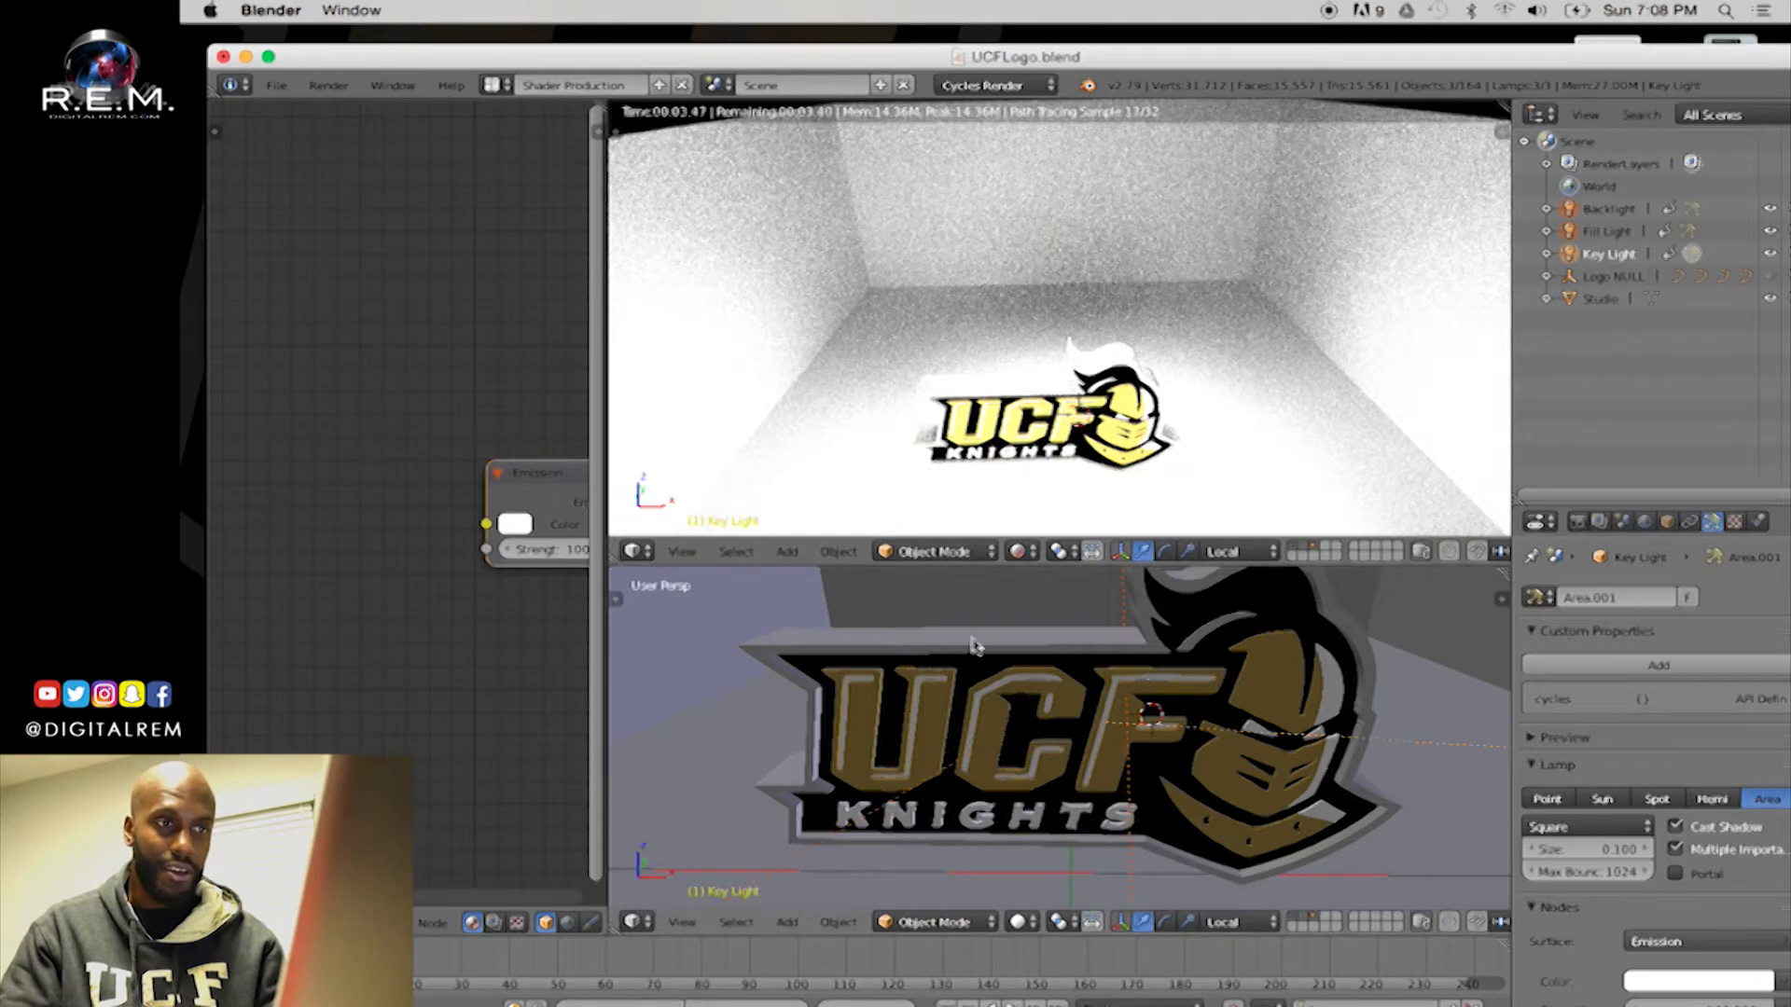
middle_click_drag(1054, 709, 1064, 716)
scroll(1063, 716, "down", 6)
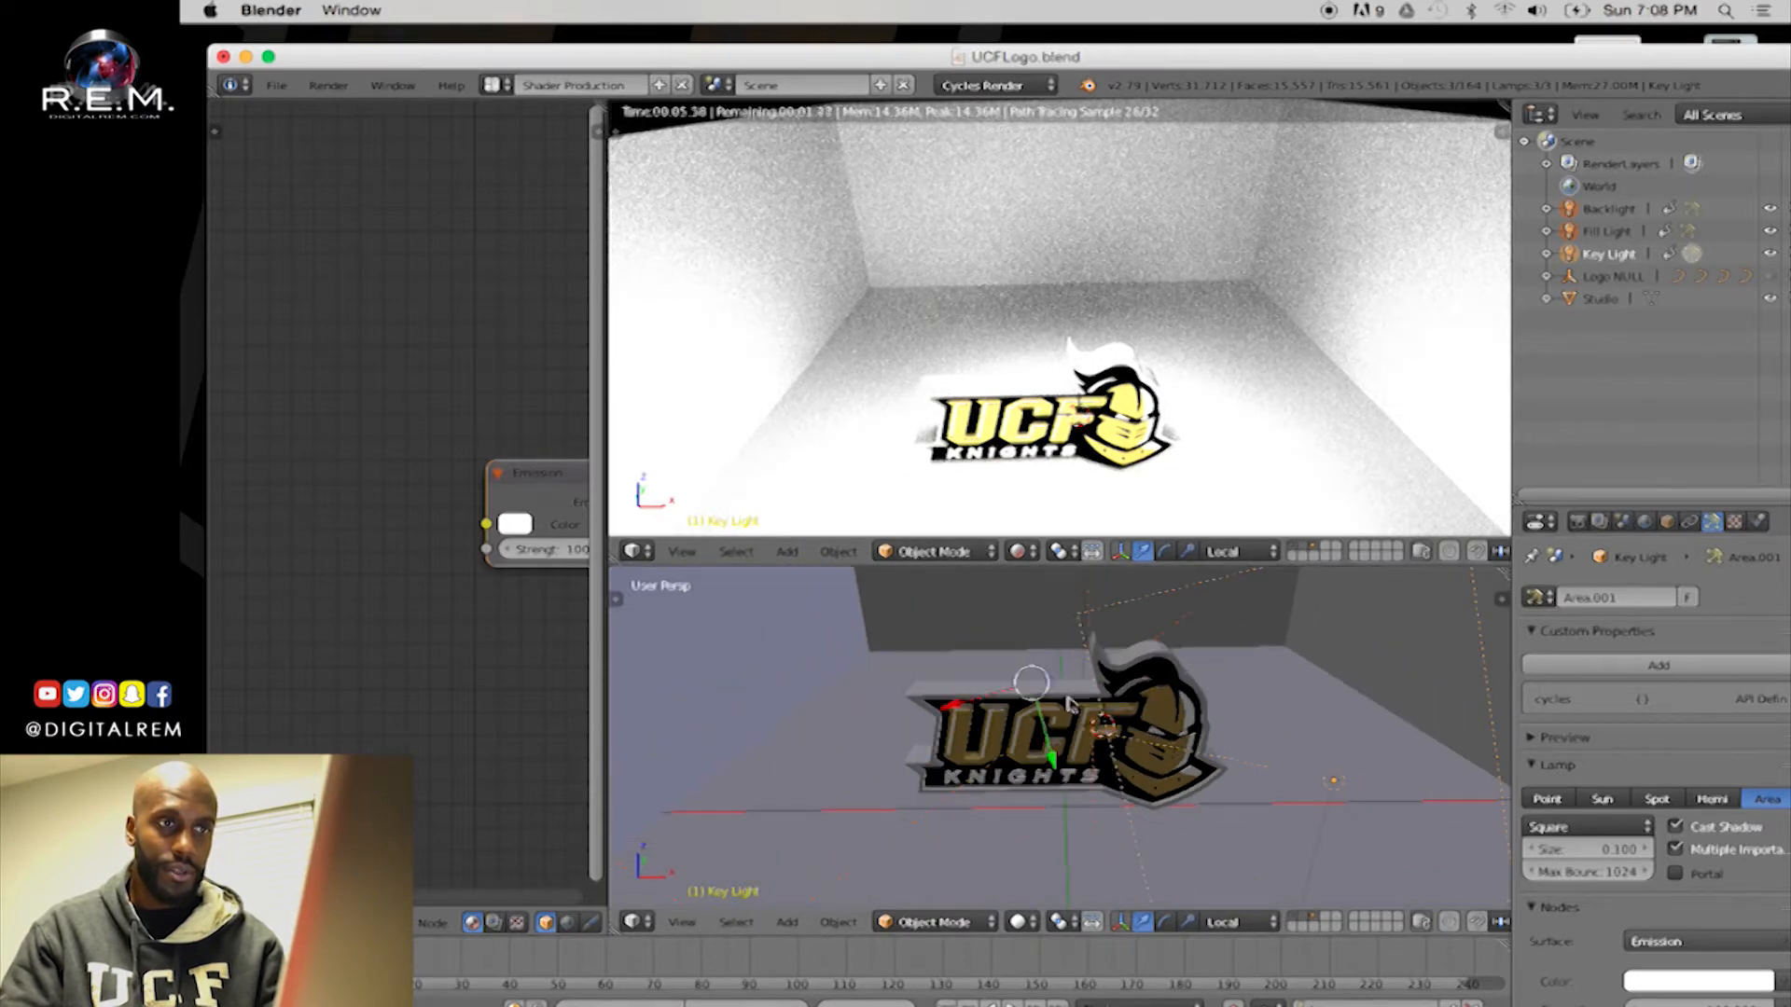
Select the Backlight, hide the Fill Light and Key Light, and inspect the backlit logo up close in the rendered view
left_click(1580, 212)
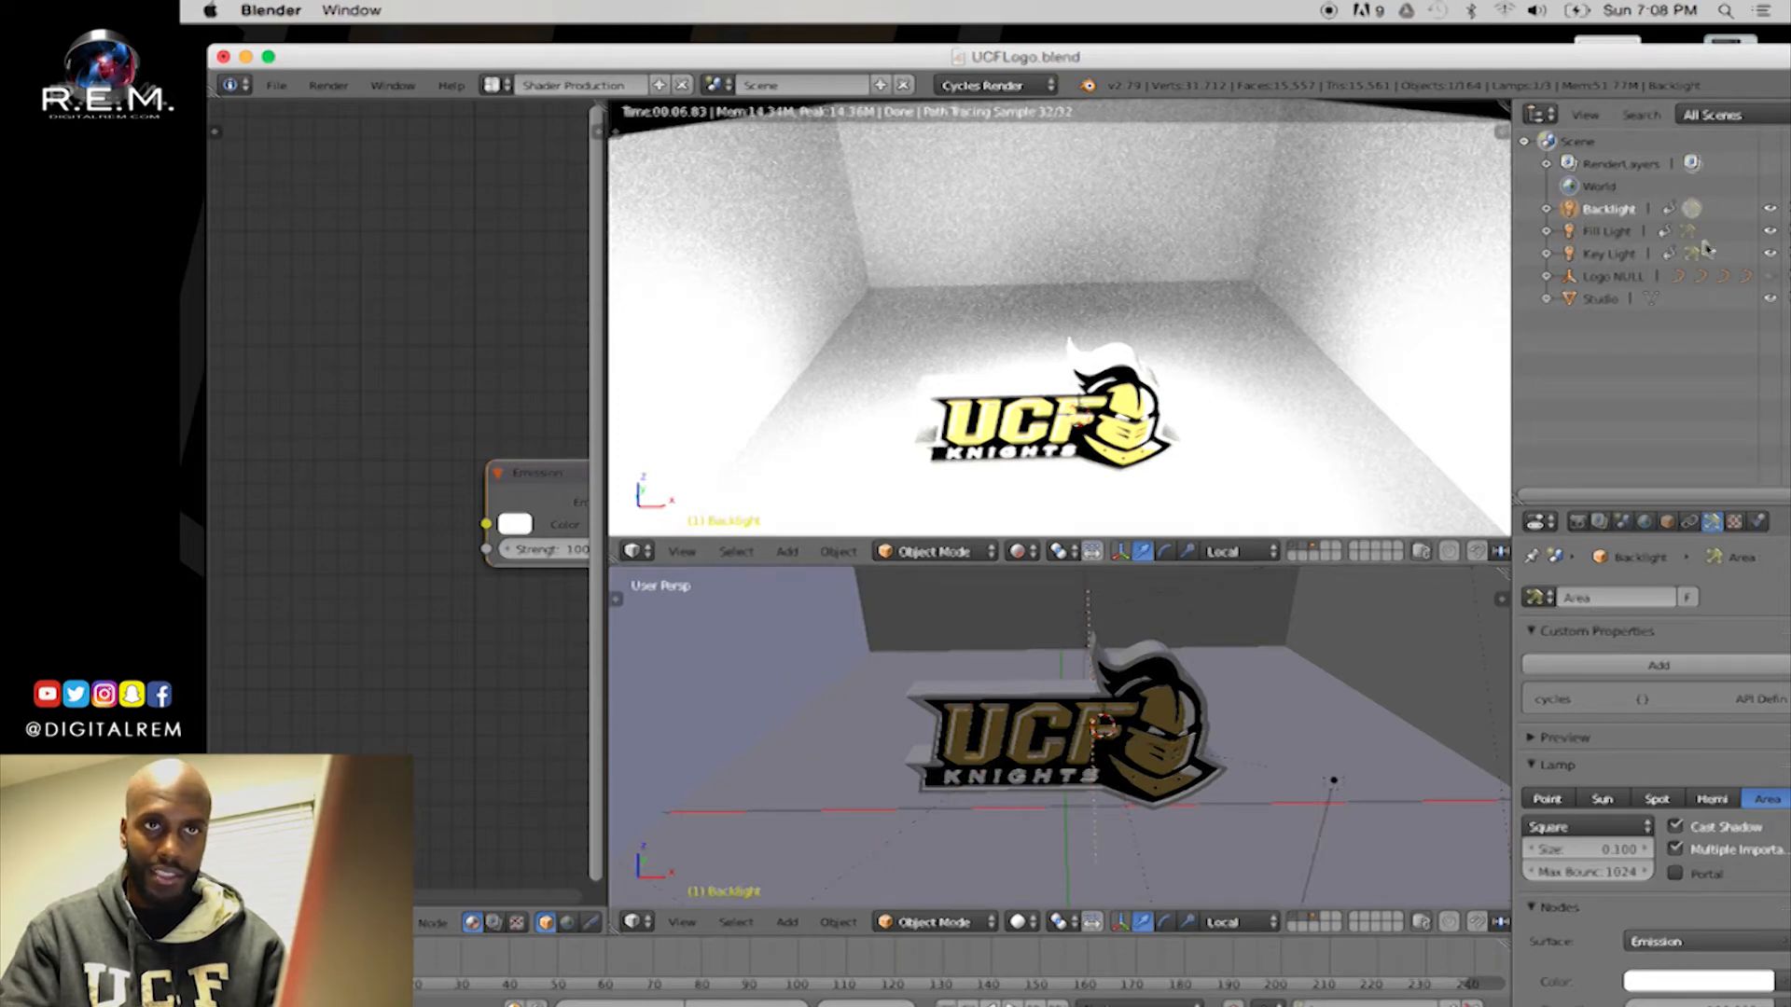
left_click(1769, 231)
left_click(1769, 253)
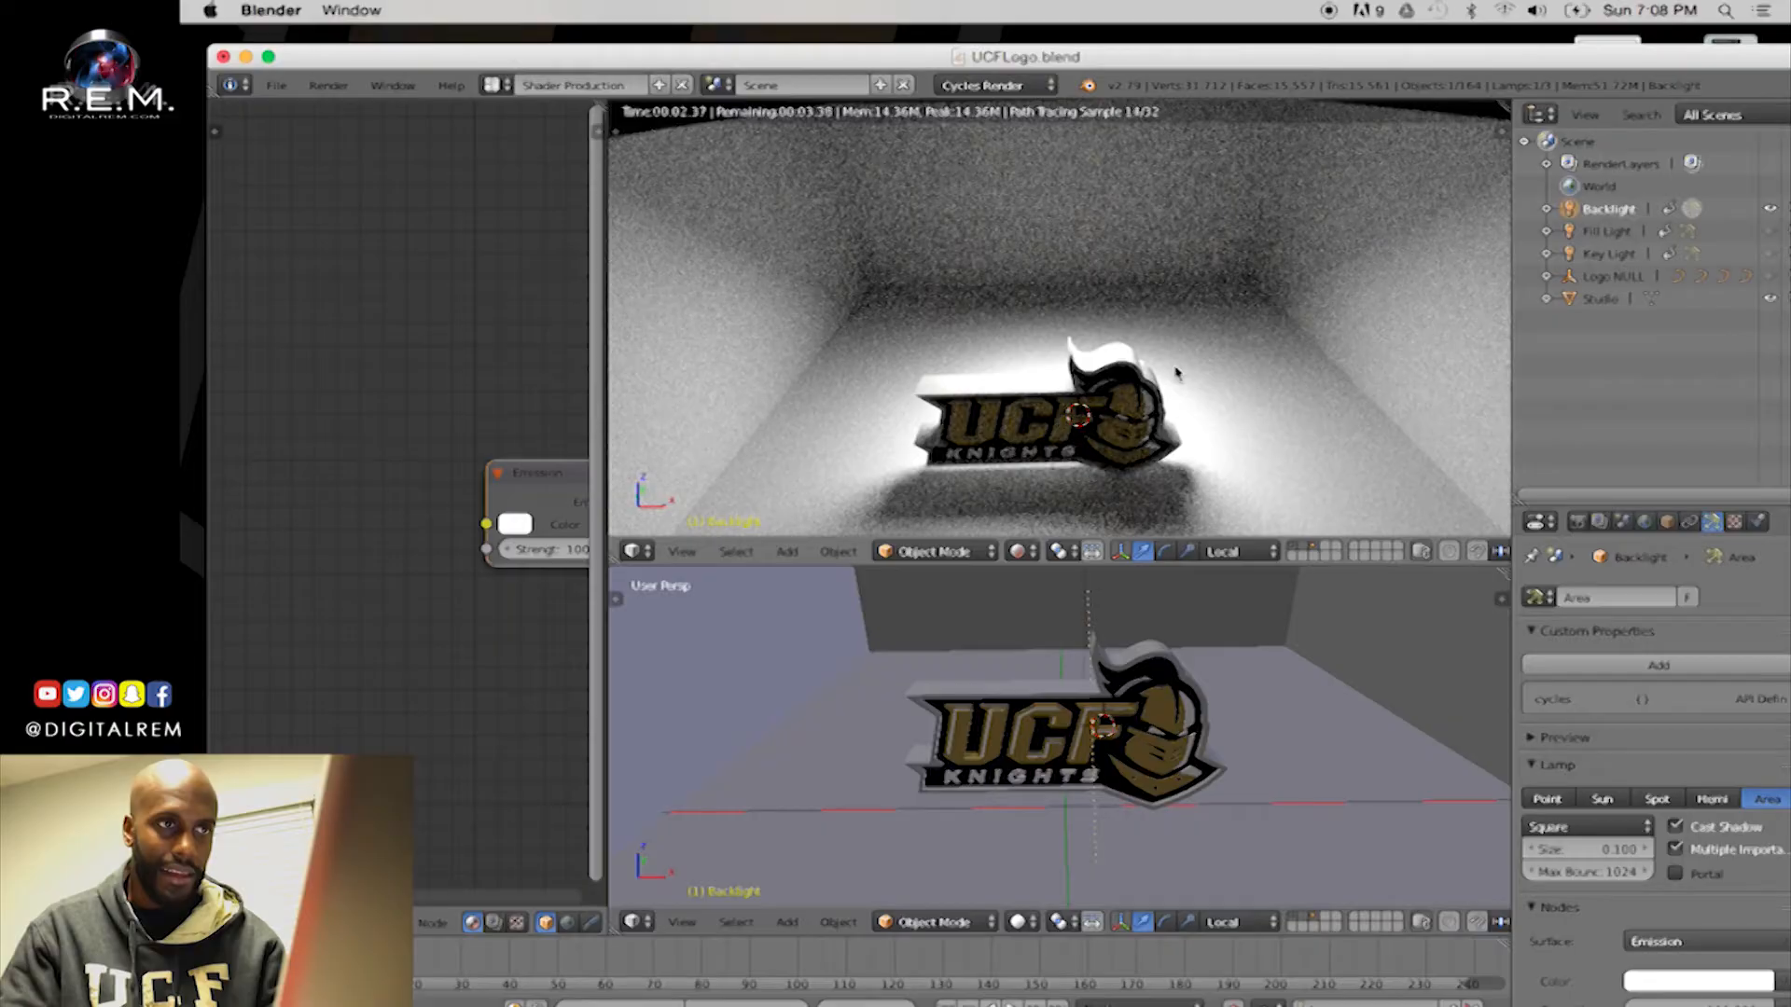
middle_click_drag(1182, 370, 1201, 299)
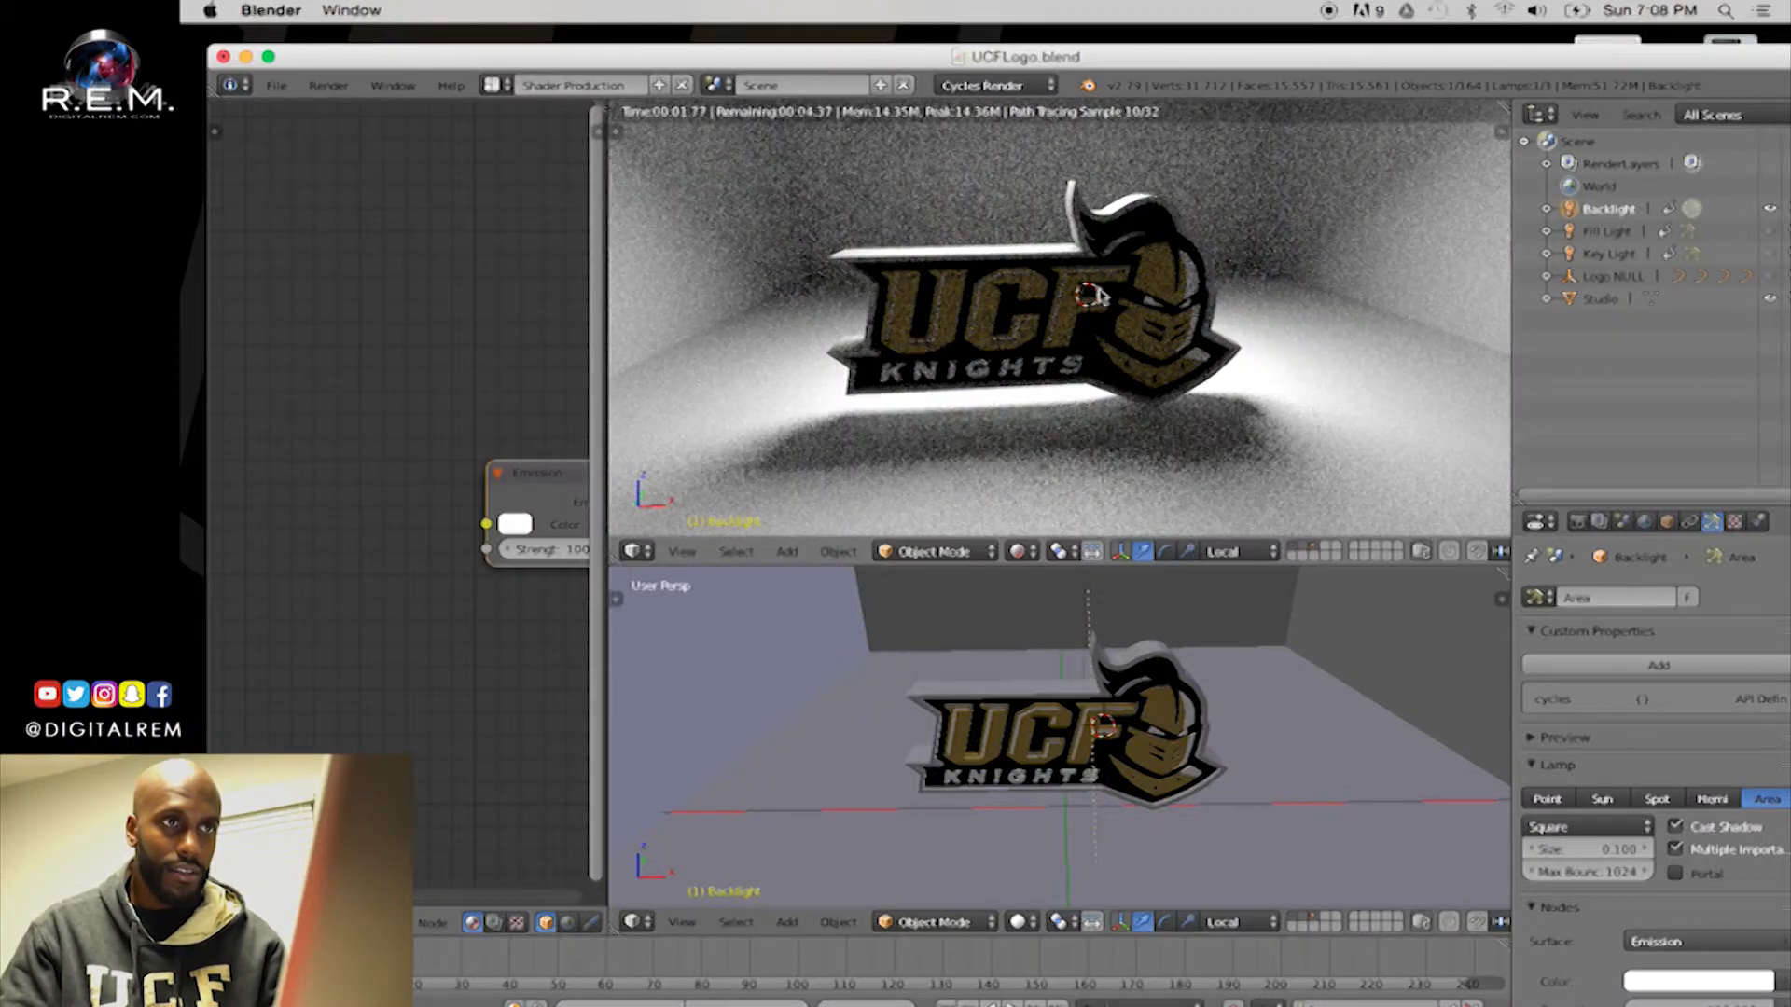
middle_click_drag(1107, 412, 1134, 408)
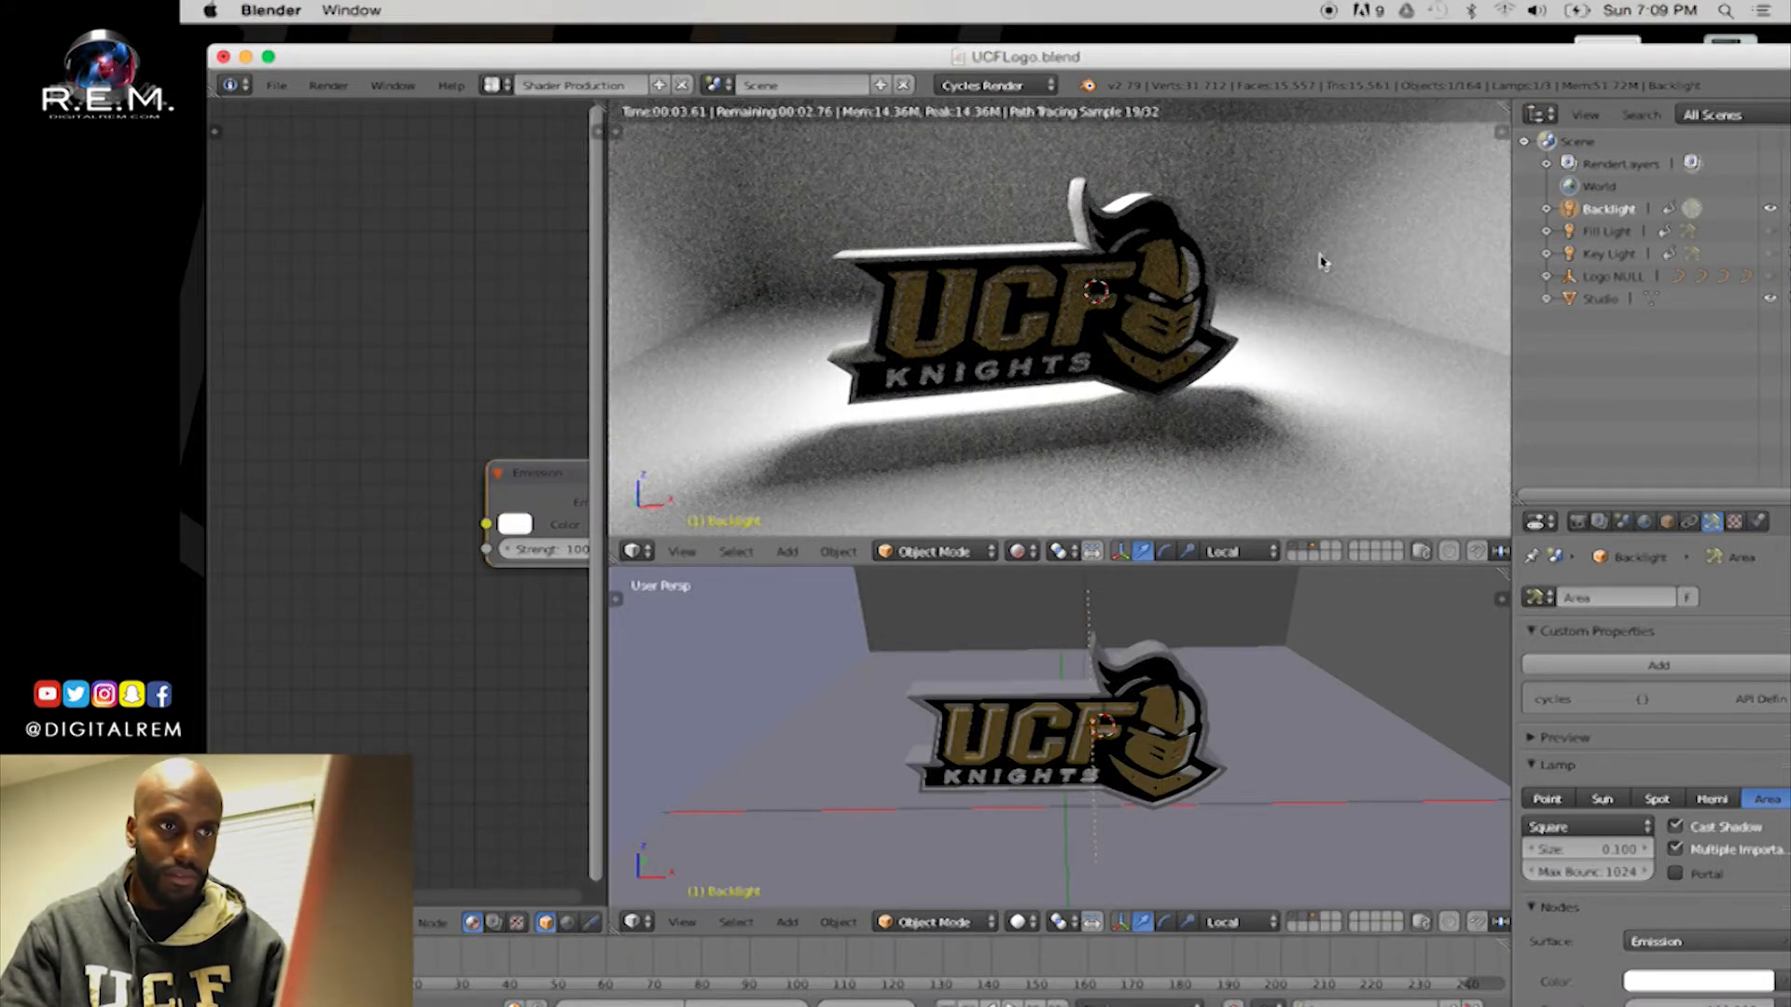
Rotate the Backlight about its local X axis to tilt its beam within the studio
scroll(1221, 704, "down", 5)
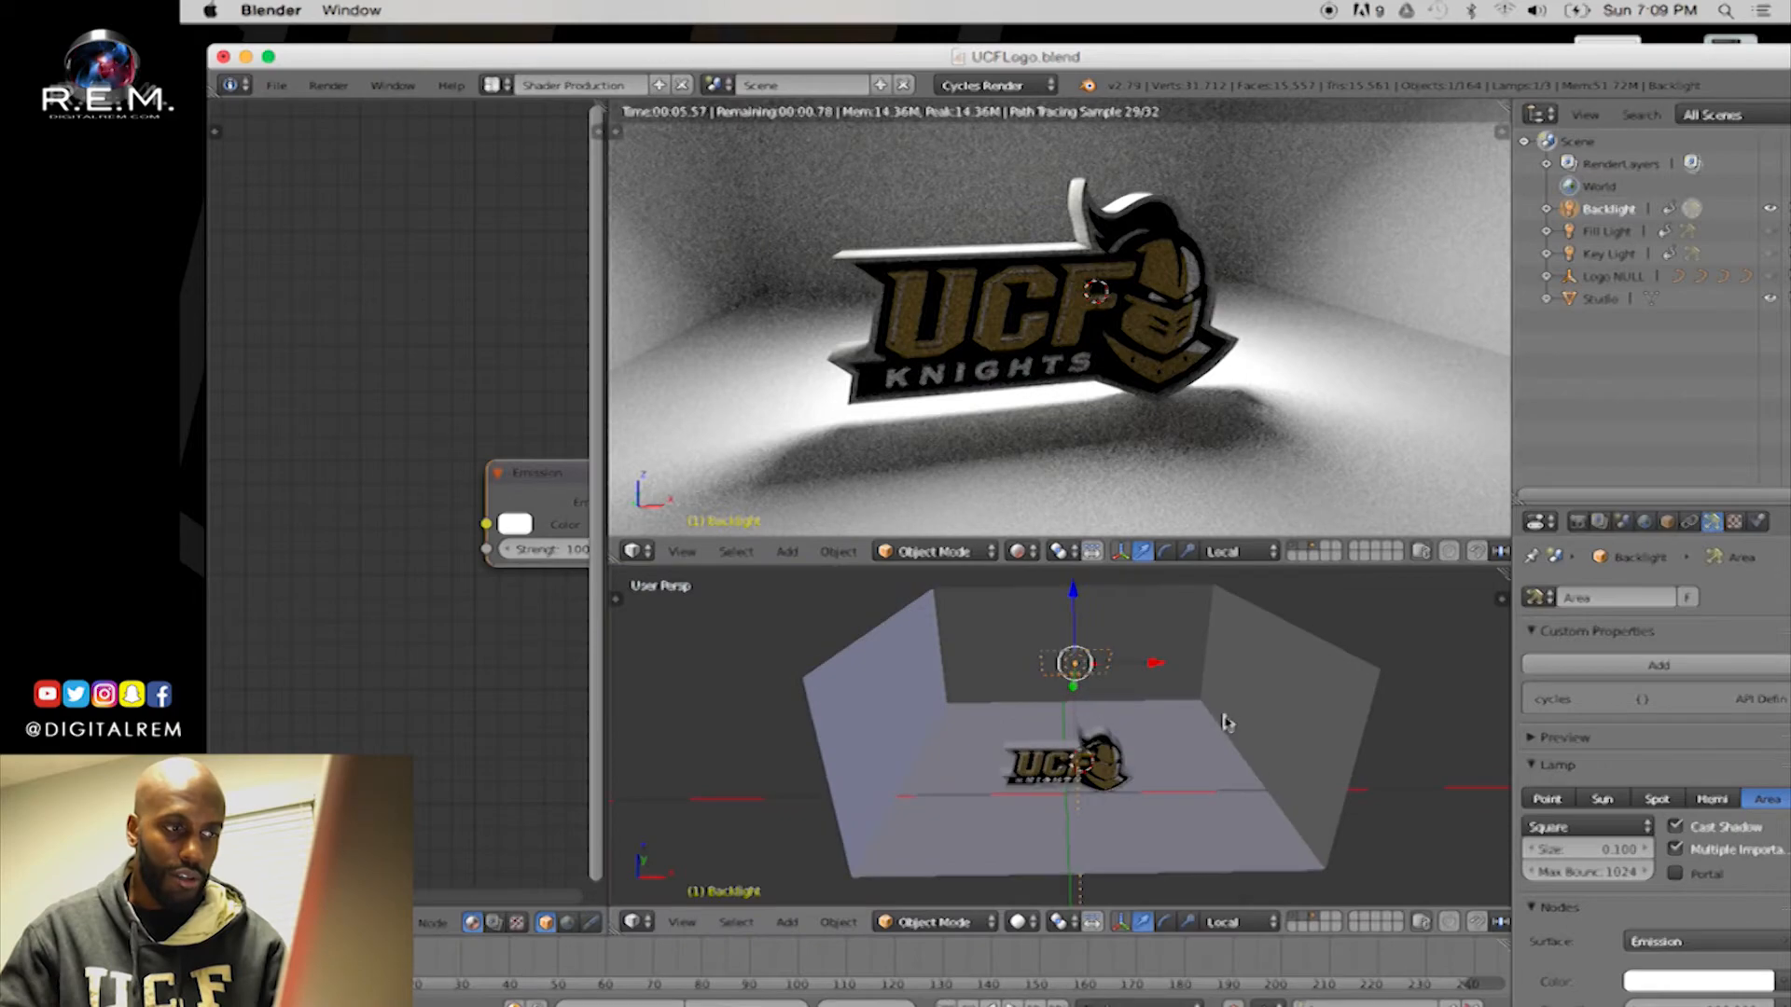
key("e")
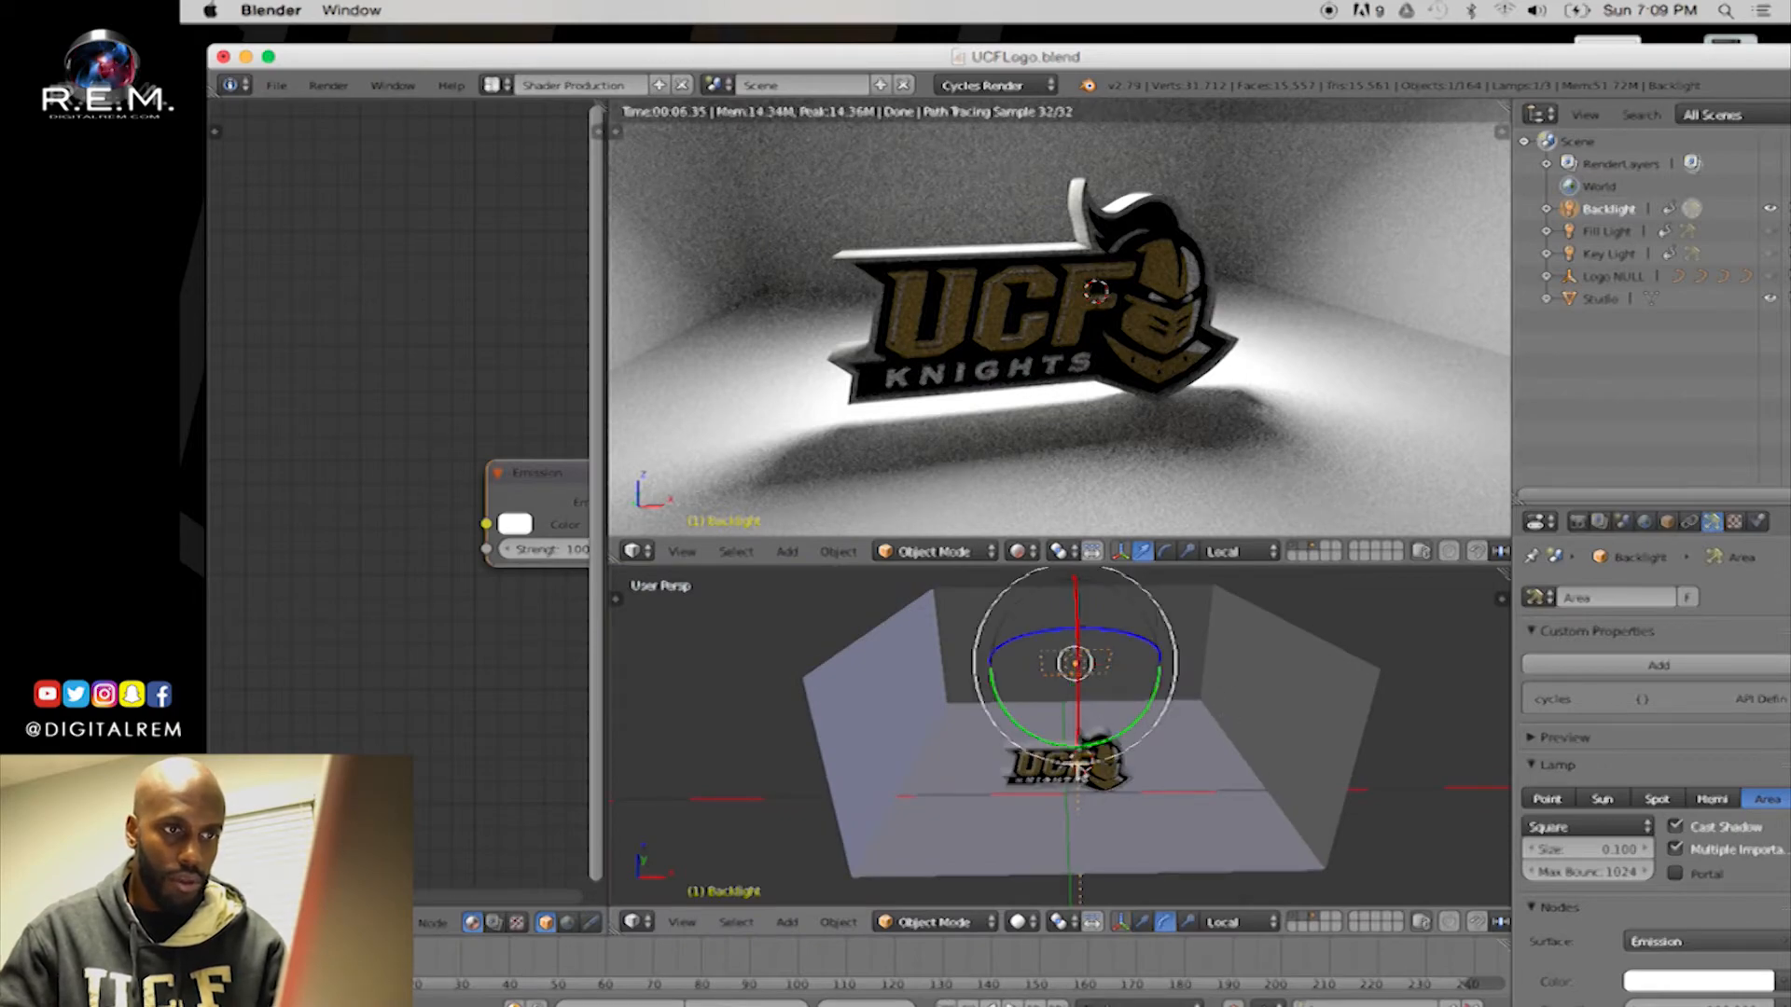
left_click_drag(1082, 676, 1088, 711)
middle_click_drag(1091, 712, 1154, 674)
left_click_drag(1079, 626, 1075, 619)
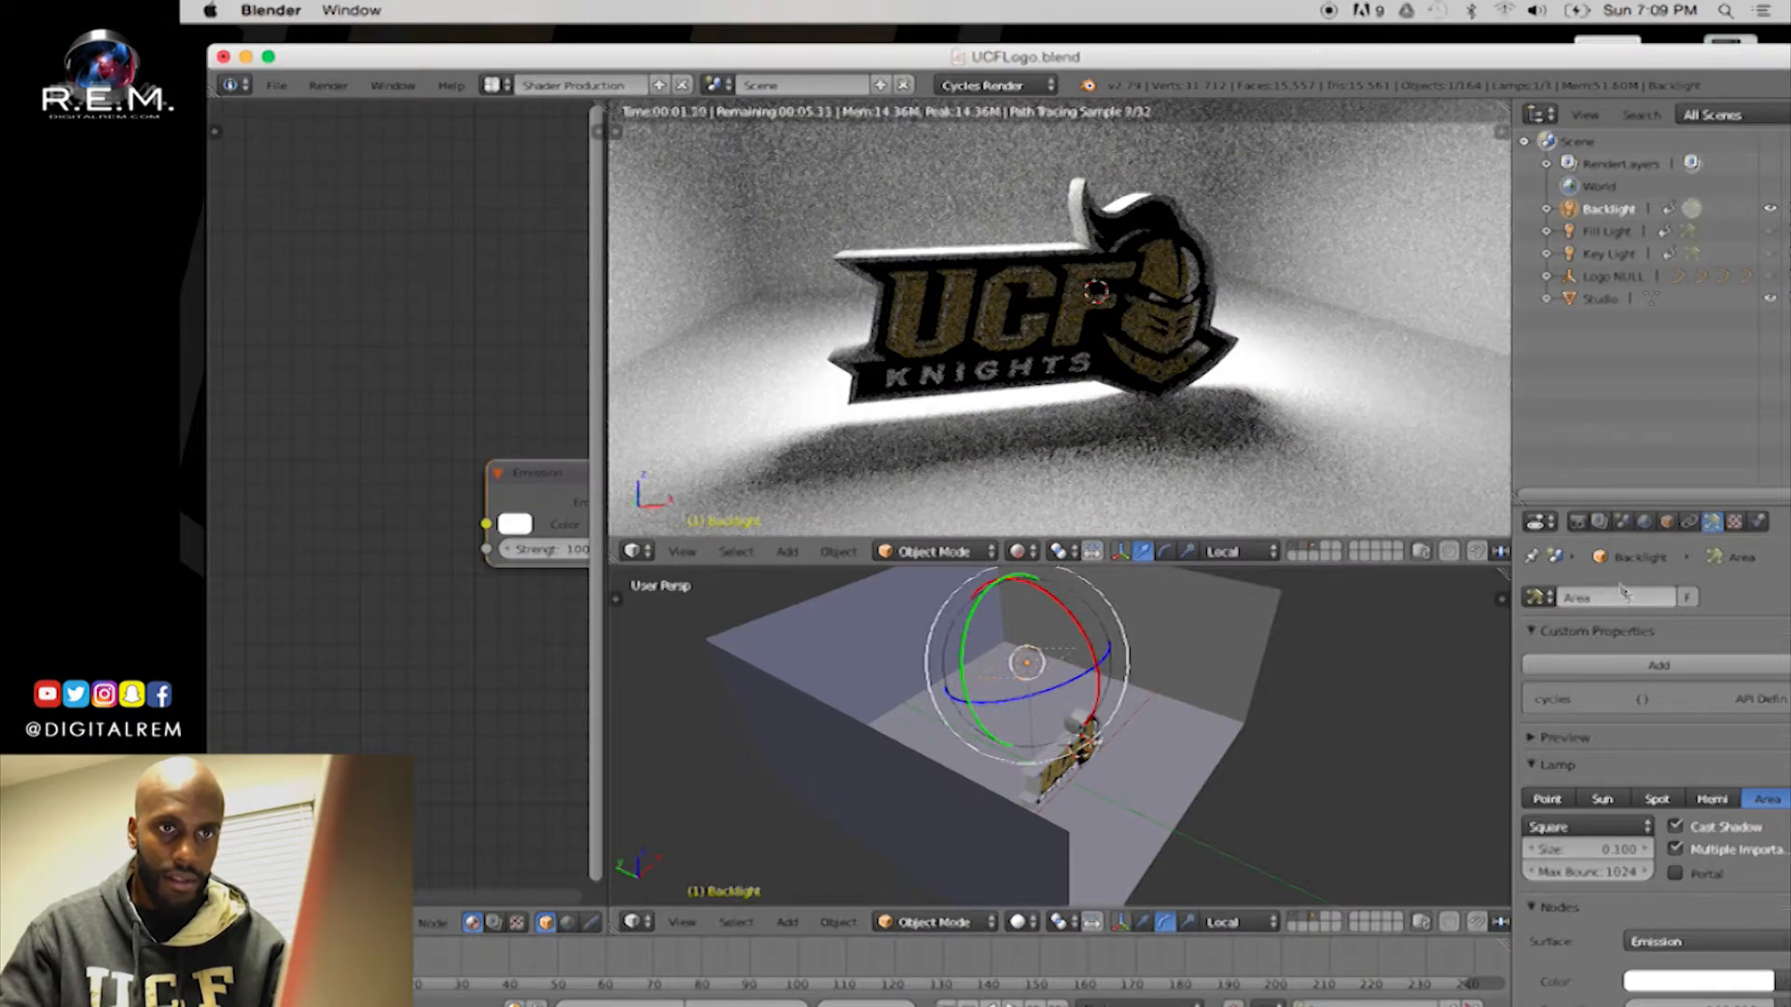
Widen the lamp properties area and increase the Backlight's size to 0.520
left_click_drag(1515, 577, 1476, 571)
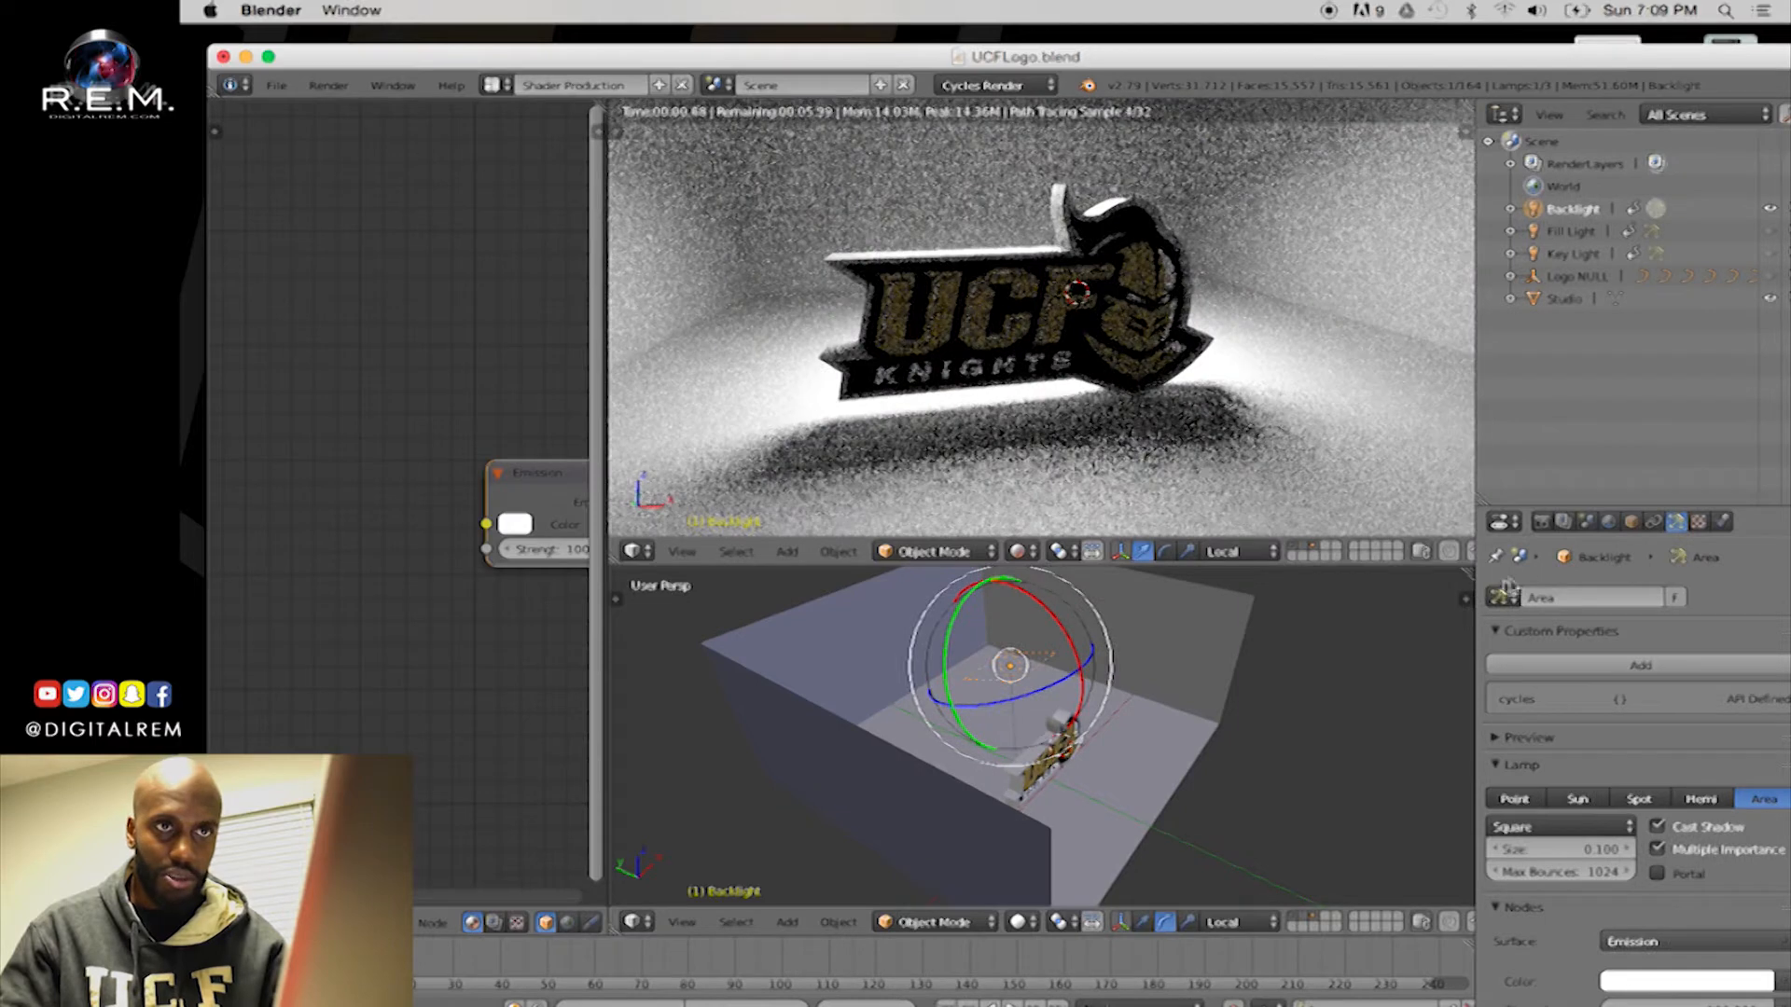
scroll(1565, 659, "down", 1)
scroll(1565, 660, "up", 1)
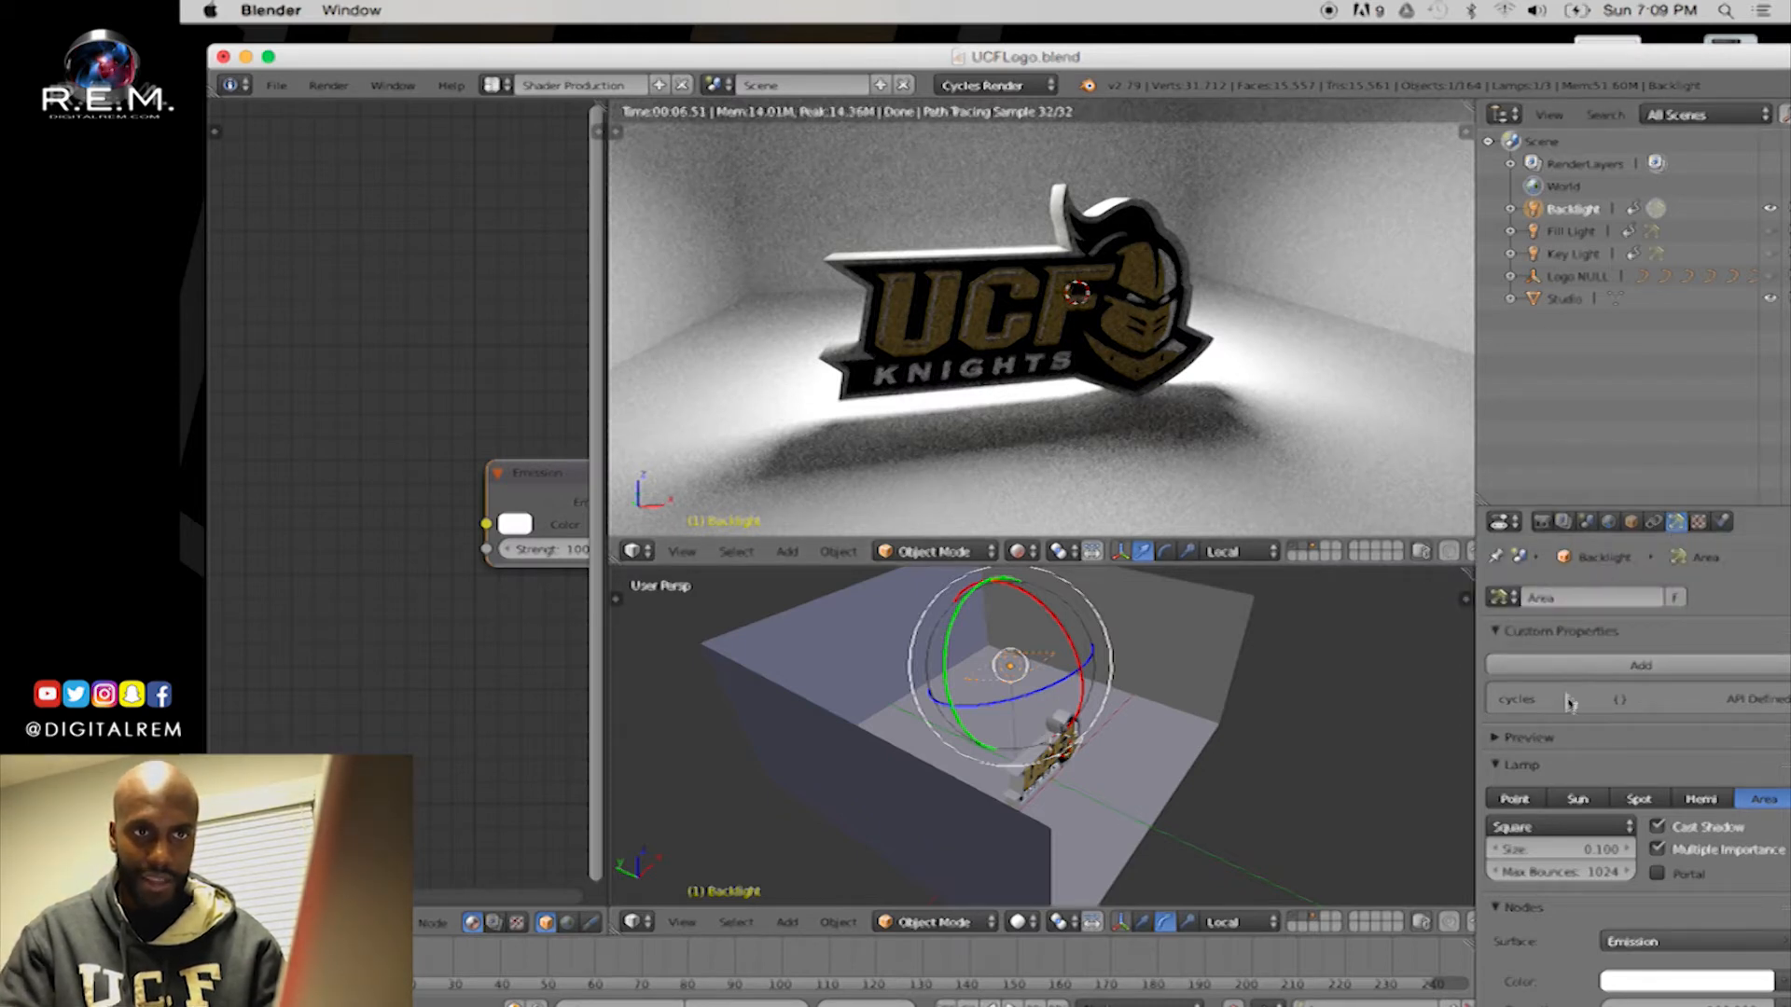
scroll(1570, 698, "down", 1)
left_click_drag(1585, 844, 1777, 844)
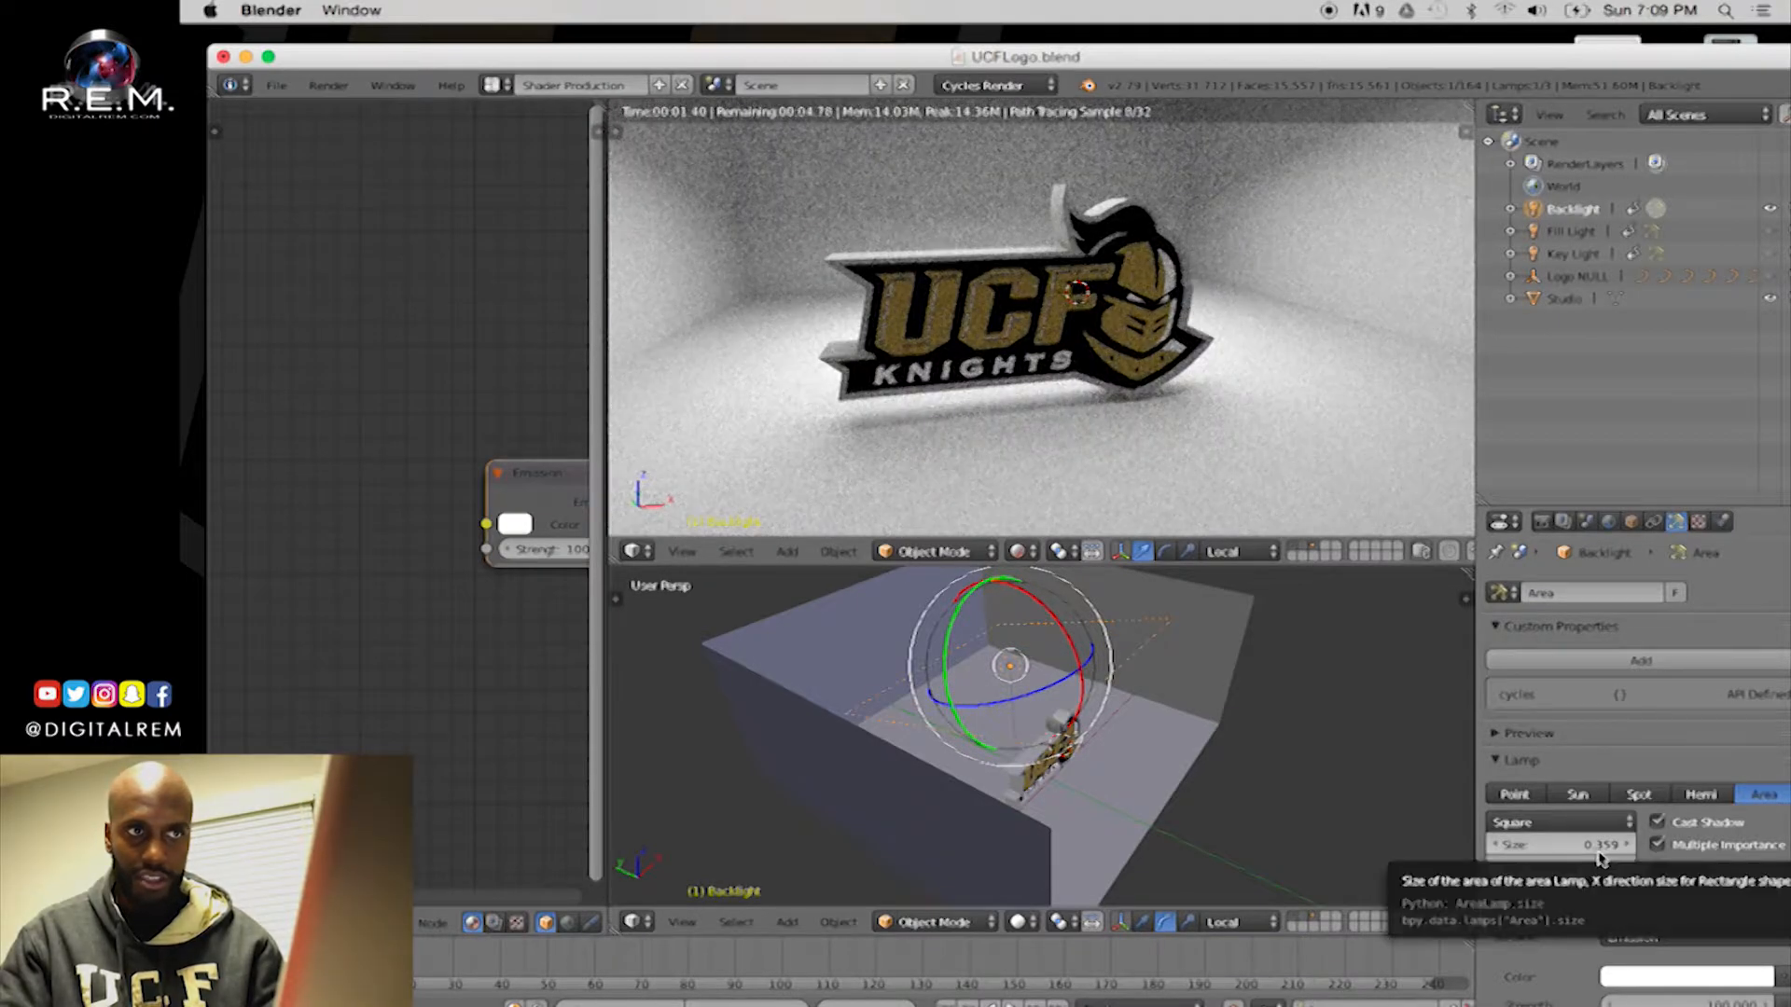
mouse_move(1601, 845)
left_mouse_down()
mouse_move(1628, 845)
mouse_move(1605, 850)
left_mouse_up()
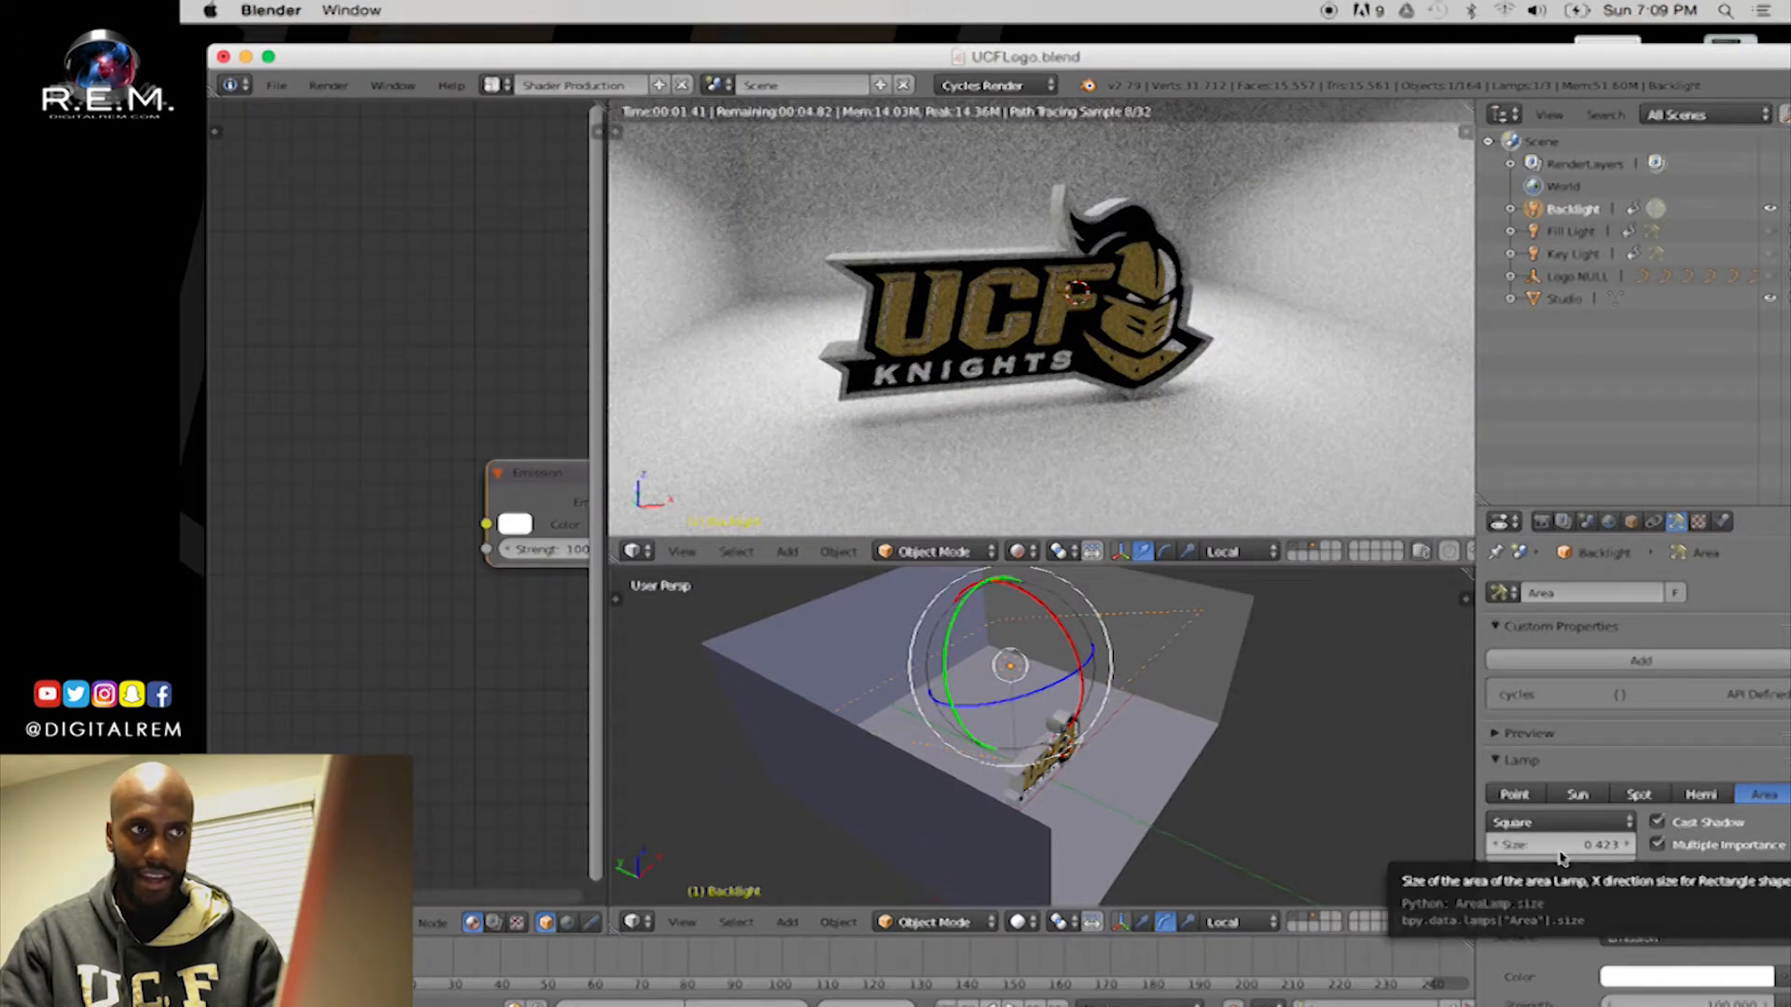
left_click_drag(1577, 853, 1560, 851)
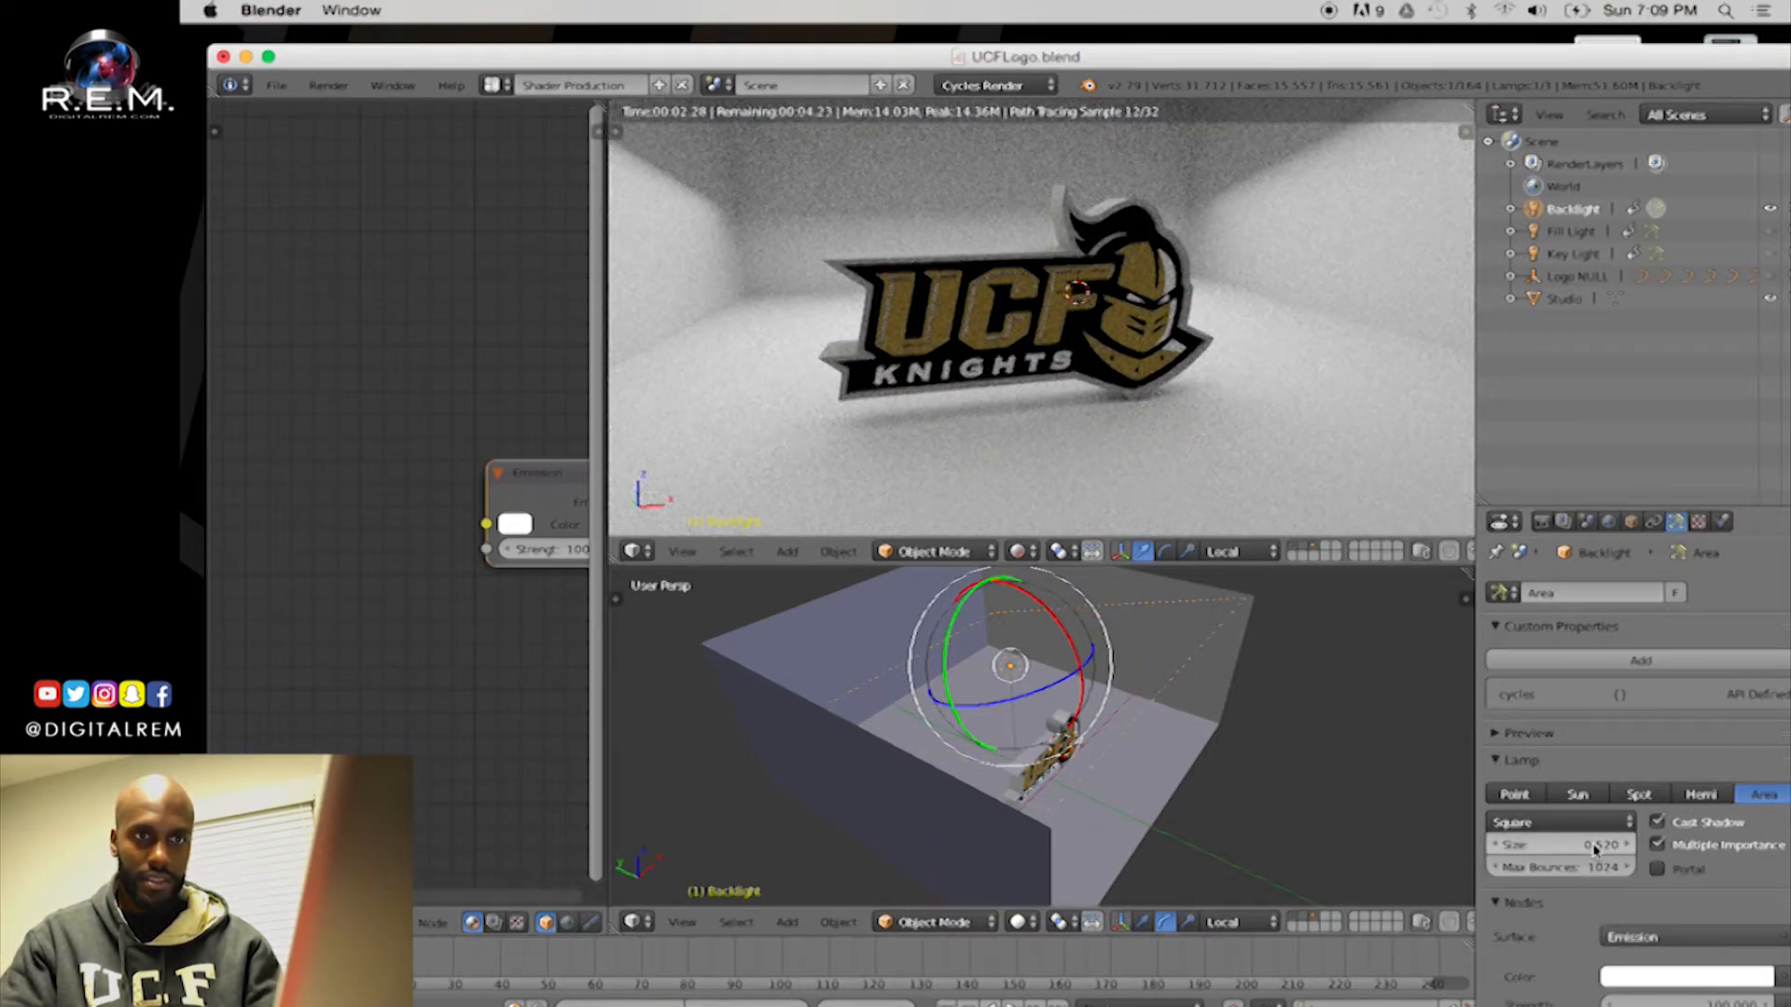
Increase the Backlight's size to 0.550 and adjust its height to sit near the top of the studio walls
mouse_move(1560, 845)
left_mouse_down()
mouse_move(1642, 845)
mouse_move(1583, 845)
left_mouse_up()
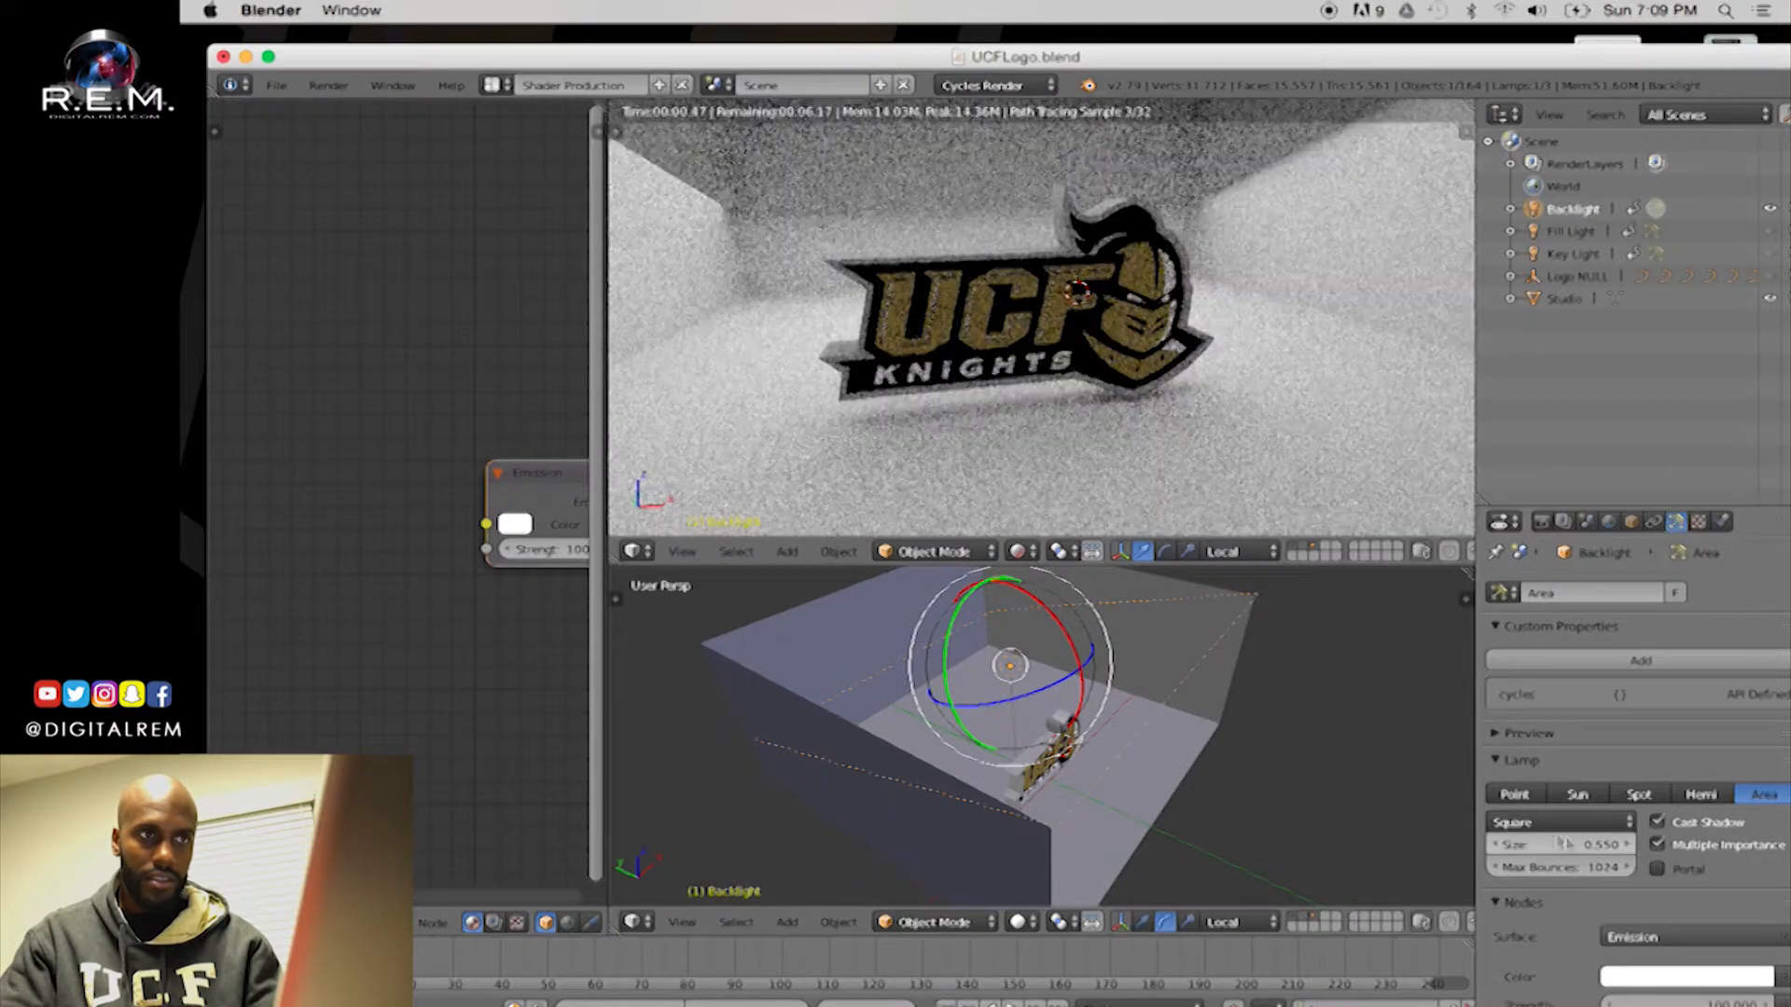
key("w")
left_click_drag(997, 598, 996, 905)
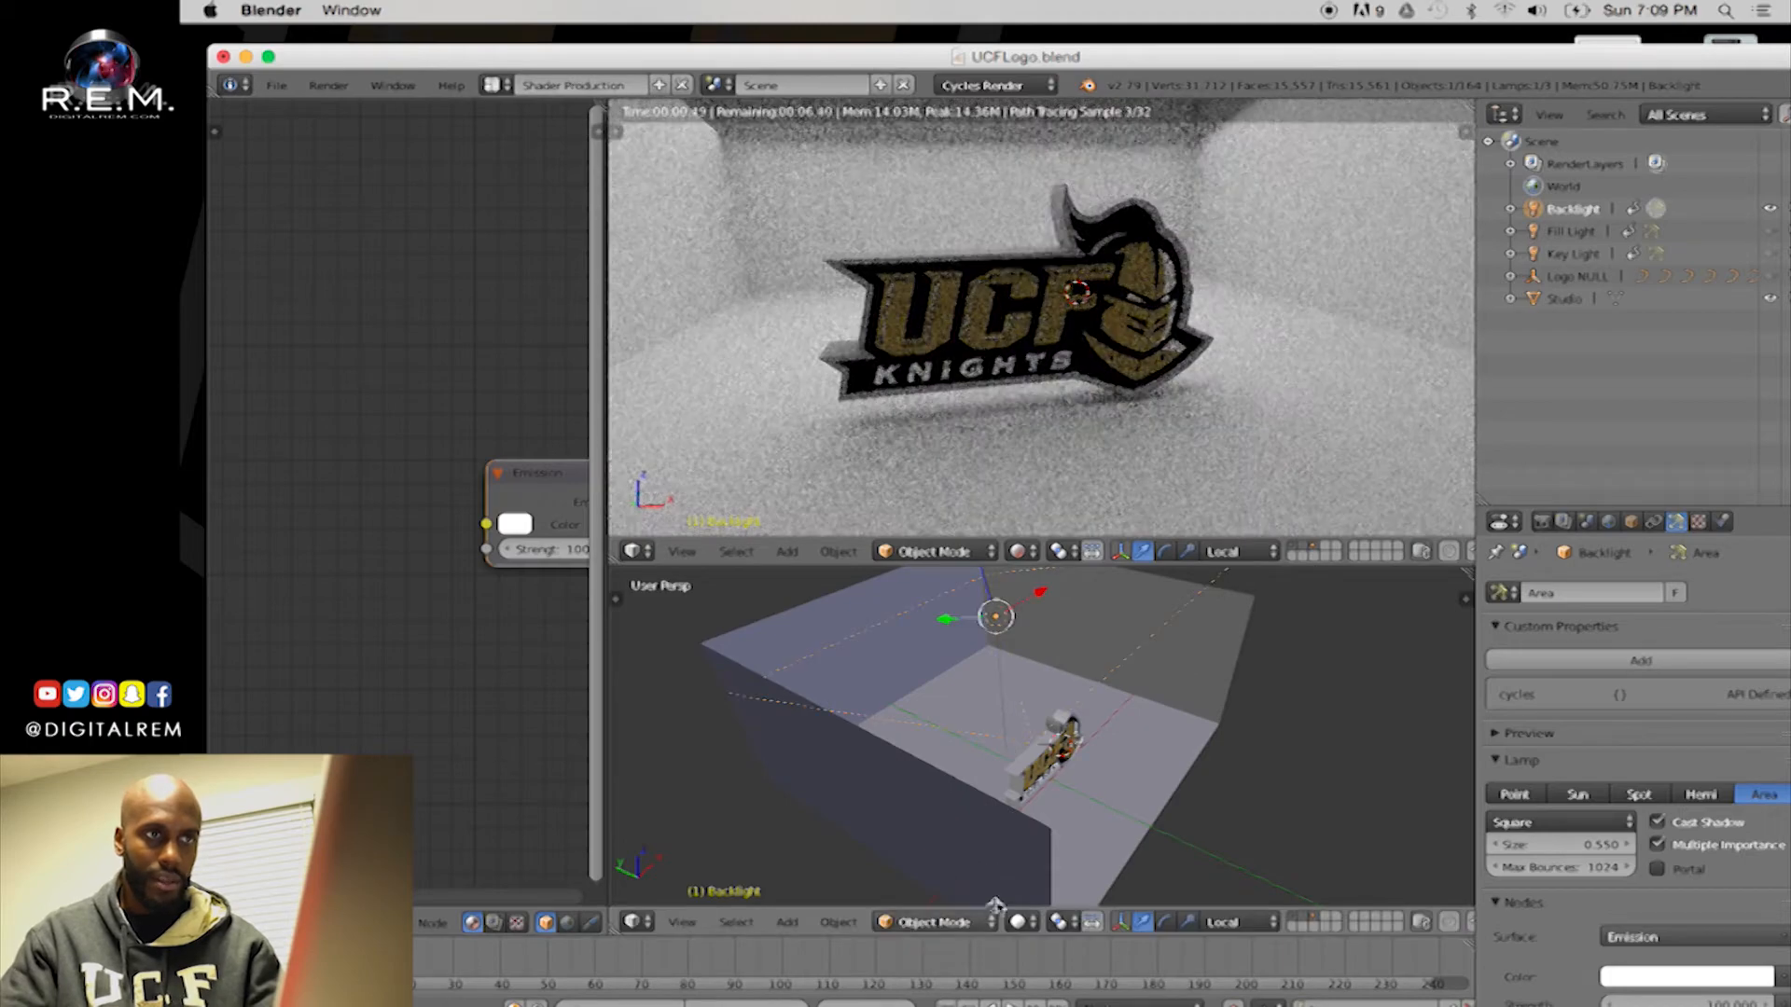
scroll(1031, 797, "down", 4)
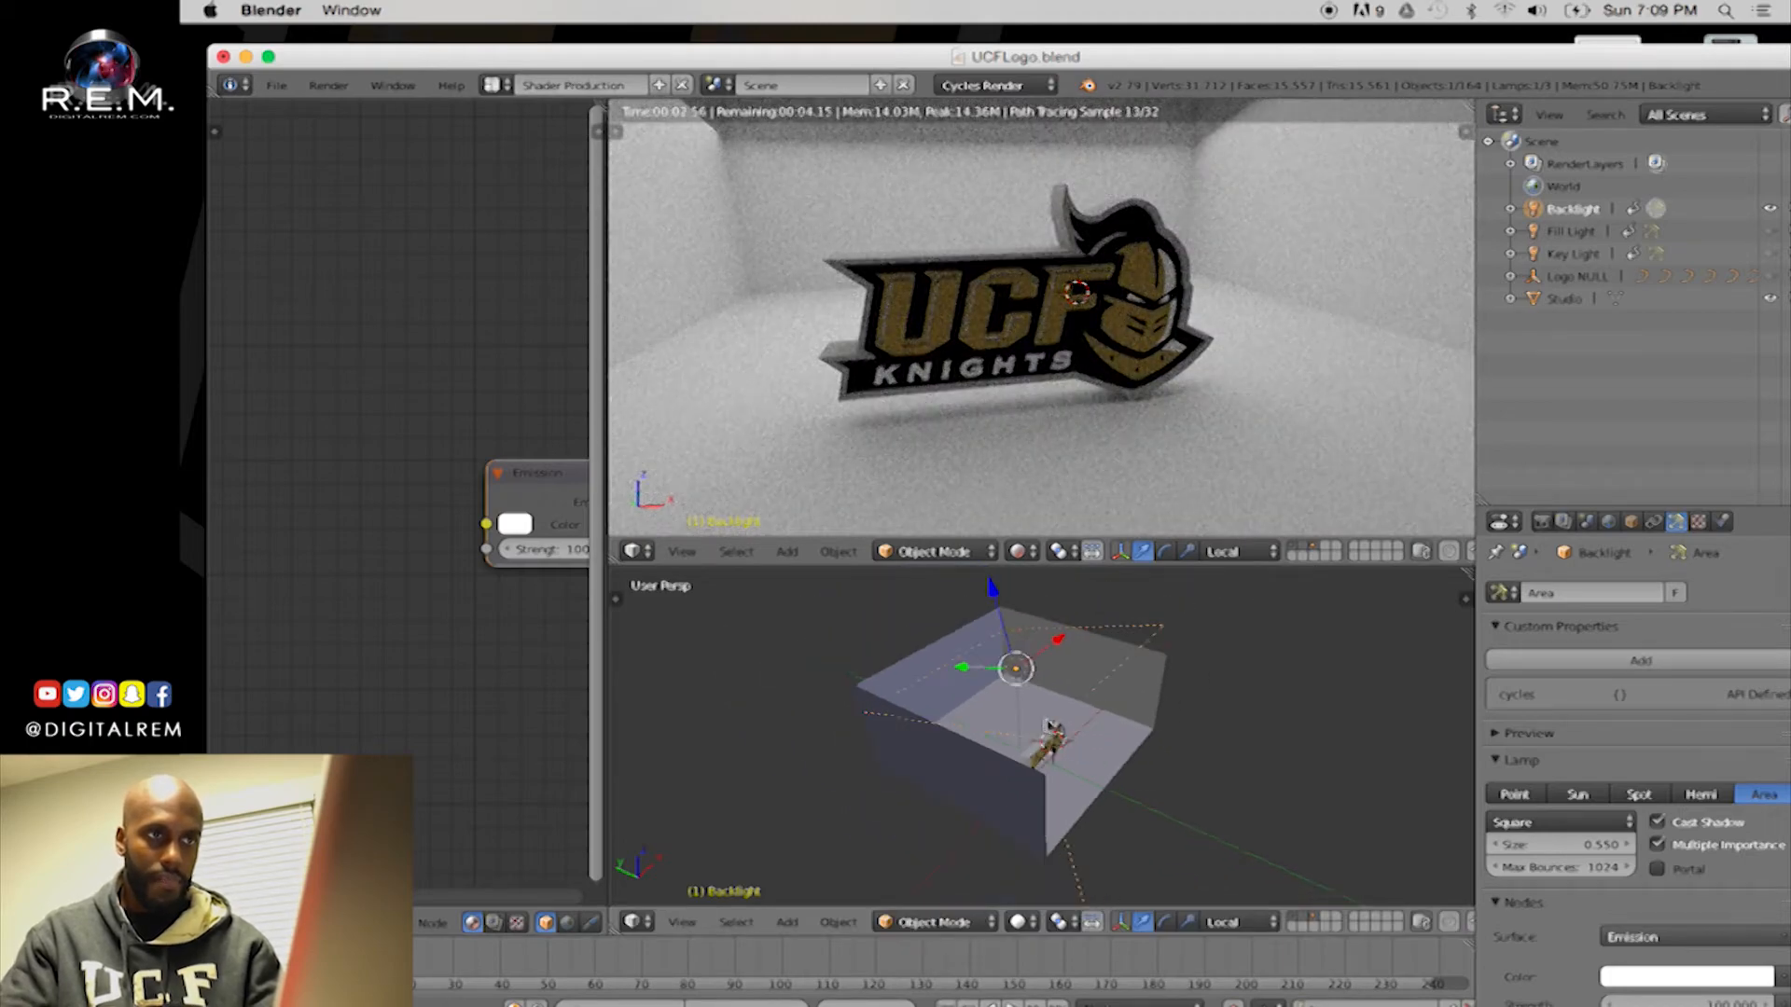
left_click_drag(1000, 604, 957, 873)
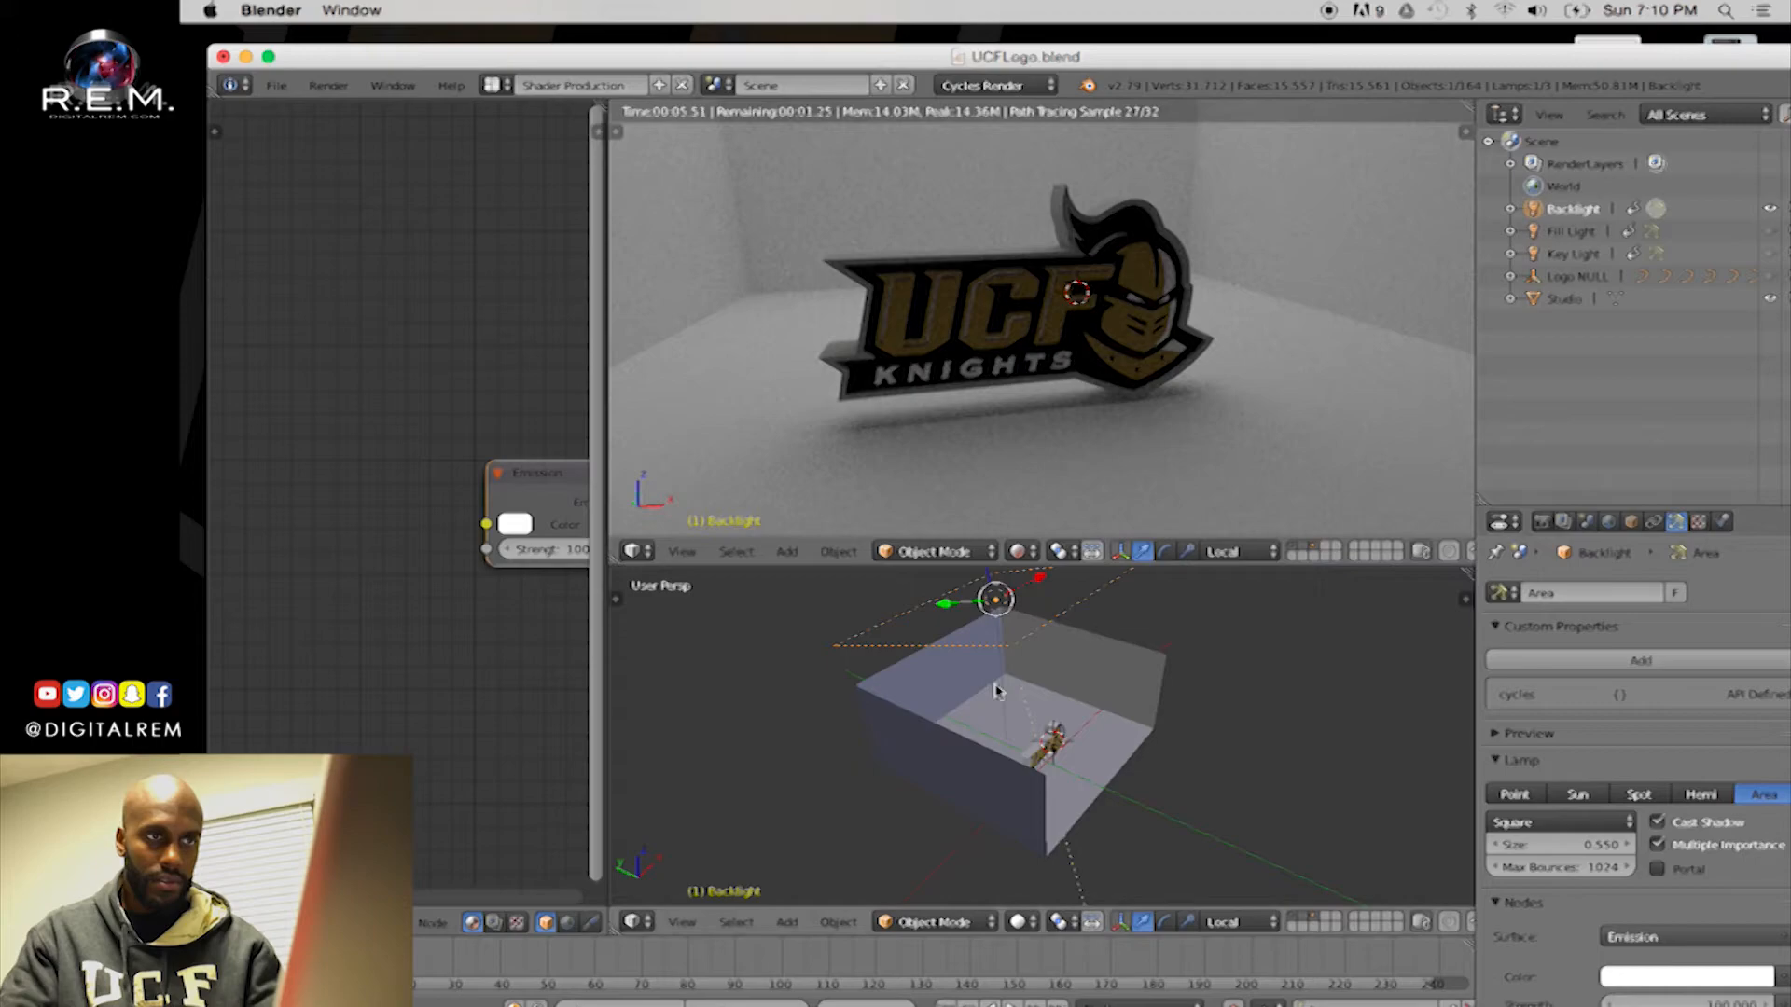
left_click_drag(992, 595, 1003, 634)
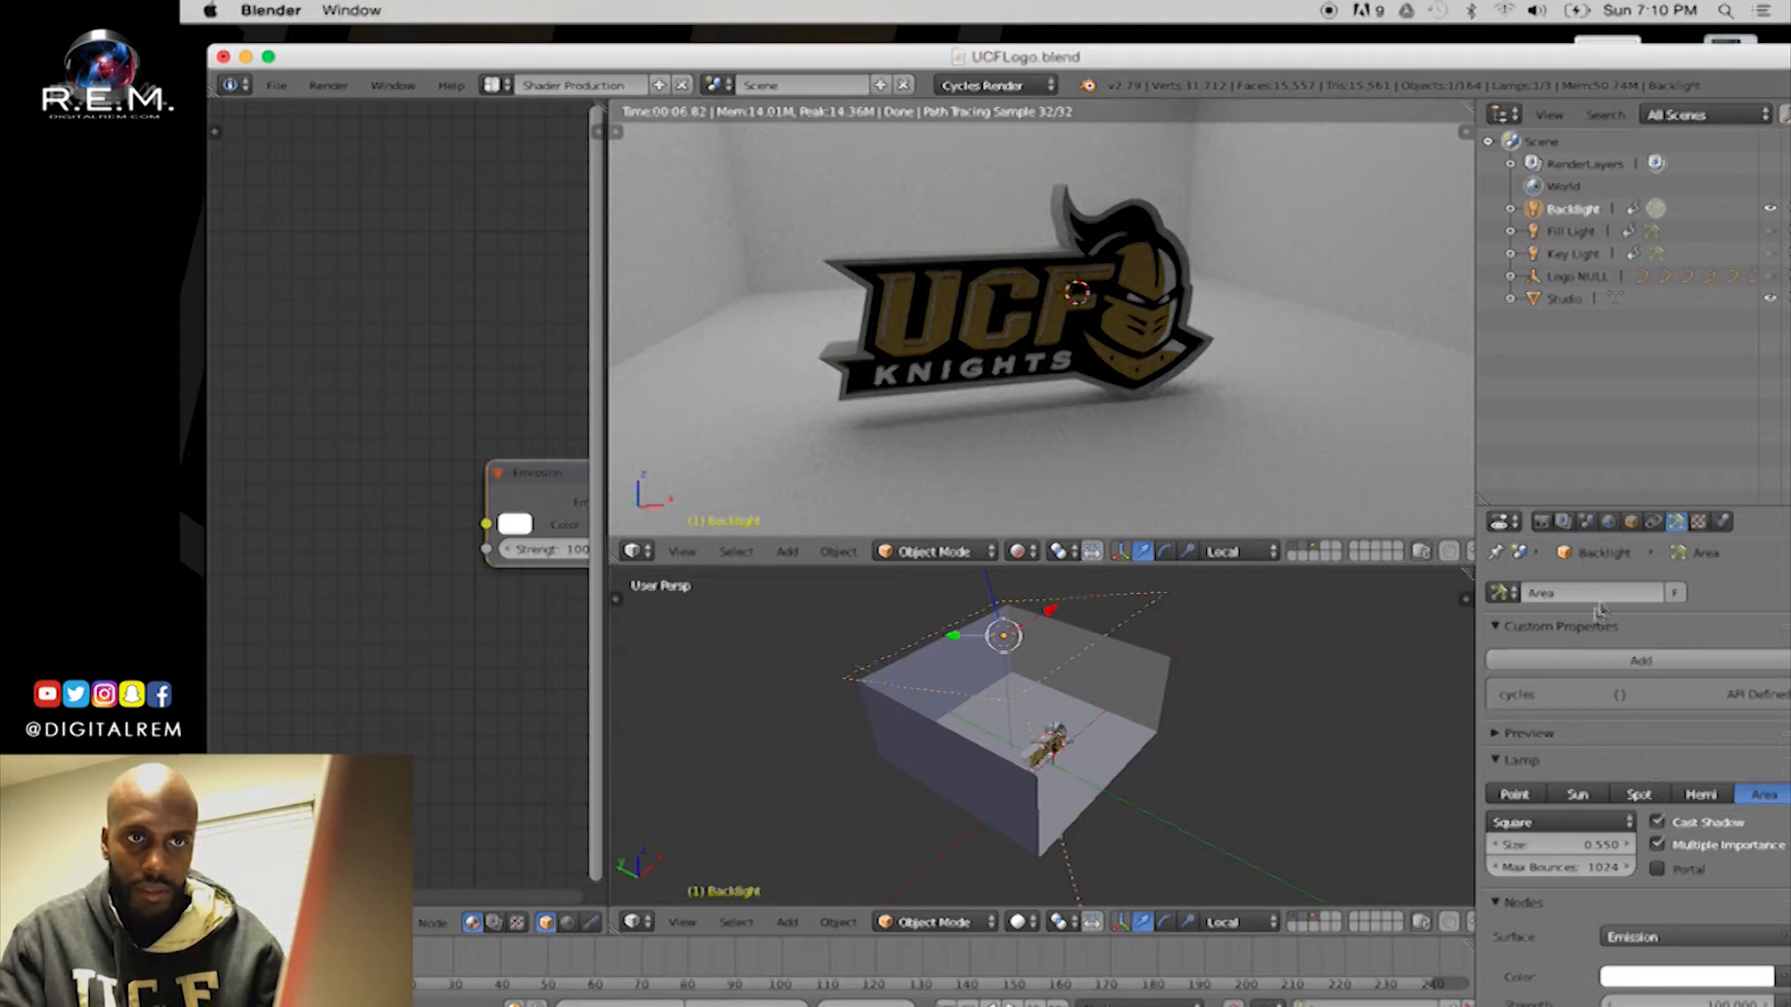
Raise the Backlight's emission strength in small increments to 120.4, and try a strength of 1000
left_click_drag(1708, 532, 1700, 416)
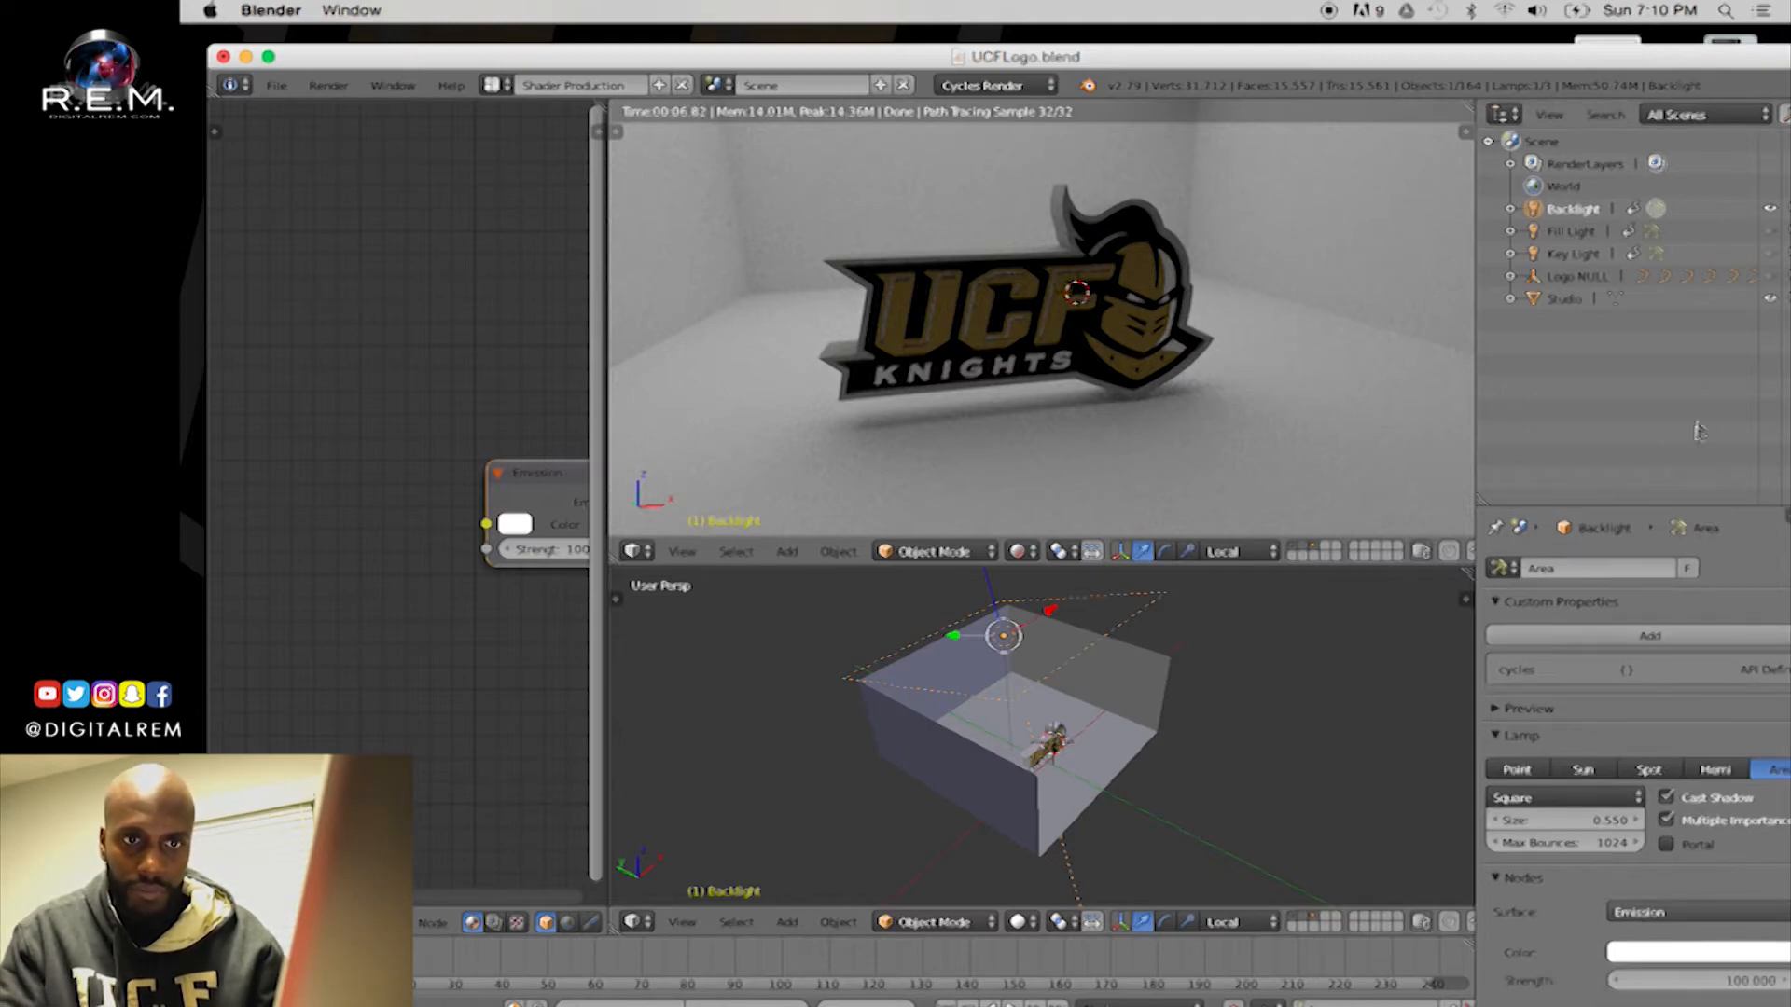
mouse_move(1693, 981)
left_mouse_down()
mouse_move(1732, 980)
mouse_move(1679, 972)
left_mouse_up()
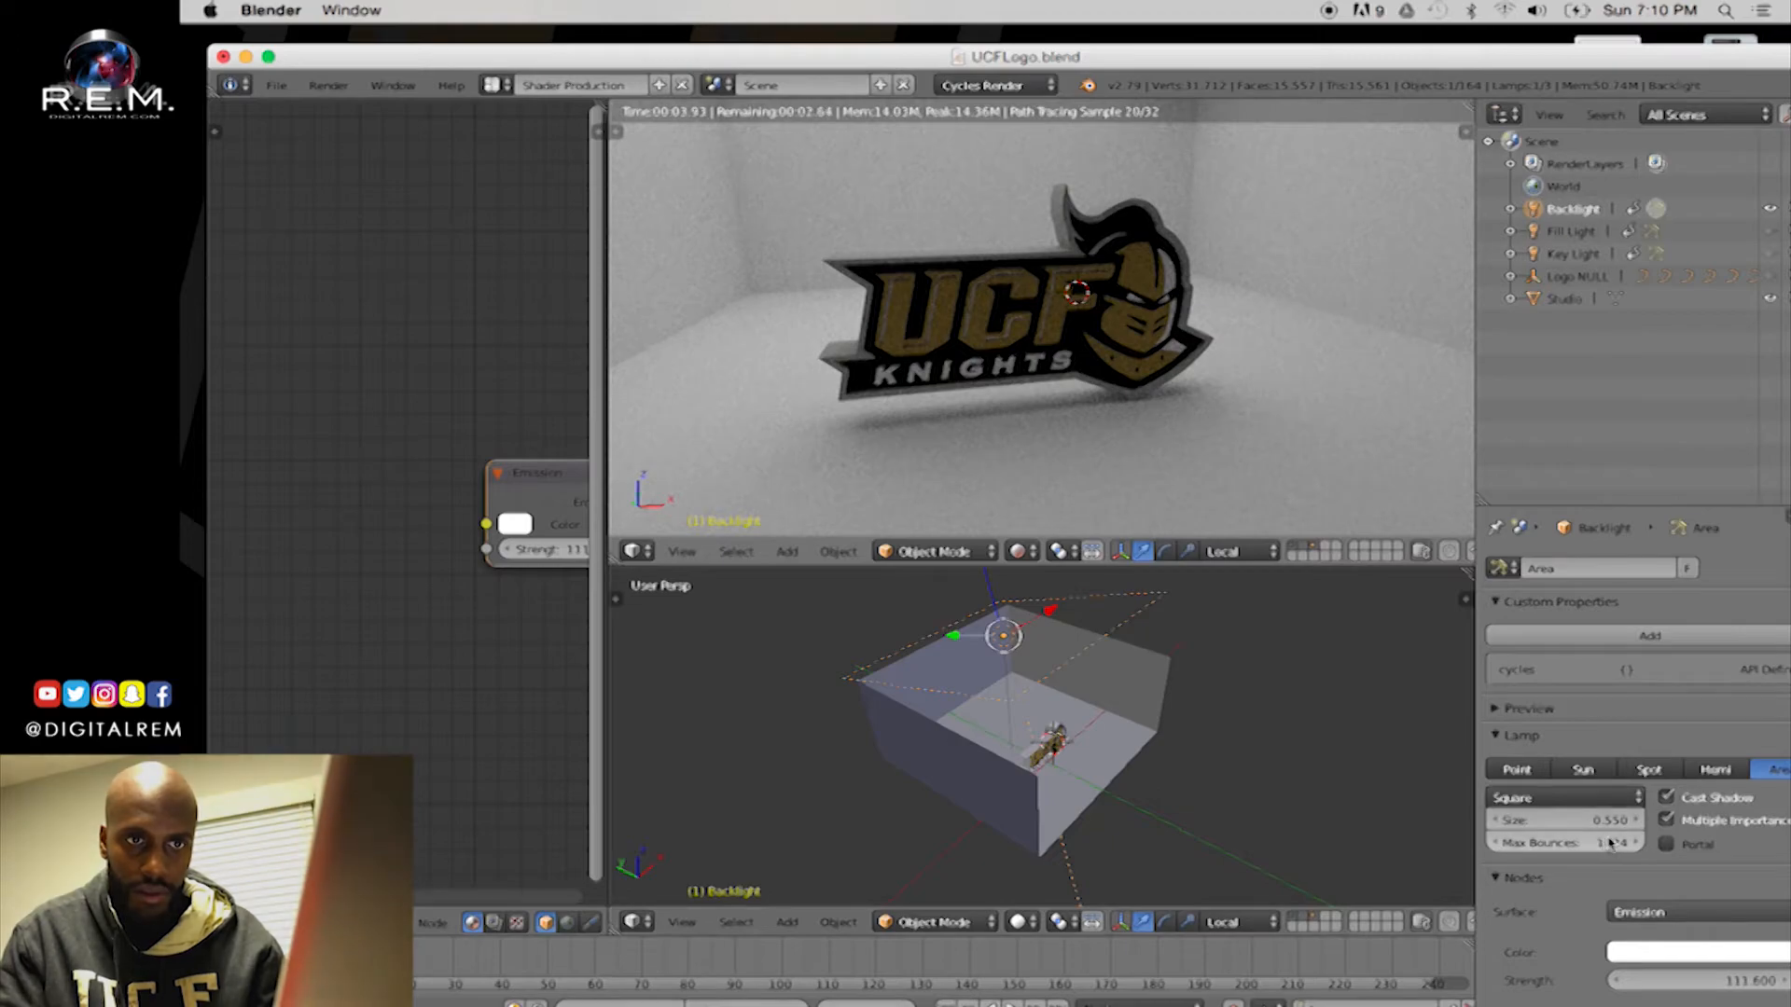
left_click_drag(1721, 980, 1735, 980)
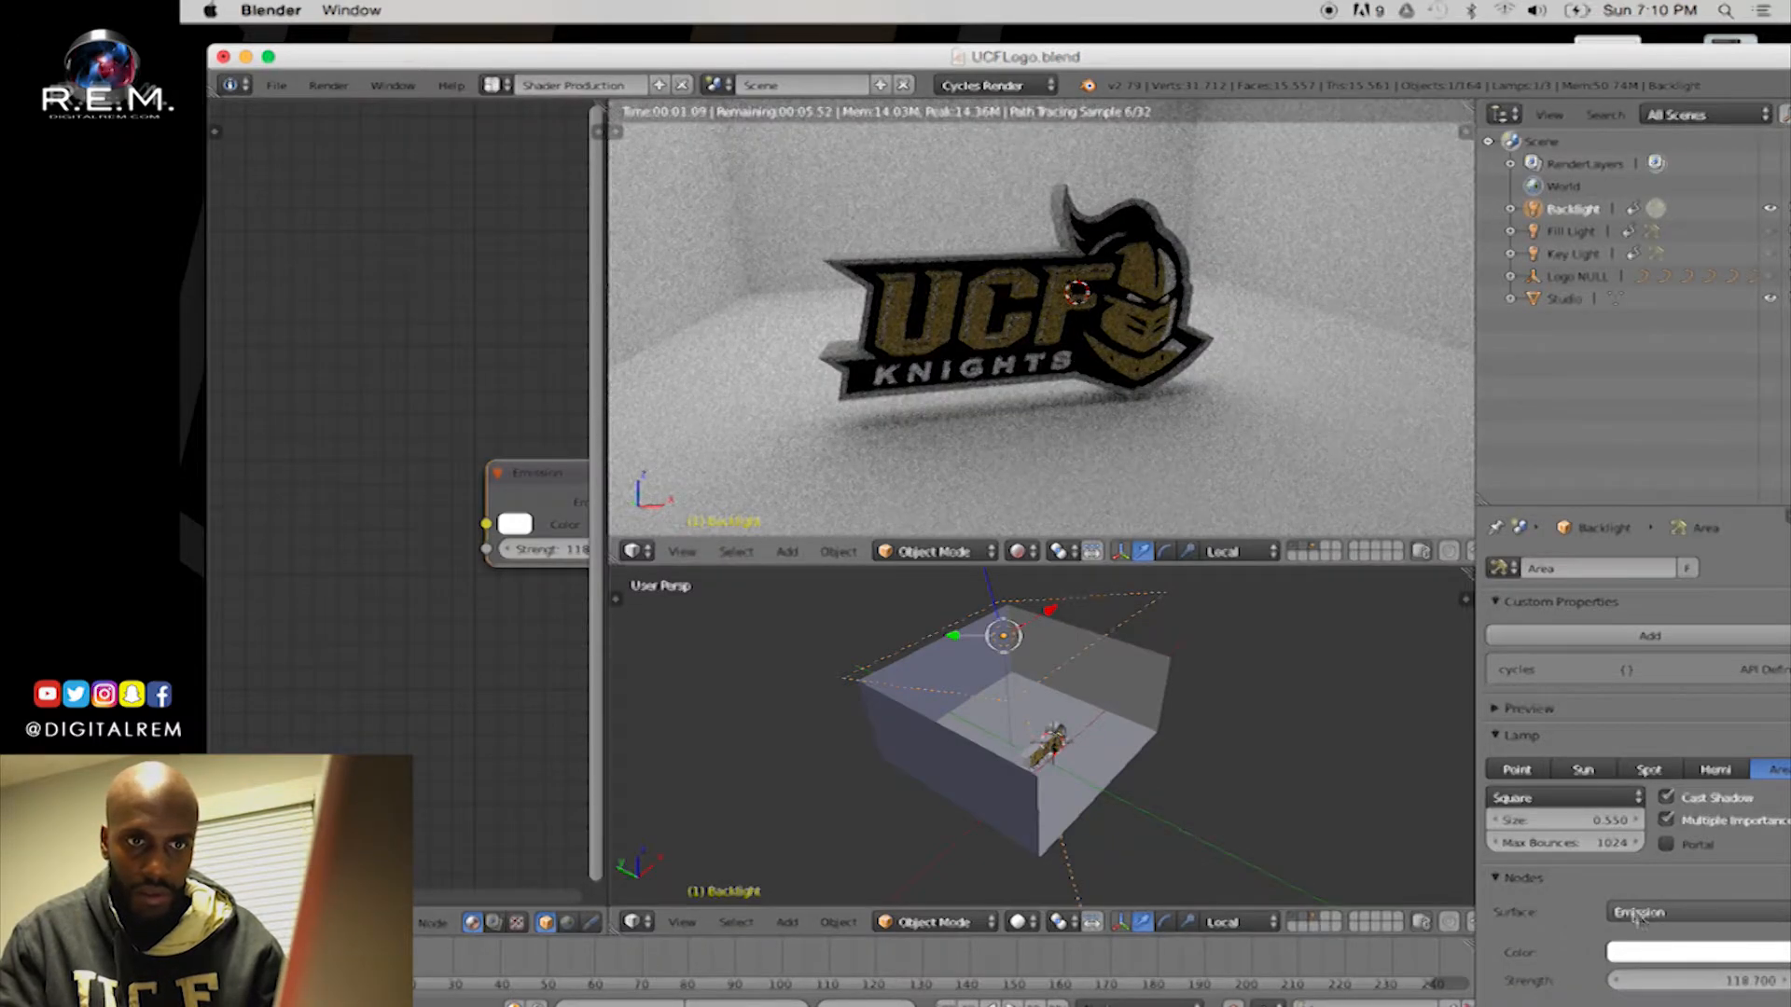
left_click_drag(1719, 980, 1726, 981)
left_click(1720, 981)
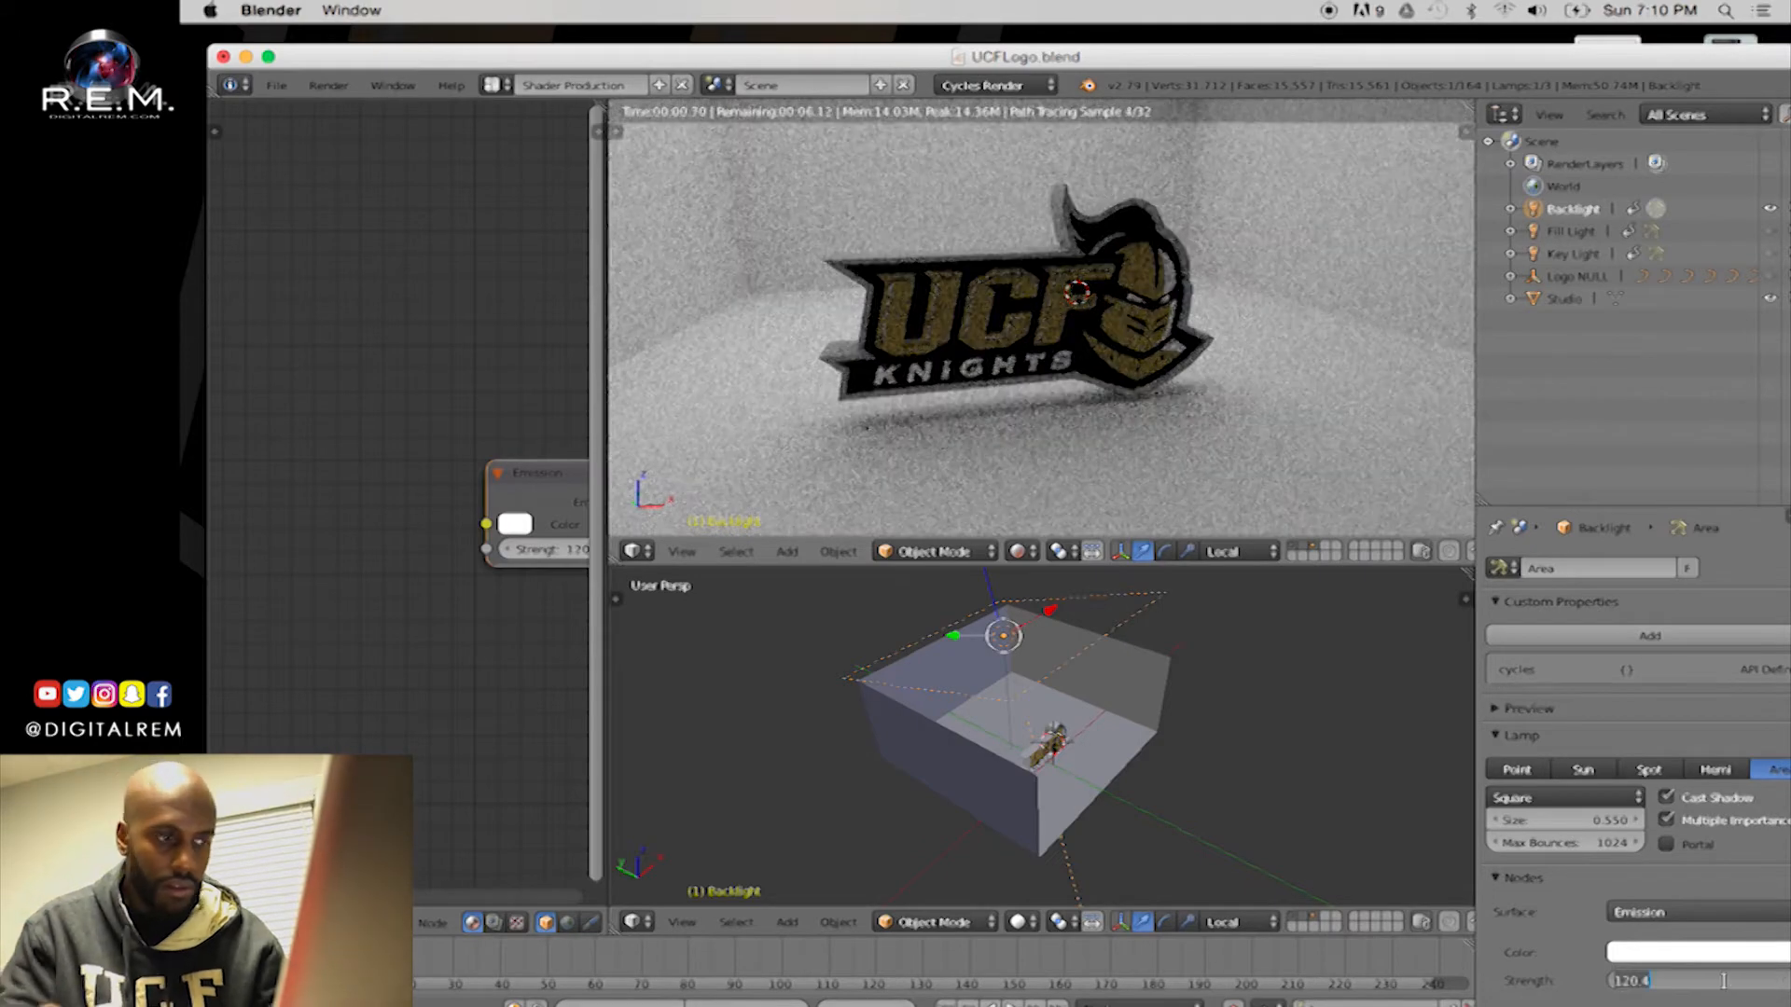
key("Return")
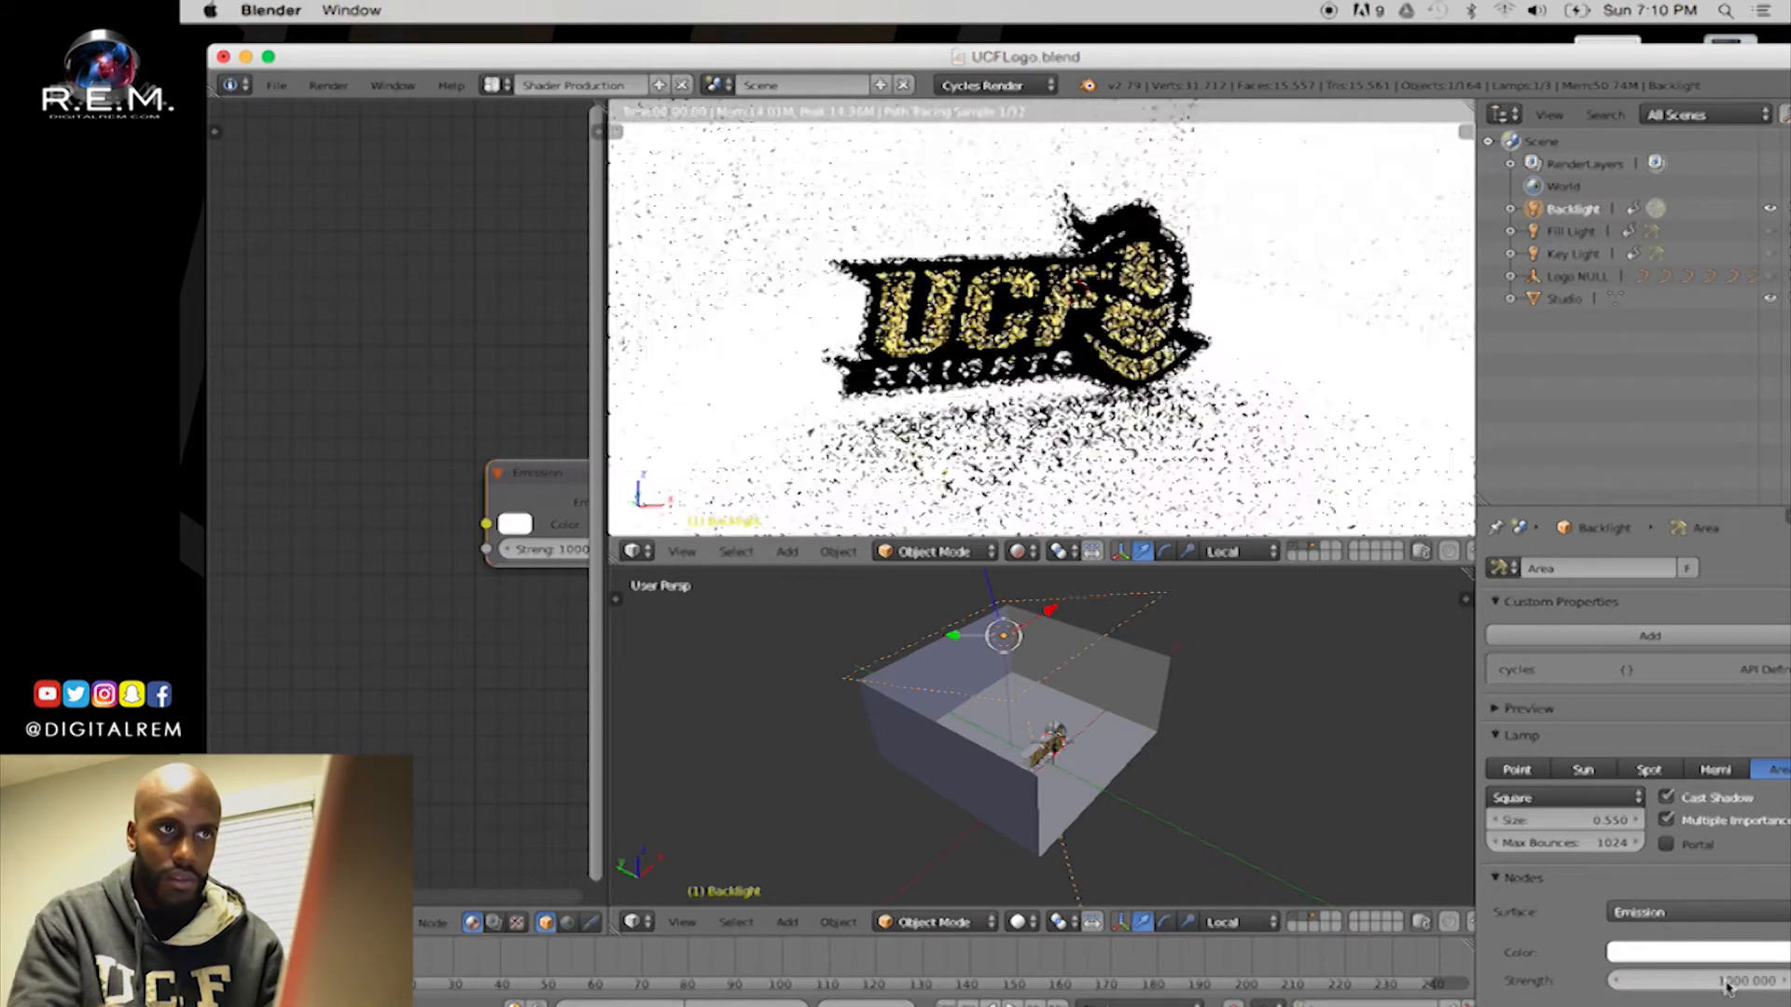
Try Backlight emission strengths of 250 and 280 against the rendered preview
left_click(1721, 980)
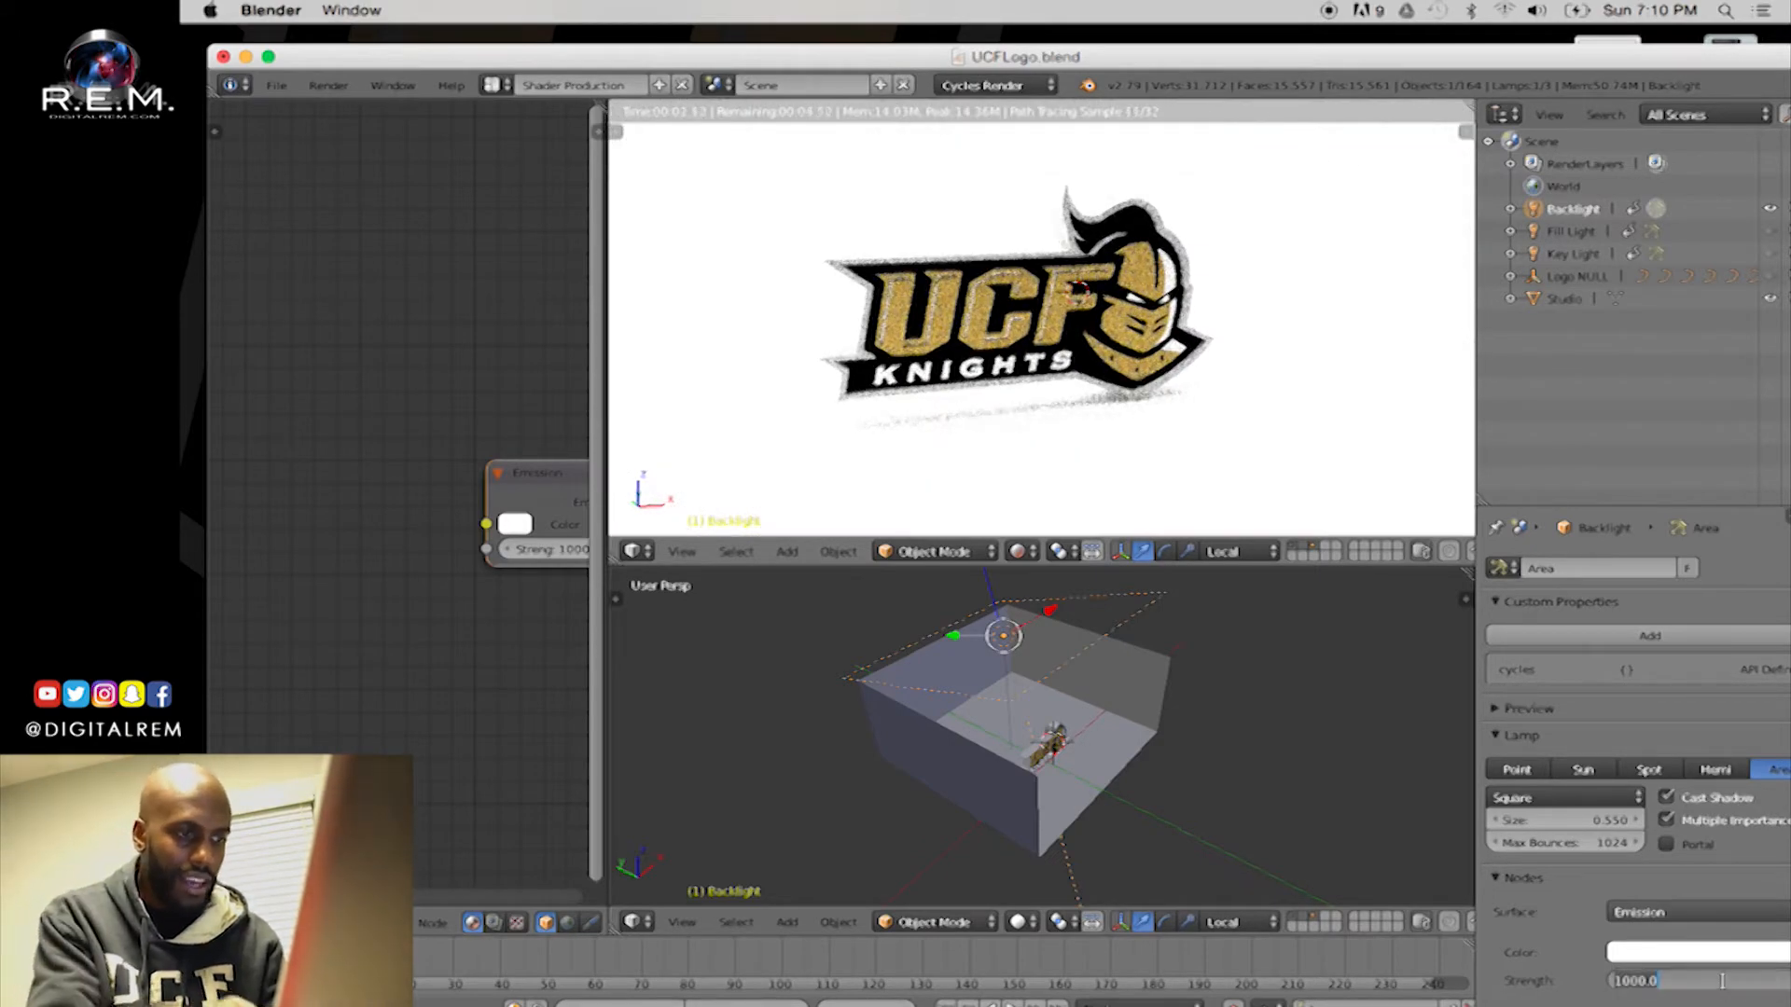
type("25")
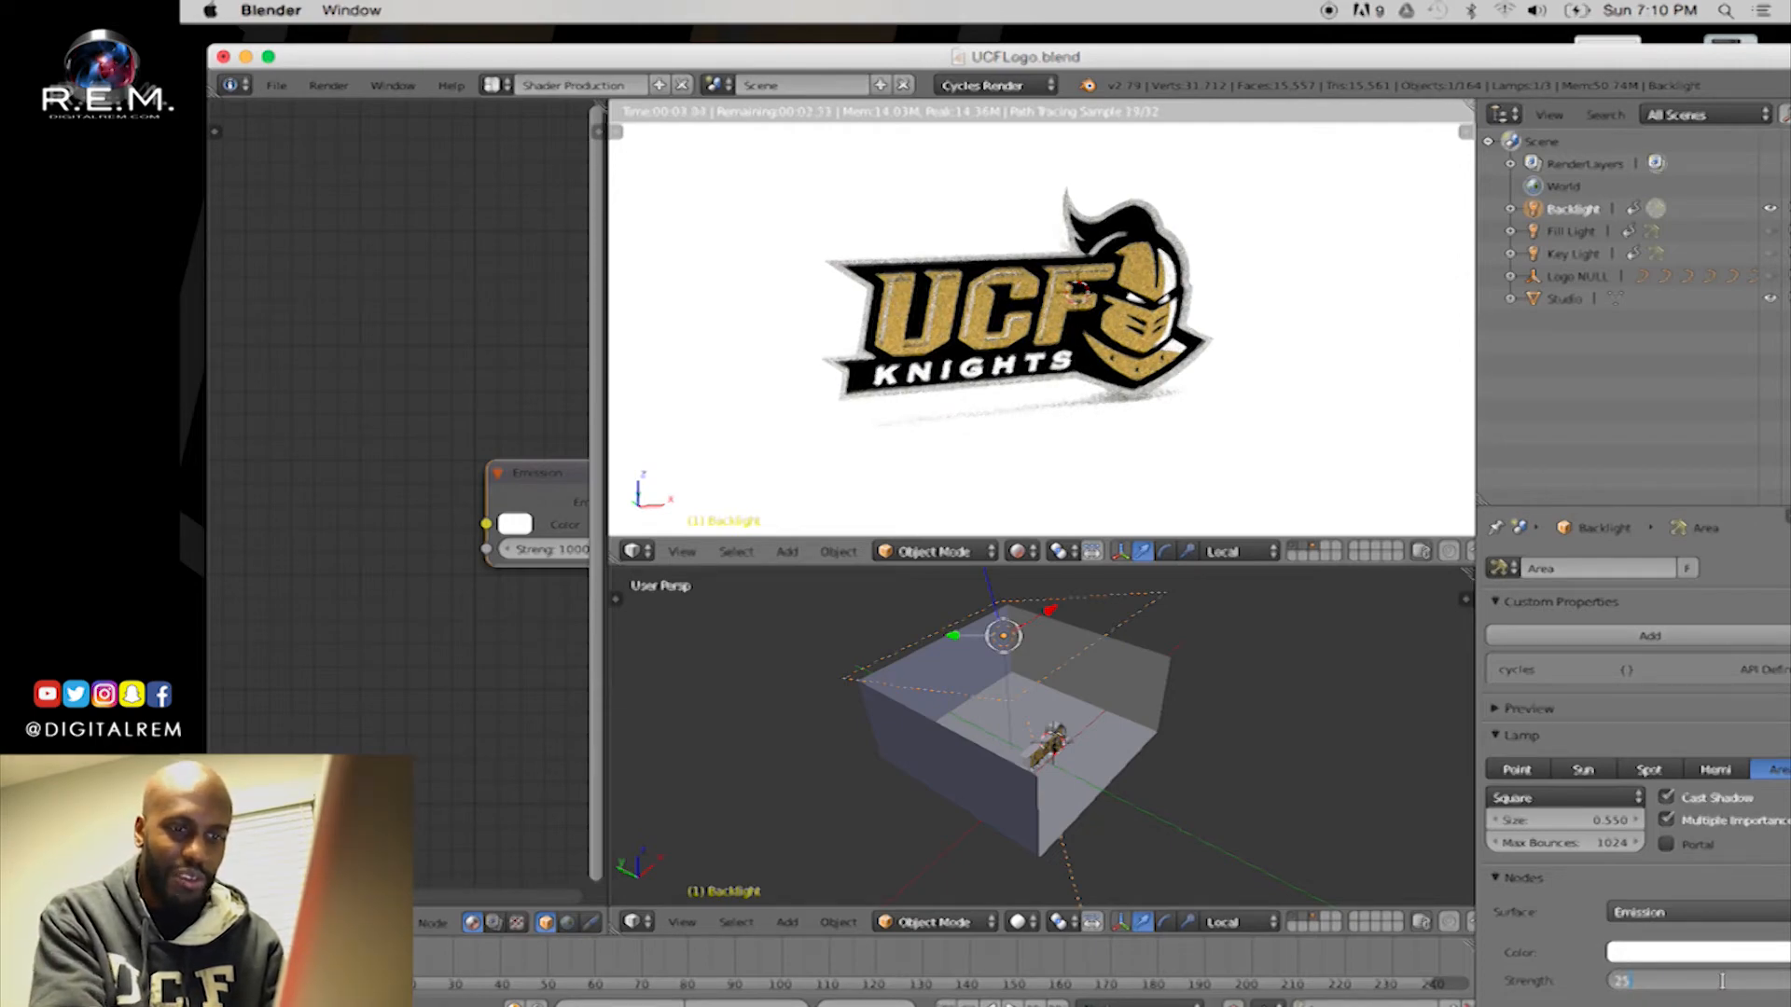
type("0")
key("Return")
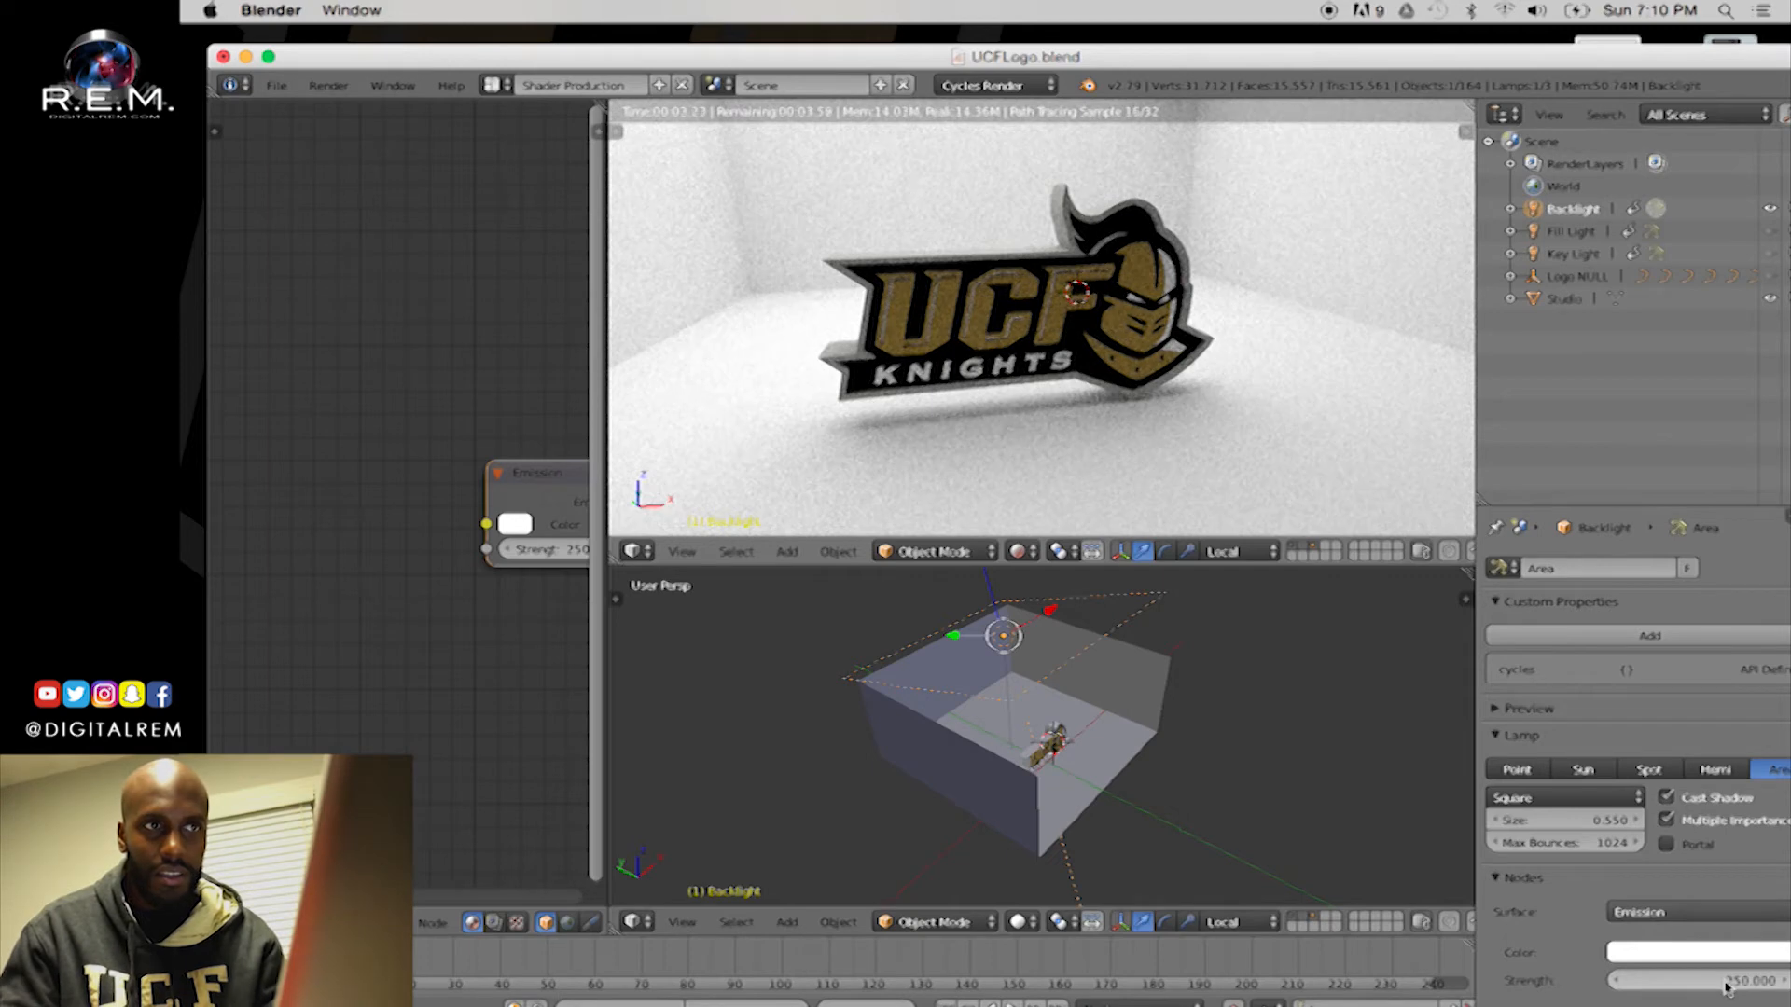
left_click(1726, 986)
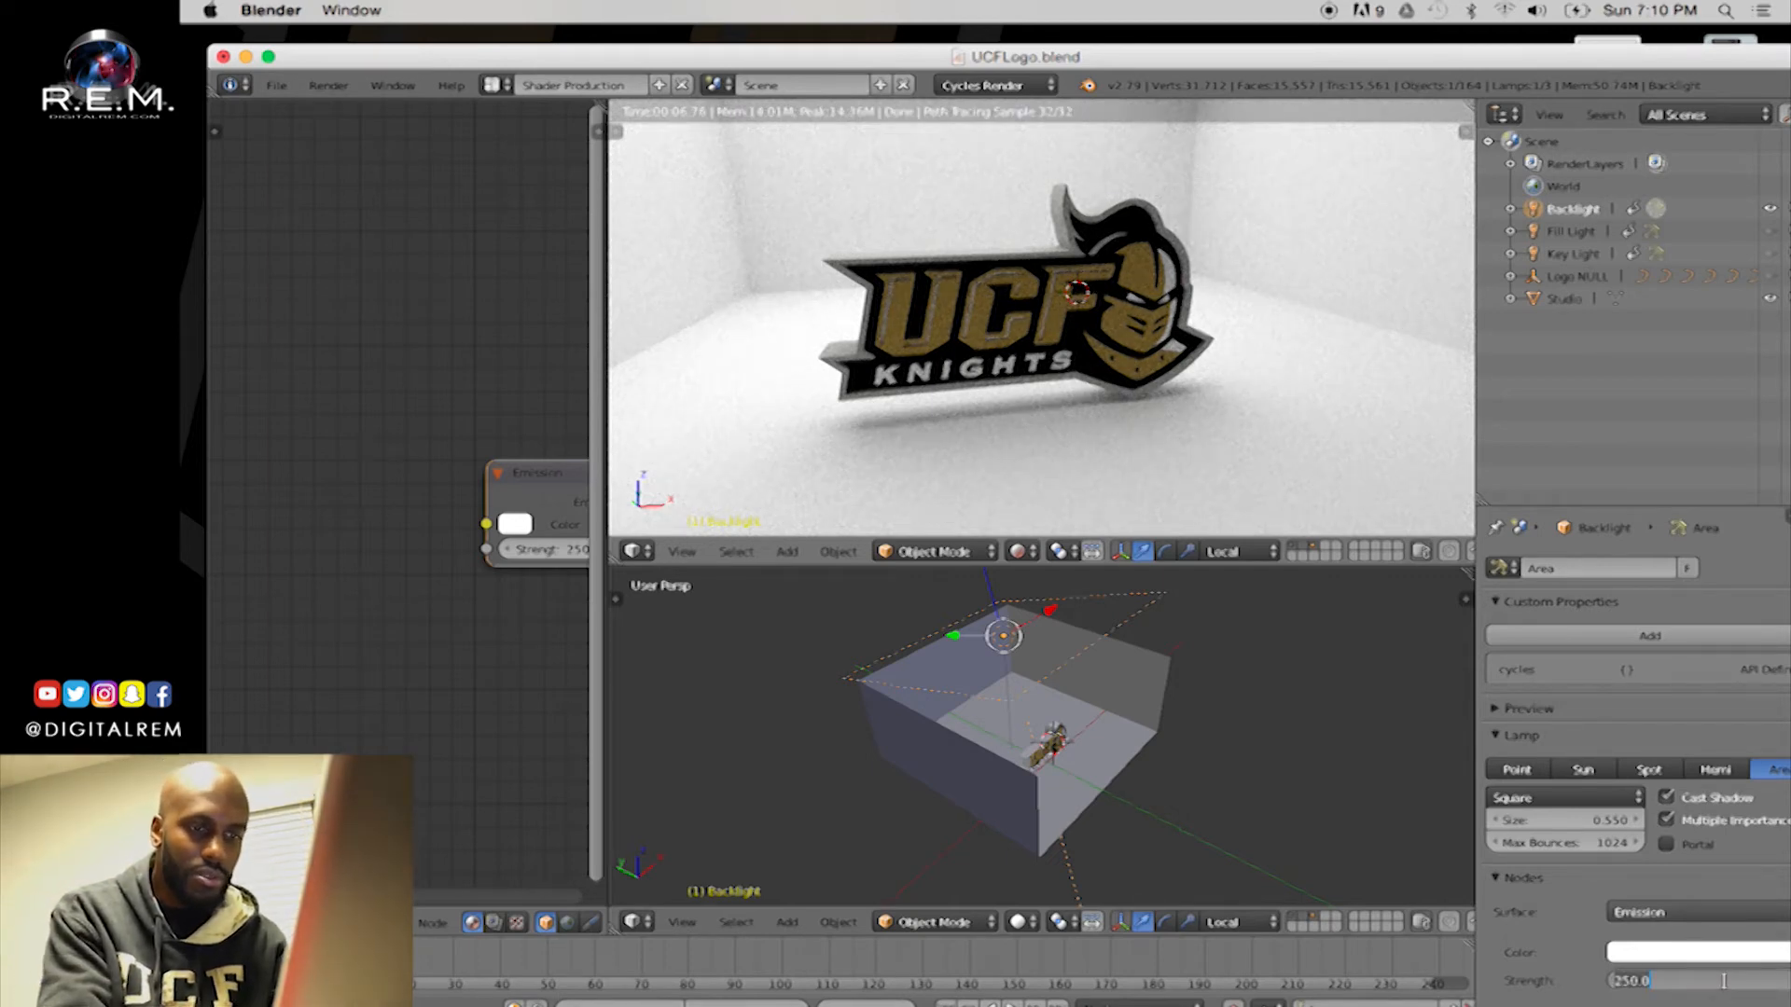
type("28")
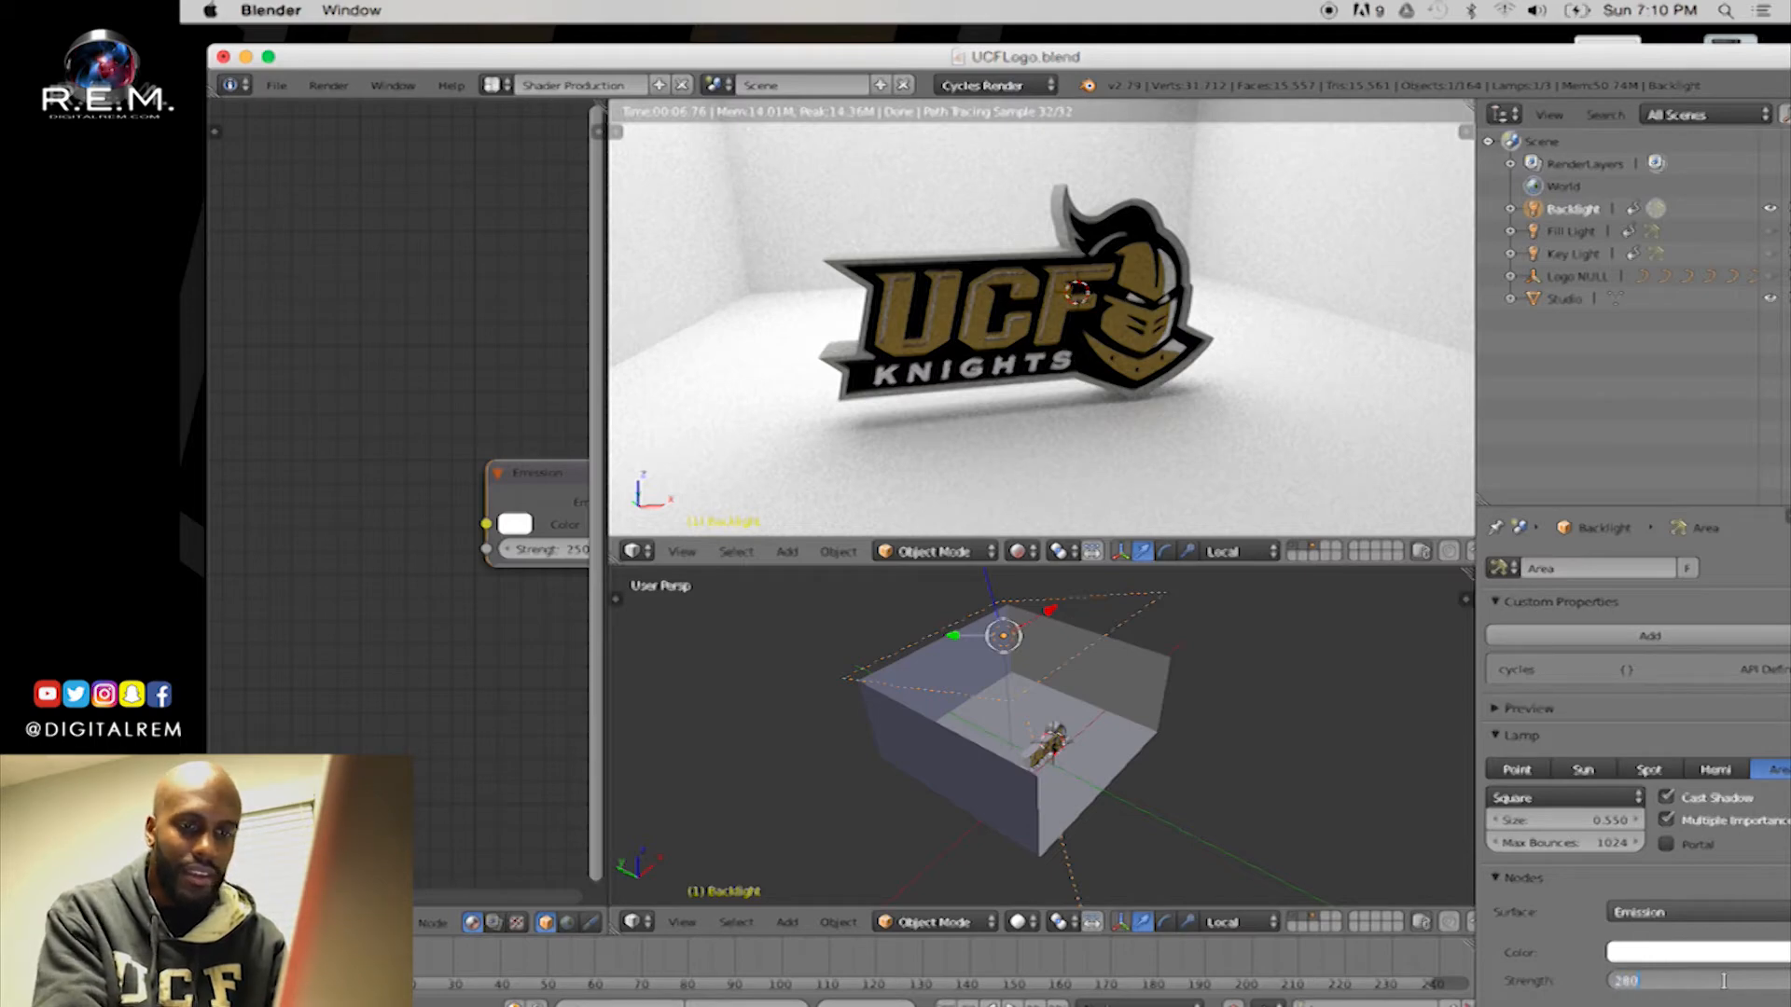
type("0")
key("Return")
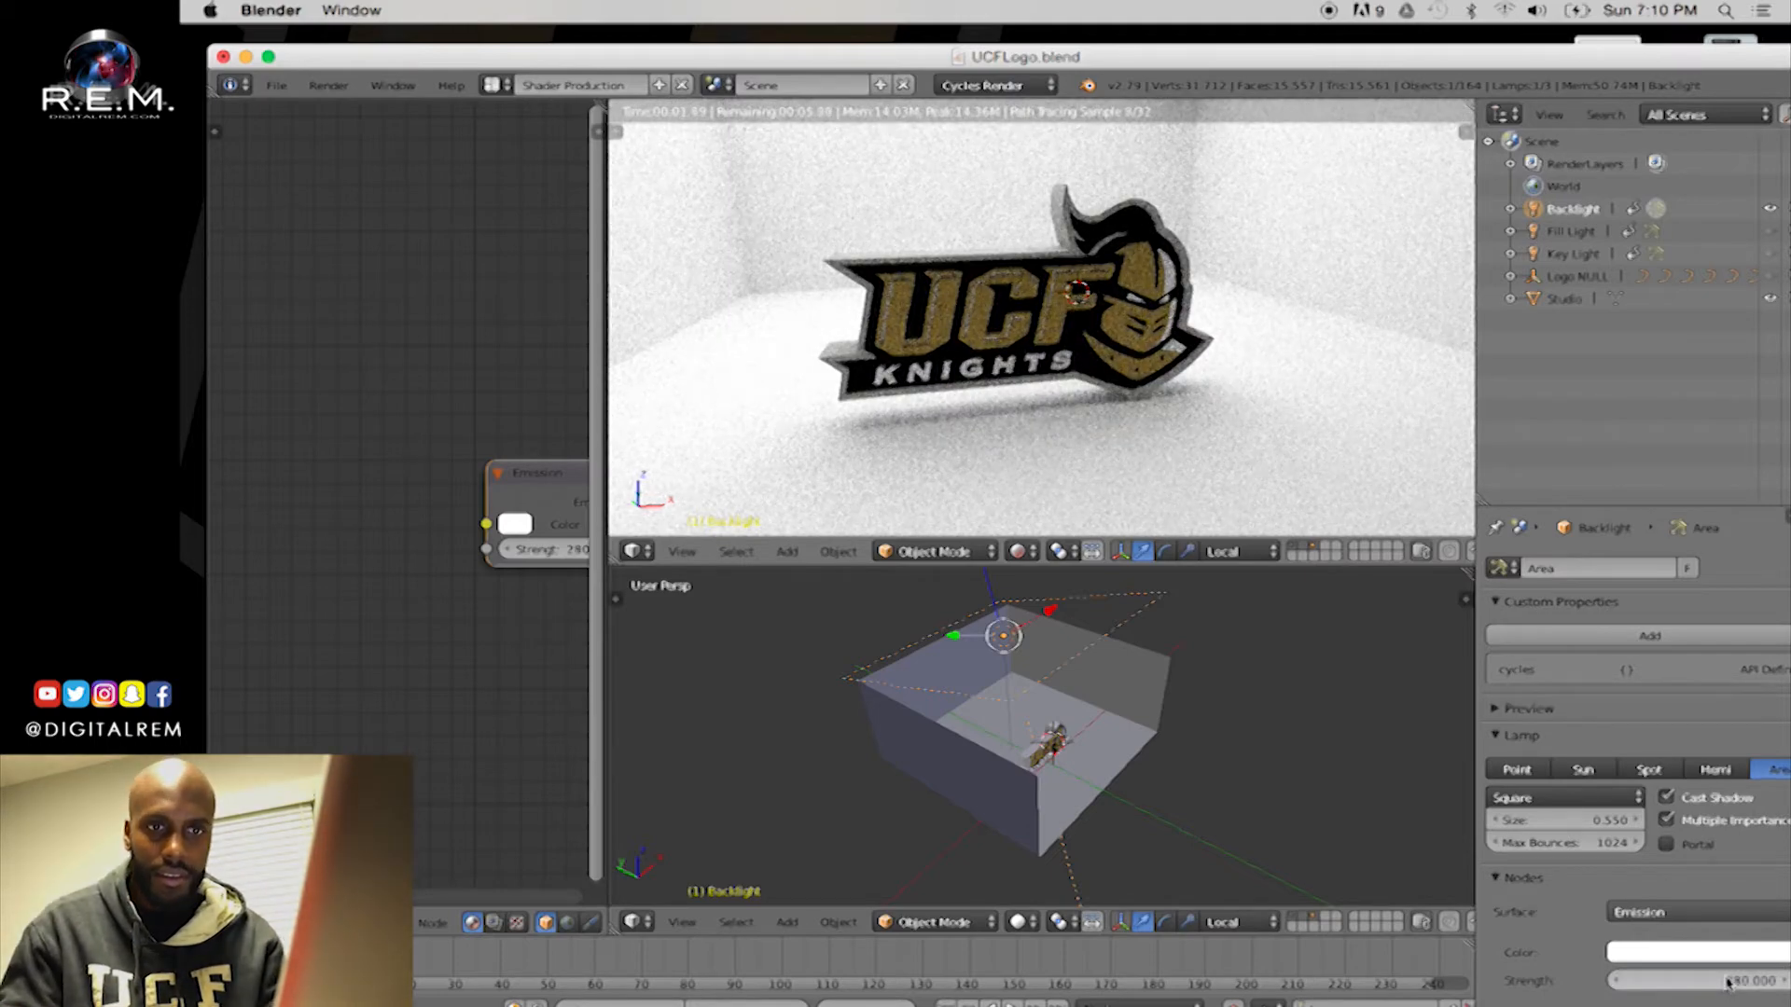
Set the Backlight's emission strength to 180 and check the logo from a slightly different angle in the rendered view
left_click(1743, 984)
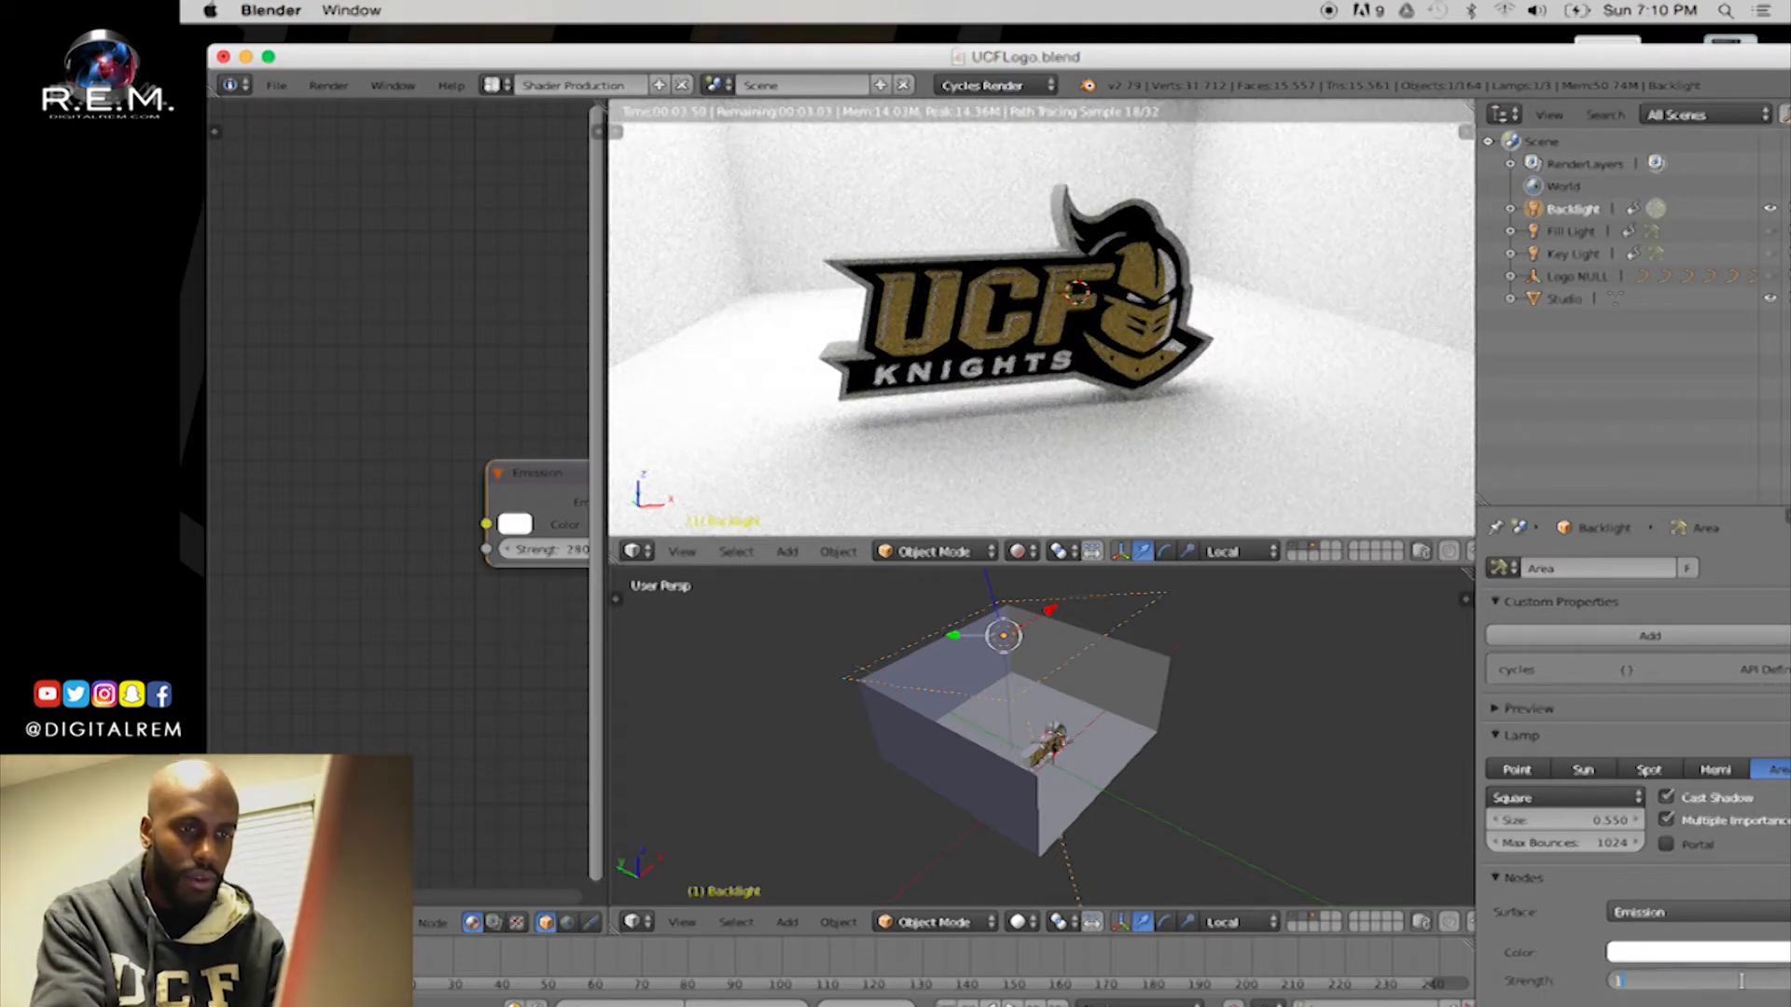
key("Return")
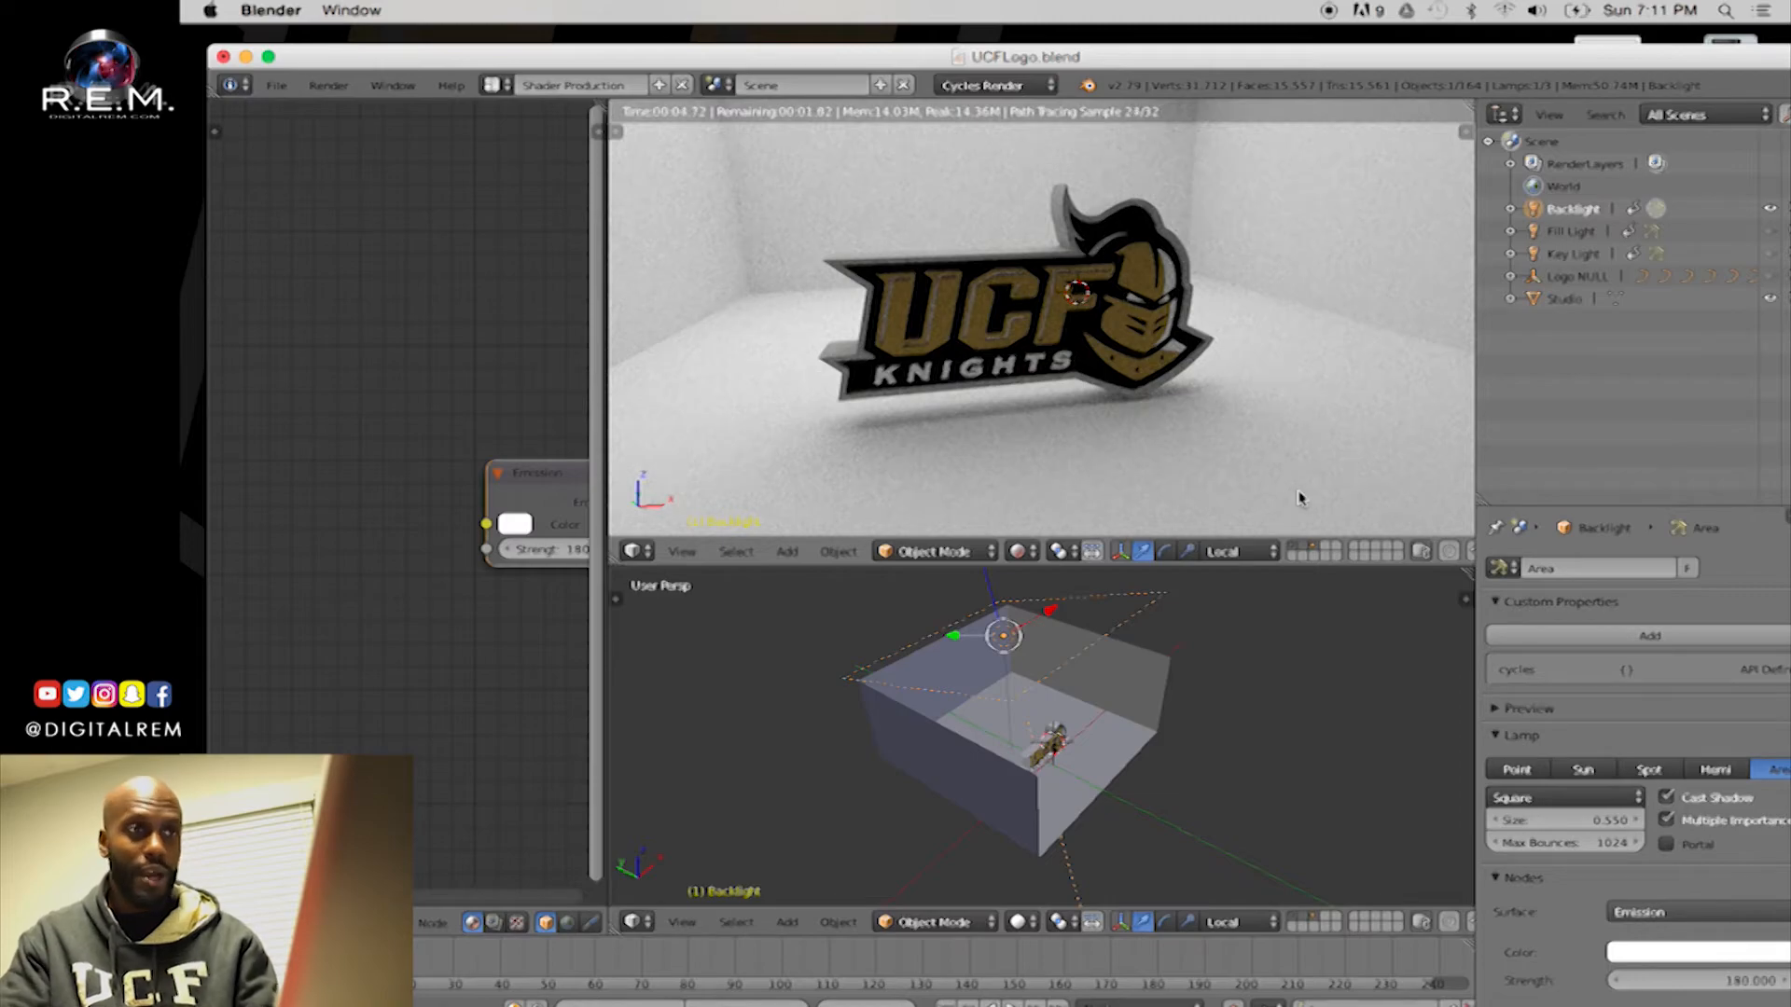
middle_click_drag(1305, 480, 1380, 392)
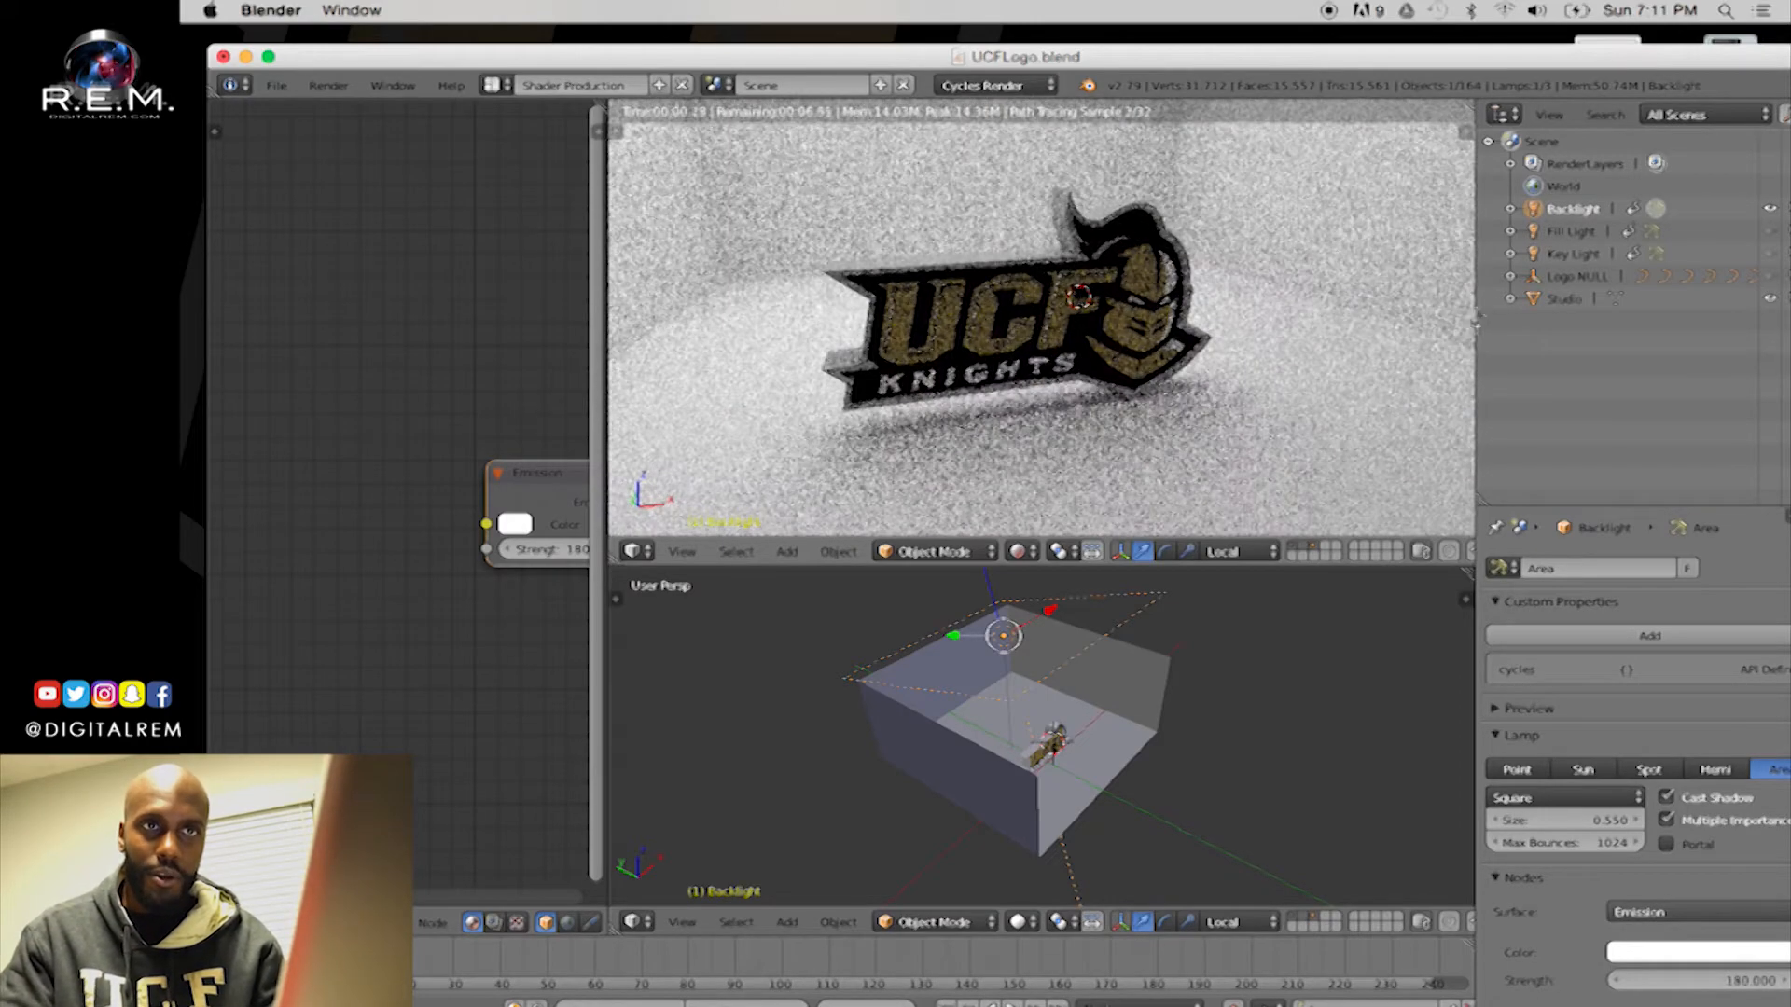
Select the Key Light and make it visible in the scene
left_click(1572, 232)
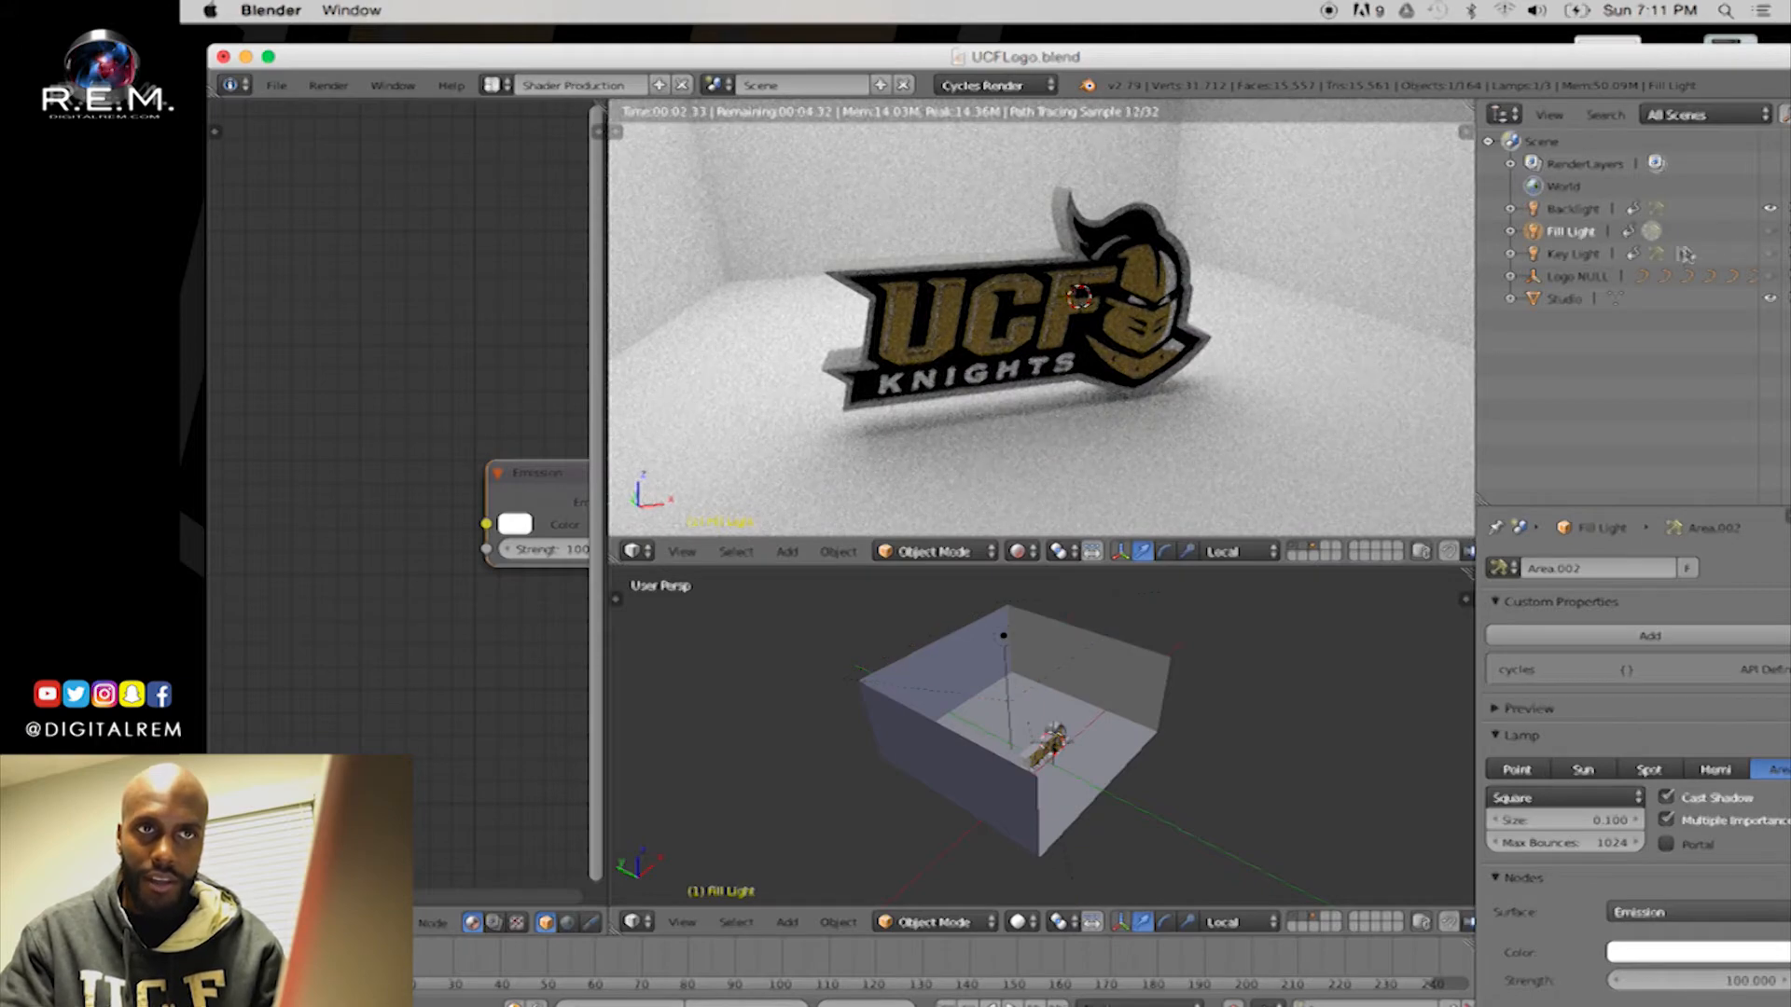
left_click(1592, 254)
left_click(1769, 255)
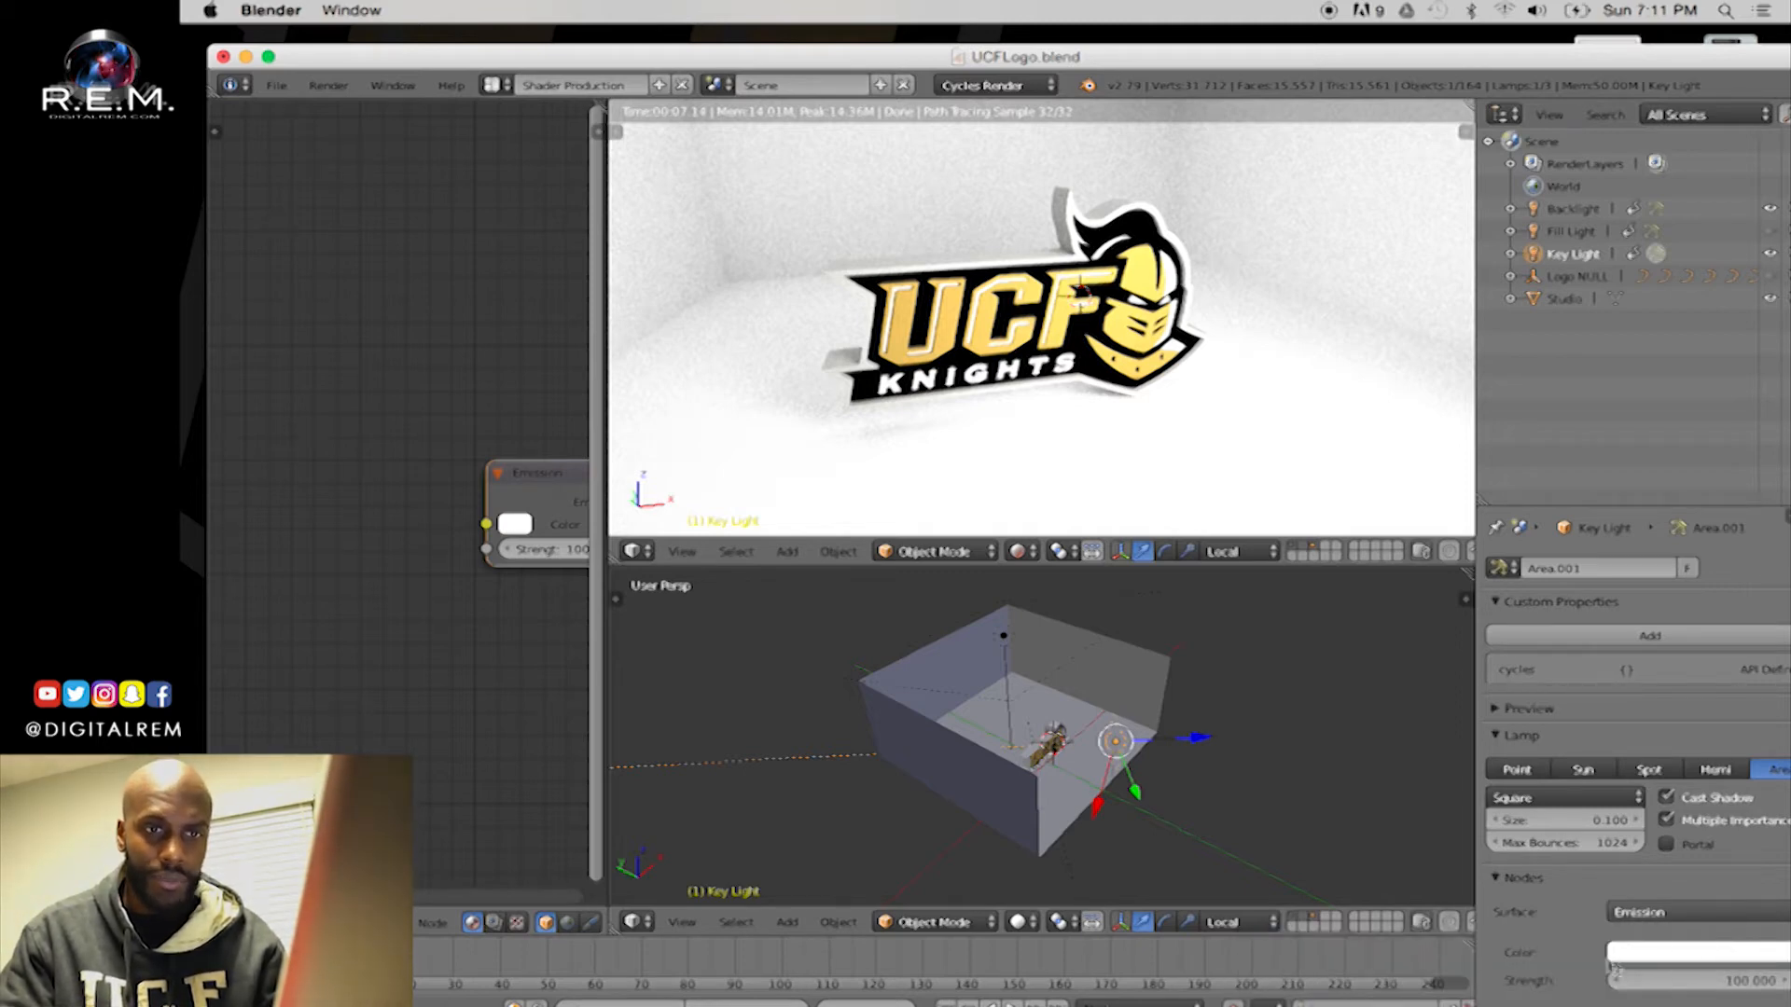
Reduce the Key Light's emission strength, trying values of 9.8, 16.4, 17.9 and 20.4 against the rendered preview
left_click_drag(1731, 987, 1551, 987)
left_click(1761, 976)
type("1")
key("Return")
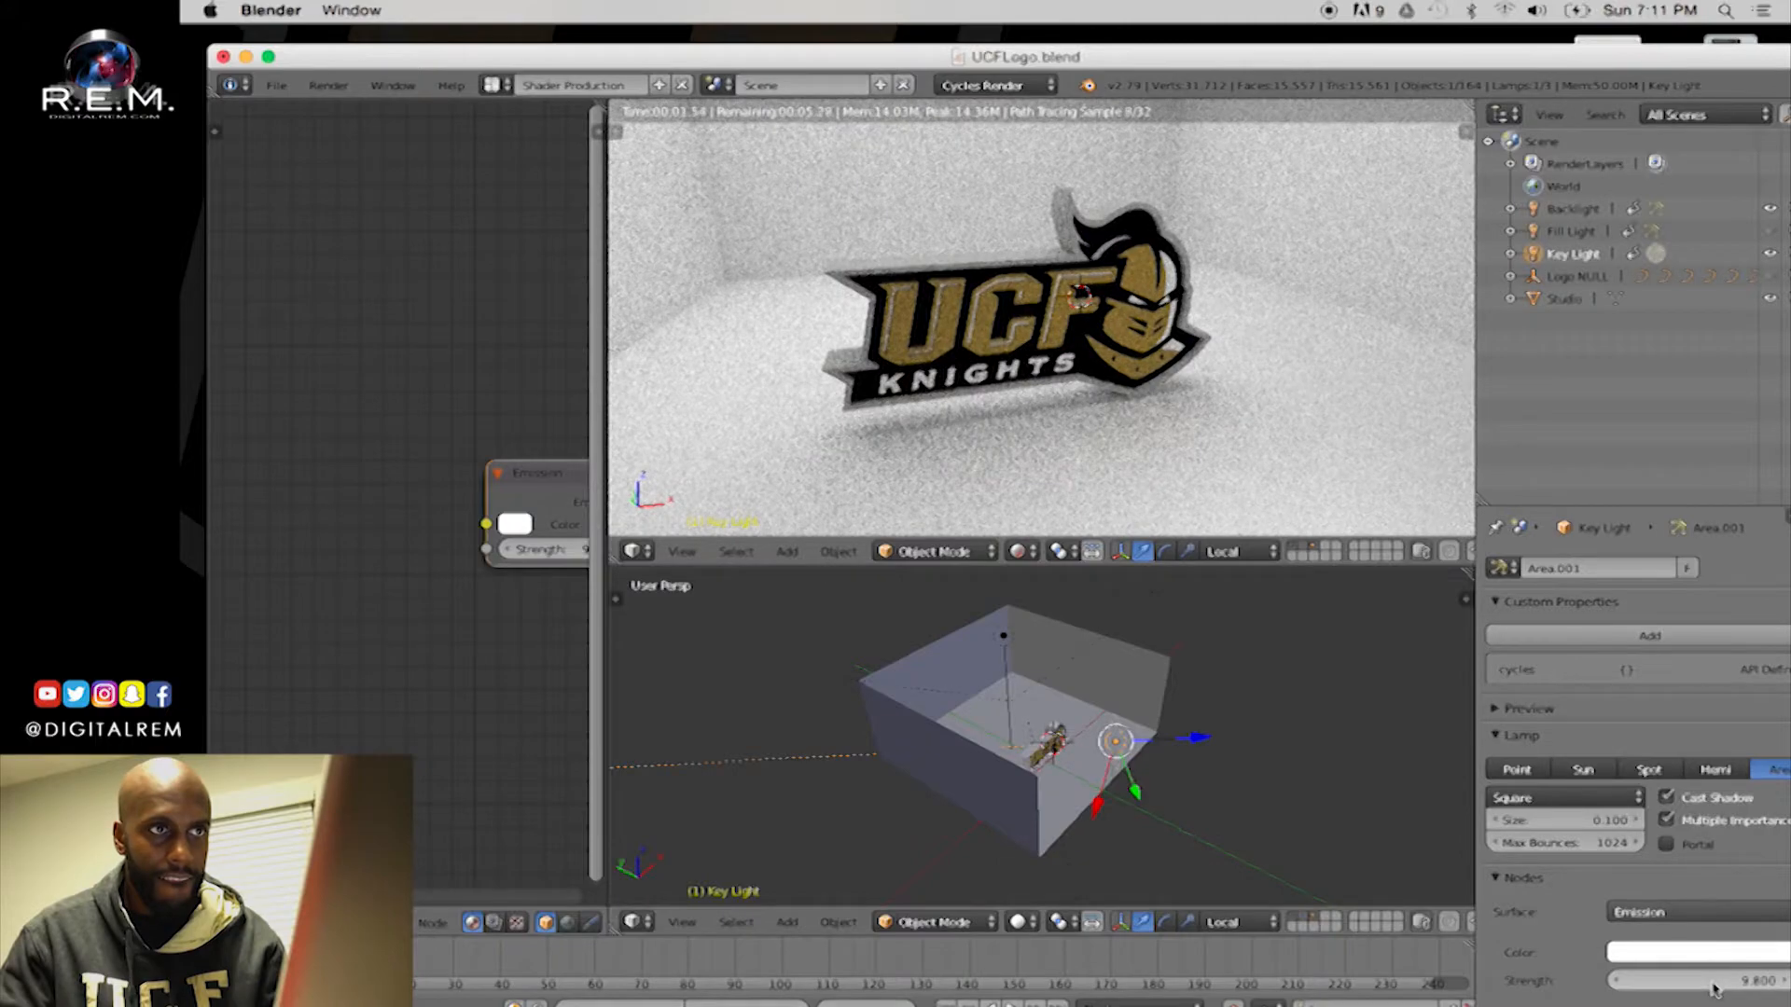
mouse_move(1712, 987)
left_mouse_down()
mouse_move(1781, 982)
mouse_move(1714, 989)
left_mouse_up()
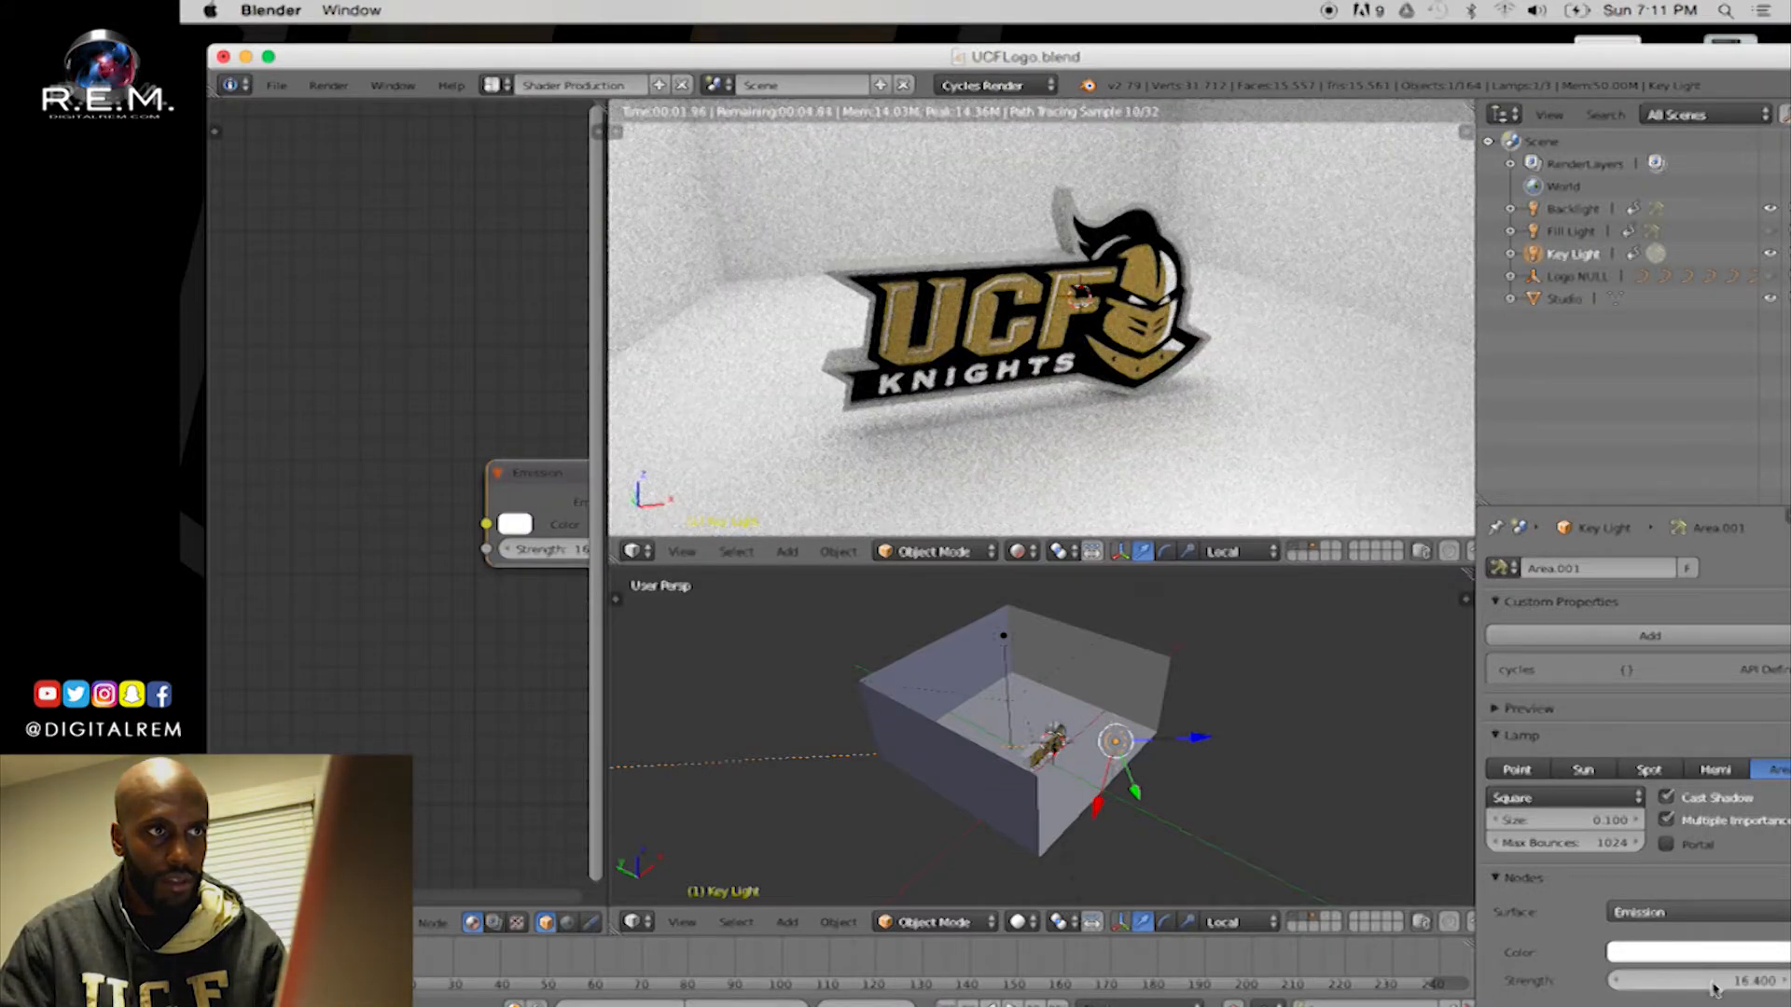
mouse_move(1717, 989)
left_mouse_down()
mouse_move(1735, 989)
mouse_move(1715, 991)
left_mouse_up()
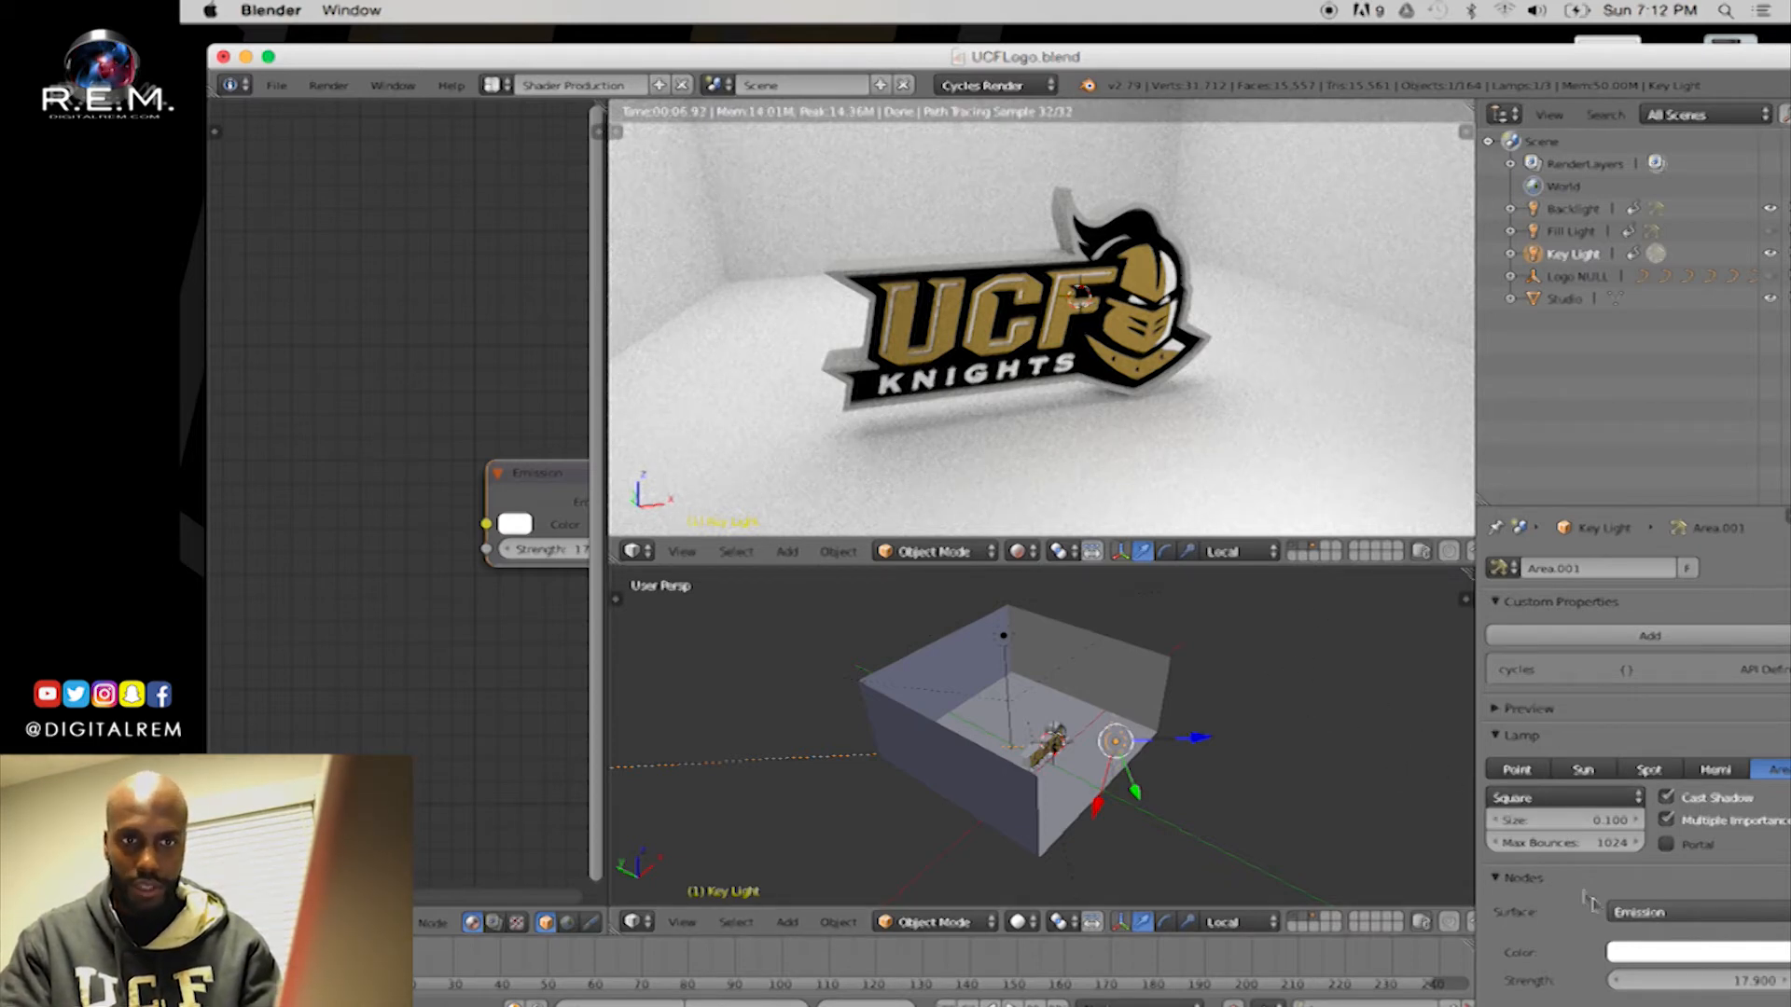
left_click_drag(1716, 980, 1773, 981)
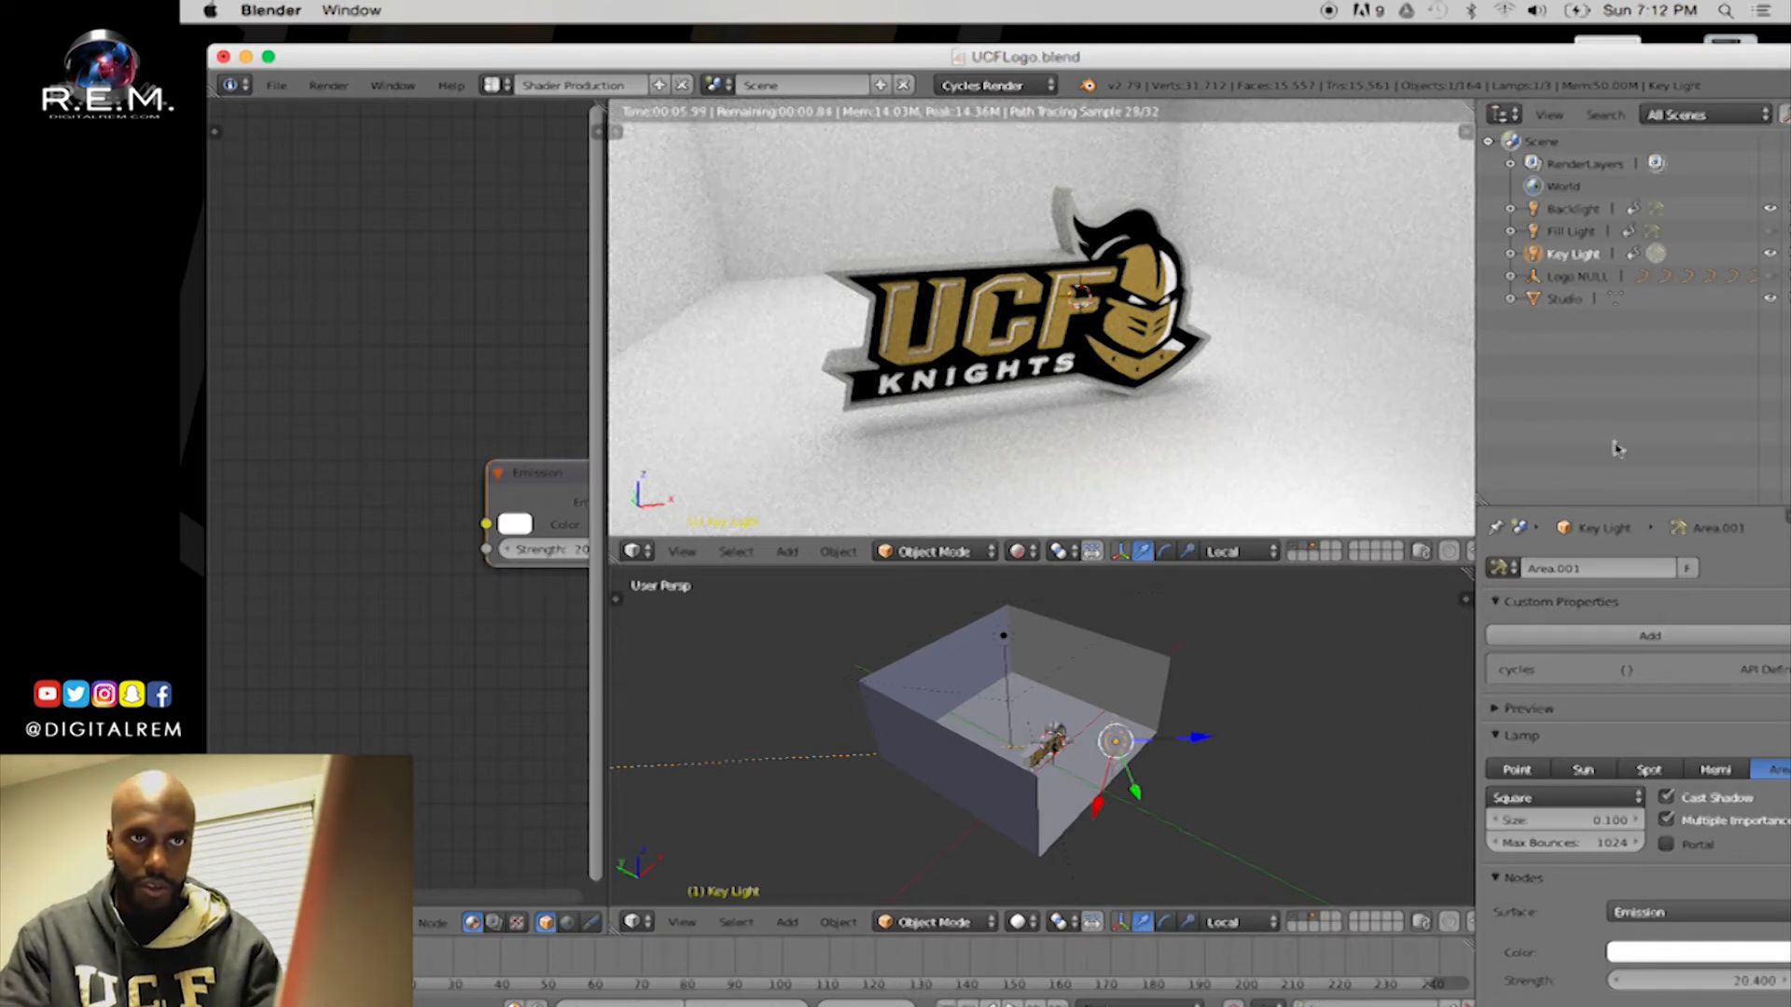
Make the Fill Light visible and lower the Key Light's emission strength to 1.000
left_click(1767, 232)
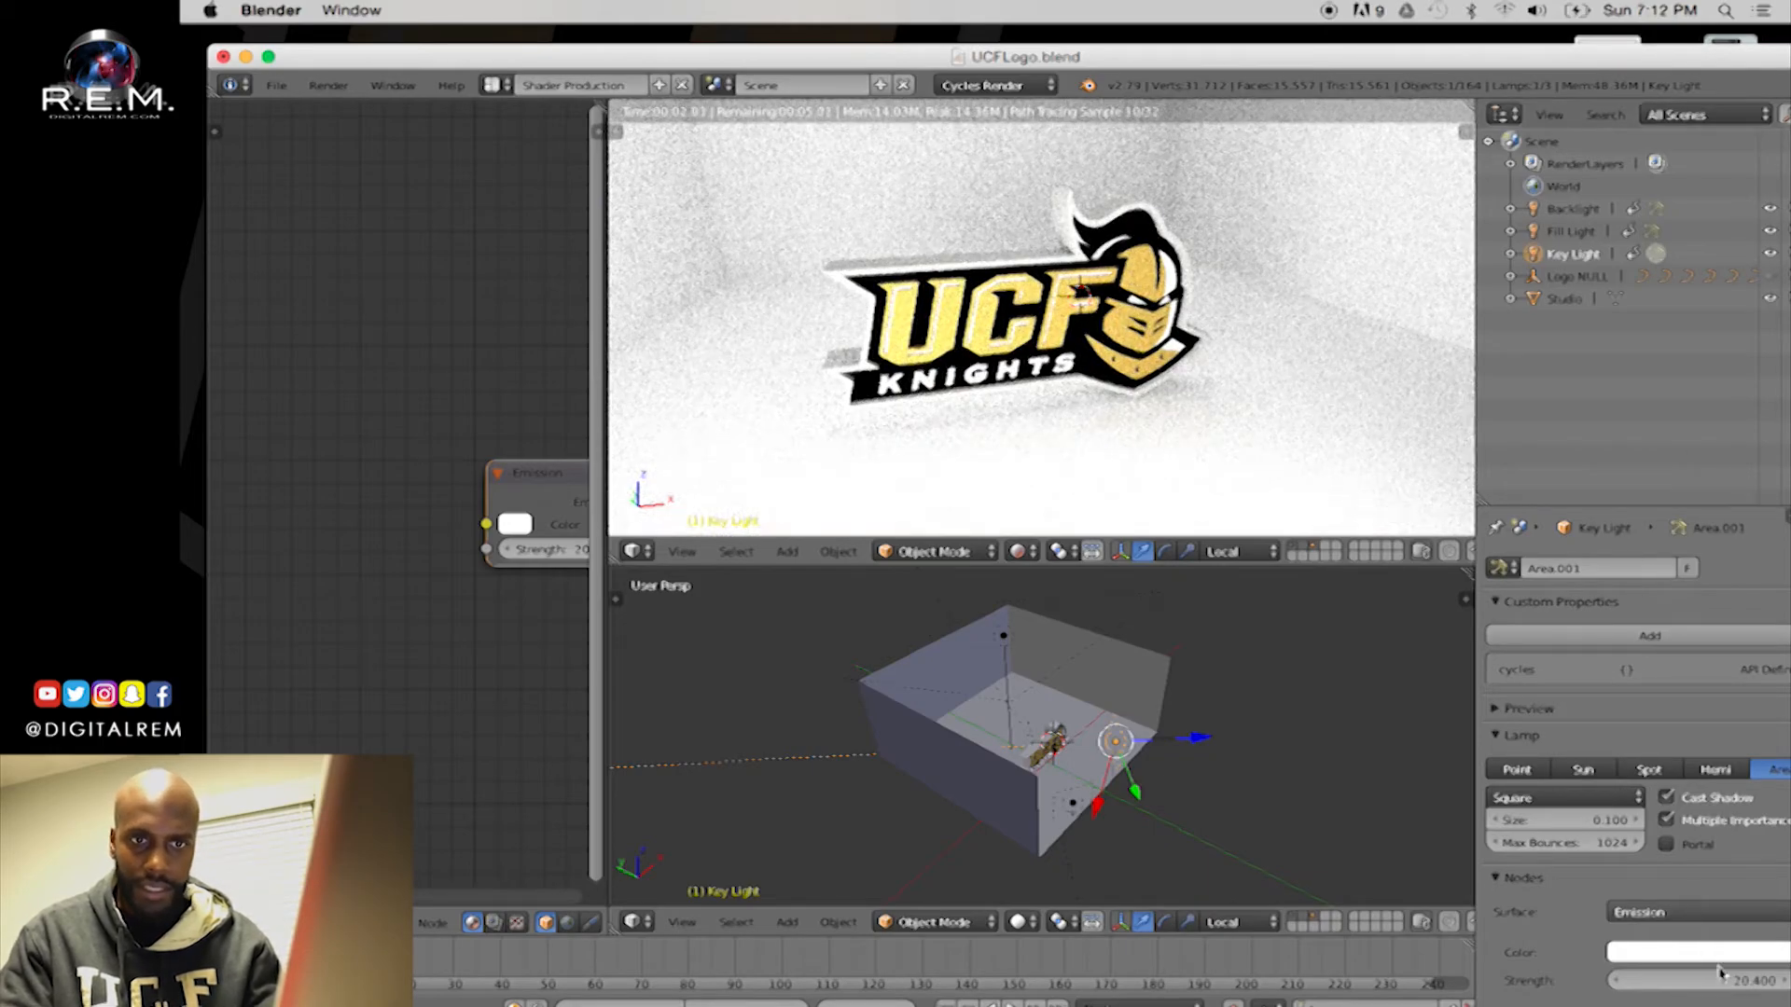
left_click_drag(1743, 979, 1623, 979)
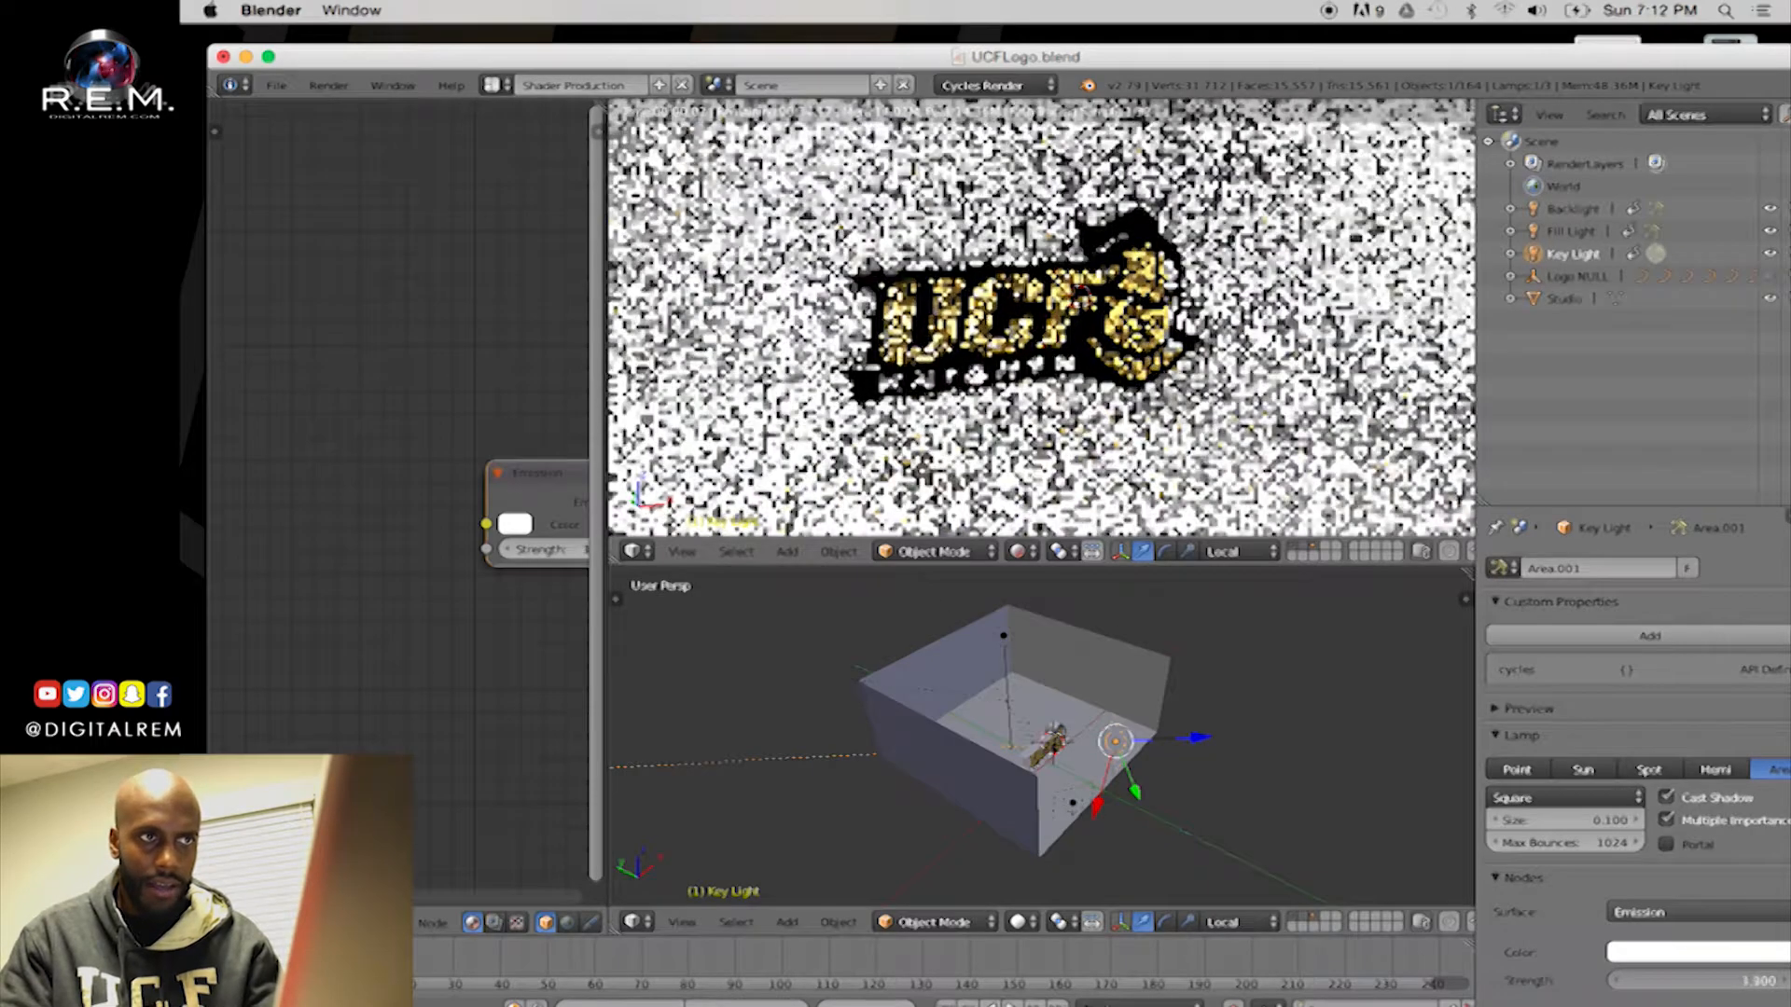
left_click_drag(1742, 979, 1642, 979)
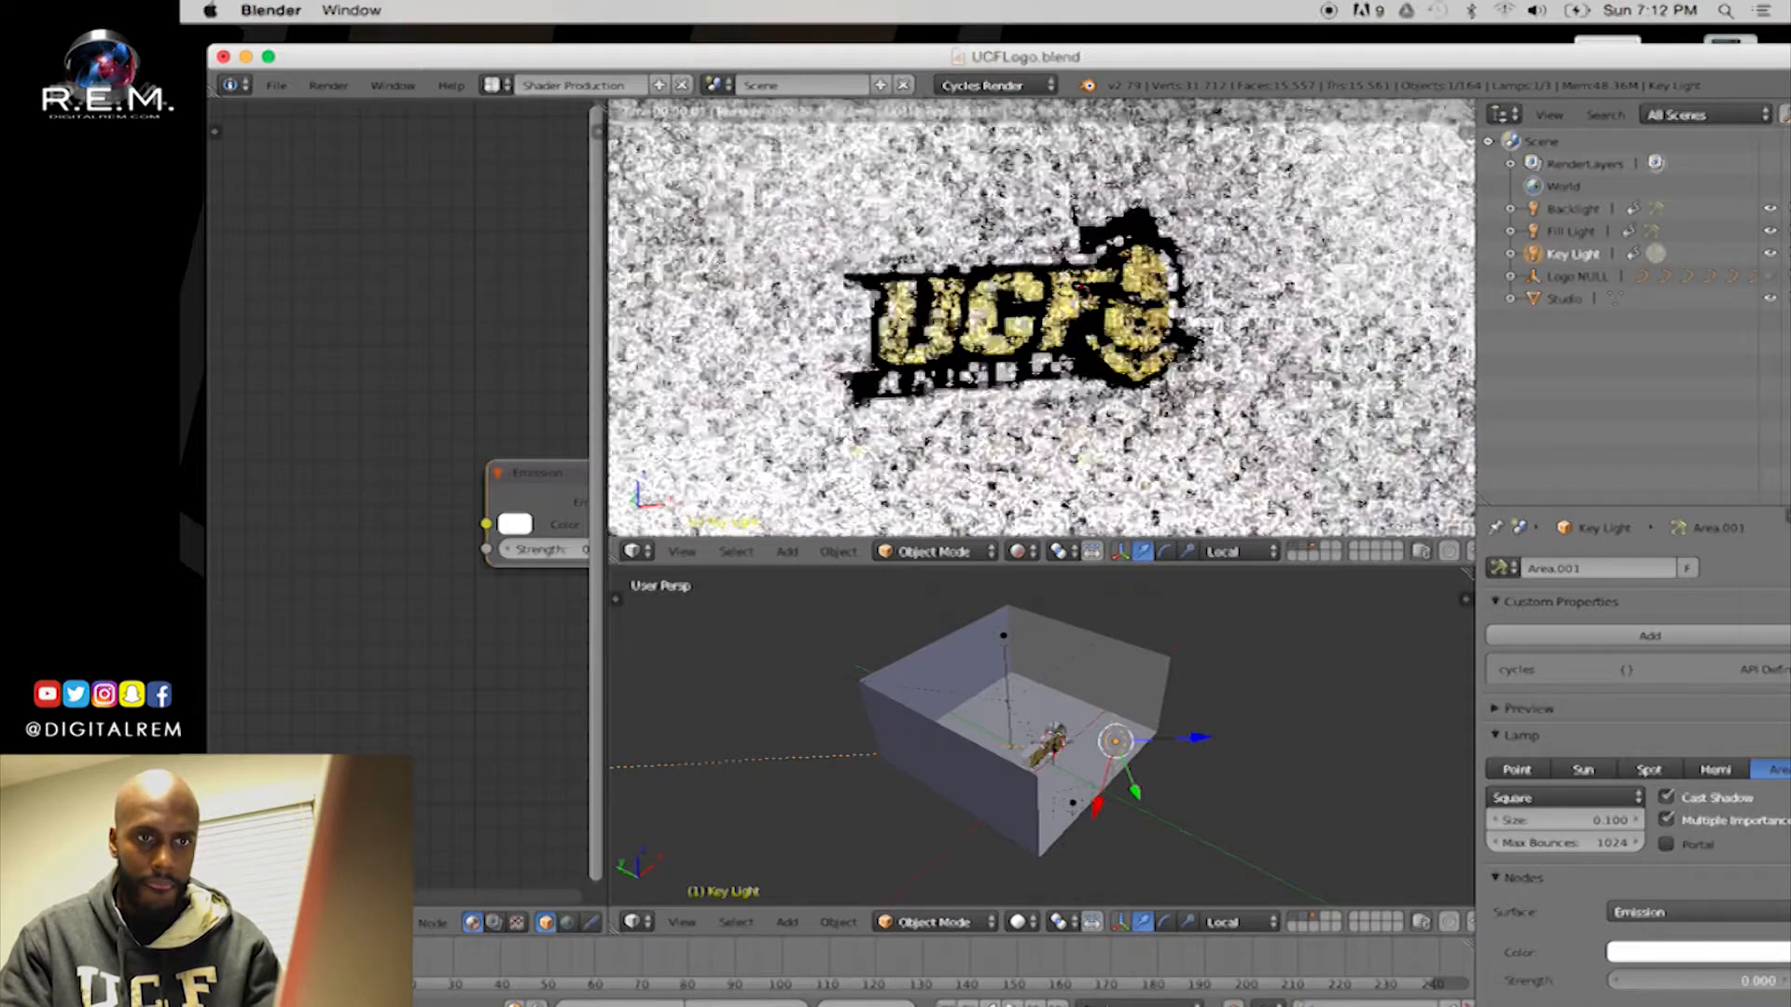
left_click(1769, 981)
type("0.1")
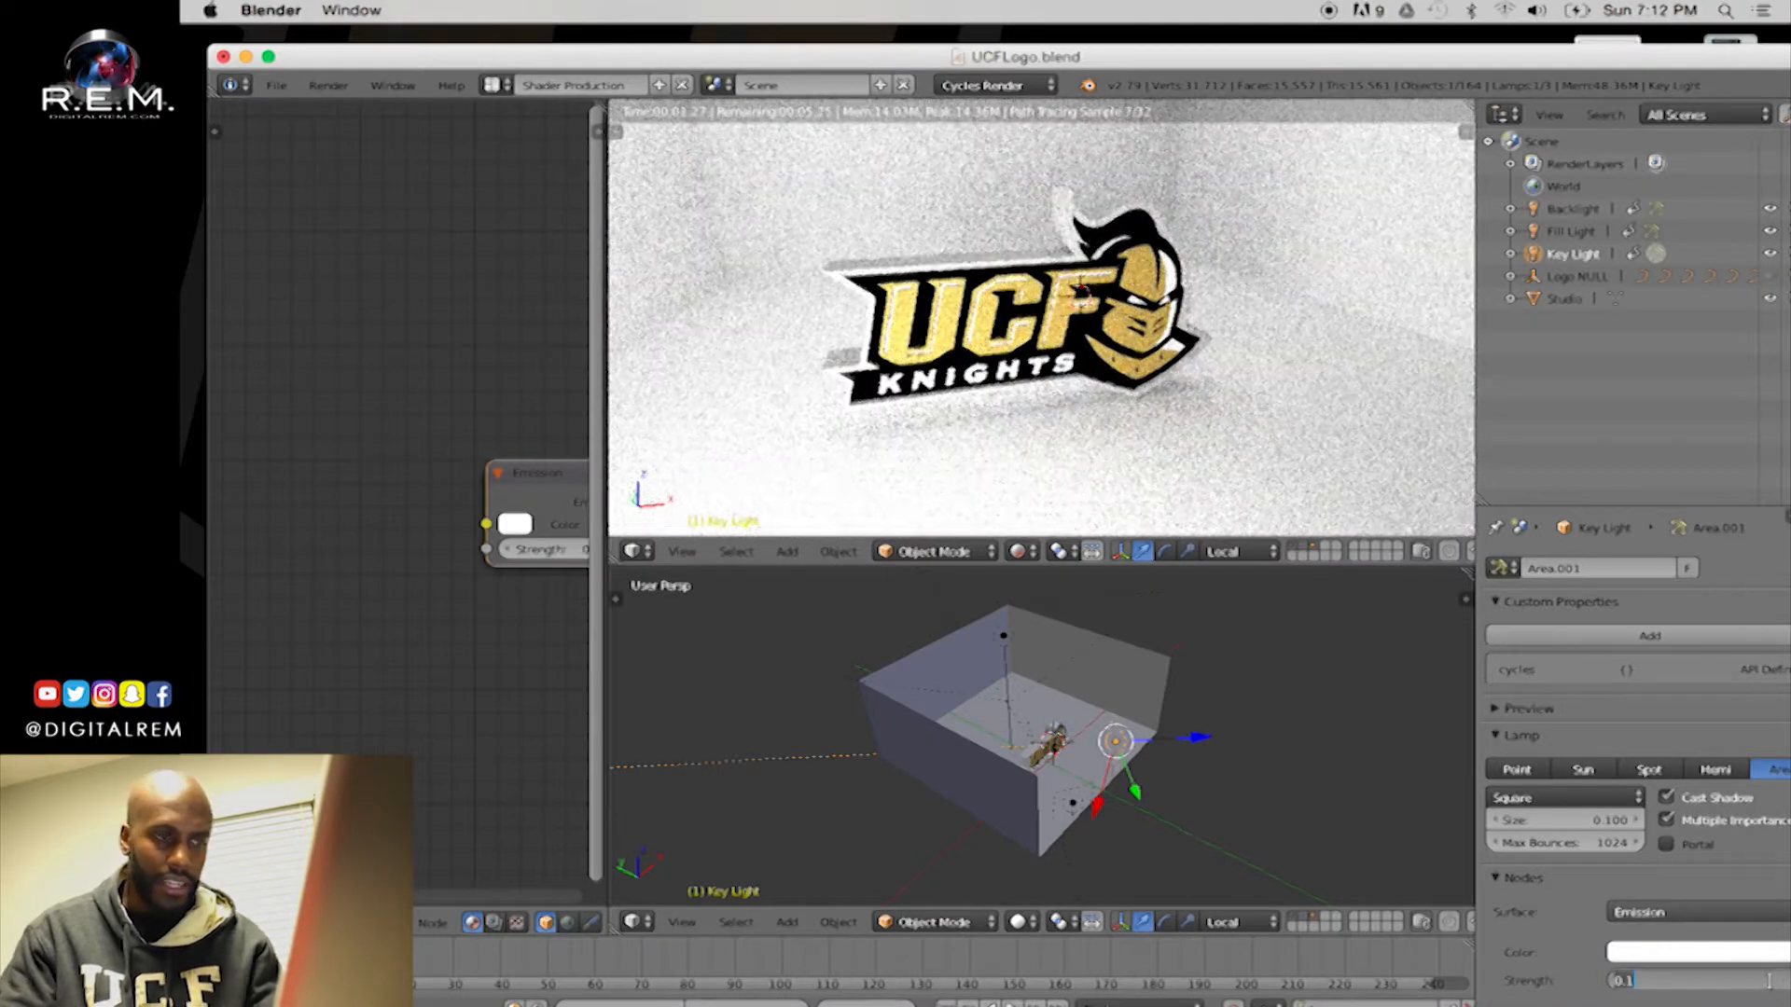
key("Return")
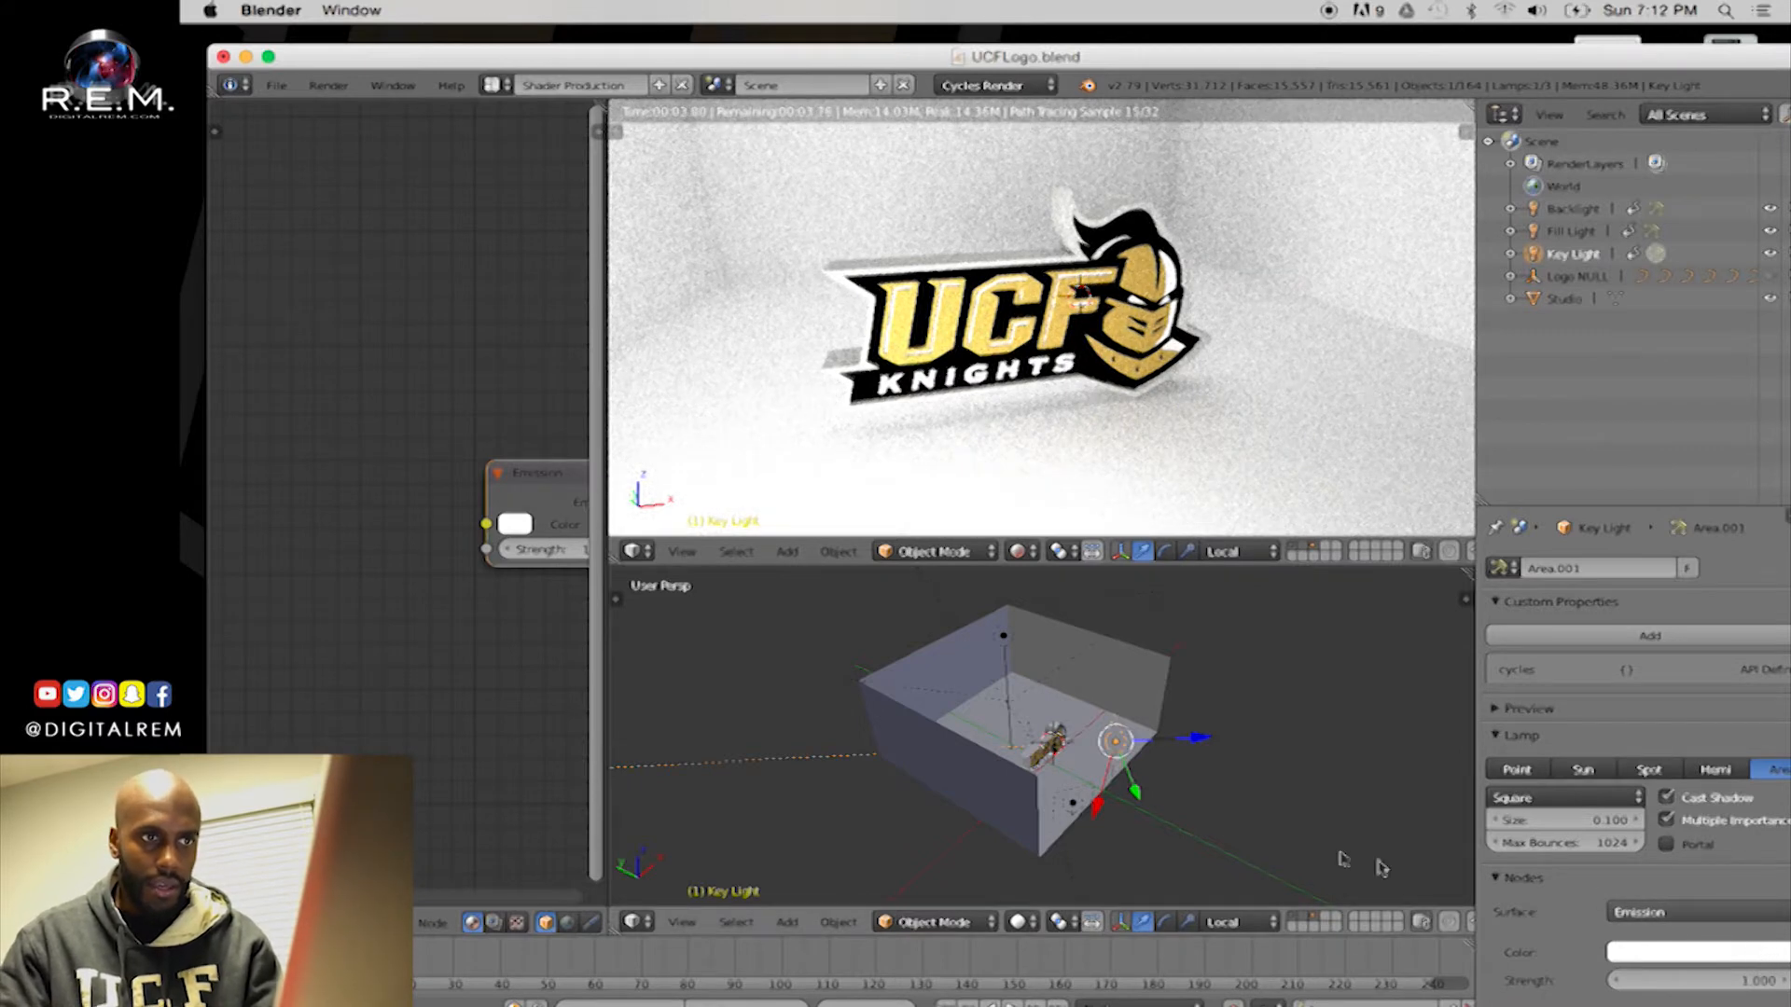
Reposition the Key Light along its local axes near the studio's open front and rotate it slightly
middle_click_drag(1229, 758, 1082, 784)
left_click_drag(1077, 799, 1050, 830)
middle_click_drag(1057, 799, 1096, 771)
left_click_drag(1145, 813, 1150, 837)
key("e")
left_click_drag(1161, 750, 1158, 756)
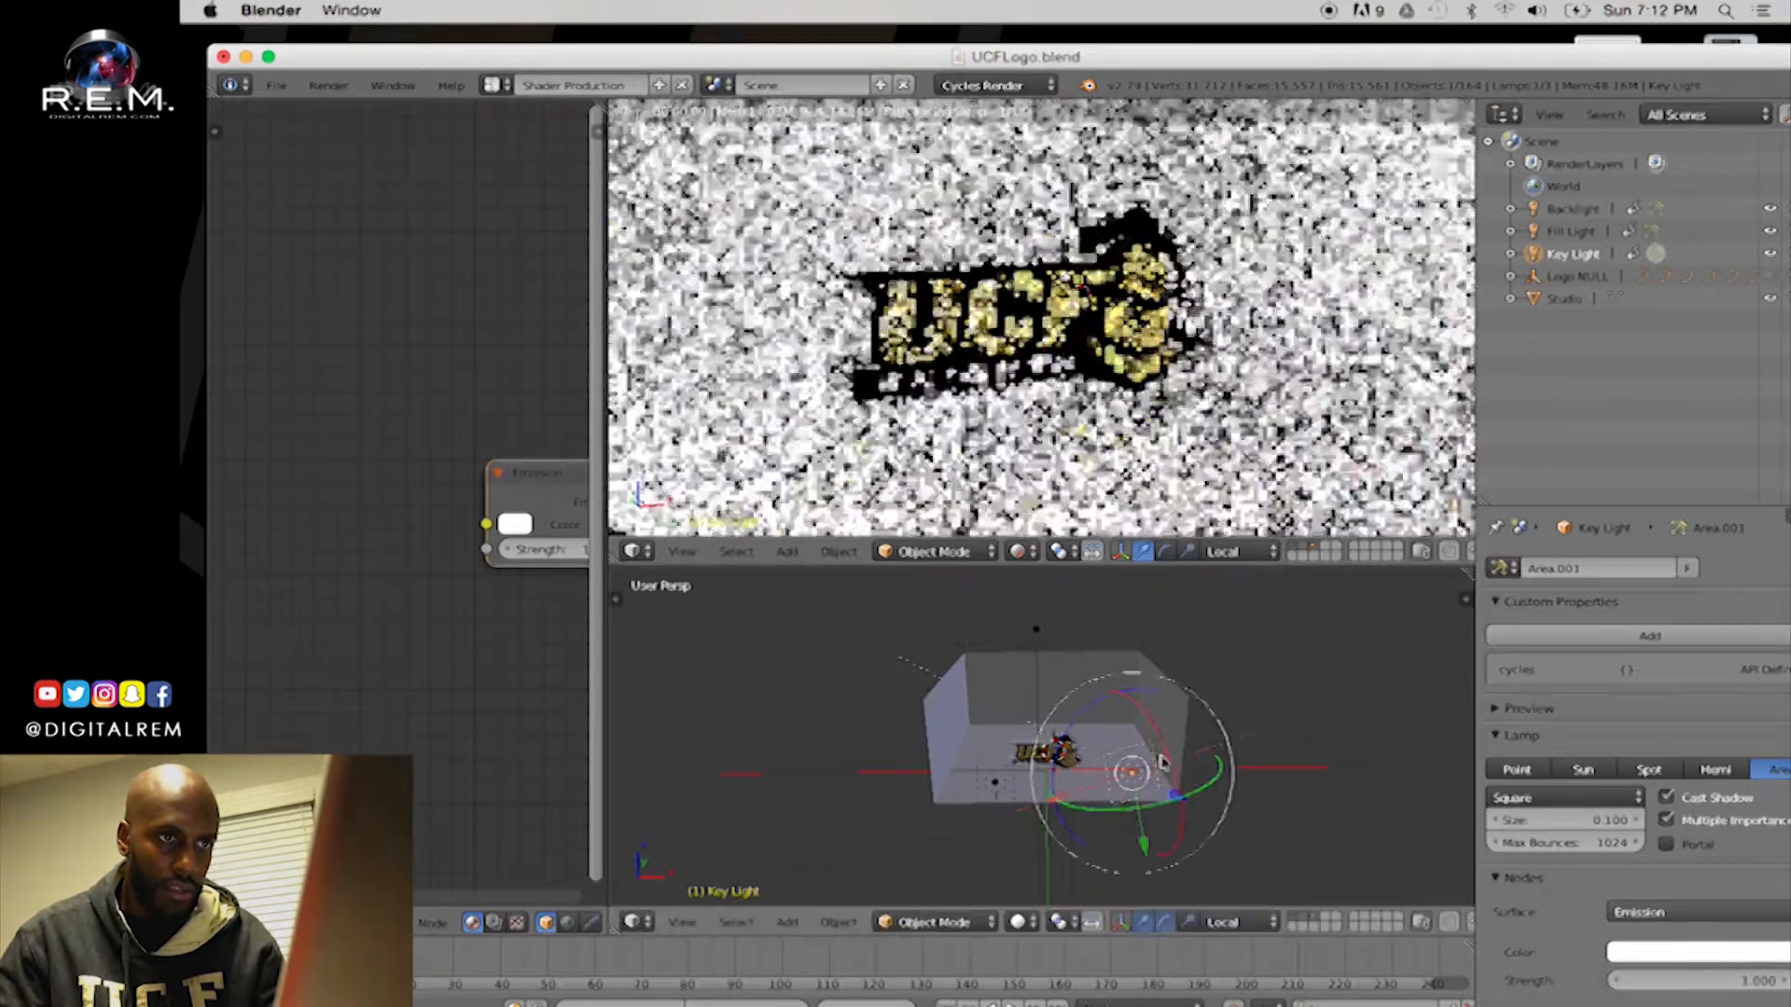
key("w")
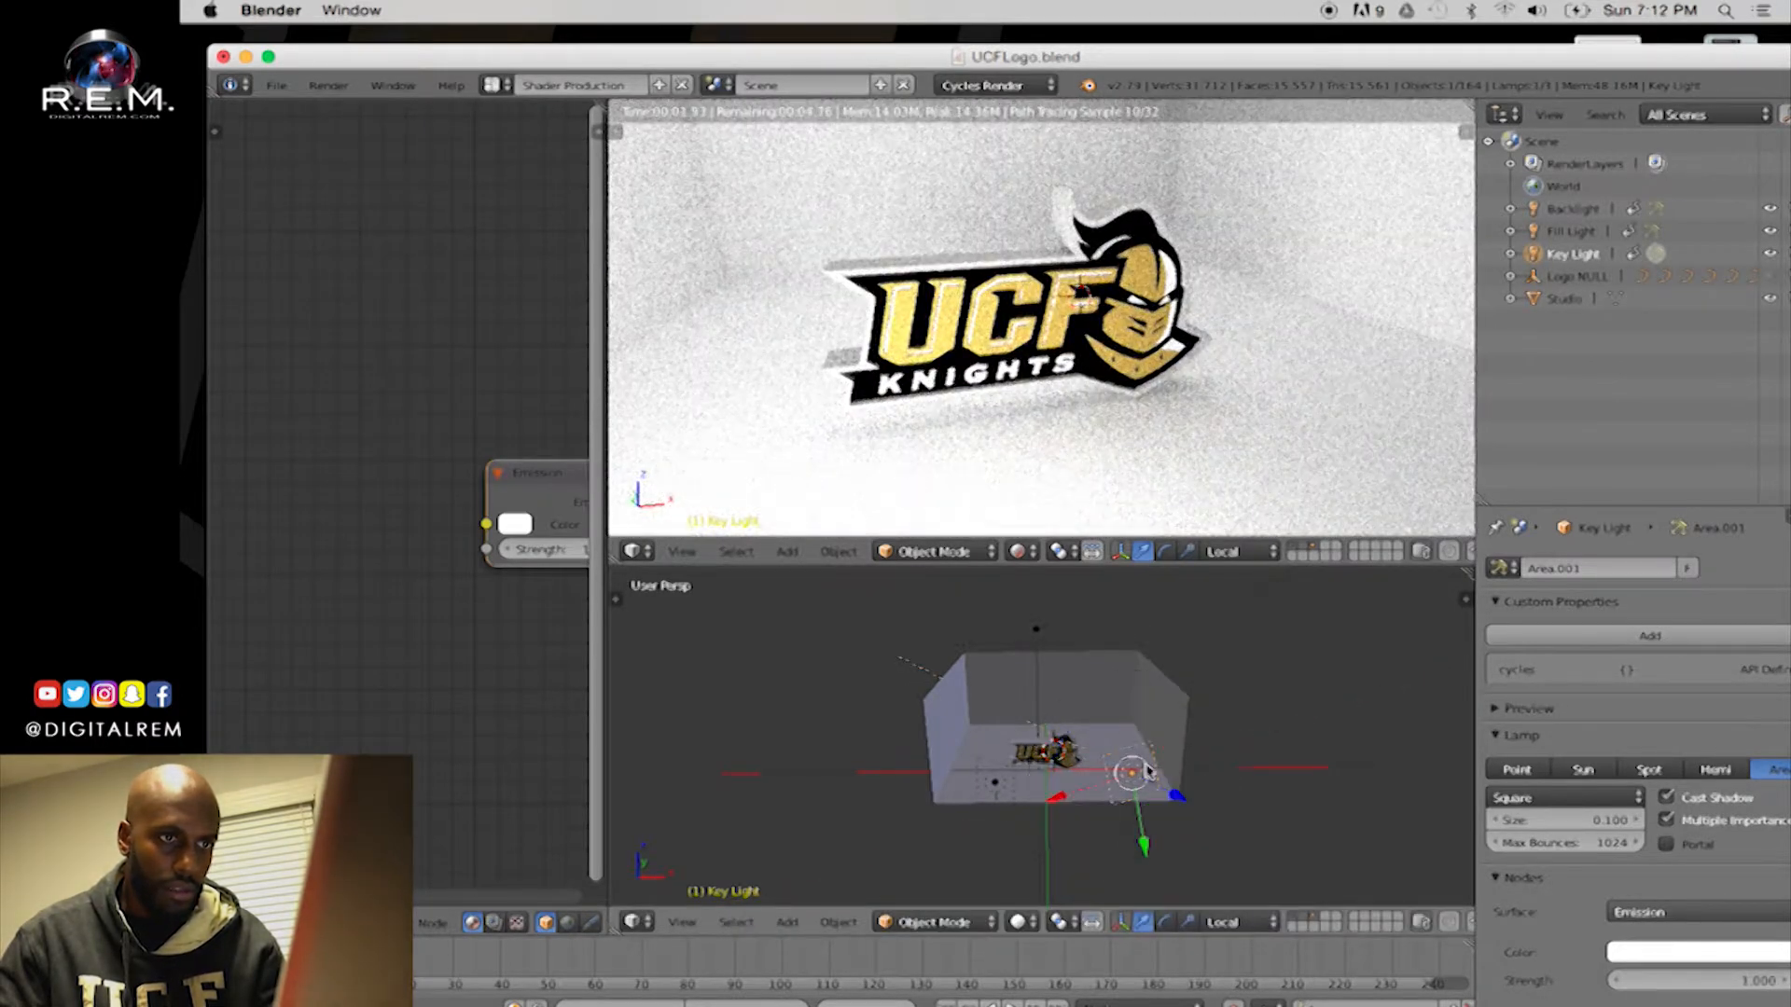
left_click_drag(1147, 816, 1155, 837)
middle_click_drag(1170, 783, 1164, 755)
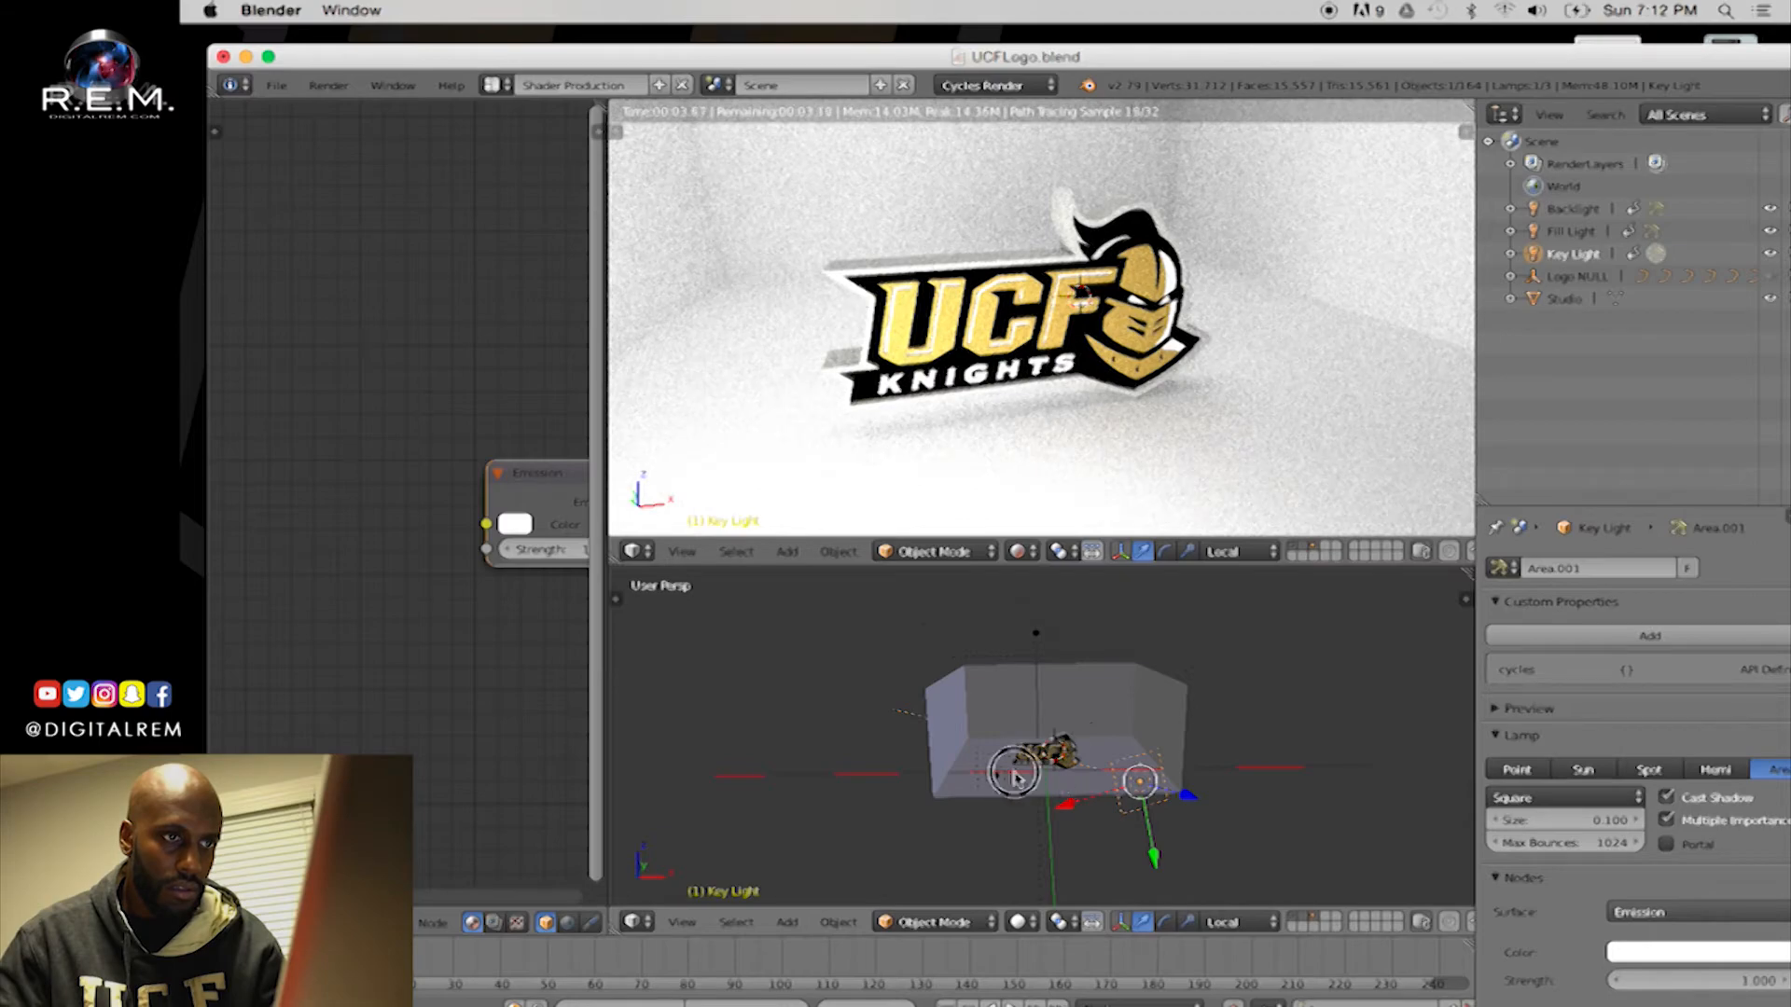
Select the Fill Light and move it away from the logo to the studio's front-left corner
right_click(994, 780)
left_click_drag(944, 801, 904, 824)
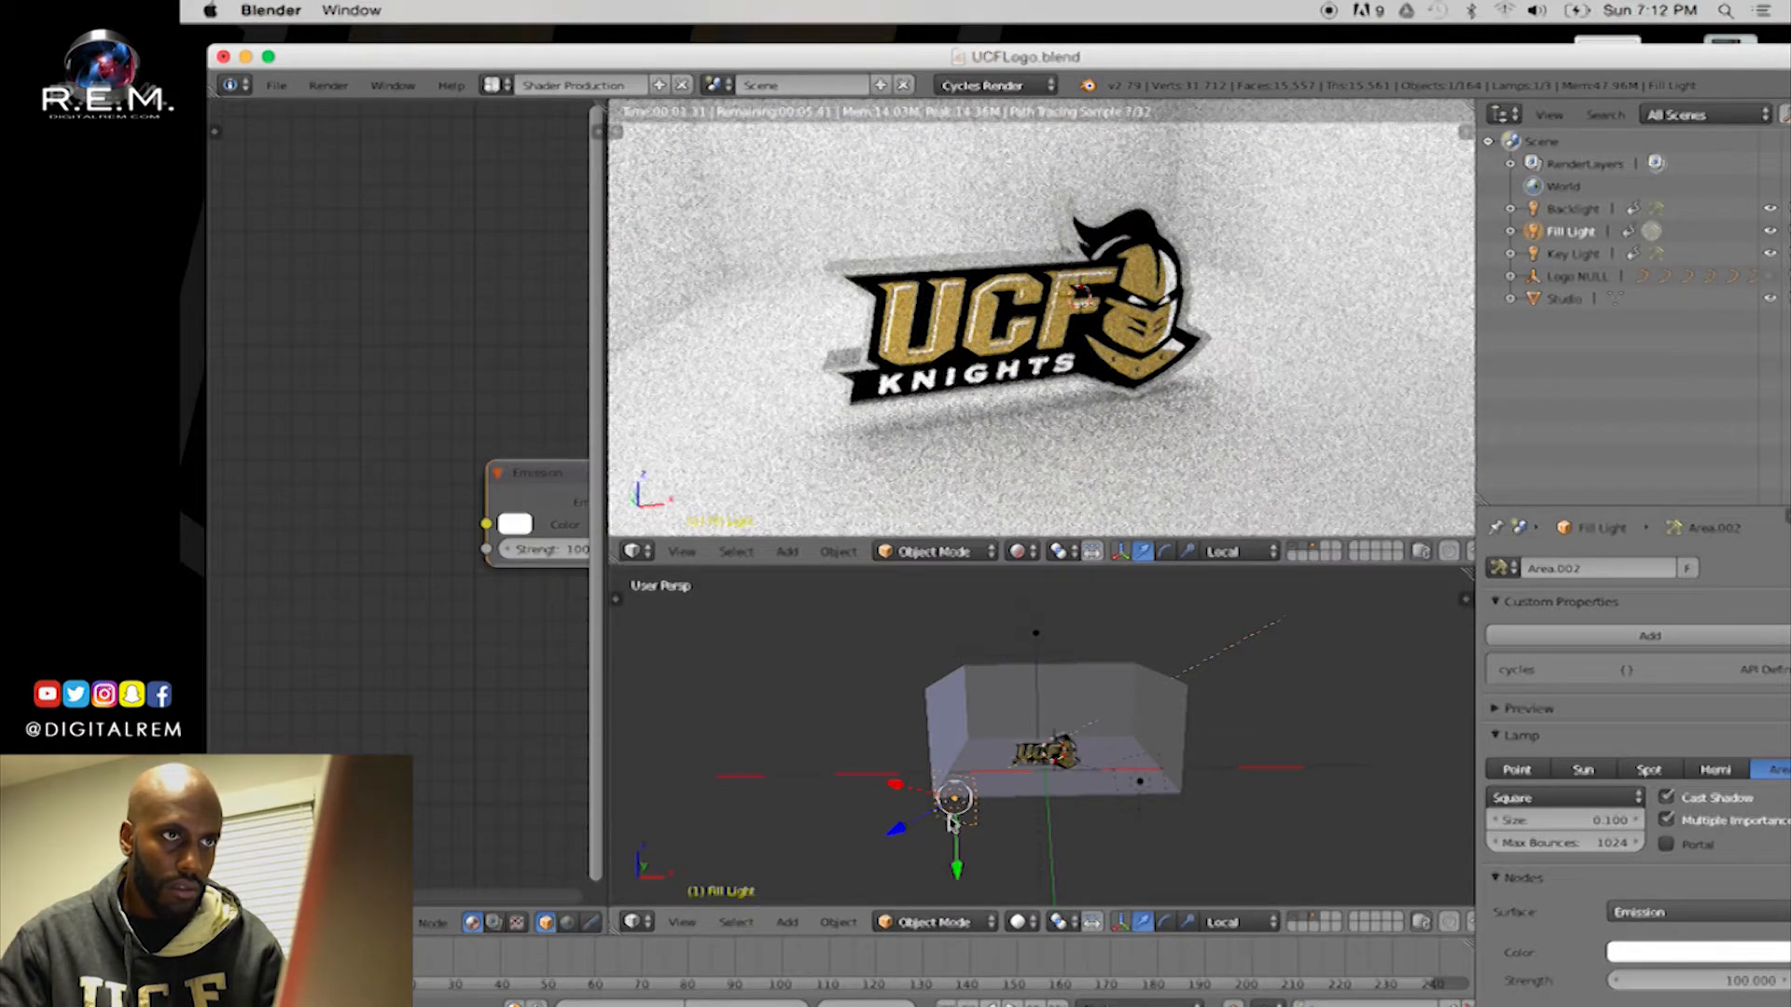
left_click_drag(956, 866, 956, 869)
left_click_drag(901, 788, 909, 794)
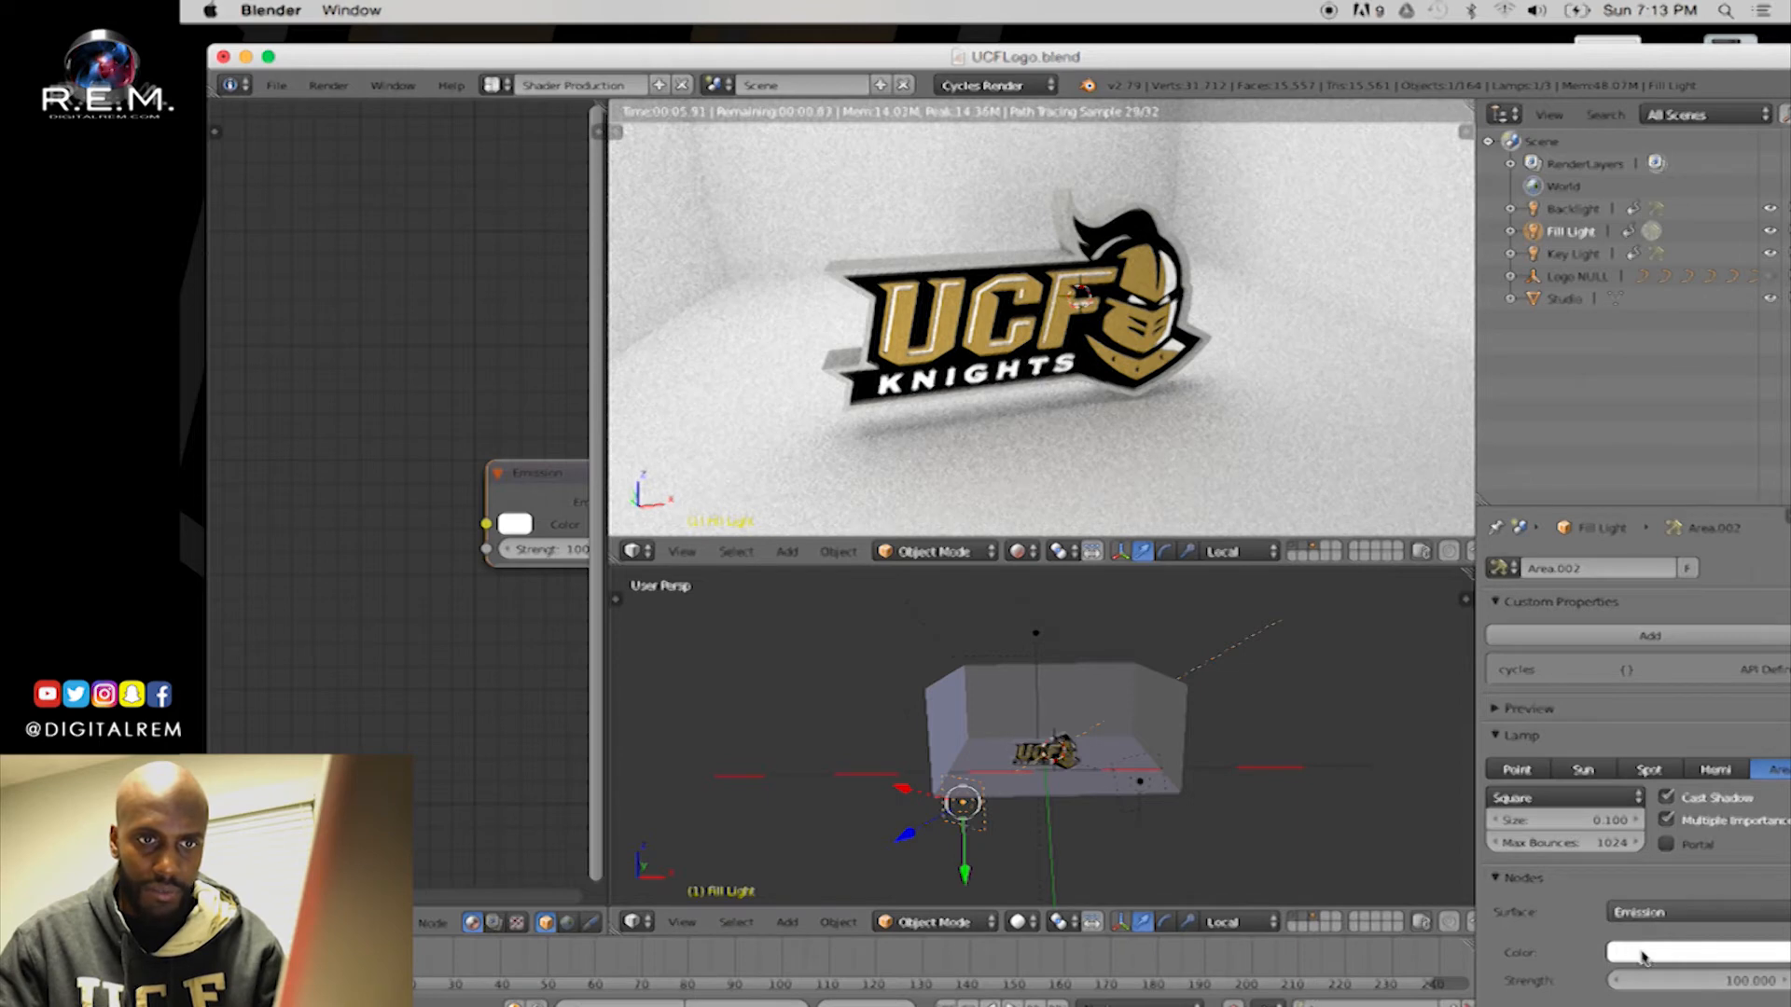
Tint the Fill Light's emission colour to a pale warm cream and collapse its node settings
left_click(1642, 955)
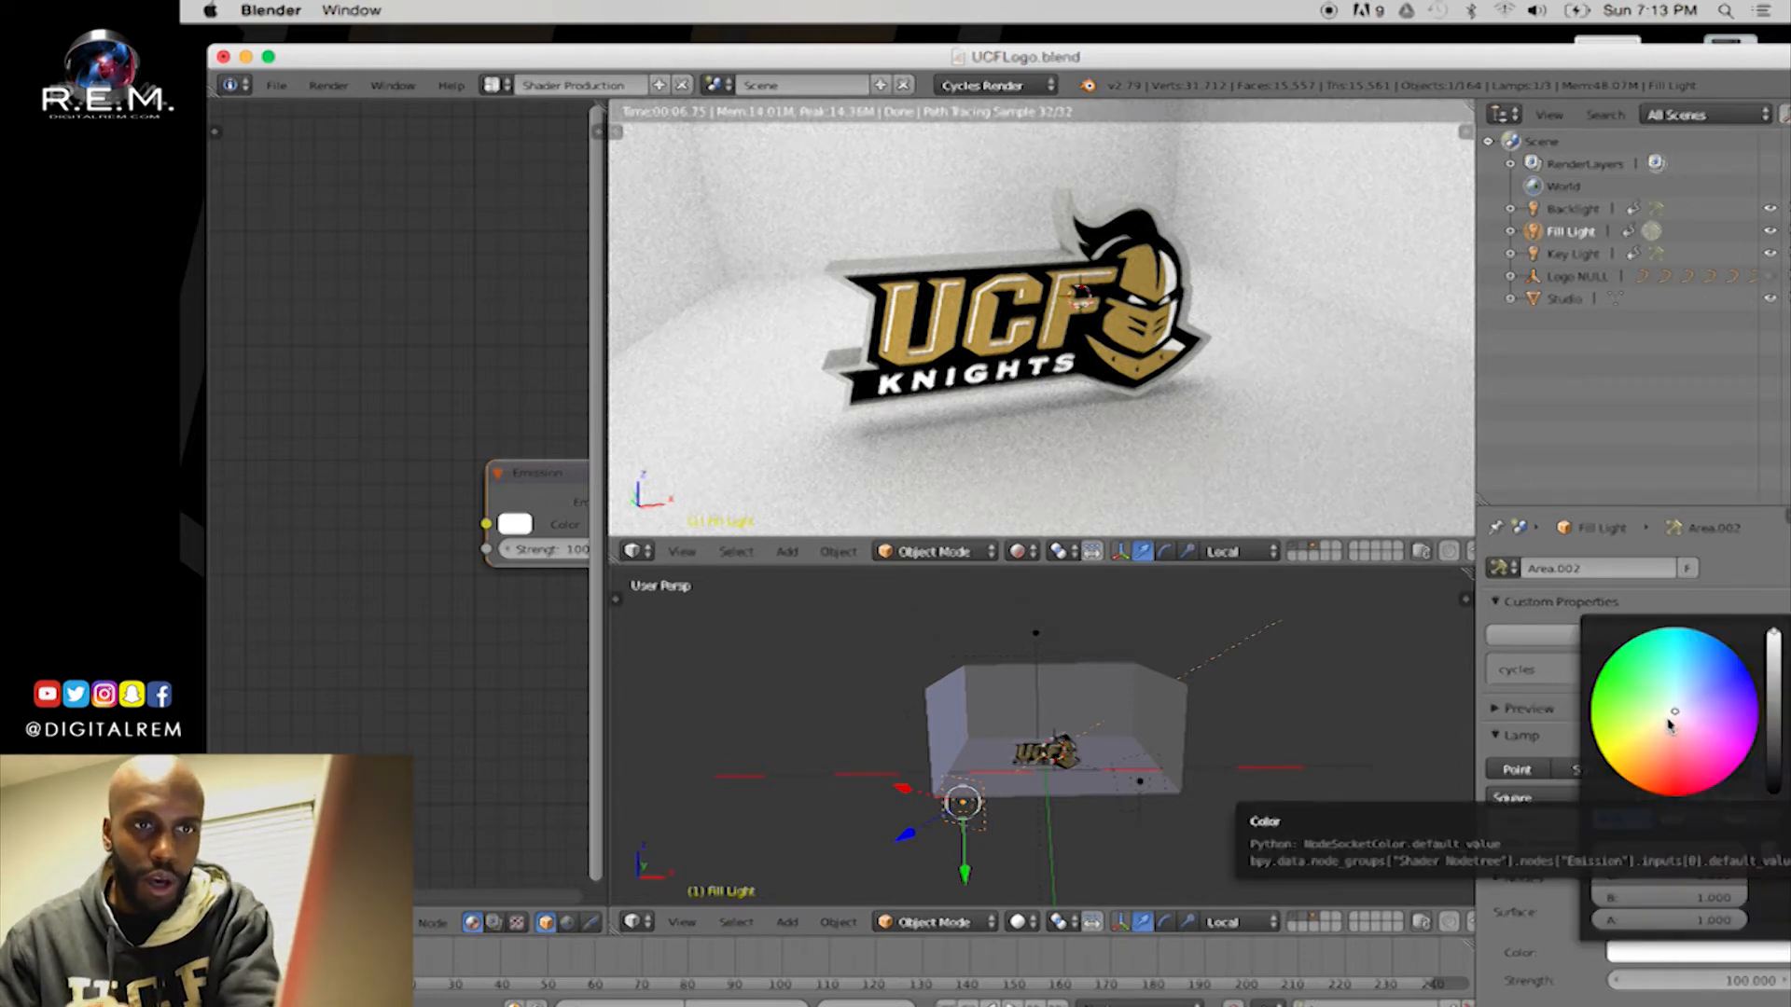
left_click_drag(1672, 725, 1670, 729)
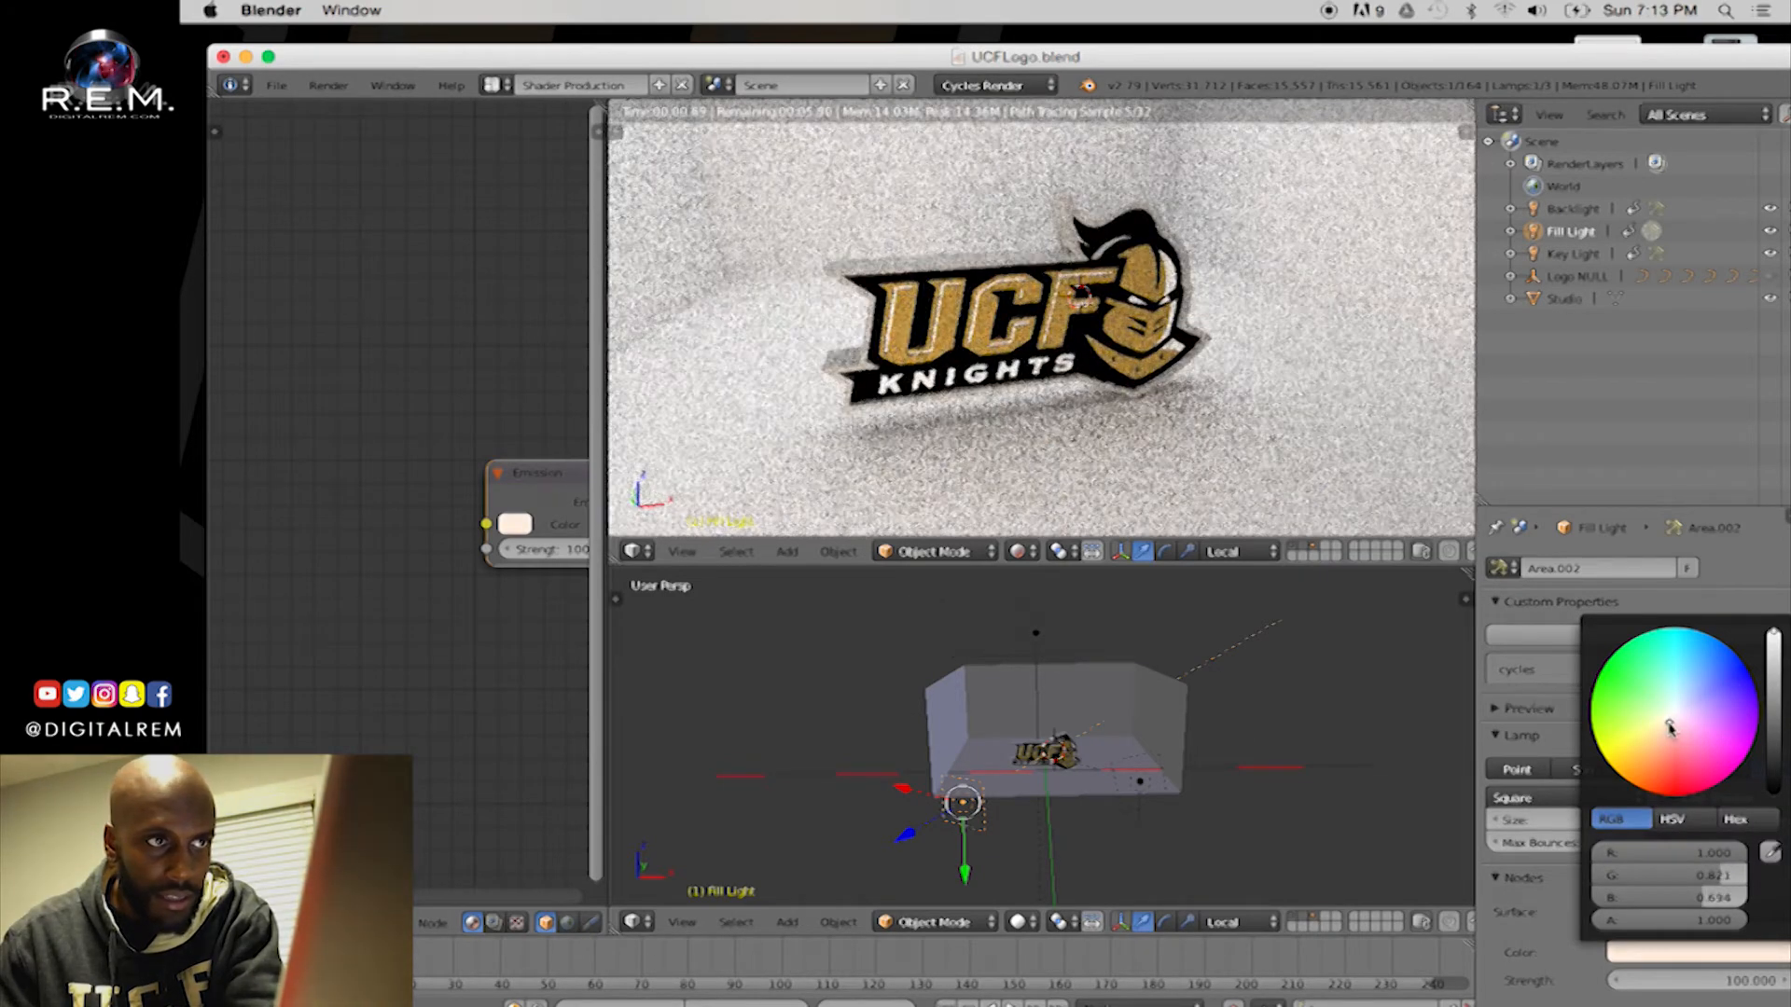
left_click(1670, 727)
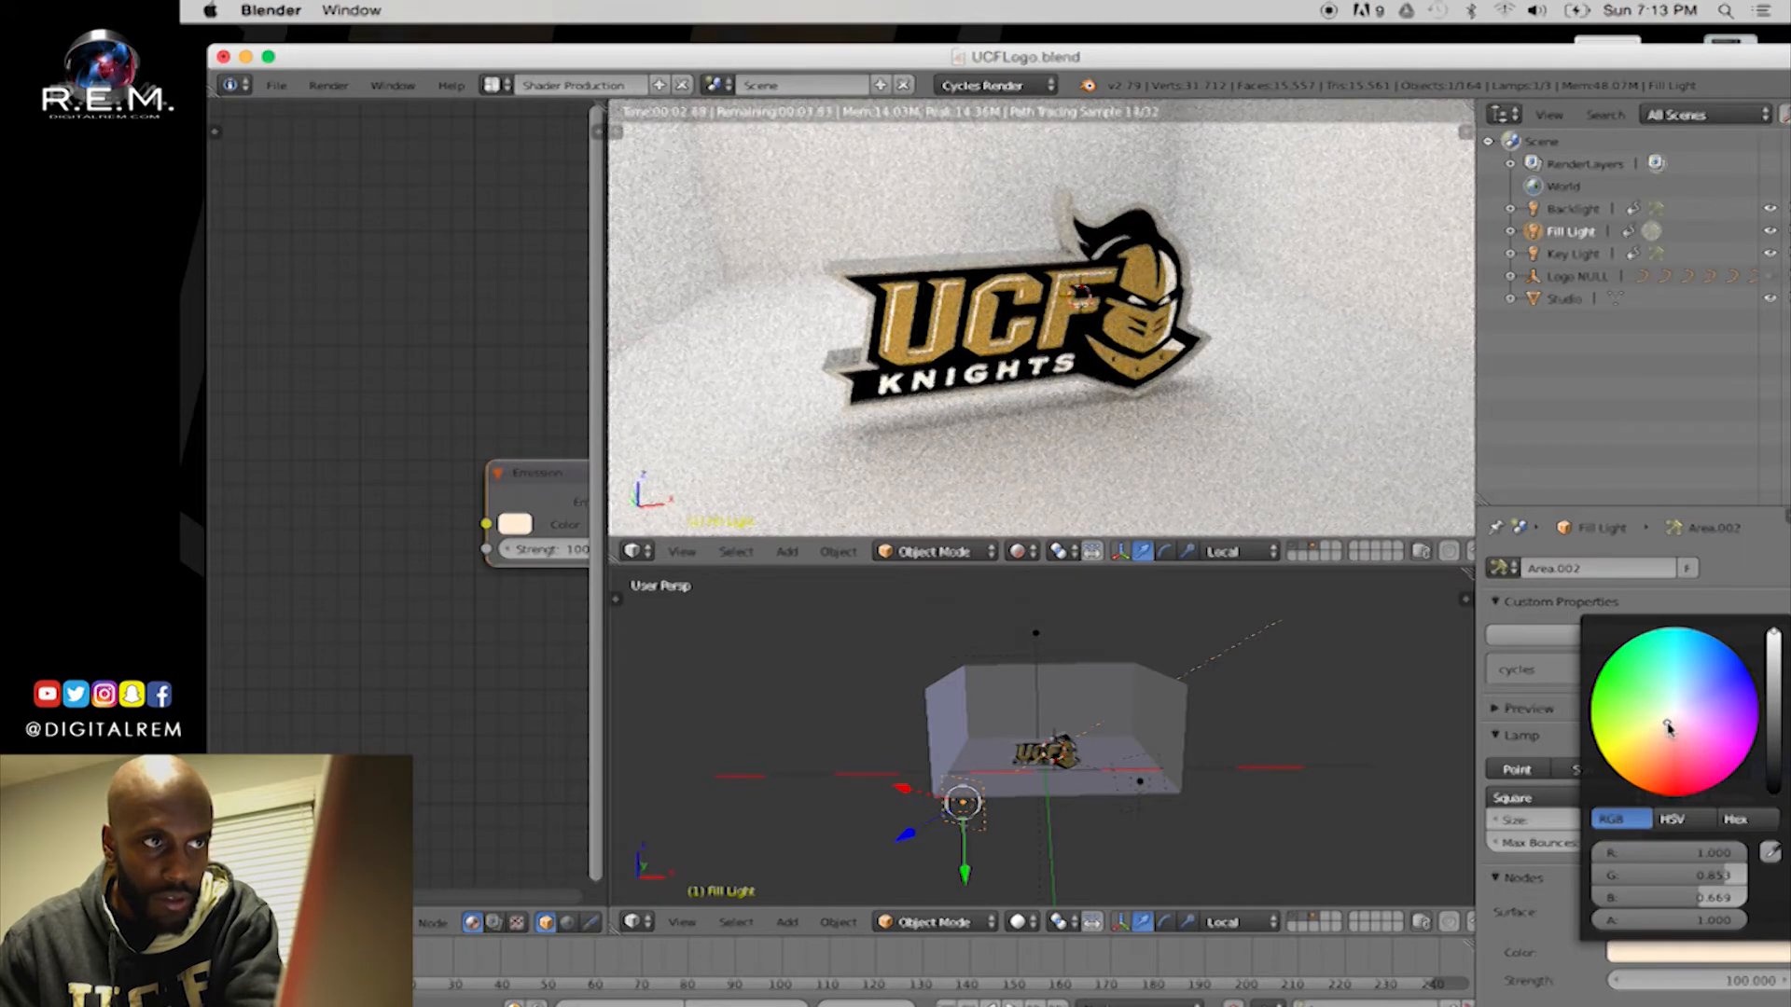
left_click_drag(1670, 727, 1667, 727)
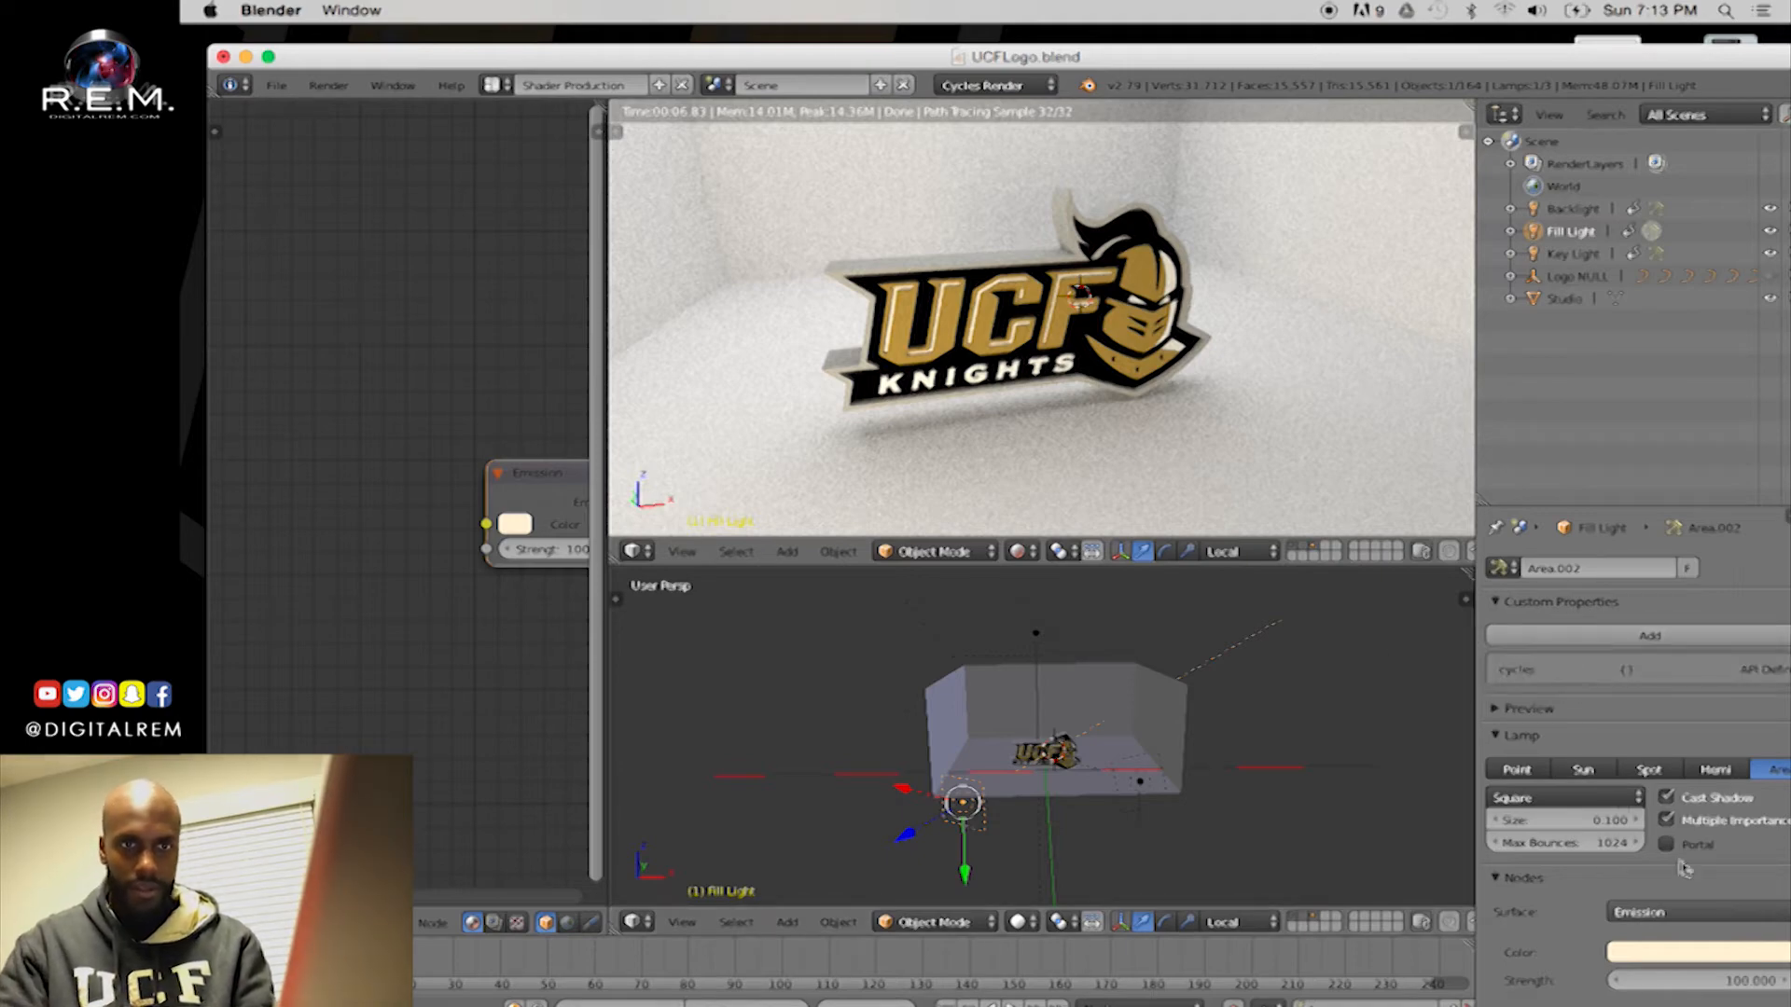
left_click(1721, 883)
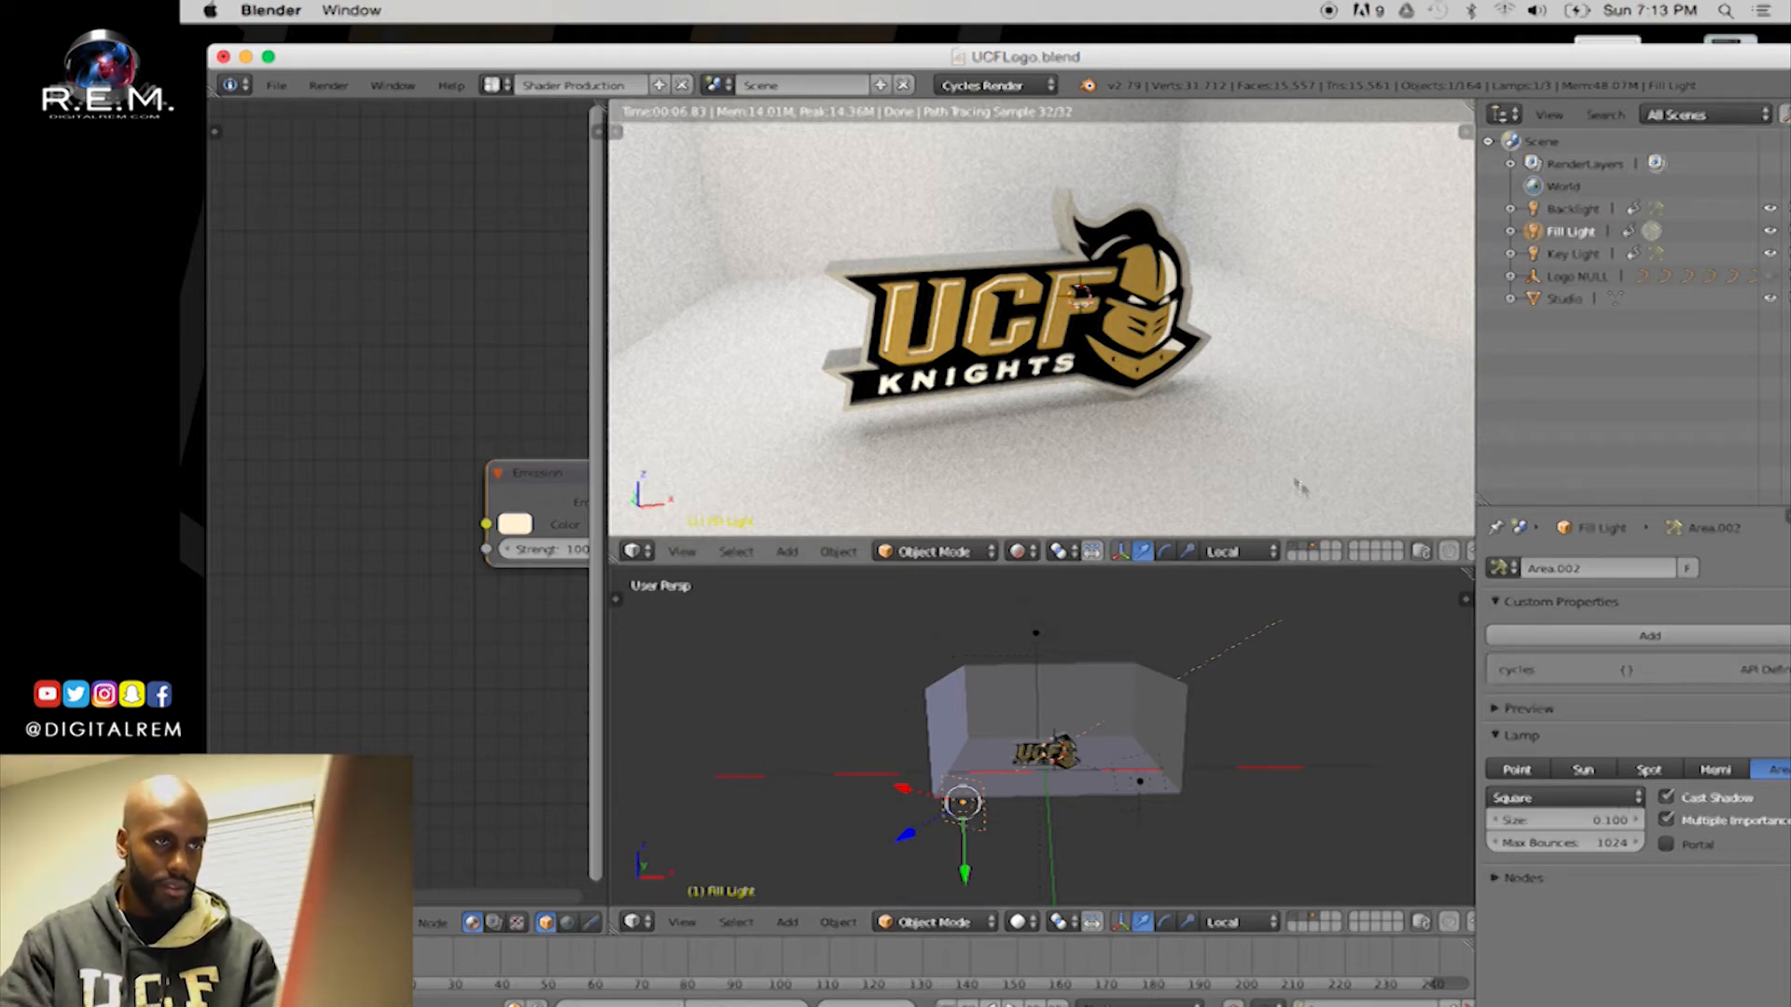
Enlarge the rendered preview and examine the lighting on the logo's face, sides and floor shadow from several angles
middle_click_drag(1254, 443, 1272, 445)
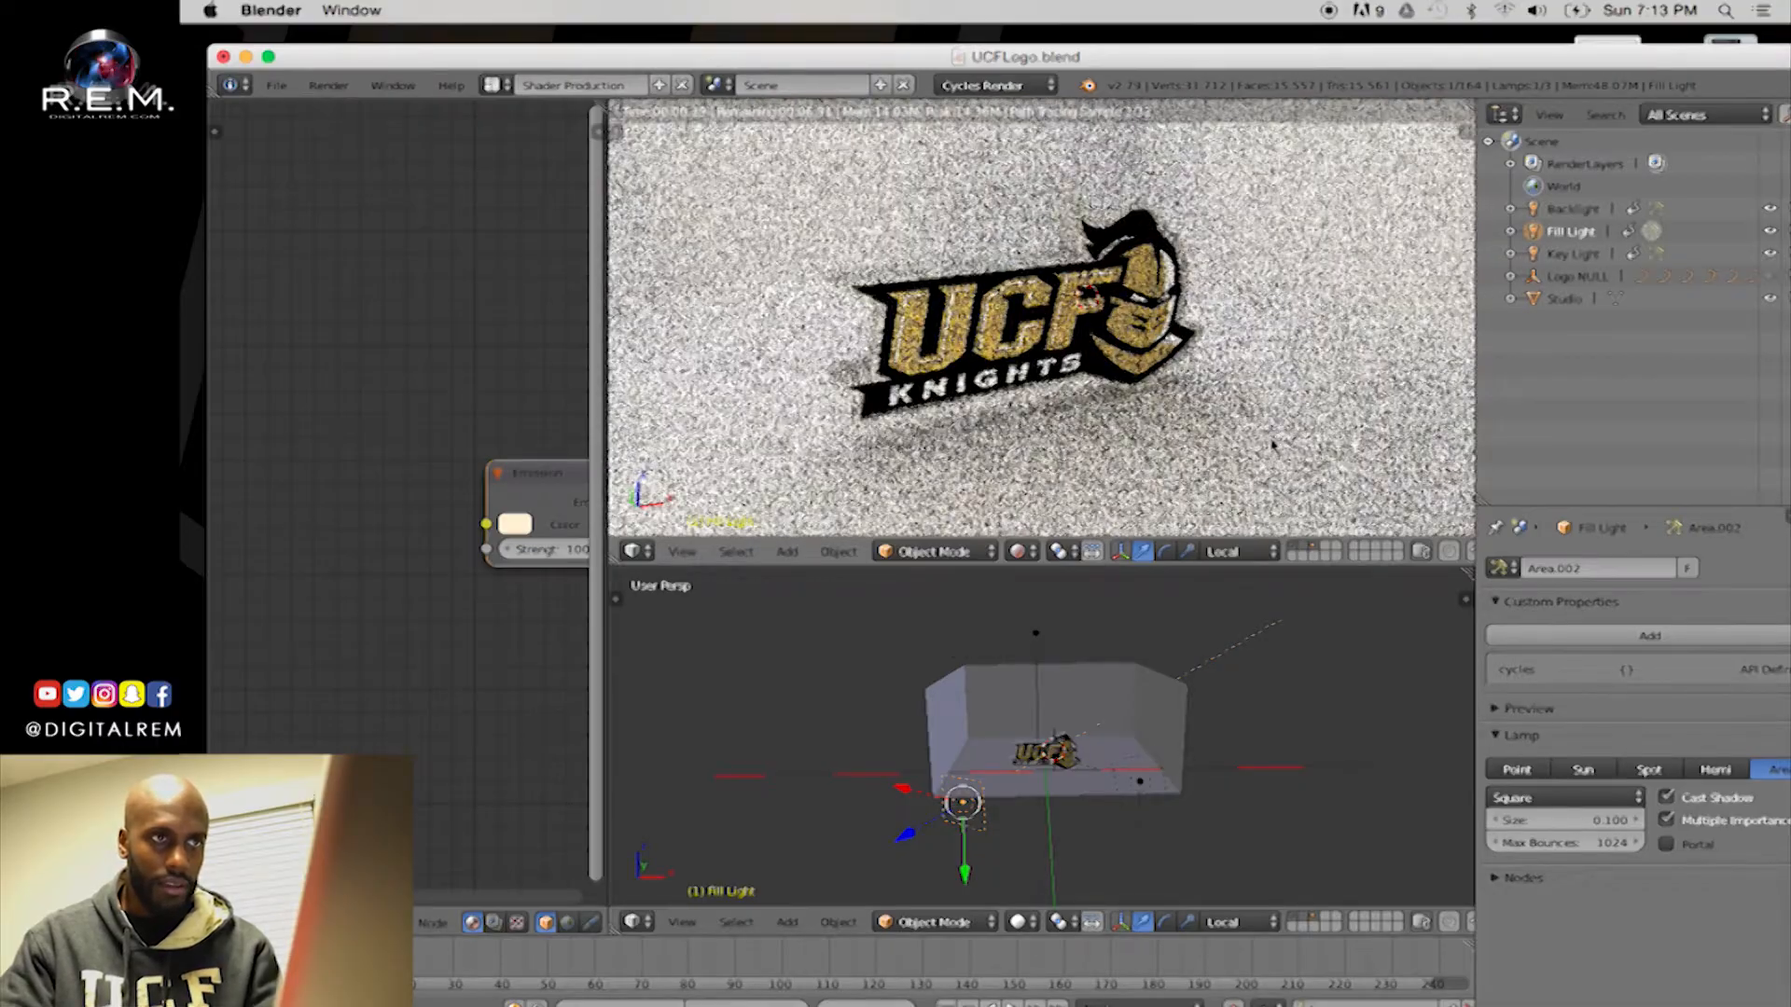
scroll(1273, 445, "up", 3)
middle_click_drag(1272, 440, 1259, 442)
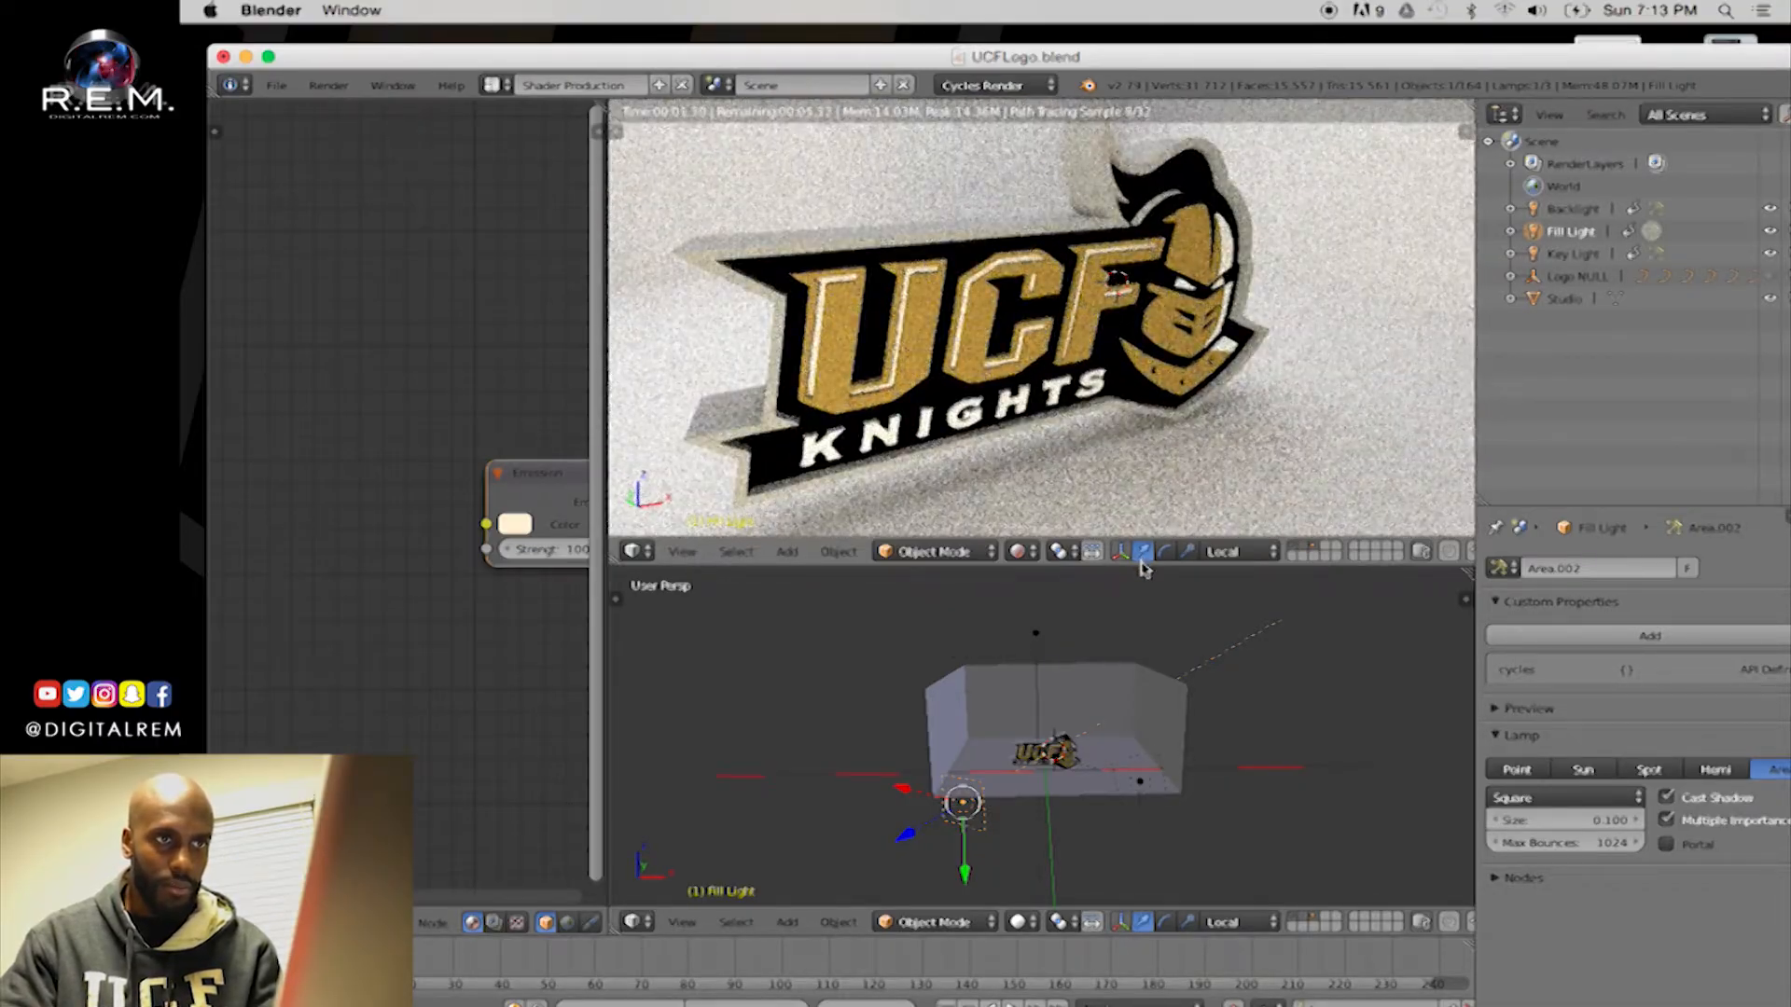
left_click_drag(1144, 569, 1144, 718)
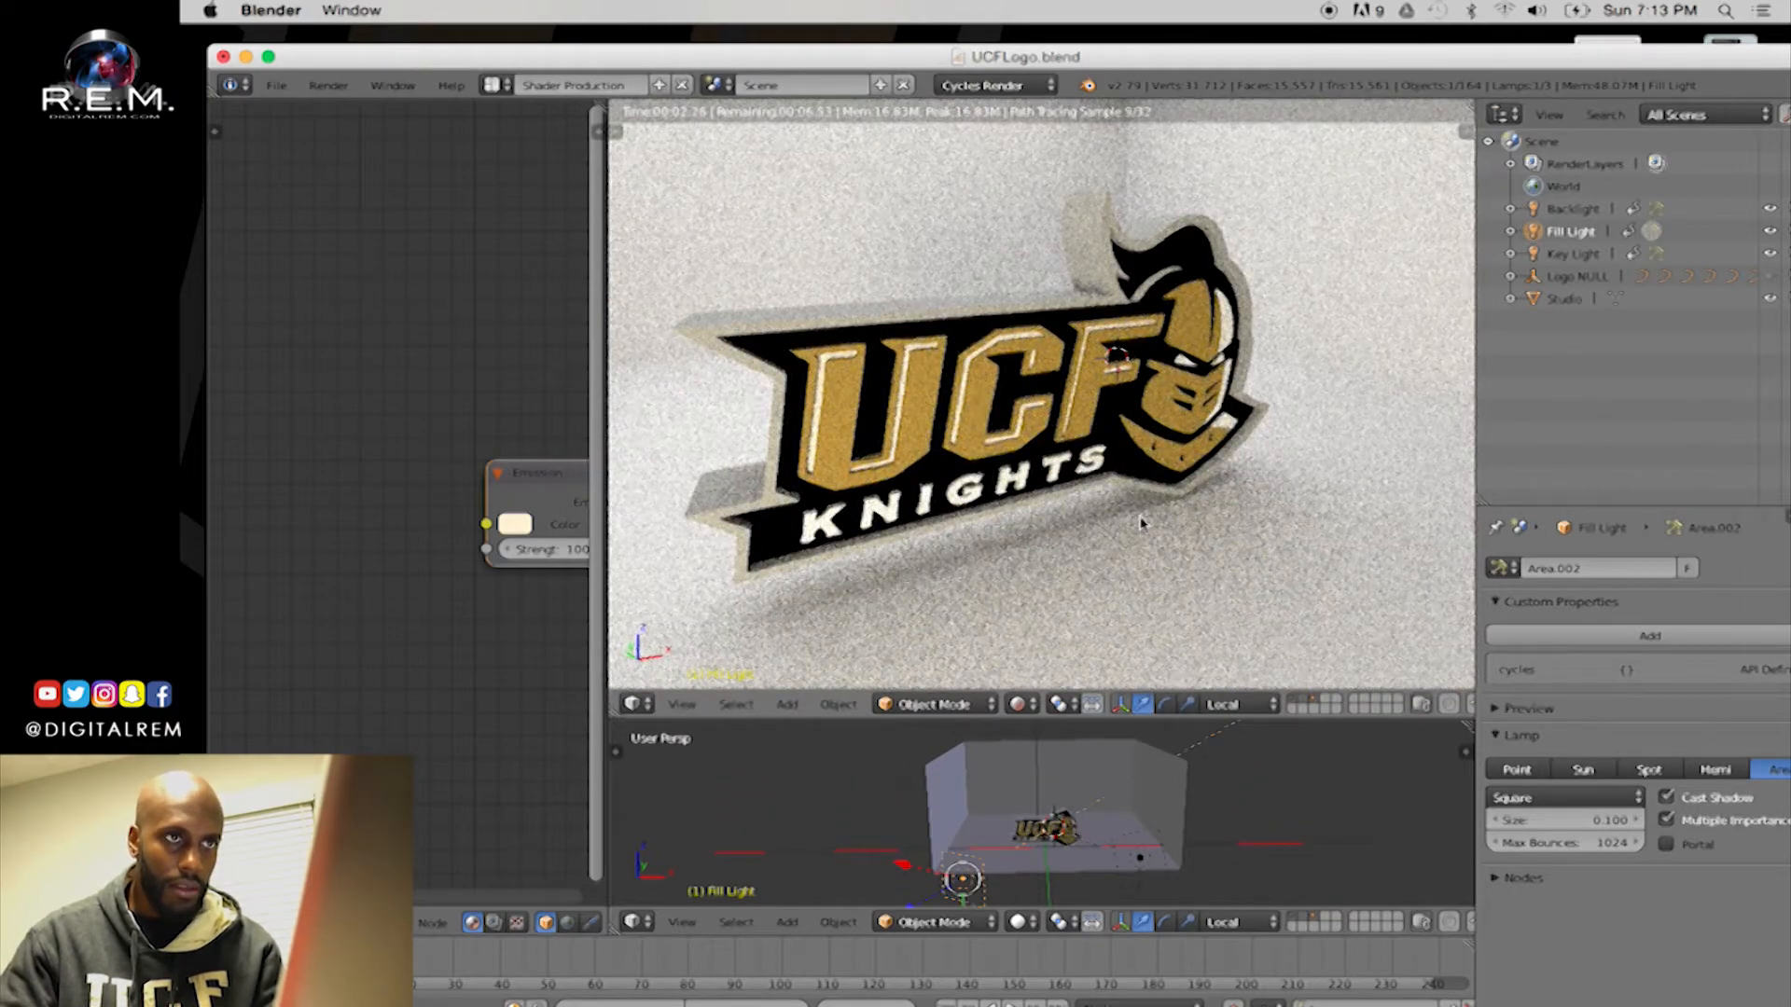
middle_click_drag(1143, 523, 1199, 533)
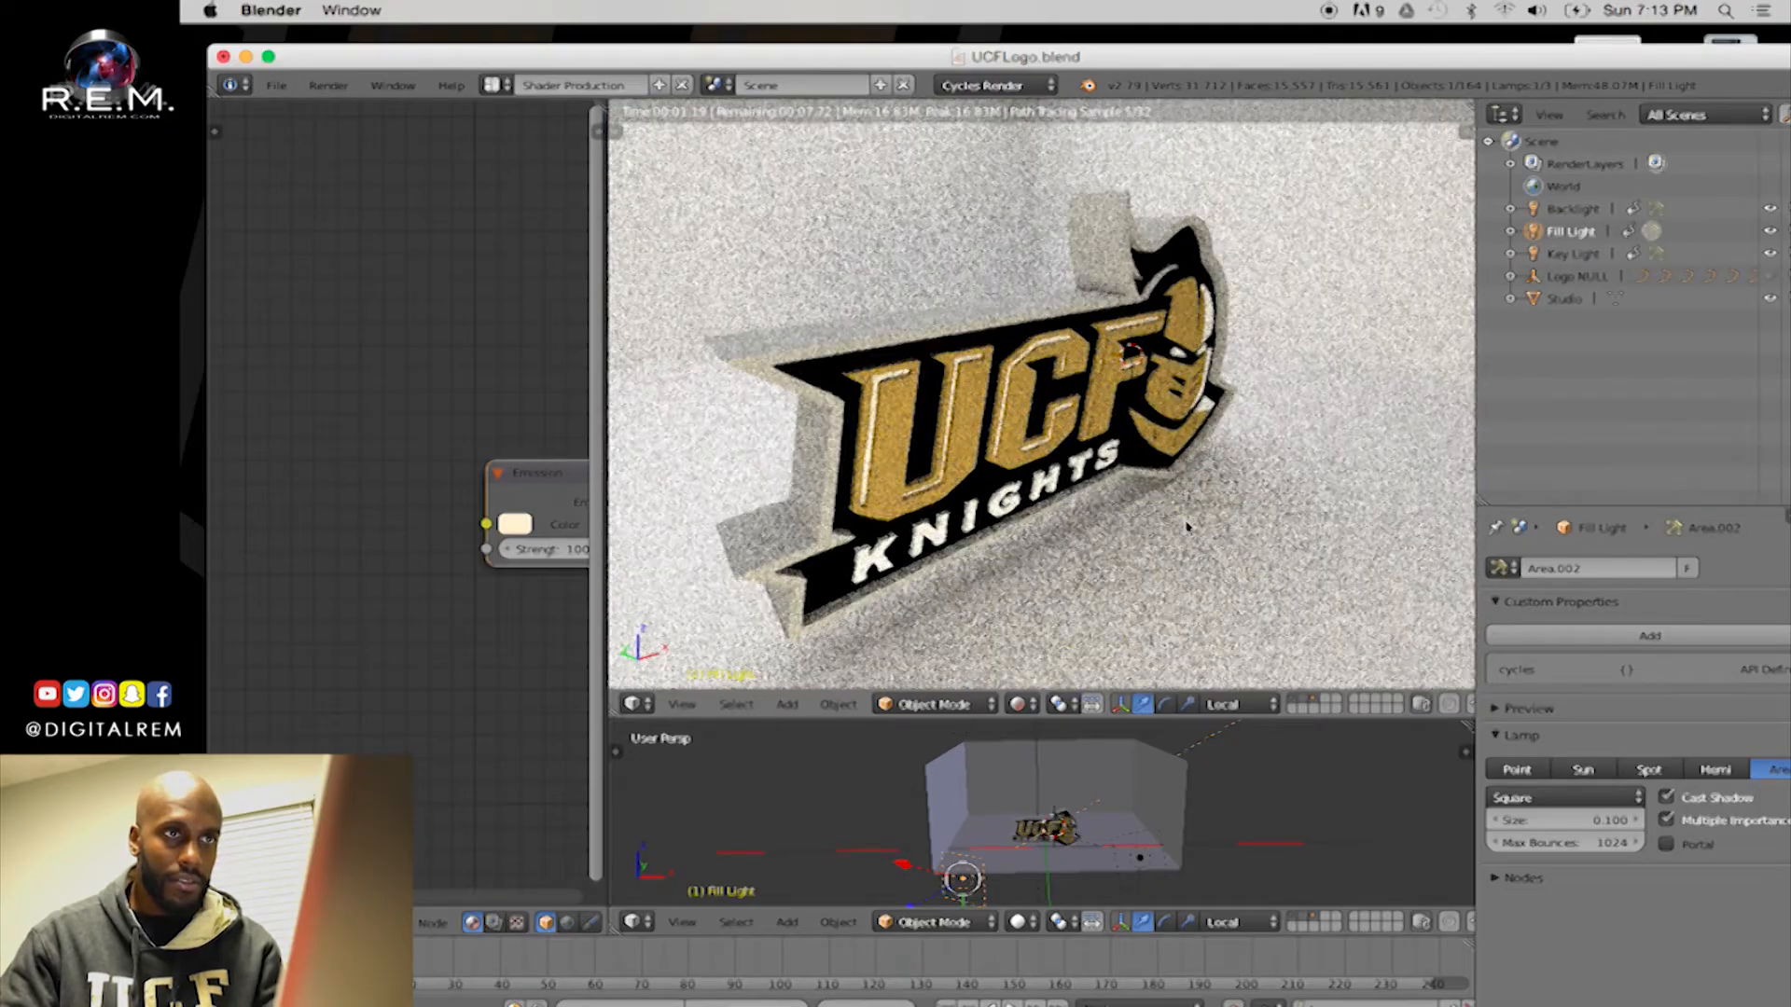
scroll(1187, 527, "down", 1)
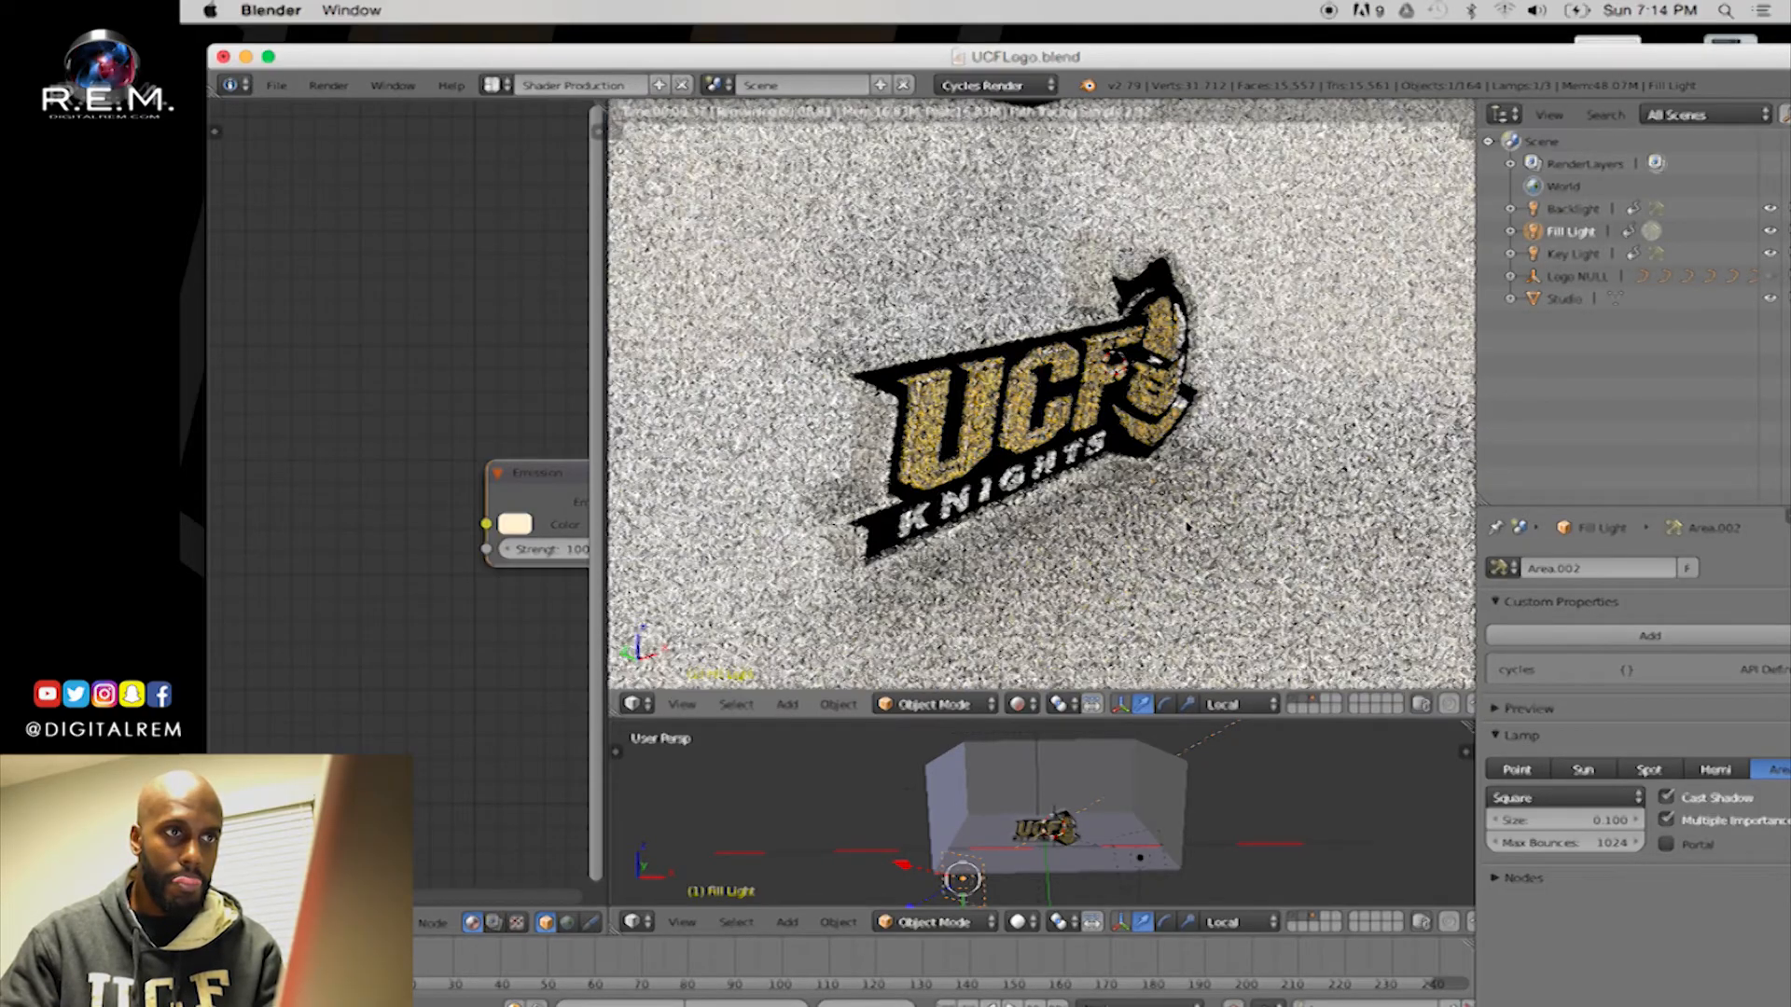
middle_click_drag(1247, 544, 1256, 545)
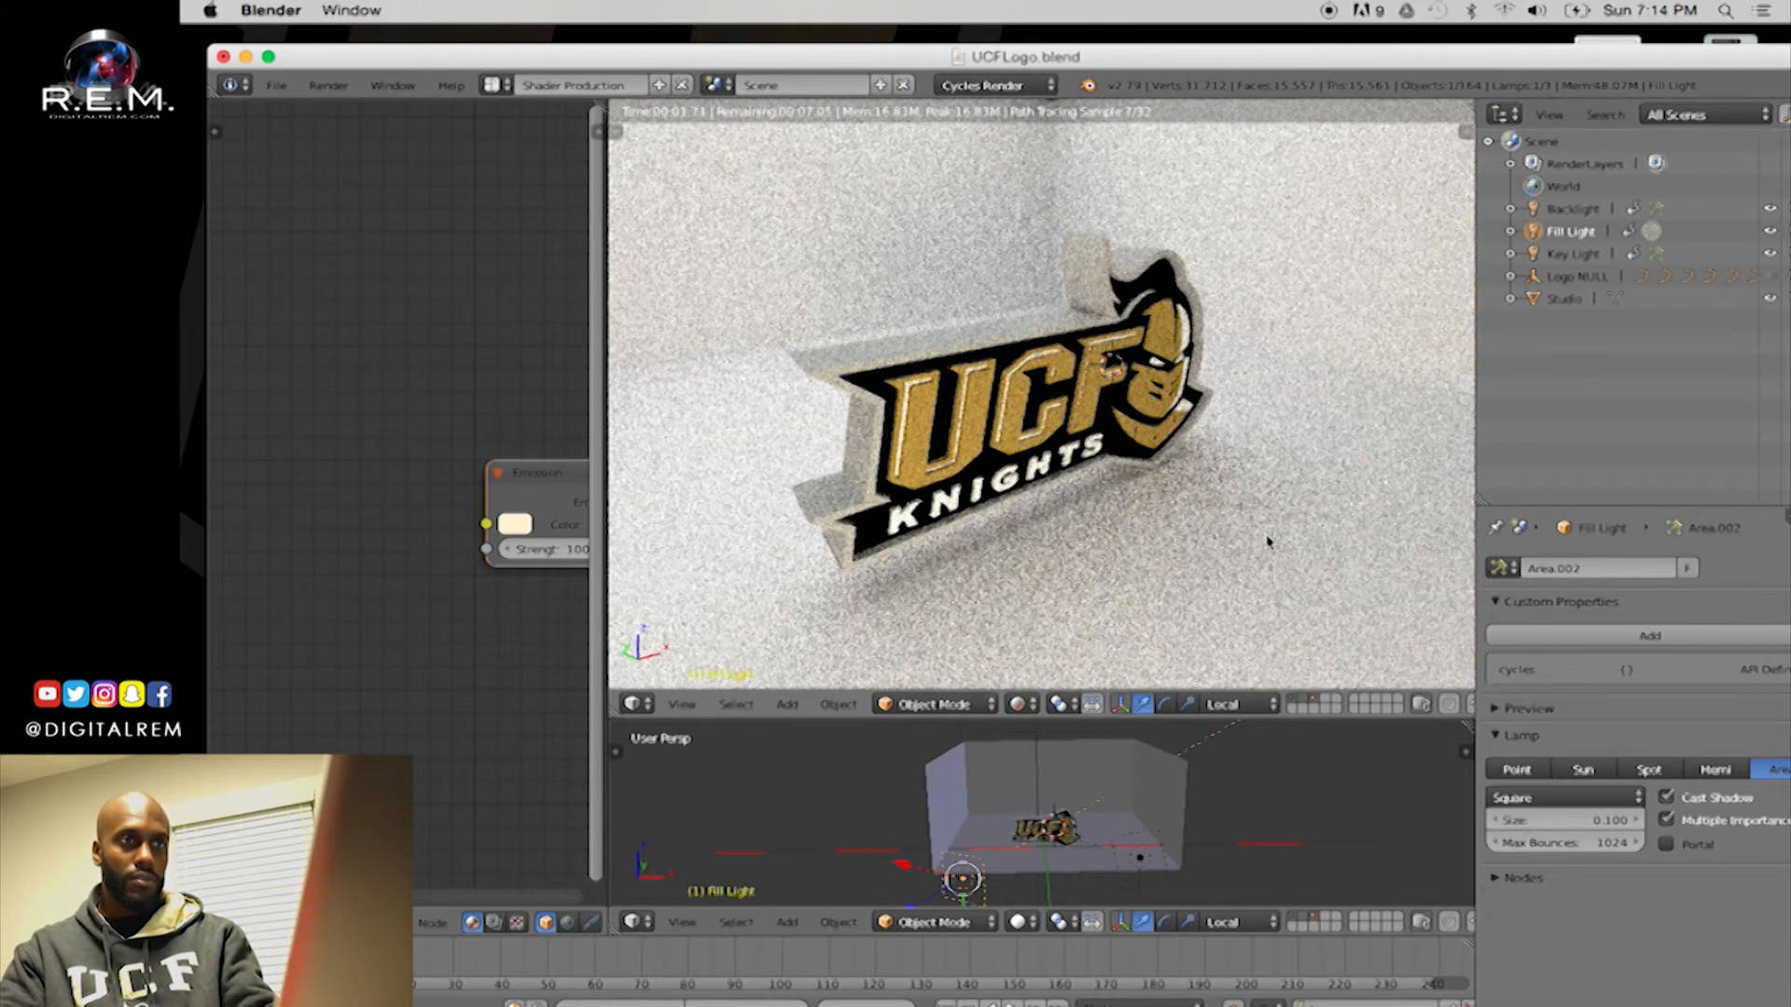
middle_click_drag(1266, 536, 1250, 569)
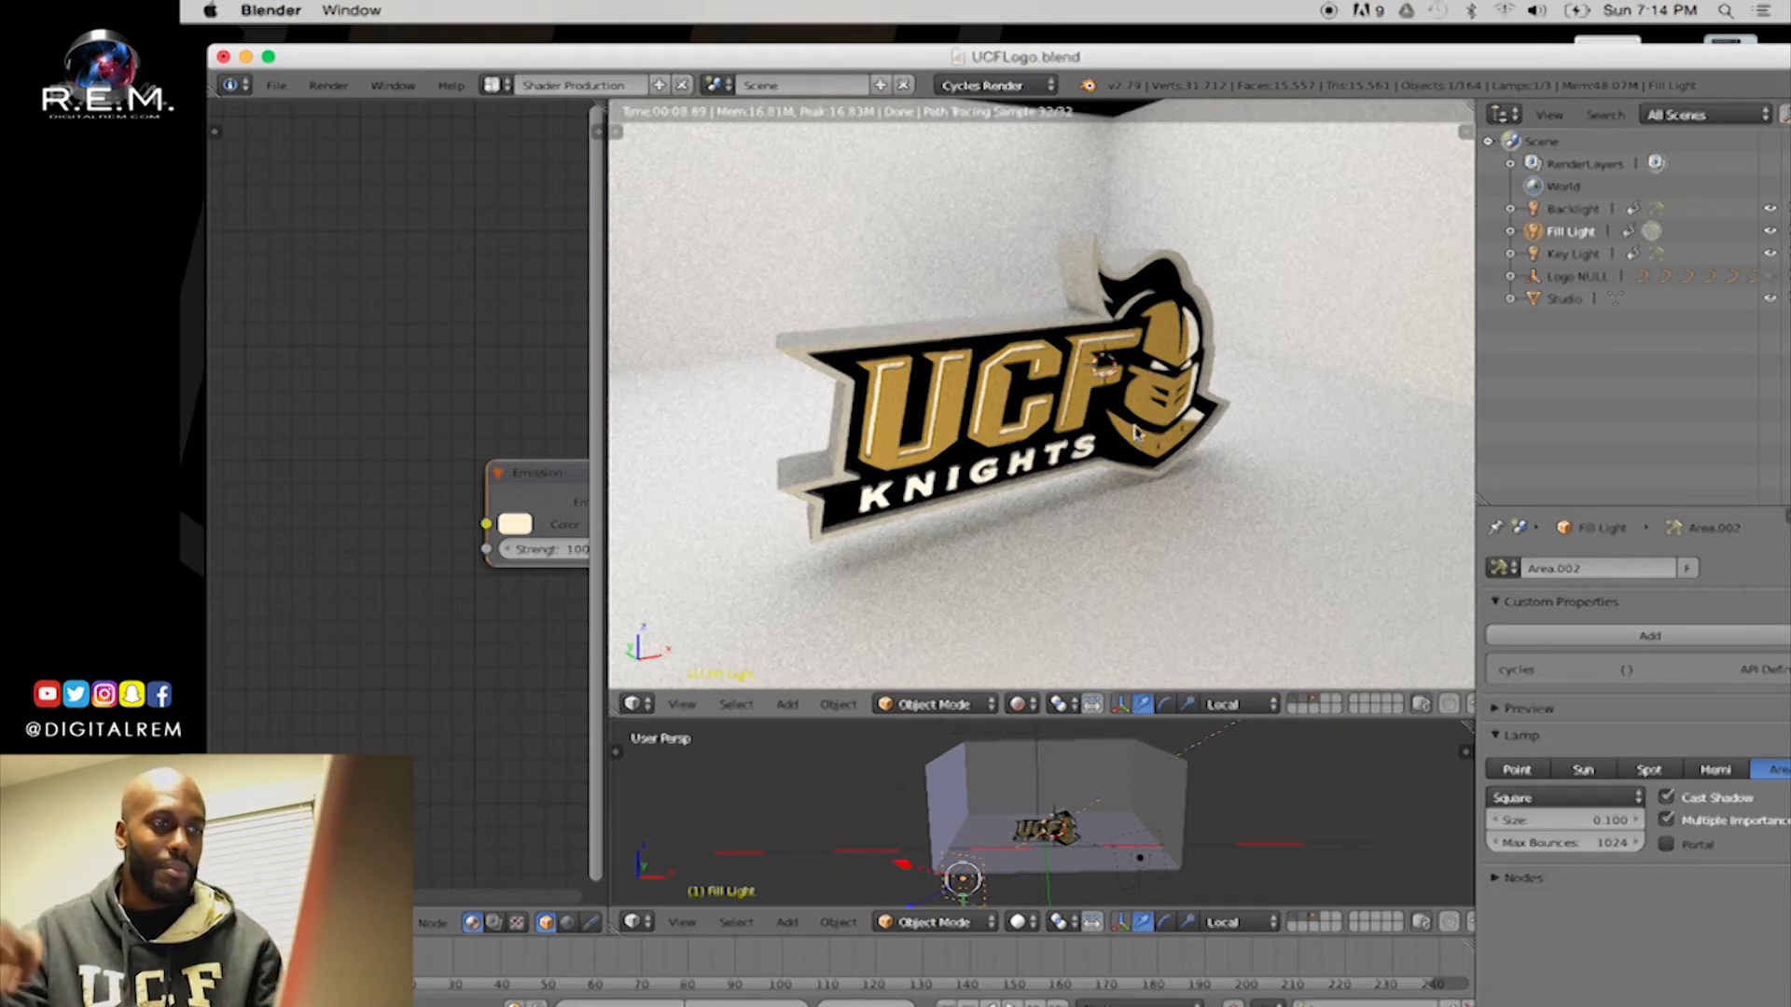
middle_click_drag(1157, 426, 1015, 371)
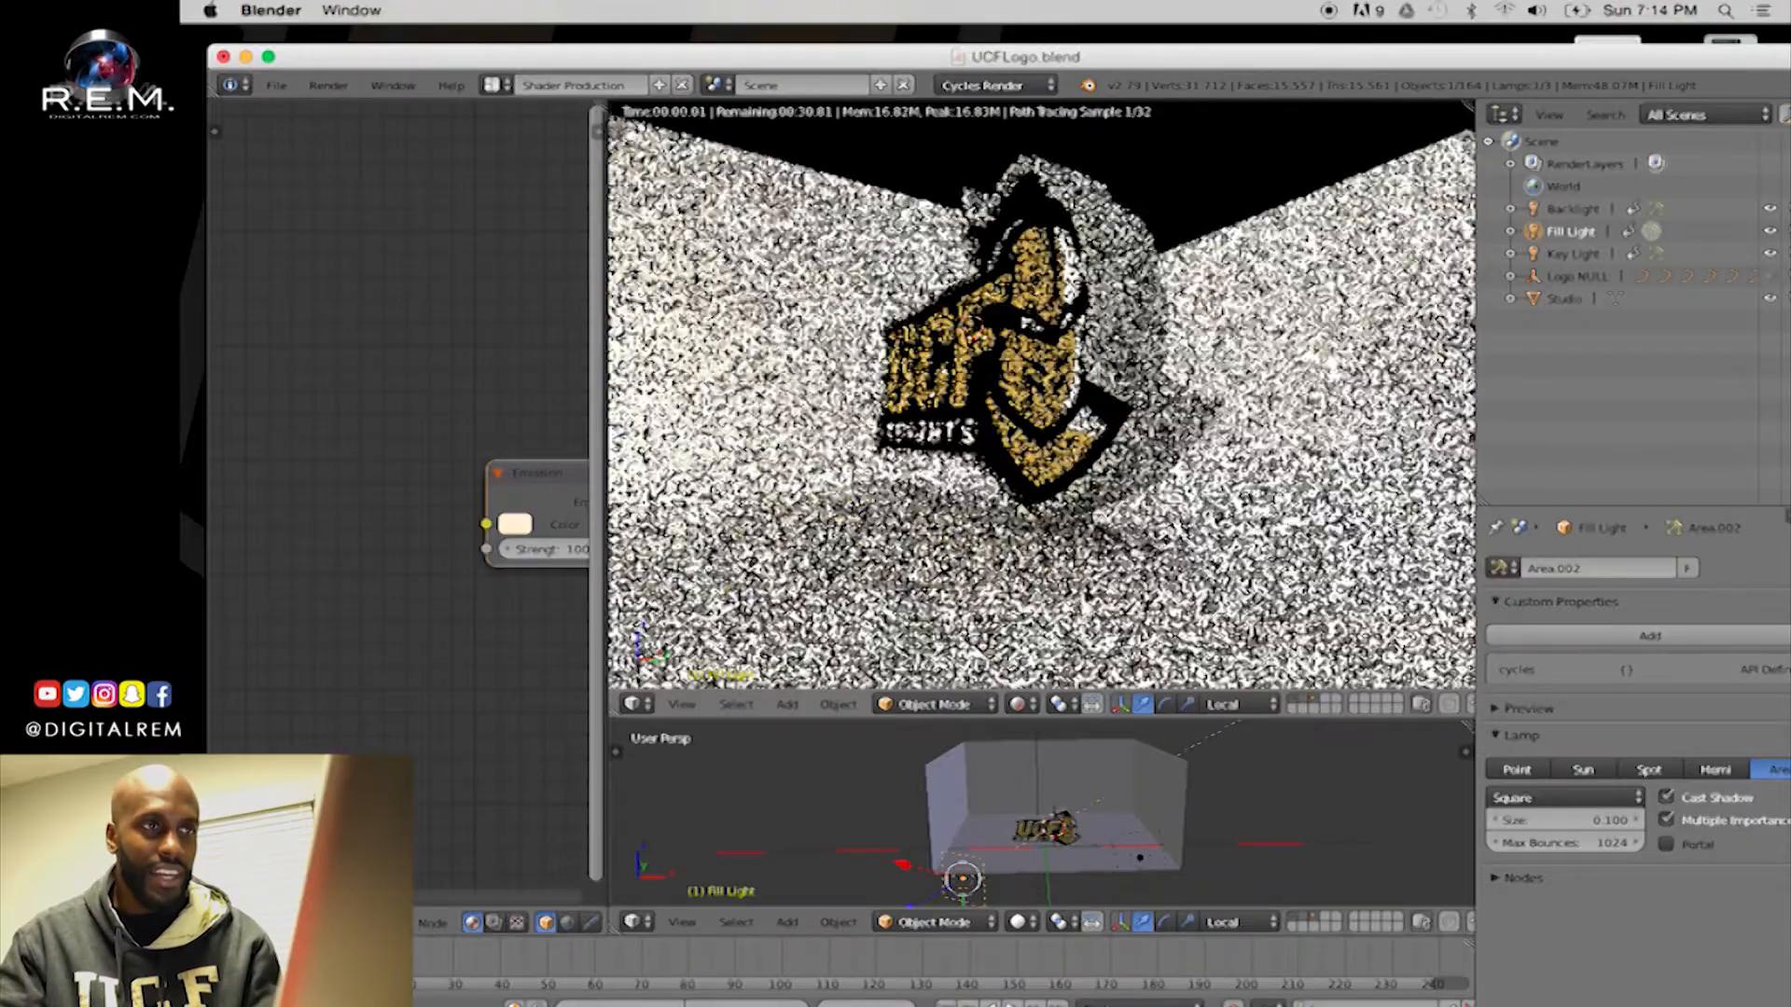
scroll(1210, 302, "up", 6)
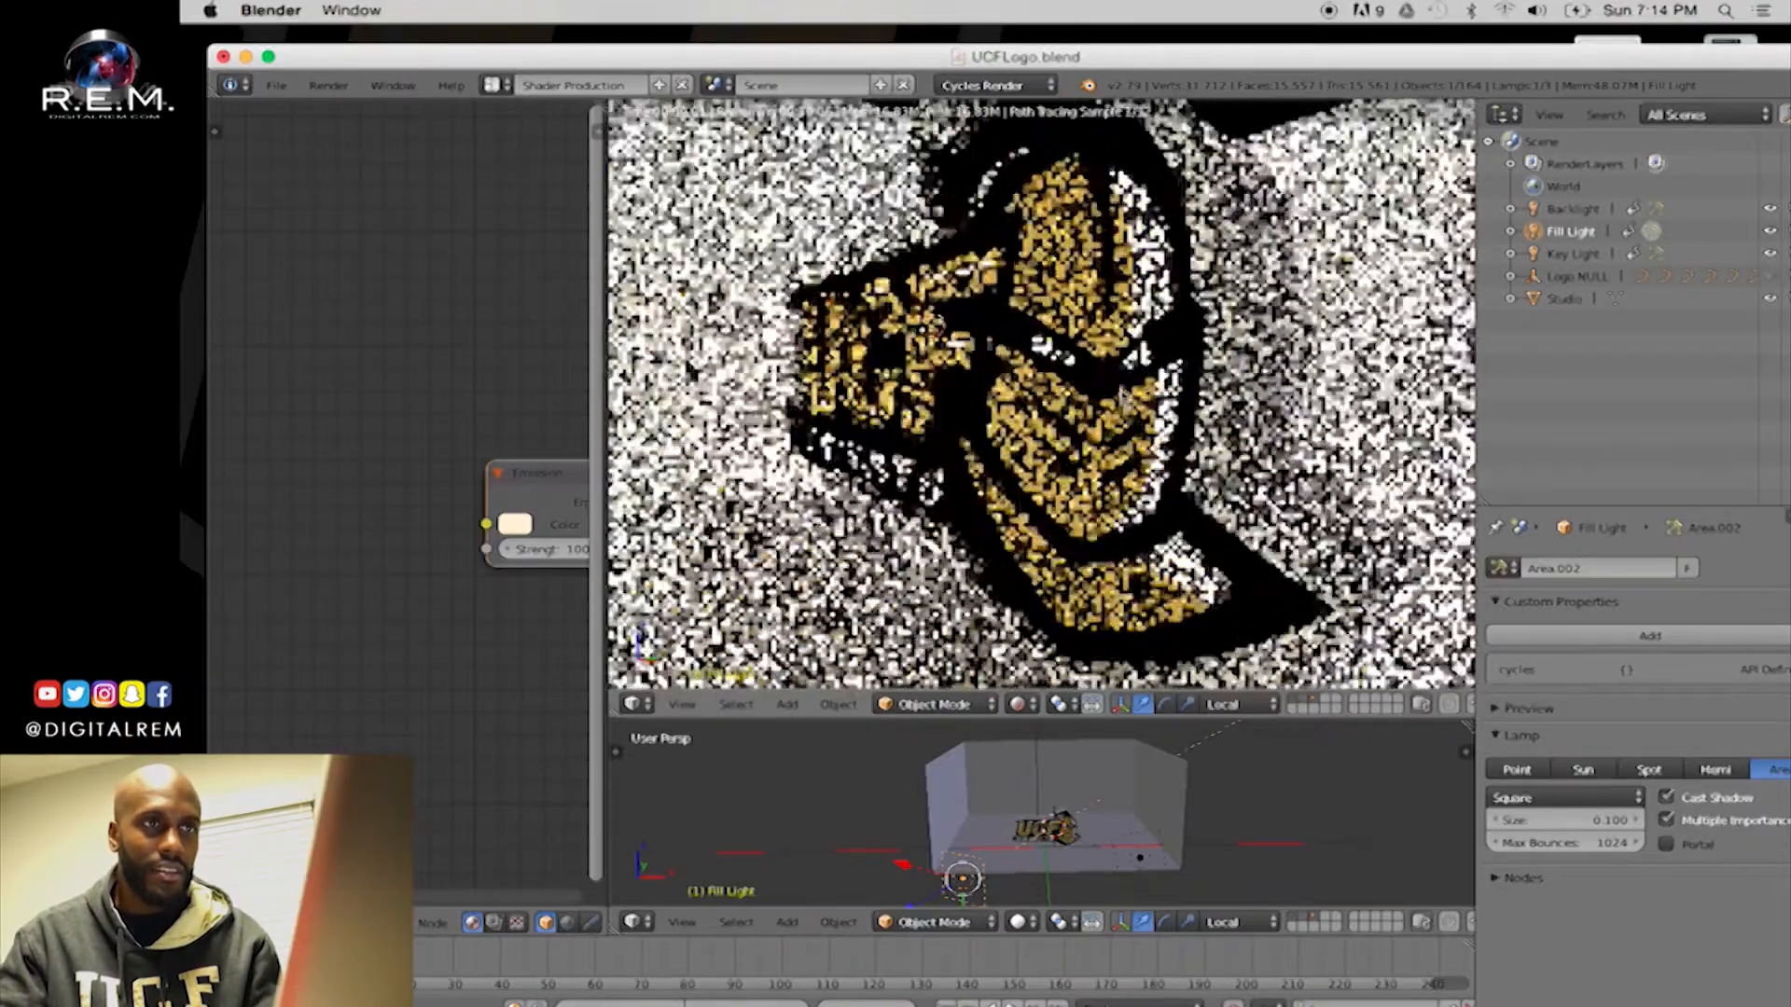
Select the logo's backing curve, inspect the shading on the knight's extruded side, and clear the selection
right_click(1210, 301)
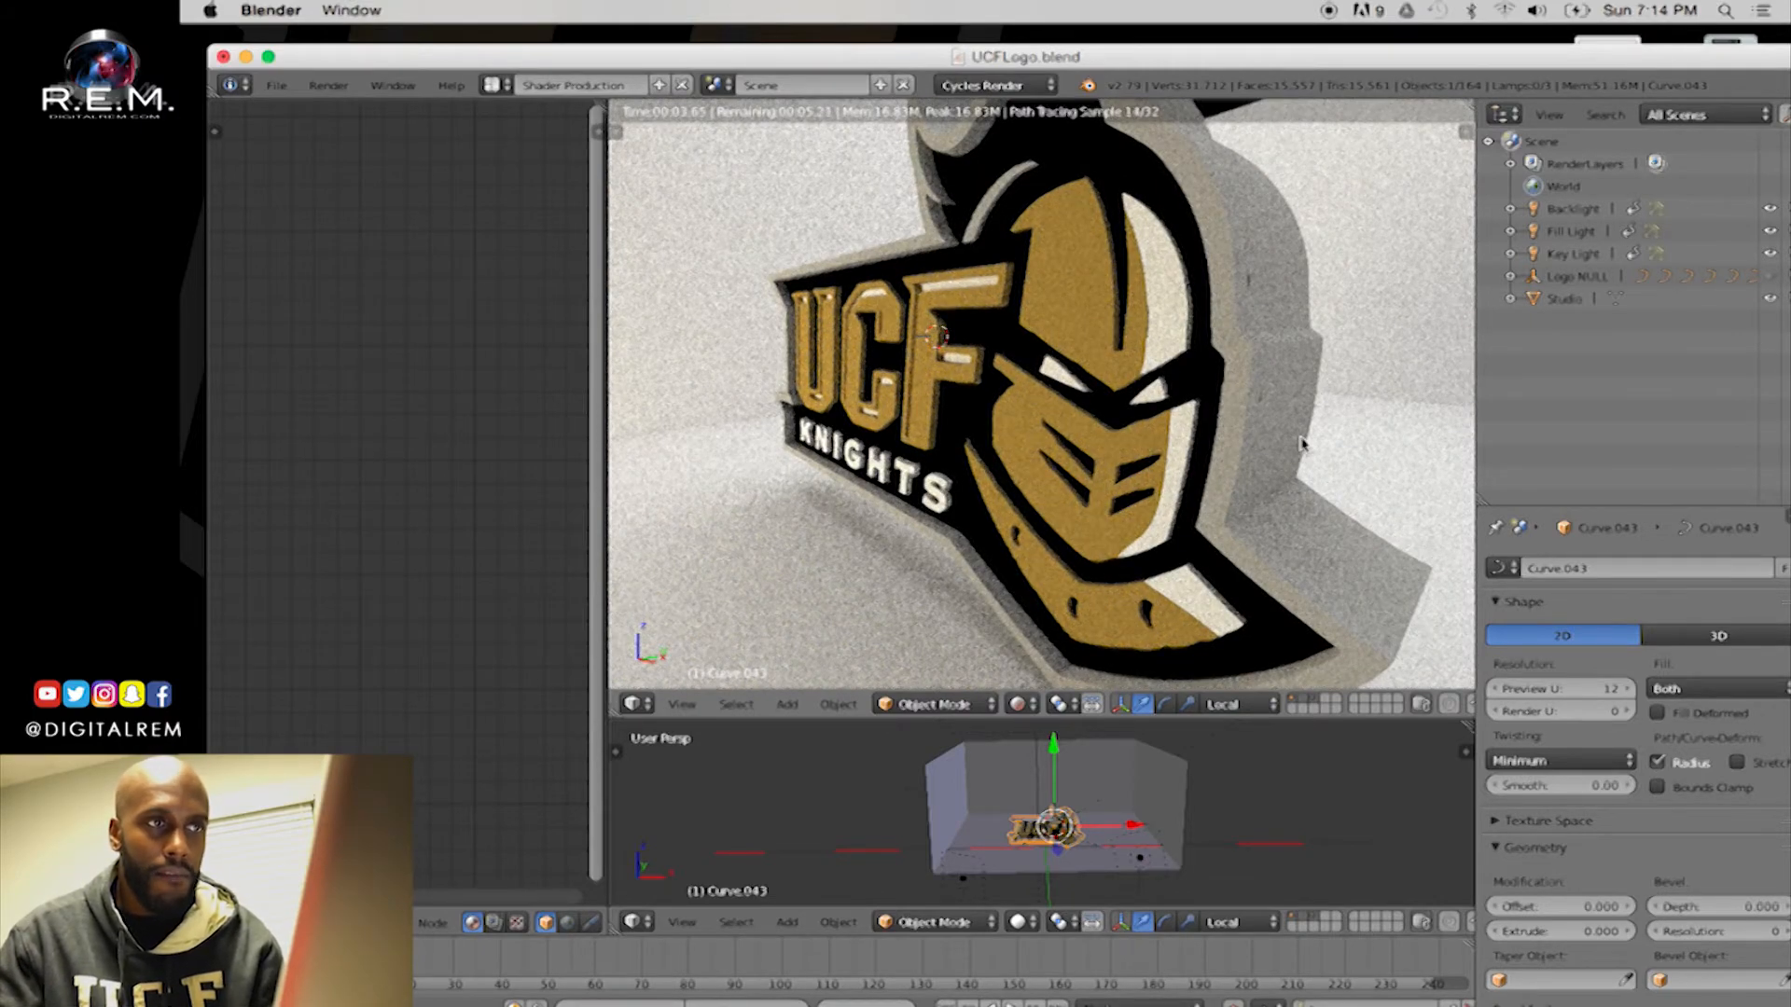
scroll(1301, 444, "down", 3)
middle_click_drag(1302, 444, 1428, 539)
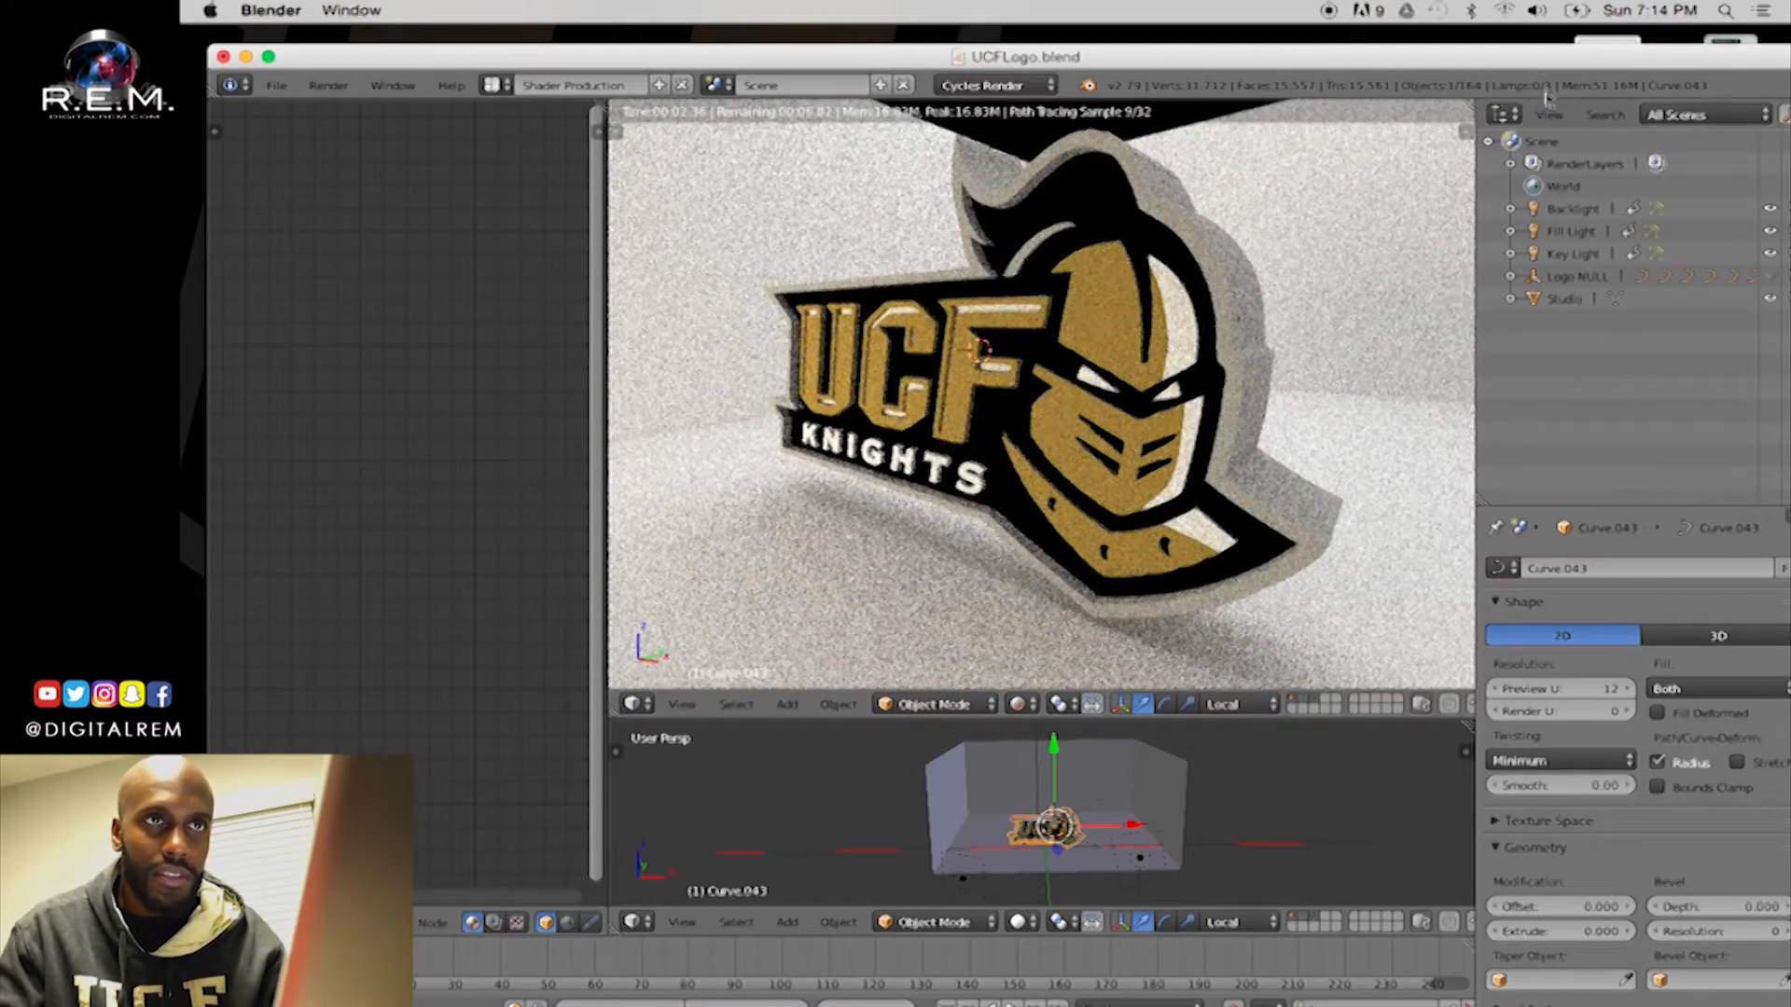
left_click_drag(1536, 64, 1530, 68)
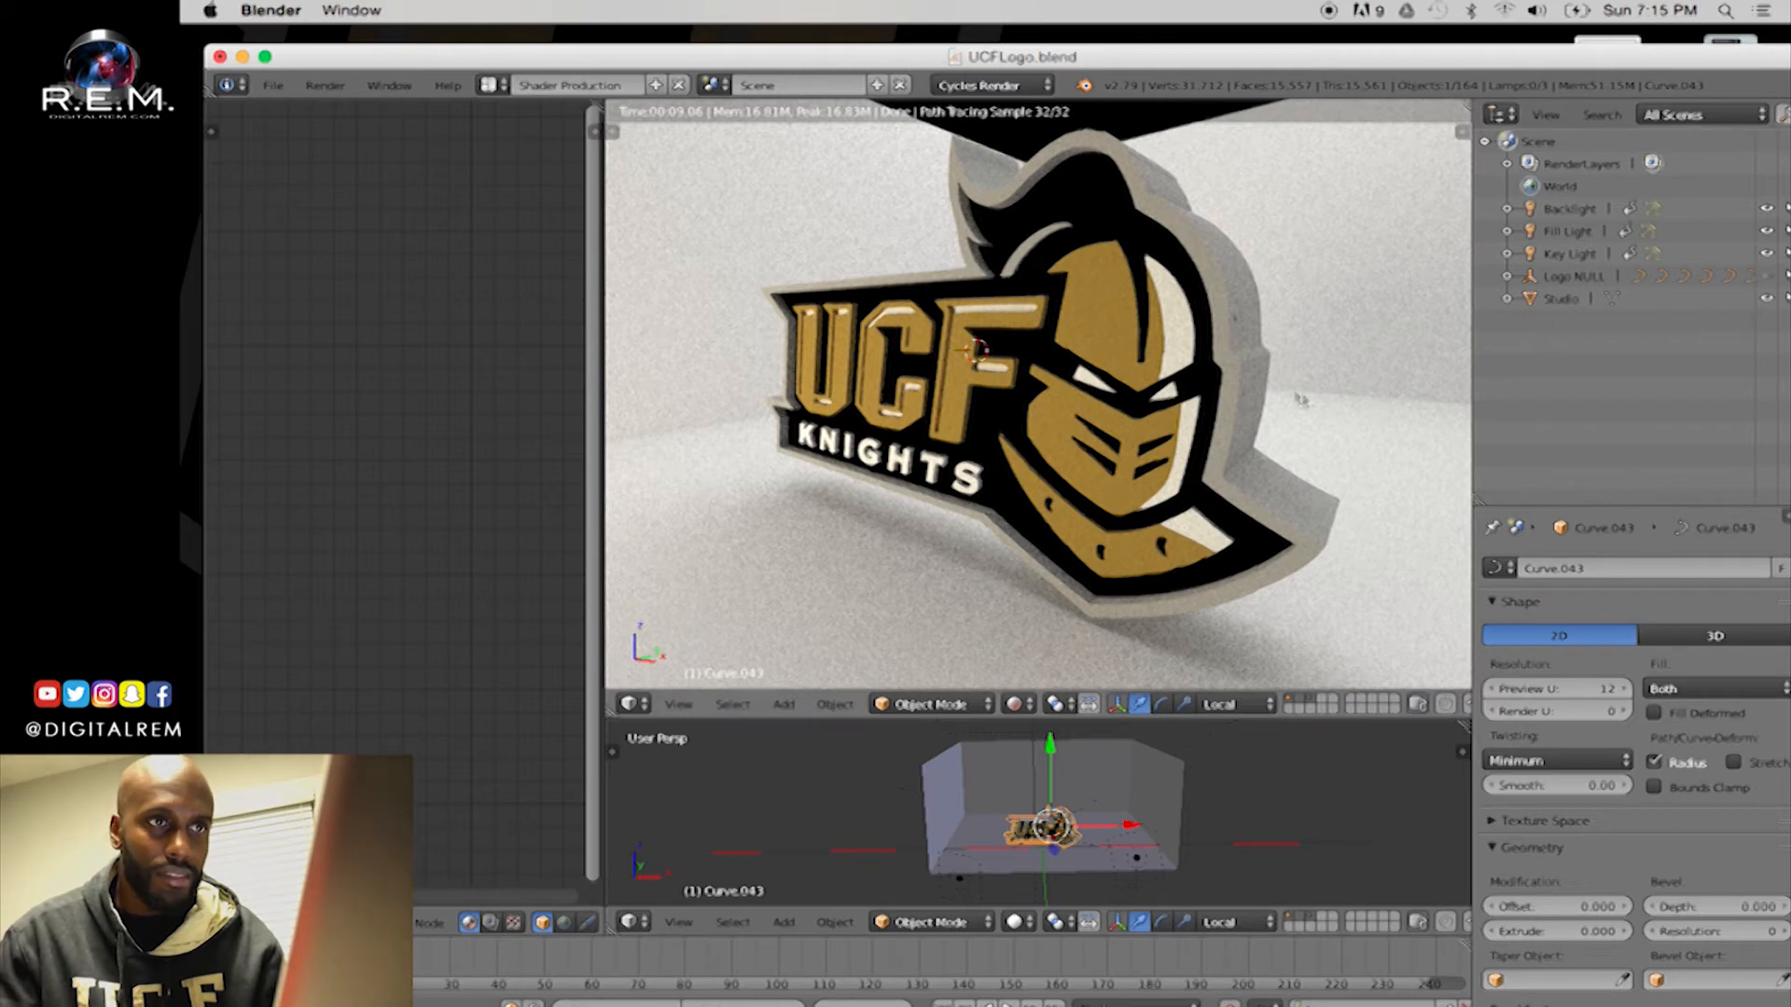
left_click(950, 707)
left_click(1014, 705)
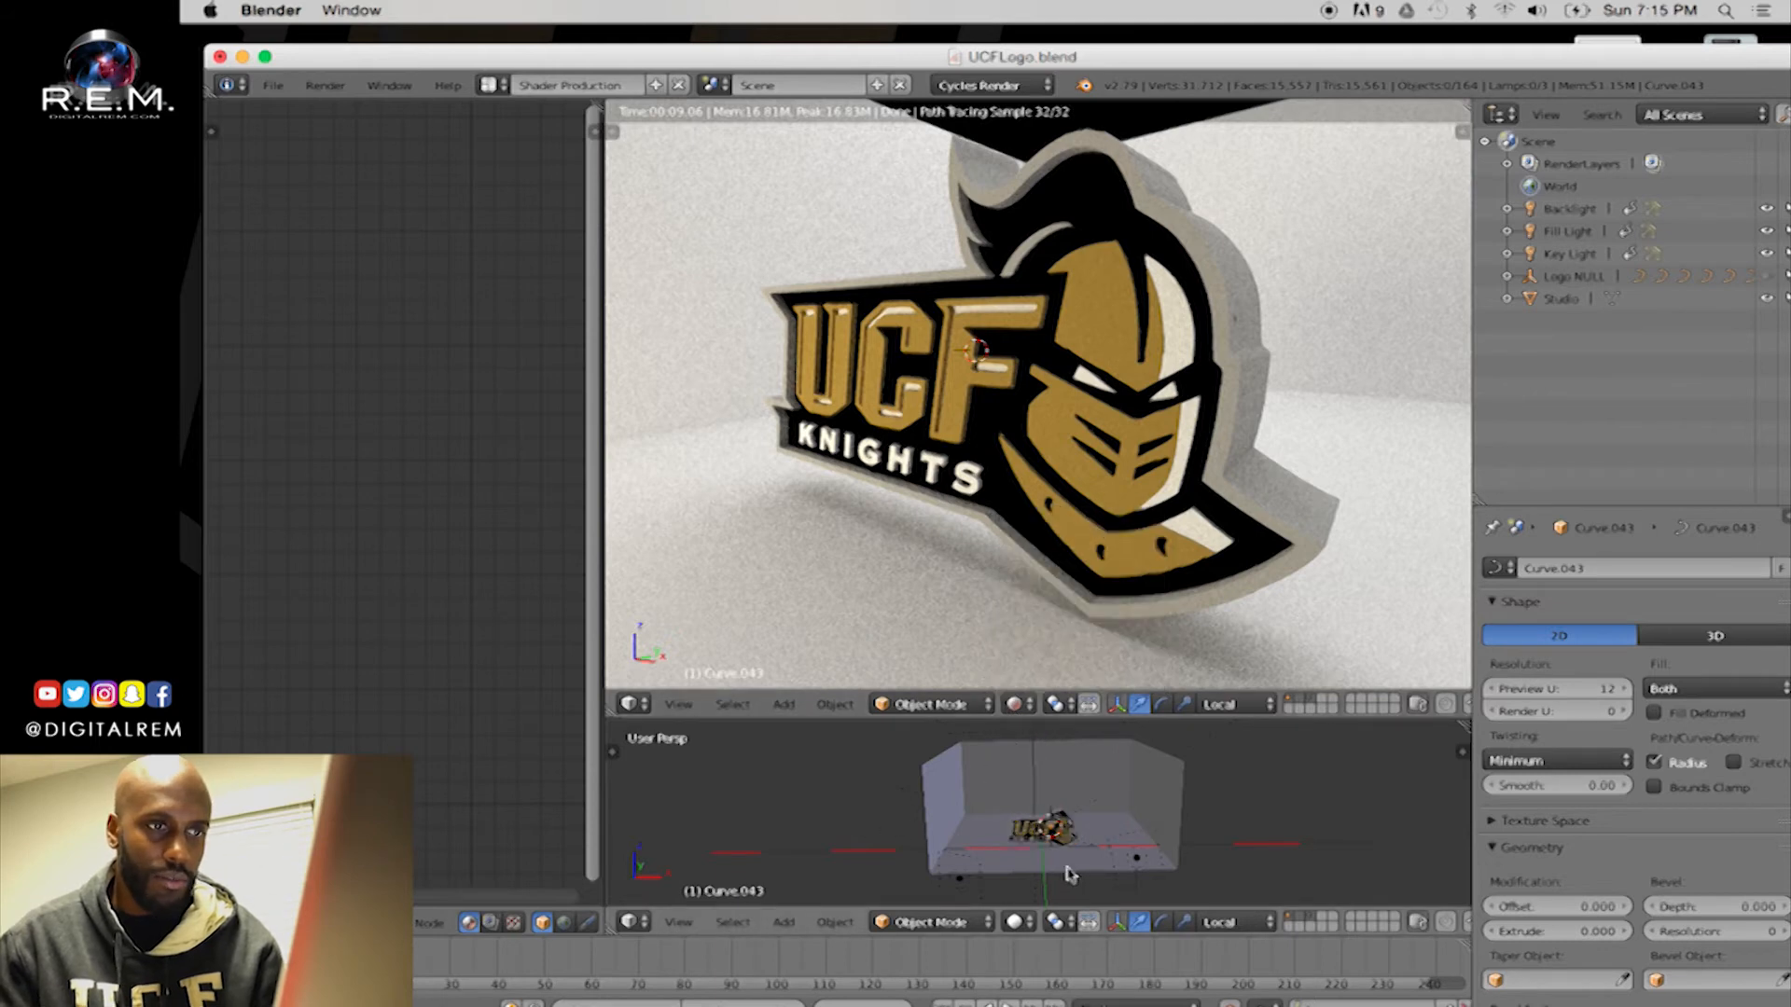
Enlarge the solid view below the rendered preview and frame the logo closely from an angle inside the studio
scroll(1040, 843, "up", 6)
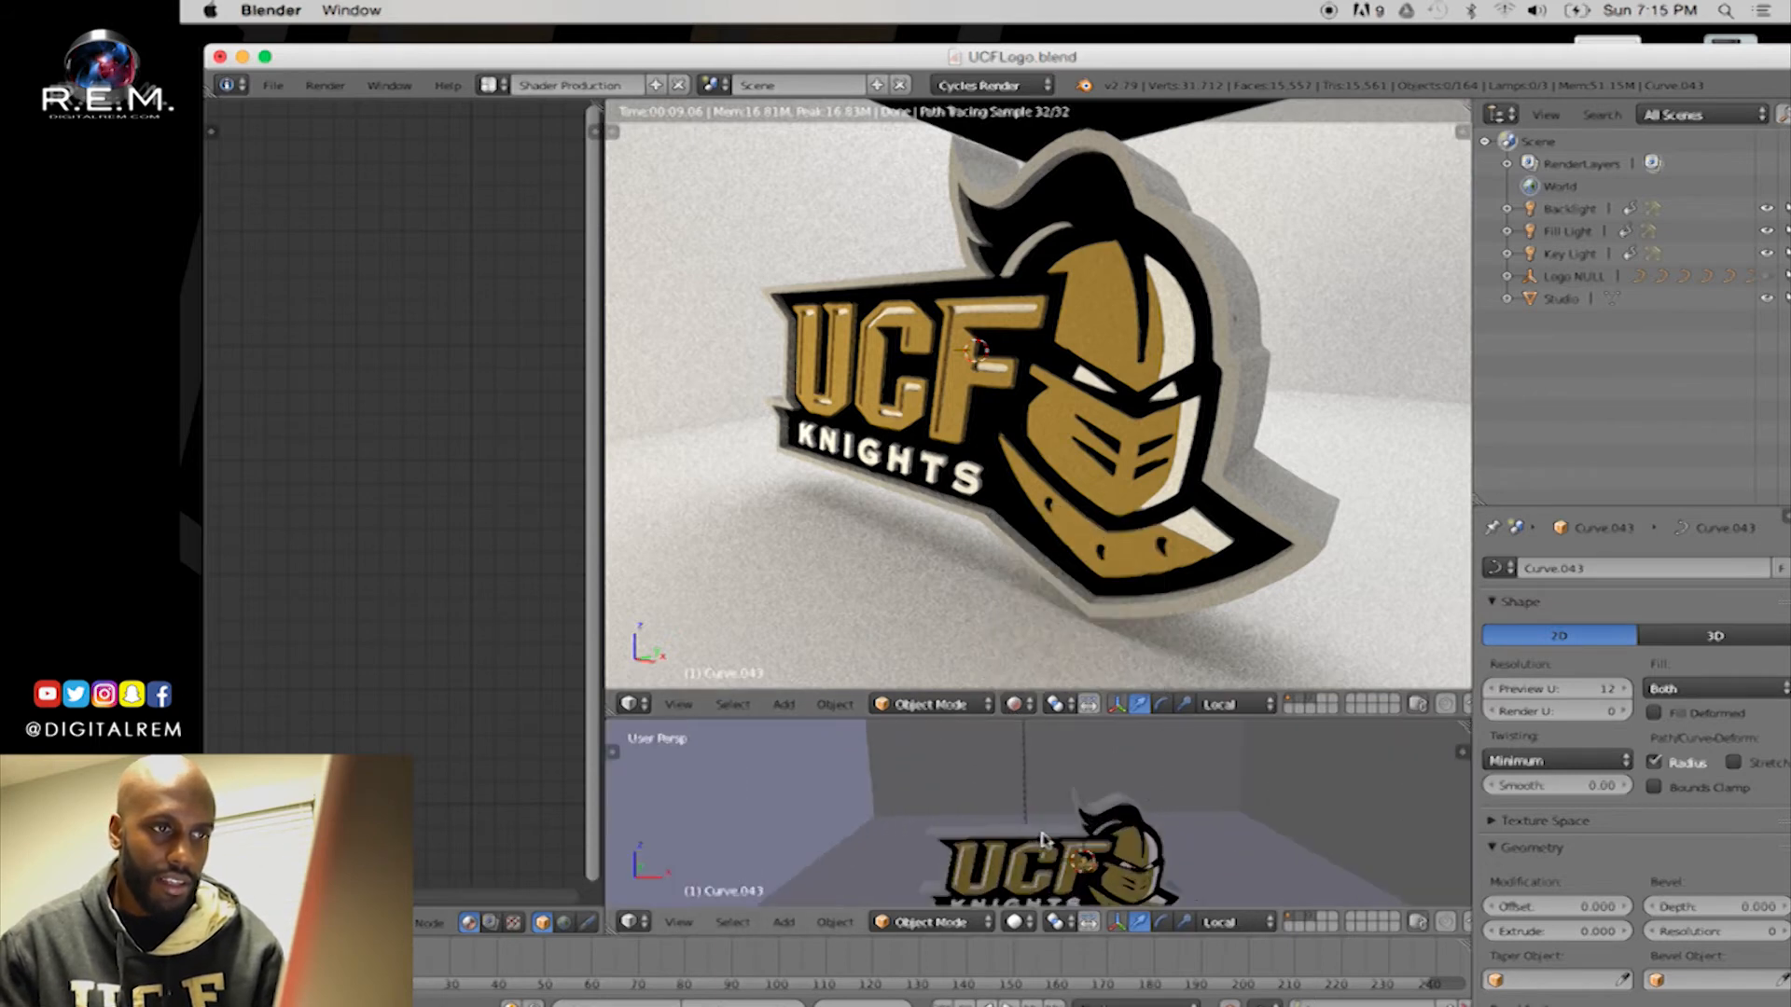
left_click_drag(1090, 718, 1119, 533)
middle_click_drag(1136, 662, 1060, 691)
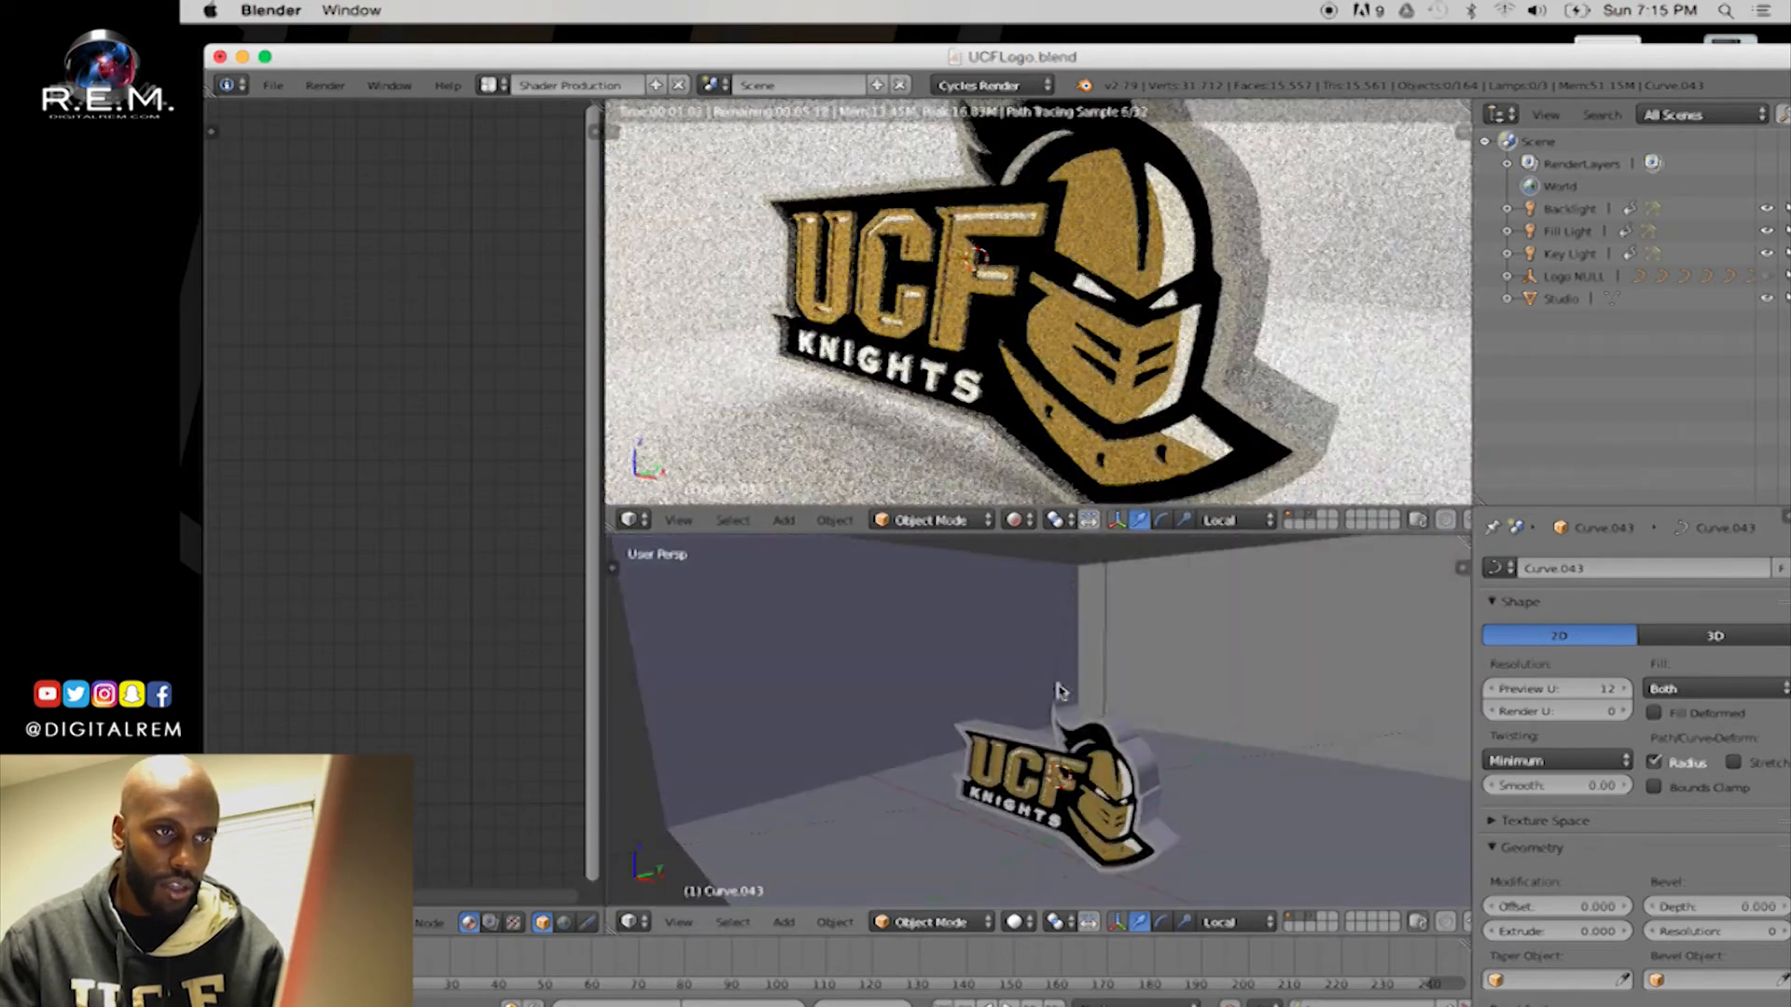